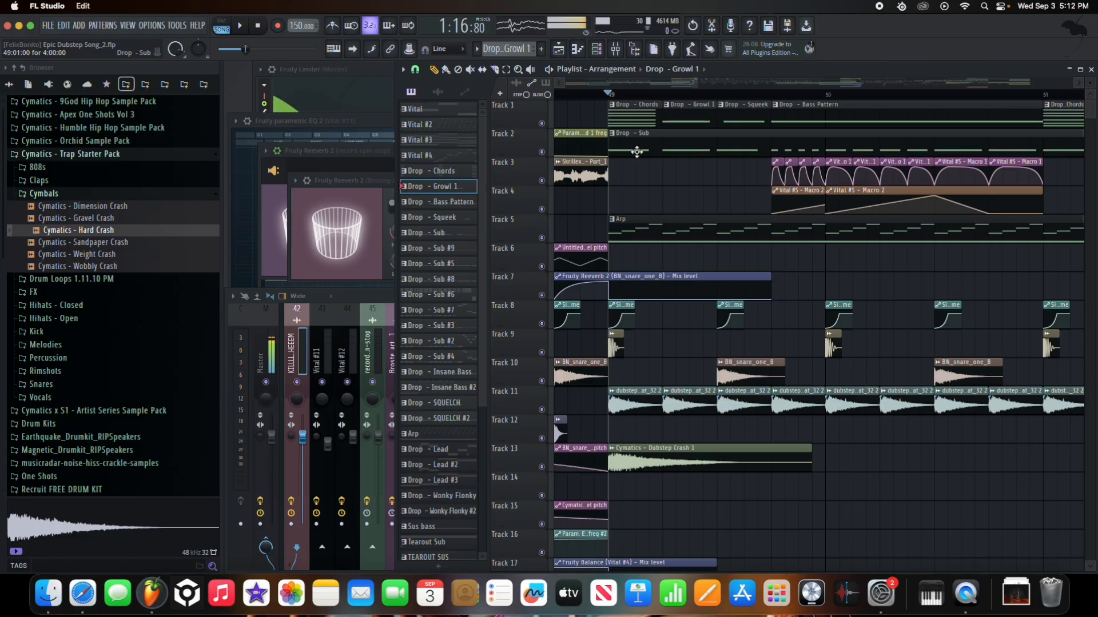
# - Zoom the playlist around bar 49 and start playing through the drop
pyautogui.scroll(4, 627, 141)
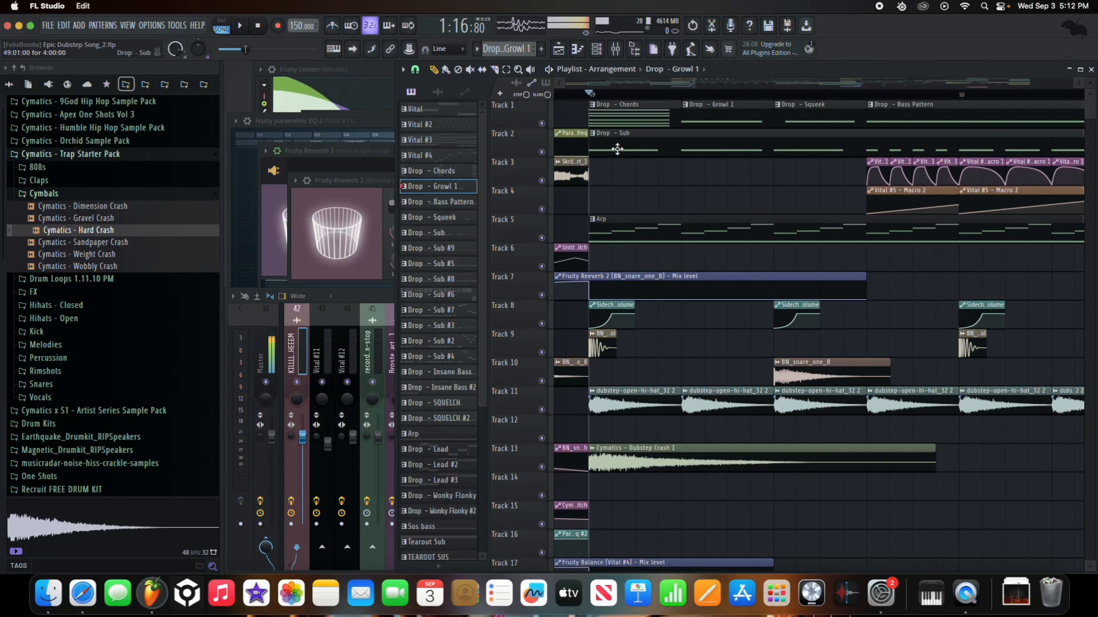
pyautogui.scroll(-5, 682, 153)
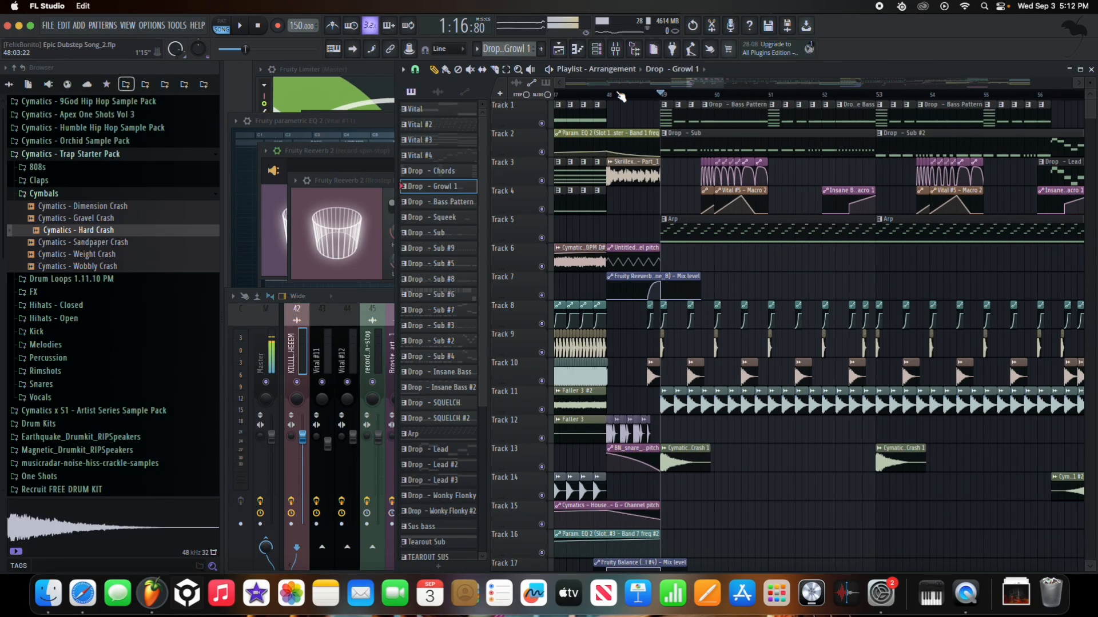
pyautogui.press('space')
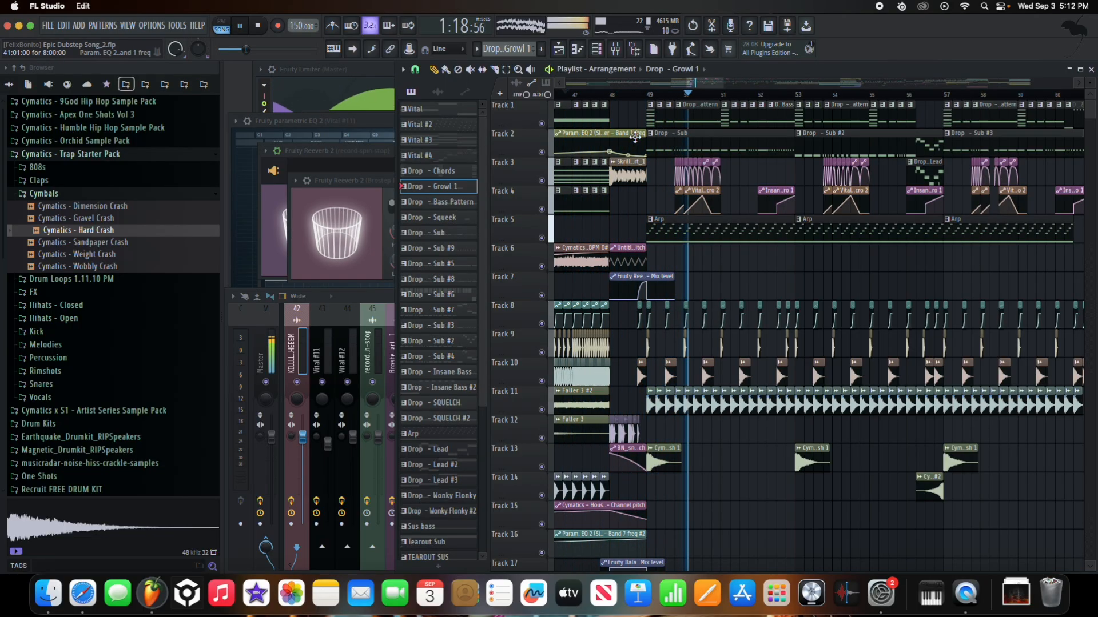
pyautogui.scroll(4, 746, 175)
pyautogui.scroll(-2, 726, 178)
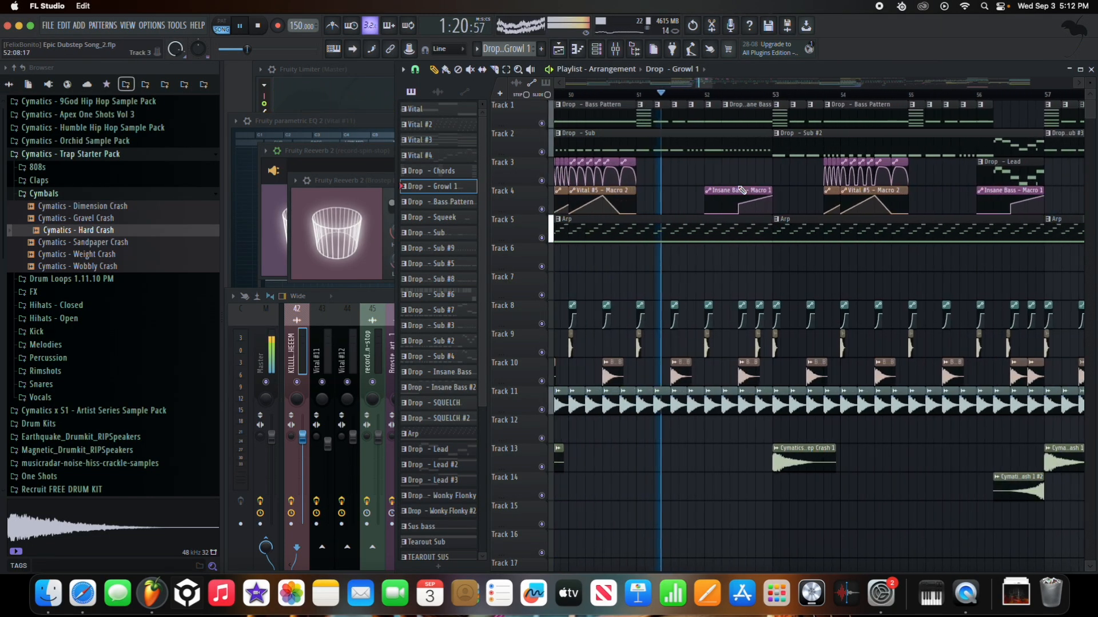
pyautogui.scroll(2, 703, 180)
pyautogui.scroll(-3, 680, 186)
pyautogui.scroll(-5, 660, 198)
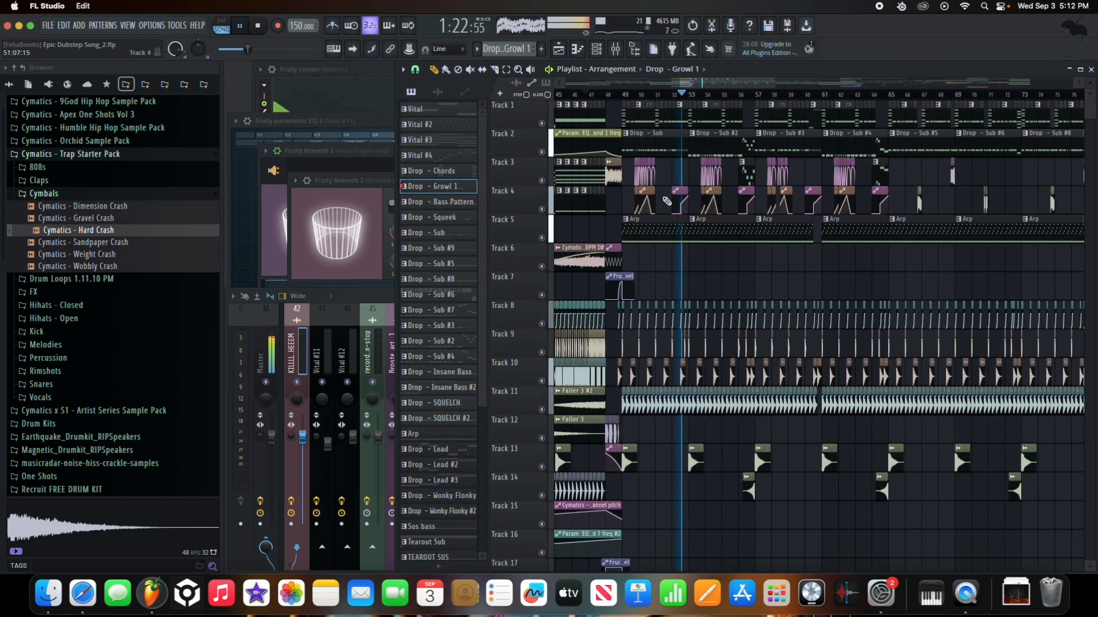
# - Show the Master channel in the mixer and briefly open its Fruity parametric EQ 2
pyautogui.scroll(4, 674, 200)
pyautogui.click(263, 313)
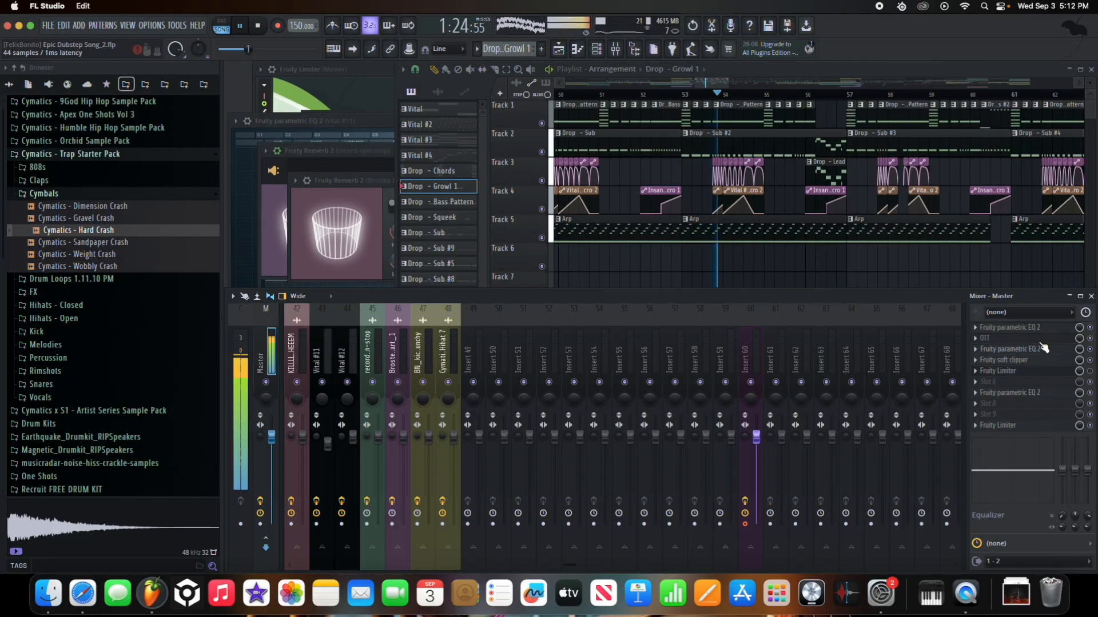
pyautogui.click(1056, 394)
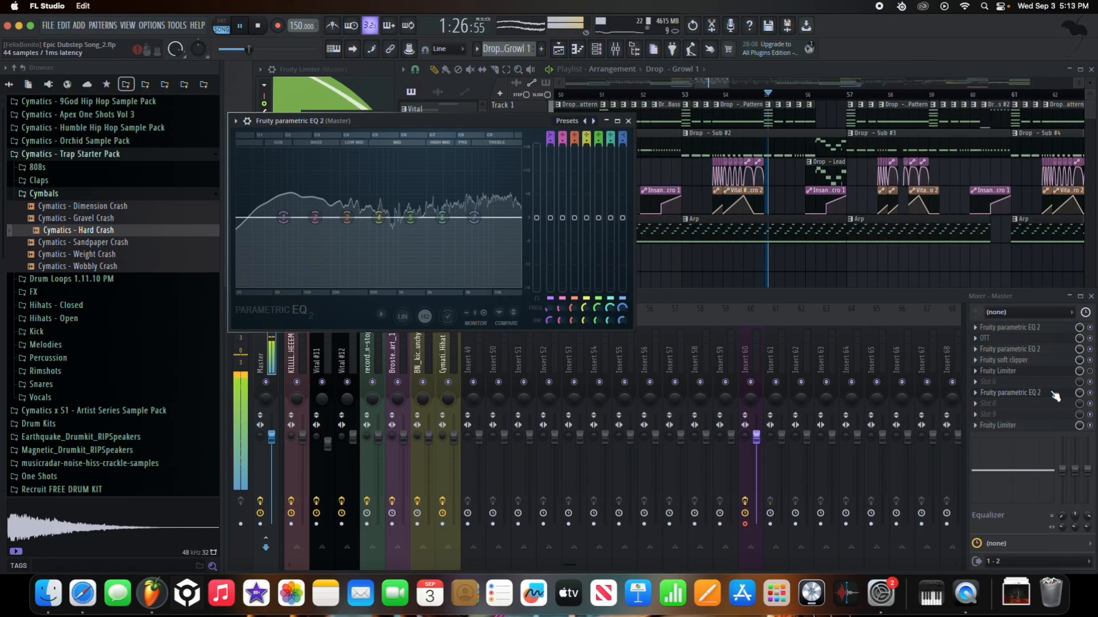
pyautogui.click(1055, 394)
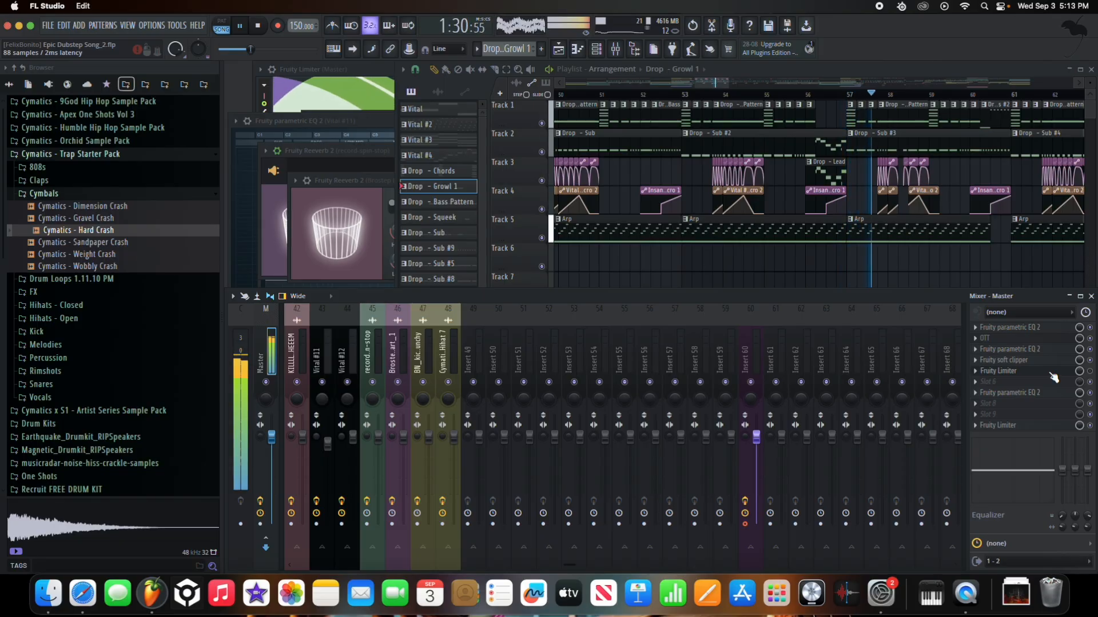
# - Bring the playlist back in front and keep listening through the drop while zooming
pyautogui.click(506, 171)
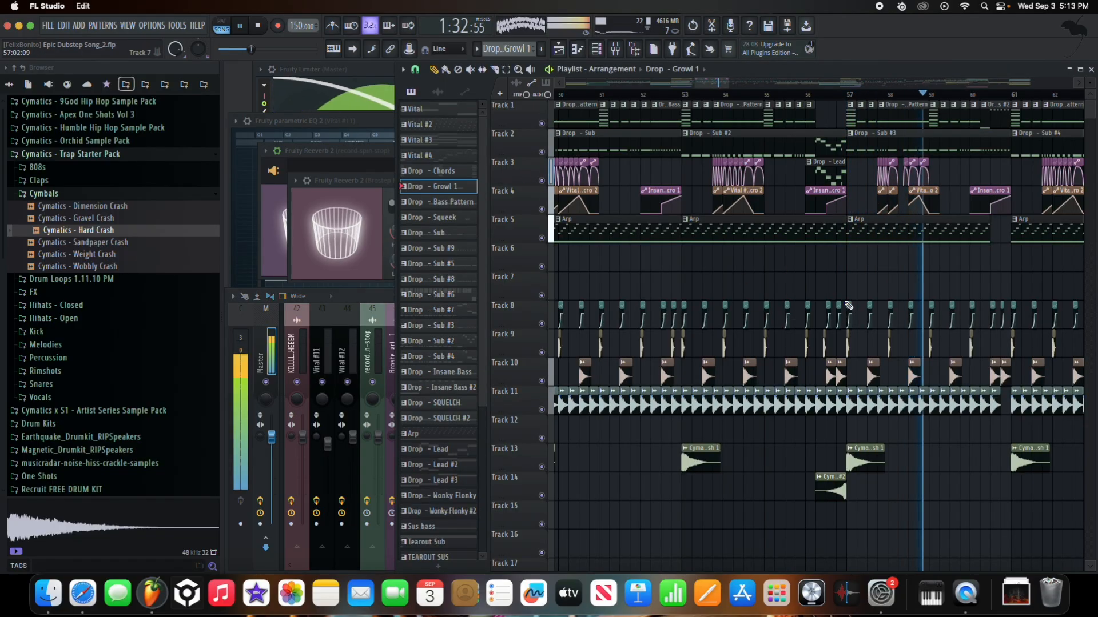
pyautogui.scroll(-5, 754, 278)
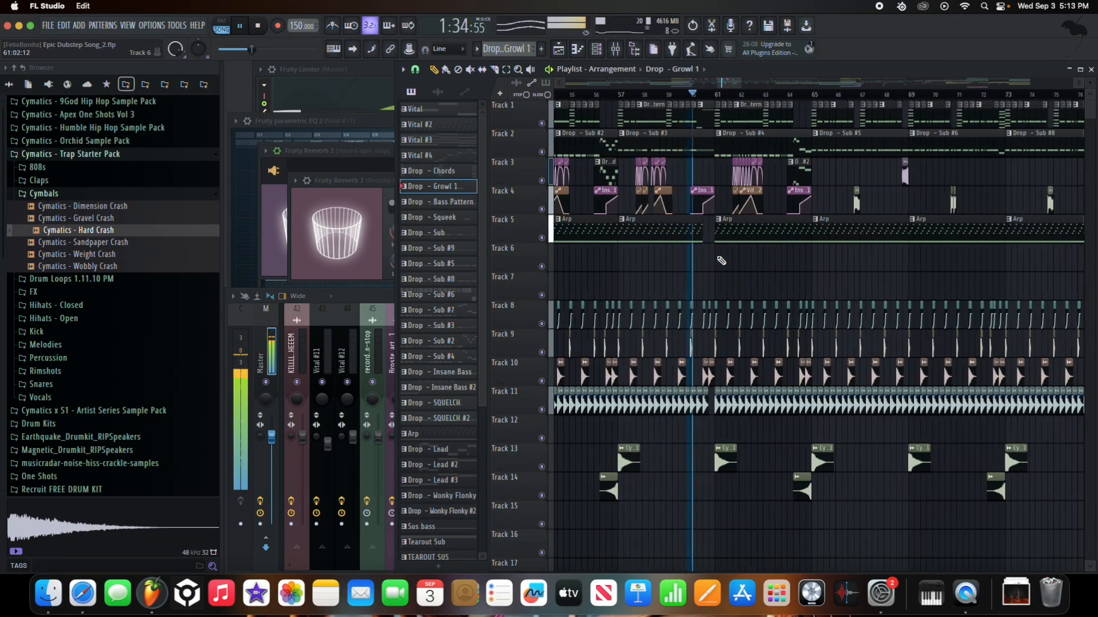
pyautogui.scroll(10, 689, 223)
pyautogui.scroll(-6, 688, 223)
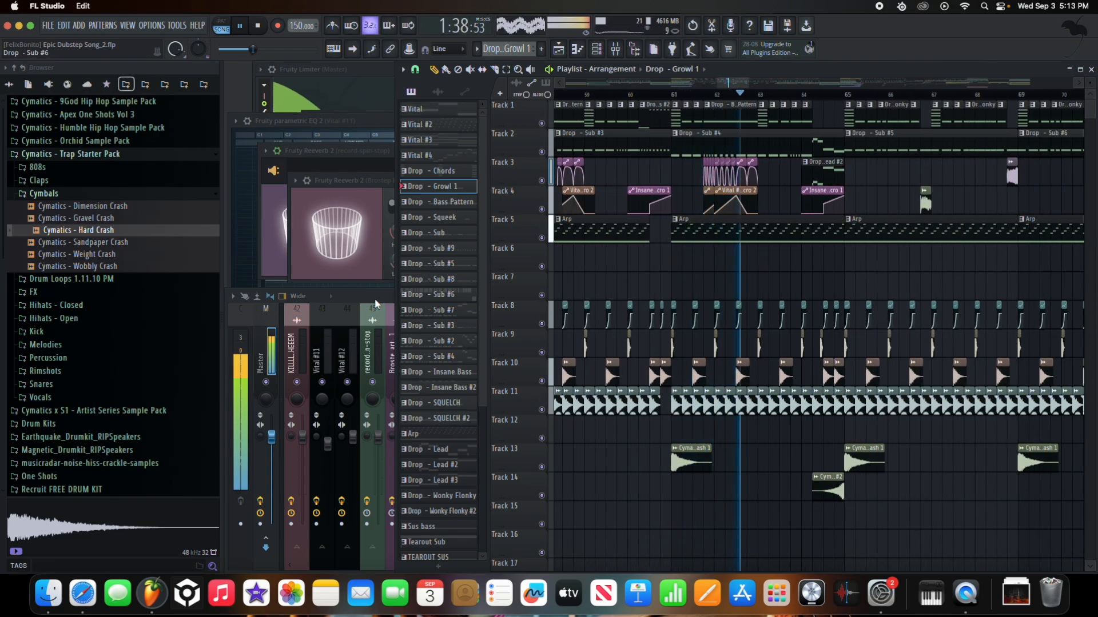
pyautogui.scroll(-1, 746, 236)
pyautogui.scroll(2, 812, 231)
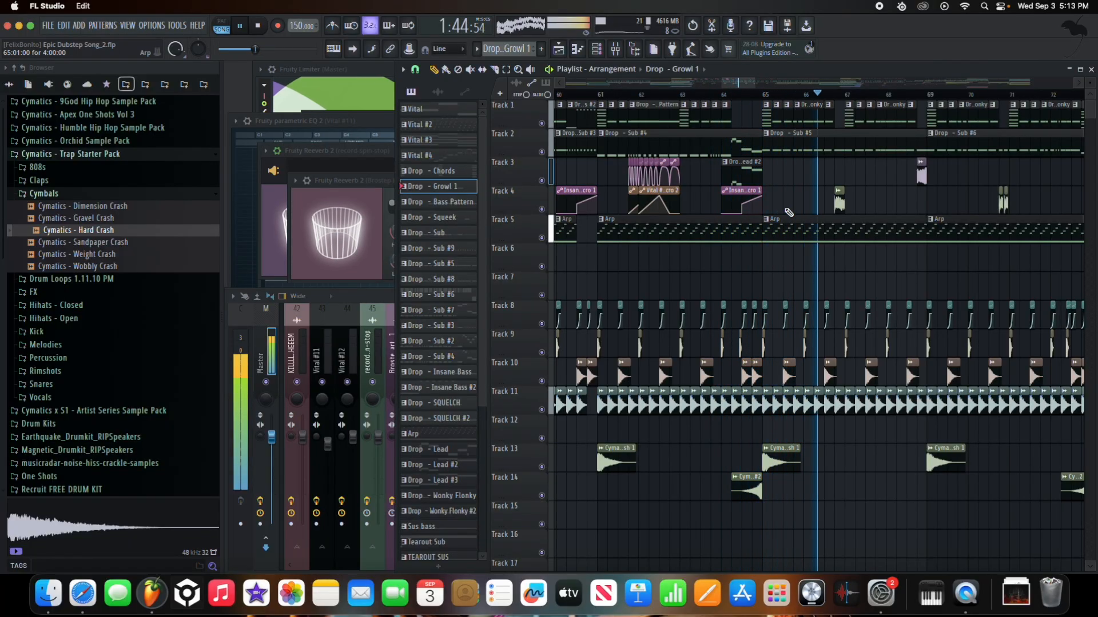
pyautogui.scroll(4, 714, 240)
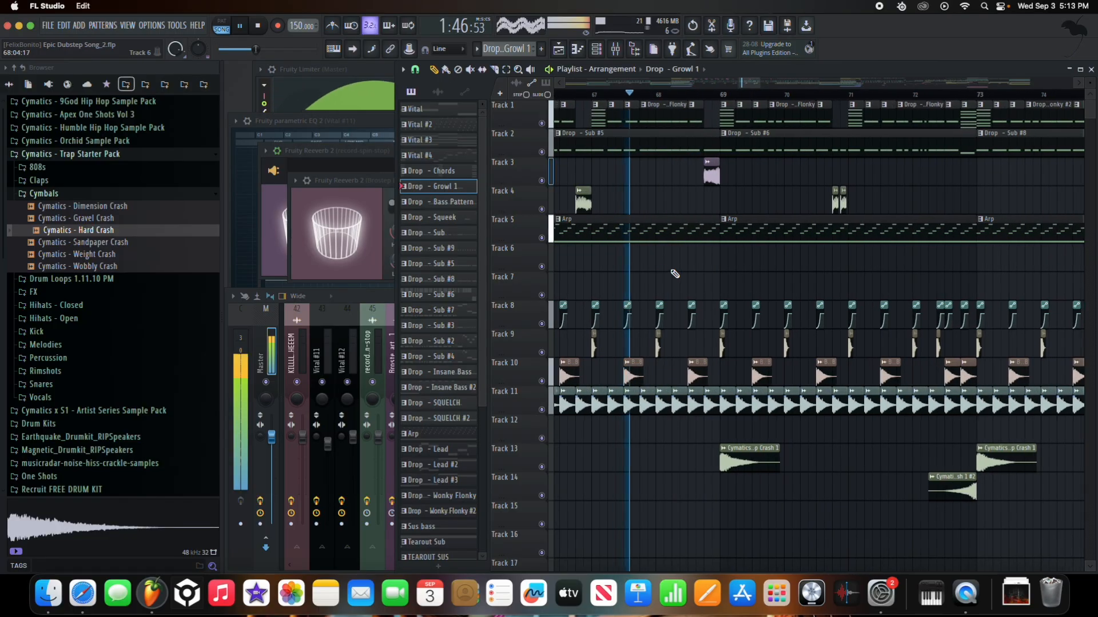
pyautogui.scroll(-5, 744, 236)
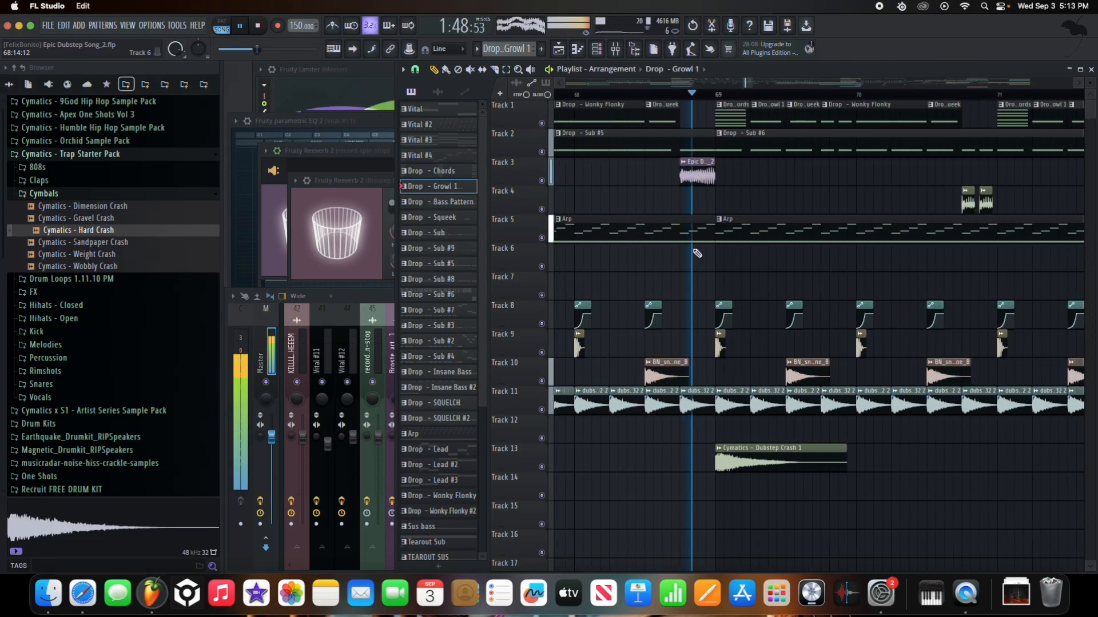
pyautogui.scroll(5, 738, 240)
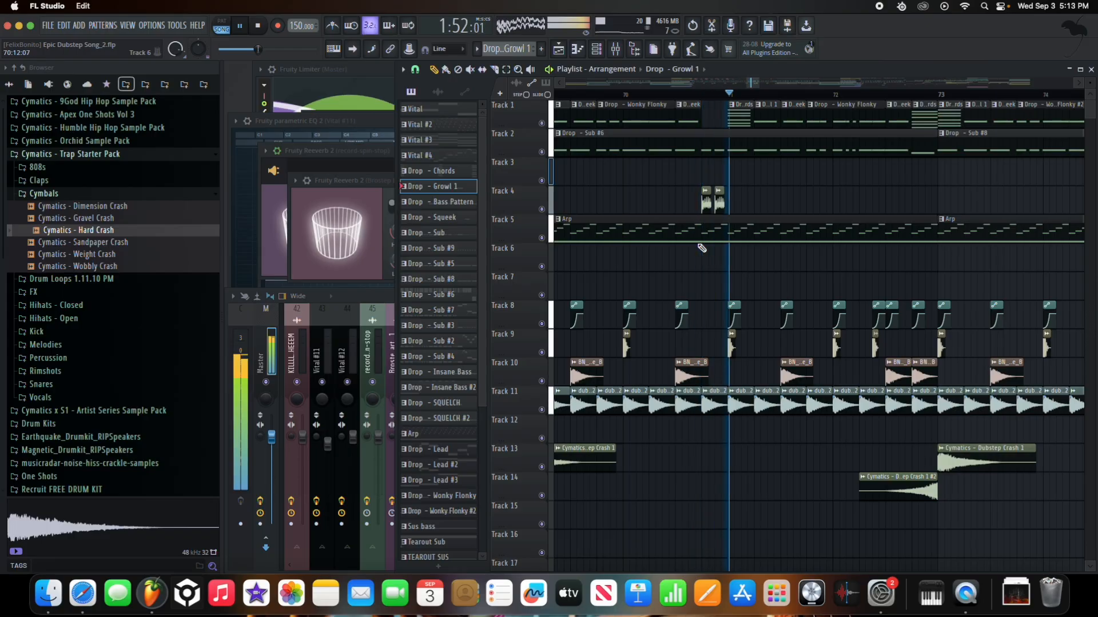
# - Stop playback so the position returns to the drop start at bar 49
pyautogui.press('space')
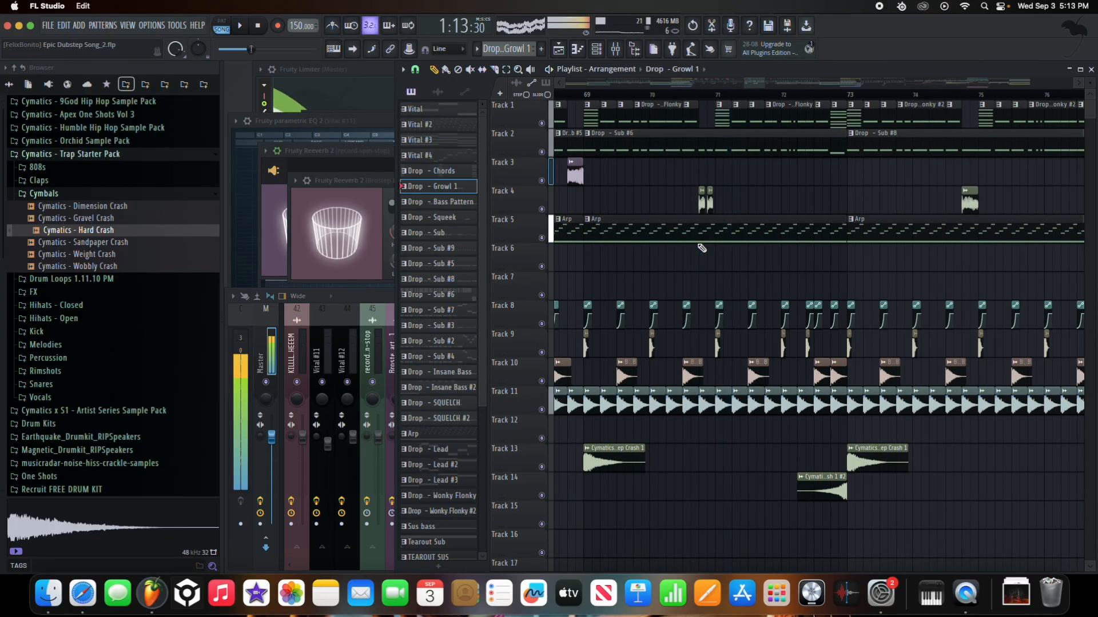
pyautogui.scroll(-5, 621, 135)
pyautogui.scroll(8, 583, 91)
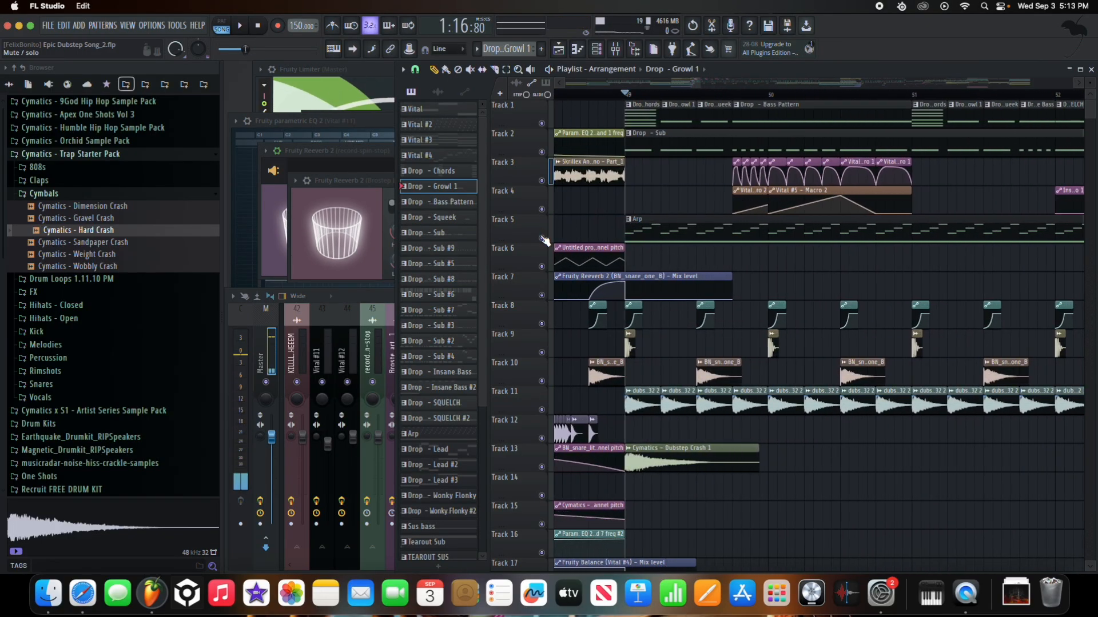
# - Solo tracks 8 to 13 and play the drop to hear them alone, then stop
pyautogui.rightClick(543, 468)
pyautogui.scroll(-1, 753, 469)
pyautogui.press('space')
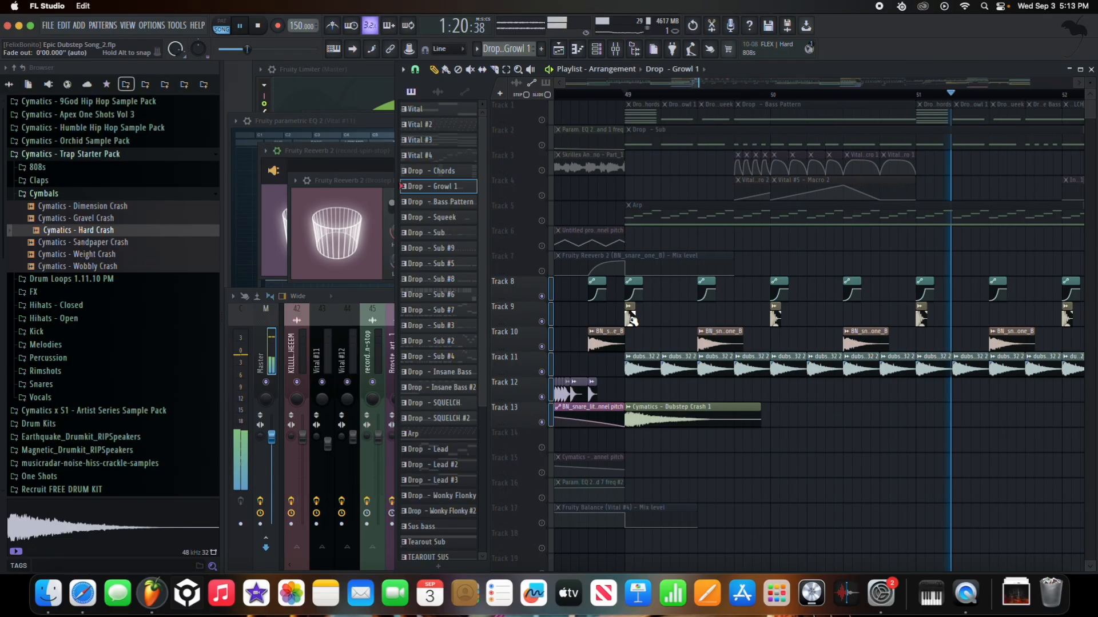
pyautogui.scroll(4, 615, 293)
pyautogui.scroll(-5, 592, 294)
pyautogui.scroll(5, 860, 301)
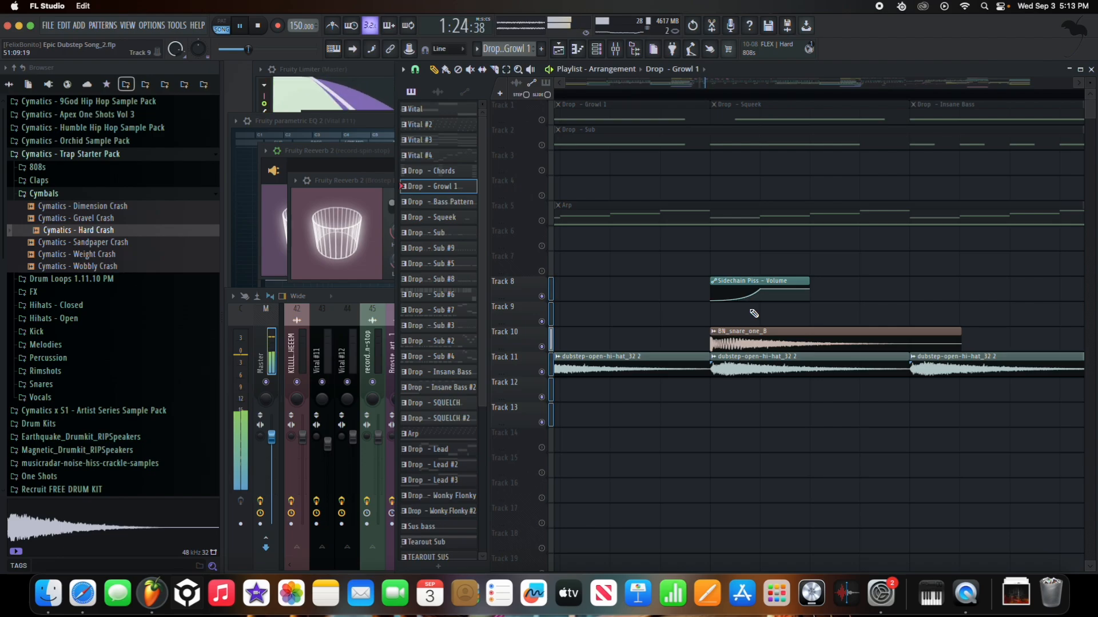
pyautogui.scroll(-5, 738, 319)
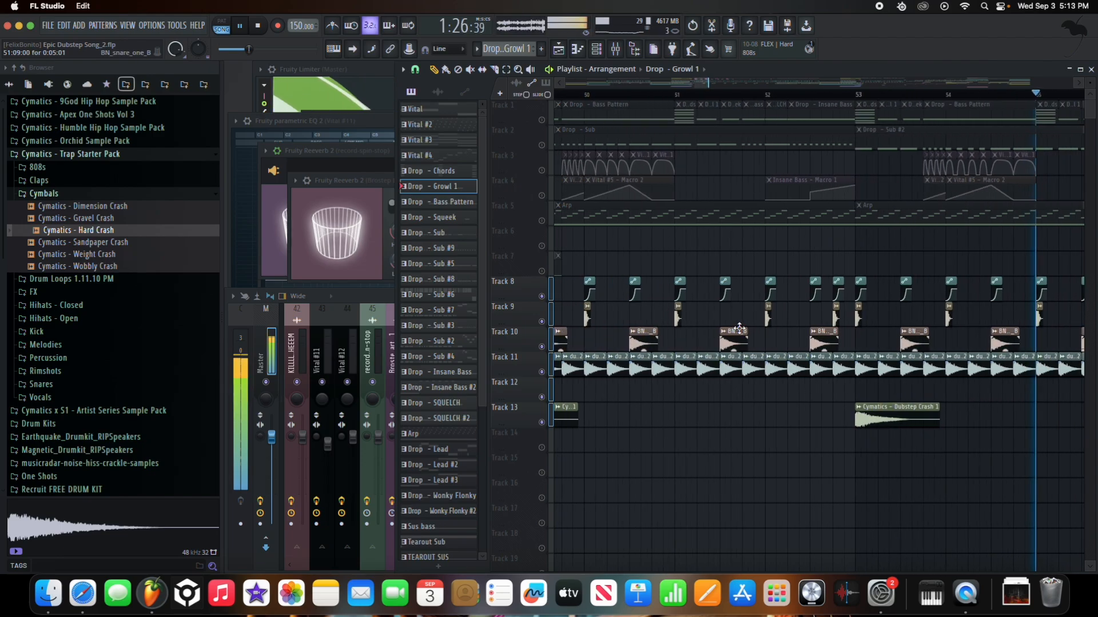
pyautogui.scroll(-5, 728, 321)
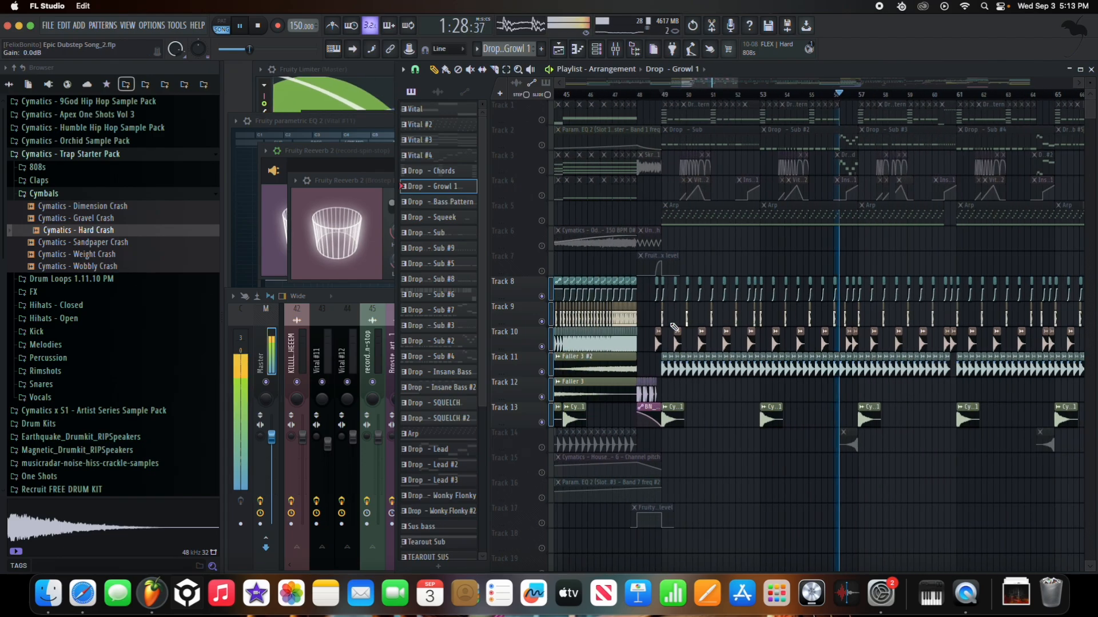
pyautogui.scroll(5, 566, 303)
pyautogui.press('space')
pyautogui.scroll(-1, 627, 236)
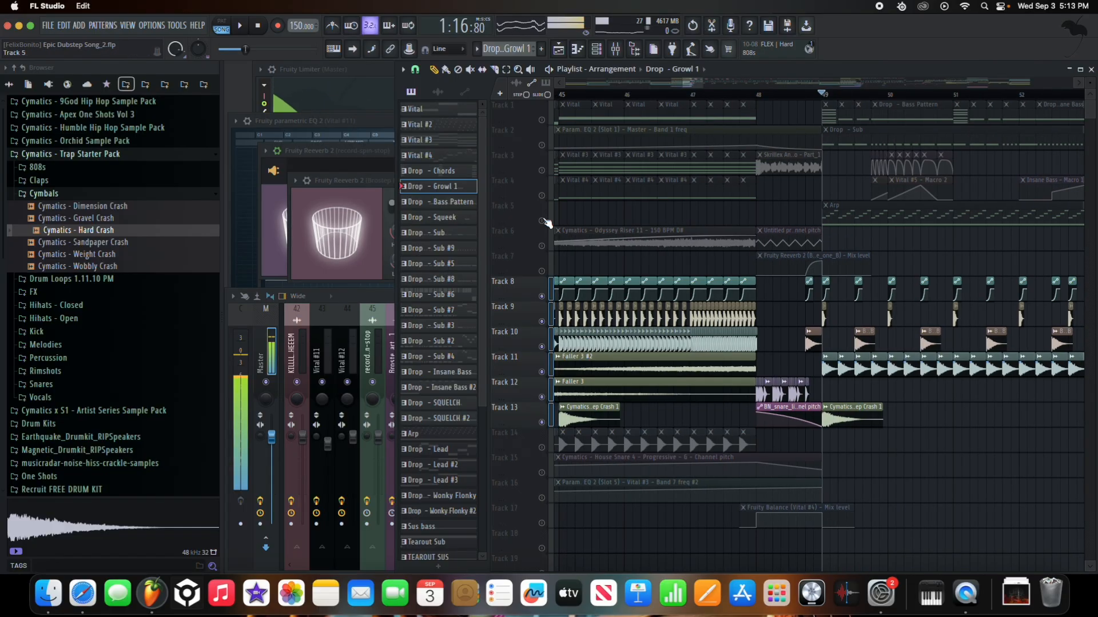
# - Unmute all tracks, then solo Track 5 holding the Arp clip
pyautogui.rightClick(542, 296)
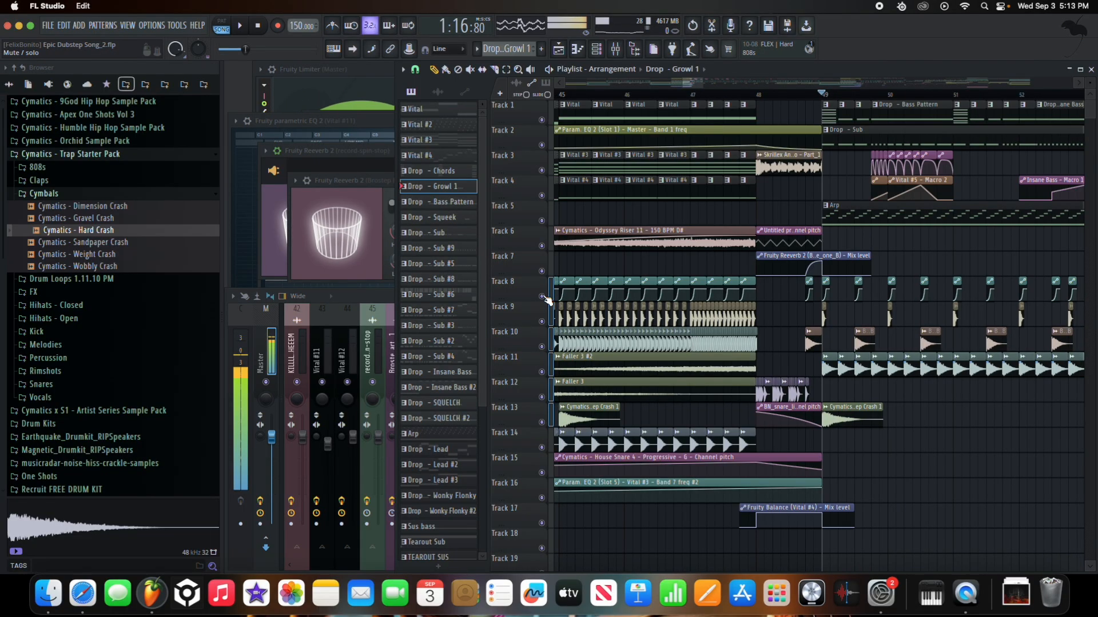
pyautogui.rightClick(542, 222)
pyautogui.scroll(3, 852, 223)
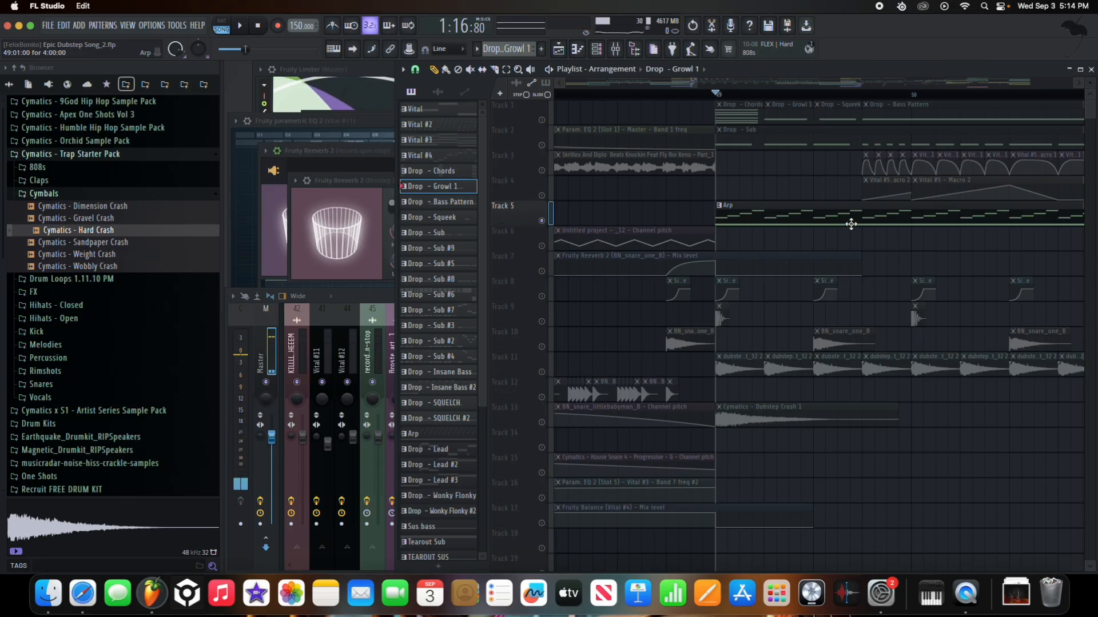
# - Open the Arp clip's piano roll, select the two long notes near E5, and open Vital #10
pyautogui.doubleClick(795, 214)
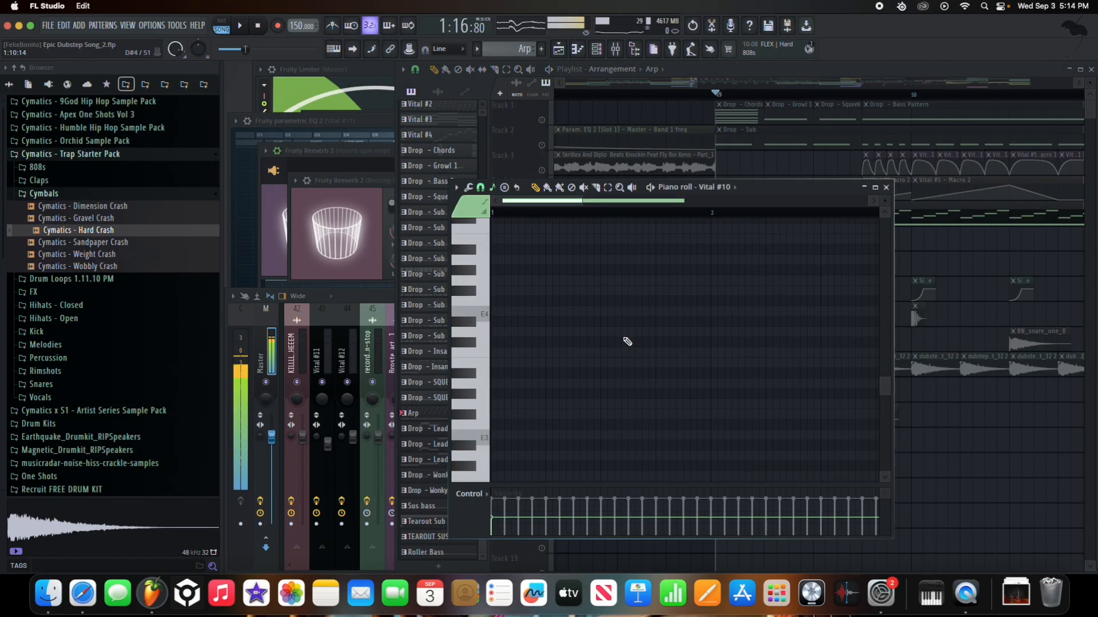
pyautogui.scroll(3, 618, 309)
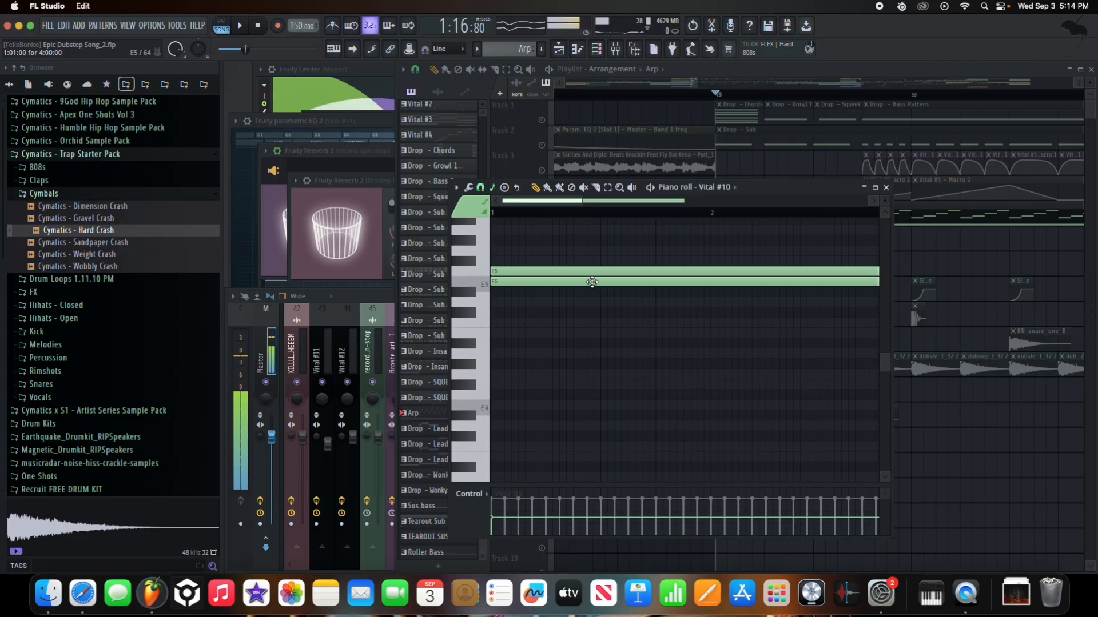
pyautogui.moveTo(550, 323); pyautogui.dragTo(558, 268)
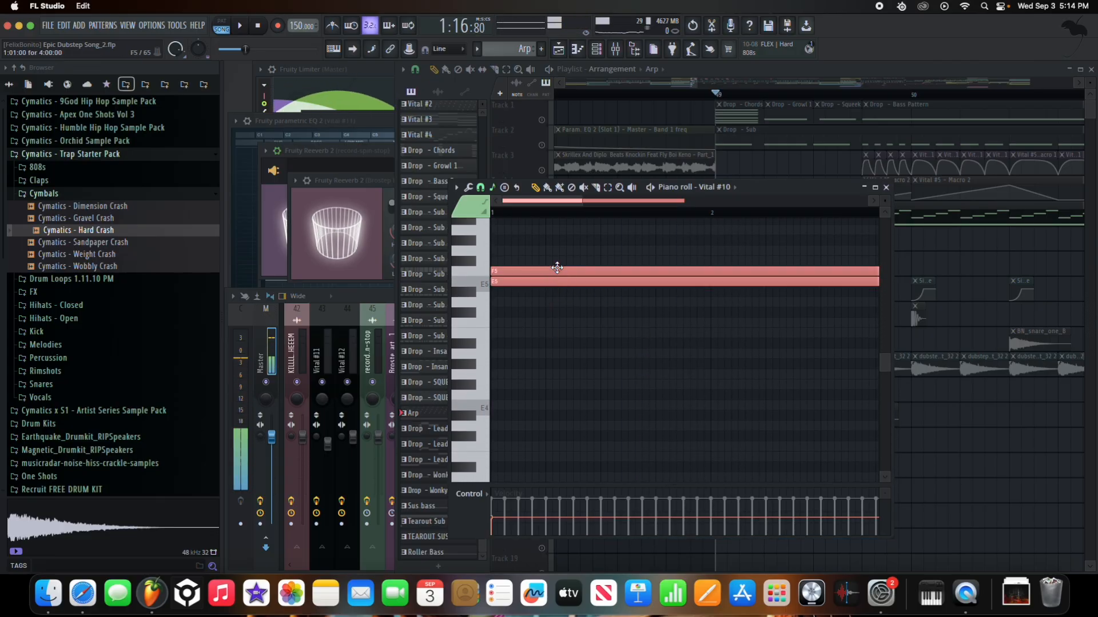
pyautogui.click(569, 260)
pyautogui.rightClick(571, 261)
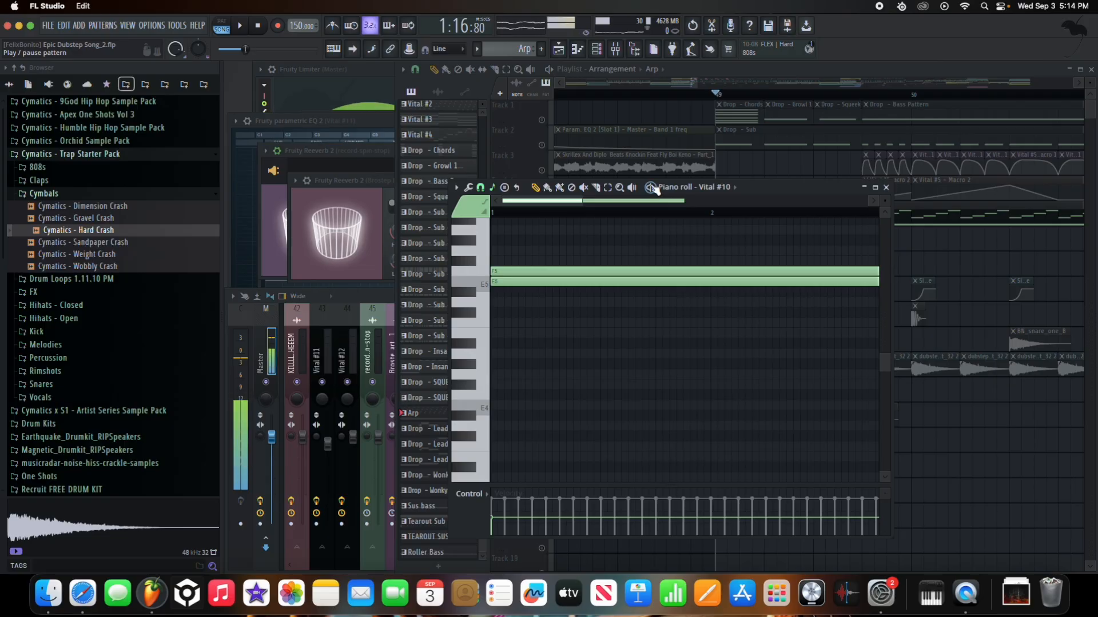
pyautogui.rightClick(718, 189)
pyautogui.moveTo(374, 500); pyautogui.dragTo(465, 182)
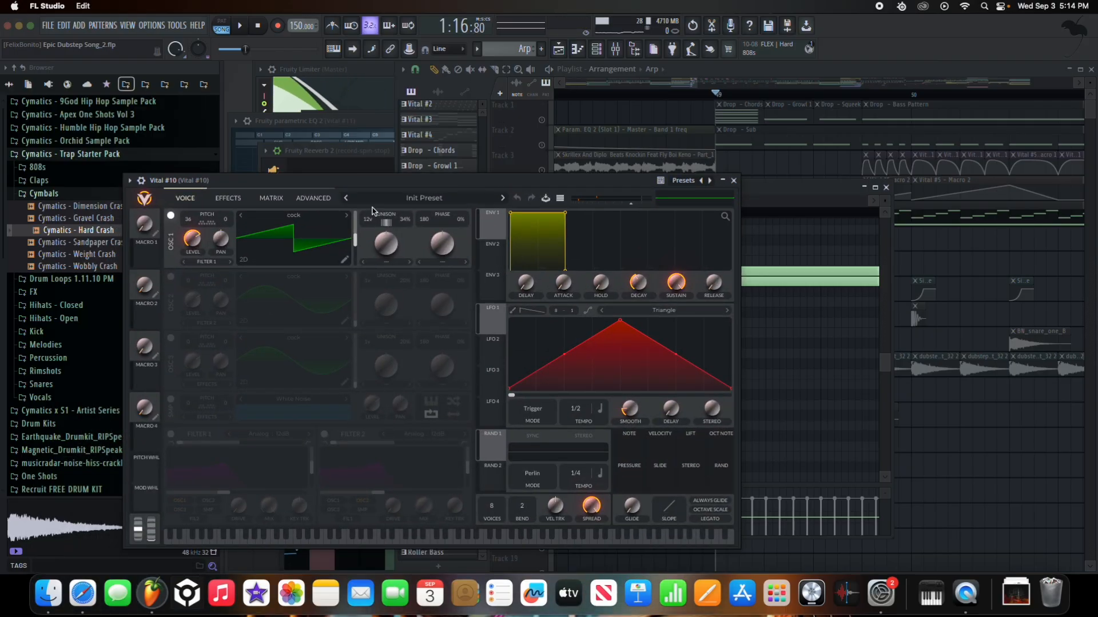
# - Close Vital #10, play its two long piano roll notes, then switch back to the playlist
pyautogui.click(733, 181)
pyautogui.press('F9')
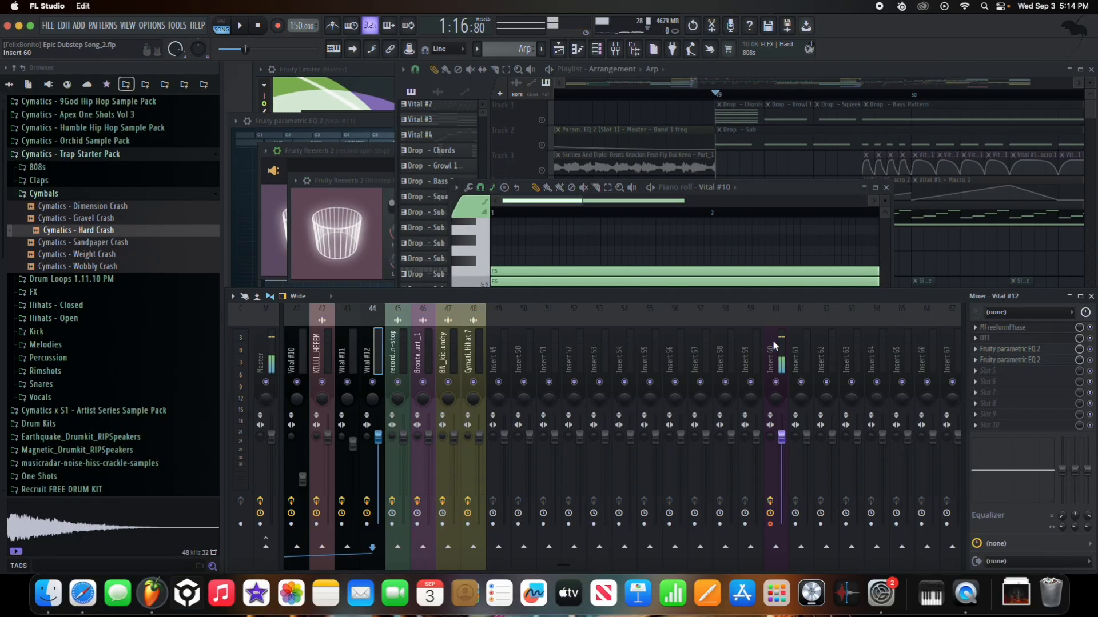
pyautogui.scroll(10, 589, 335)
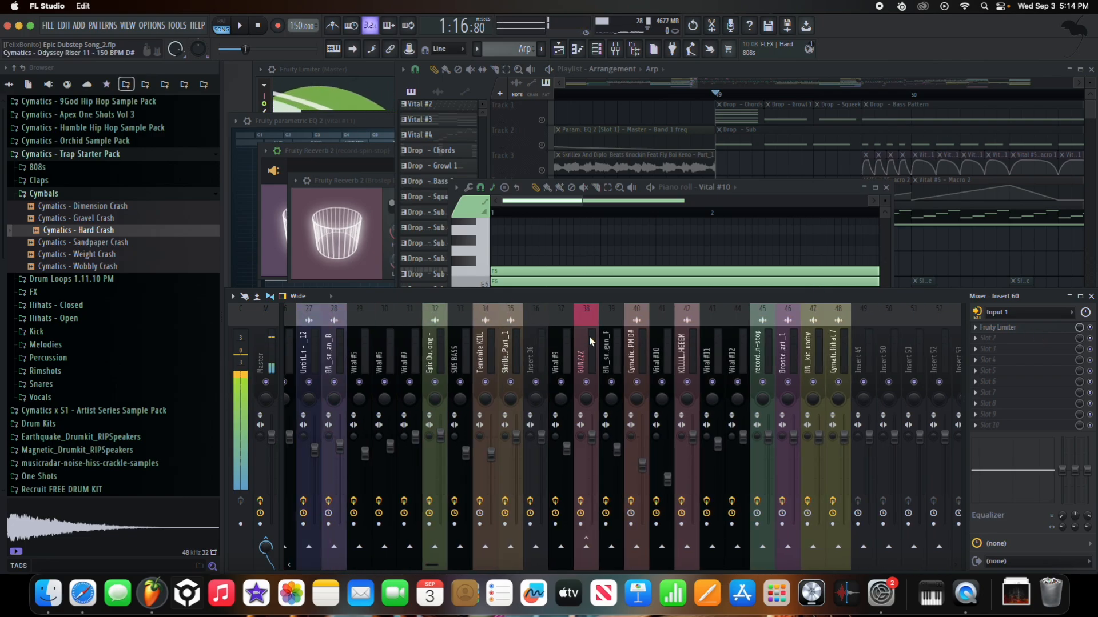
pyautogui.click(757, 189)
pyautogui.press('space')
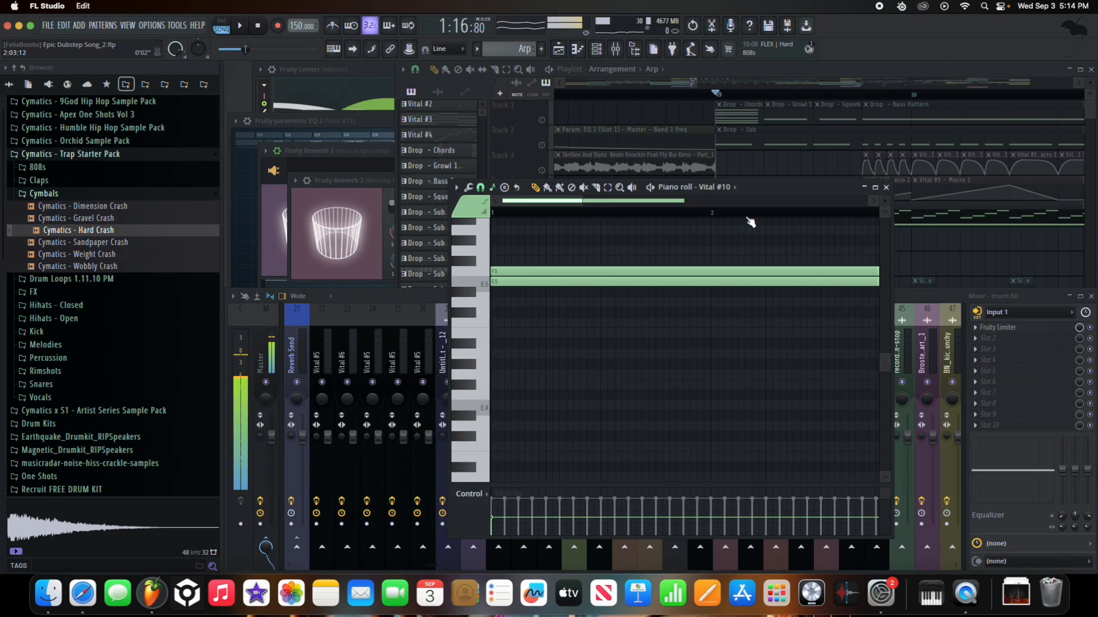
pyautogui.press('F5')
# - Play the Arp pattern's Vital #5 arpeggio notes in its piano roll, then close it and stop
pyautogui.doubleClick(804, 214)
pyautogui.scroll(5, 518, 347)
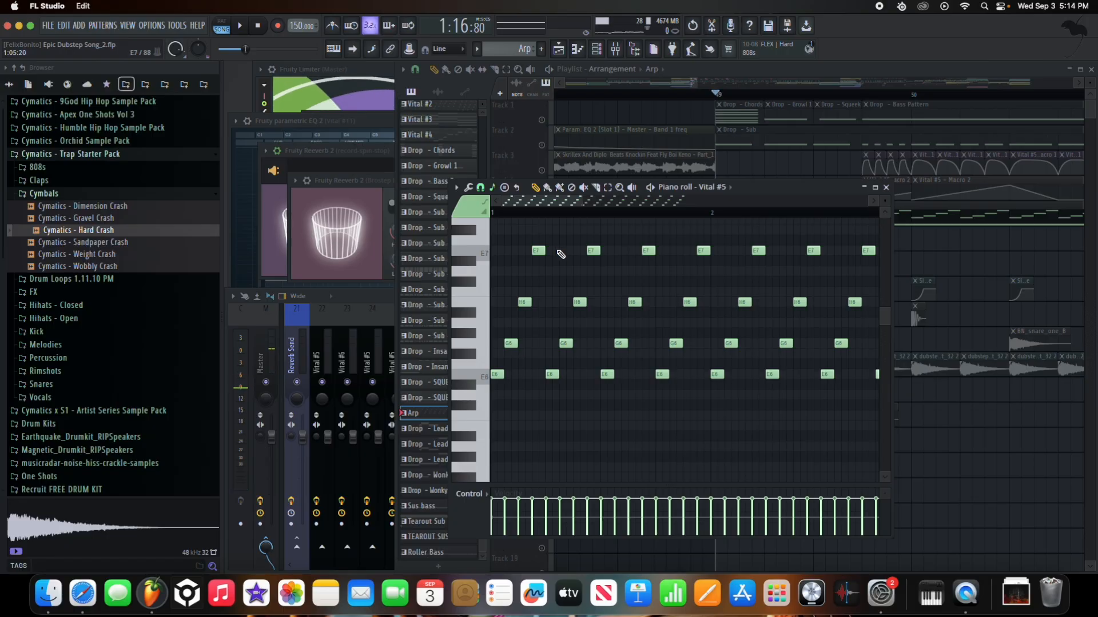
pyautogui.press('space')
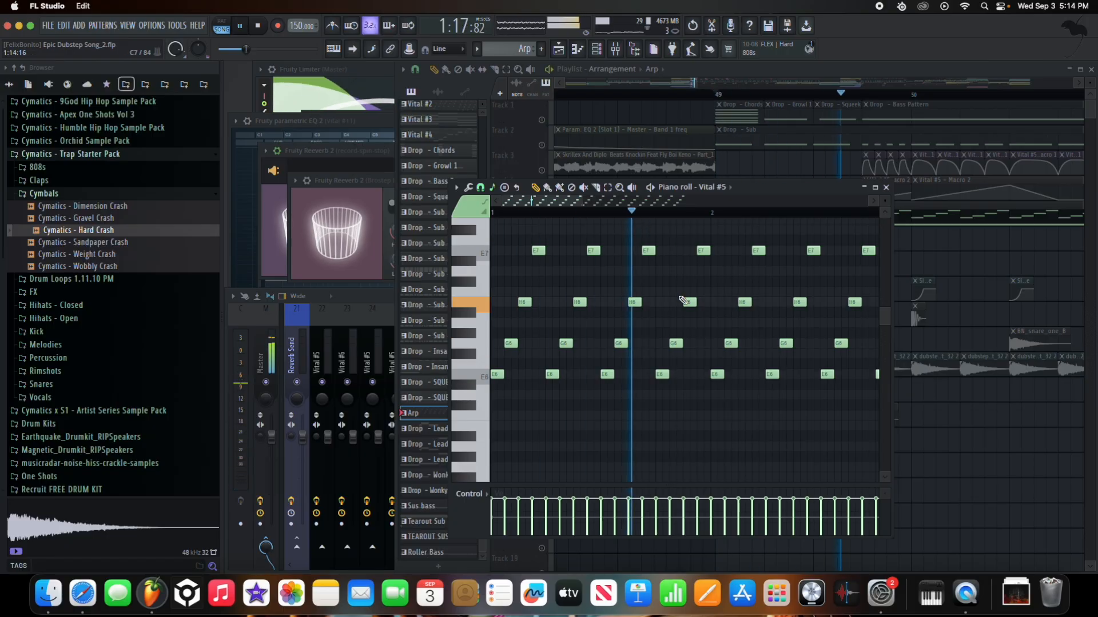
pyautogui.scroll(-3, 682, 299)
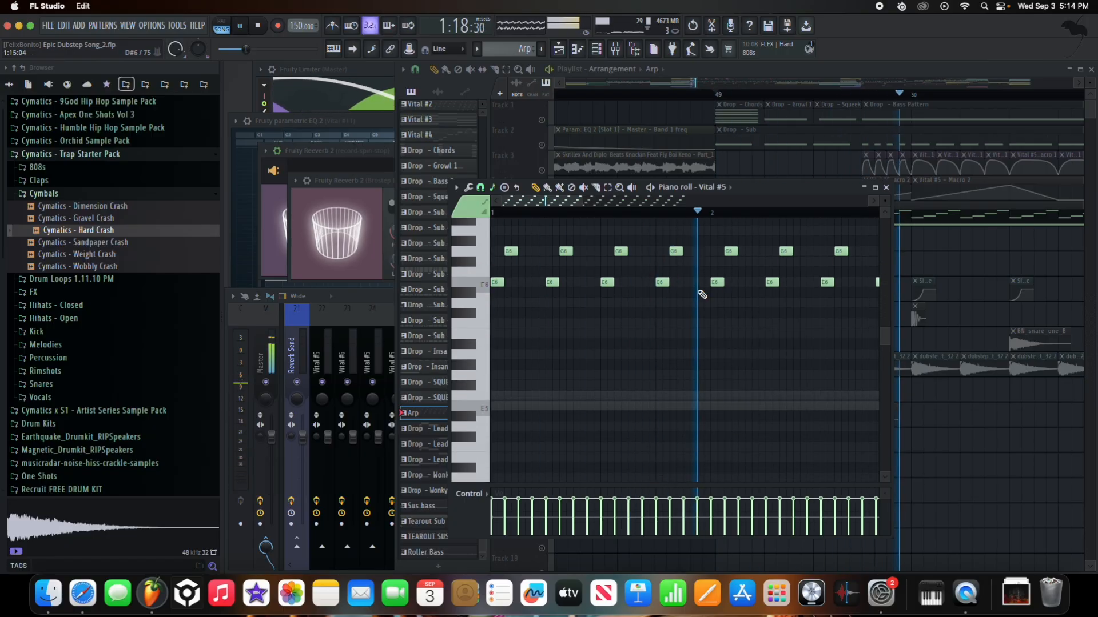
pyautogui.click(886, 187)
pyautogui.press('space')
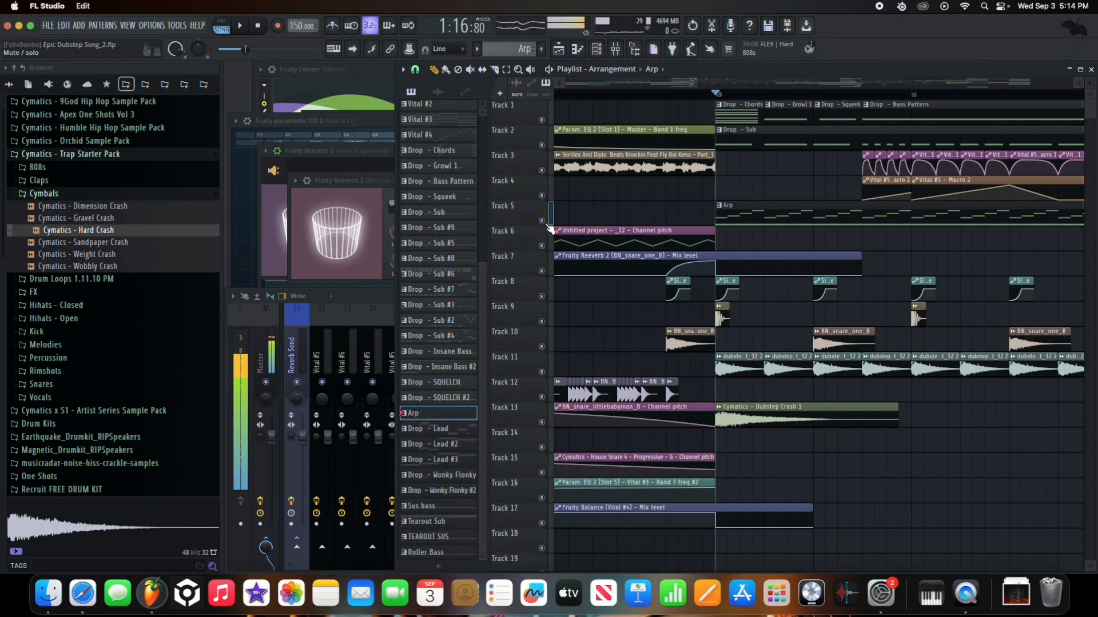
# - Play the drop with Track 5 muted and unmuted to compare, leaving the Arp unmuted
pyautogui.click(550, 228)
pyautogui.press('space')
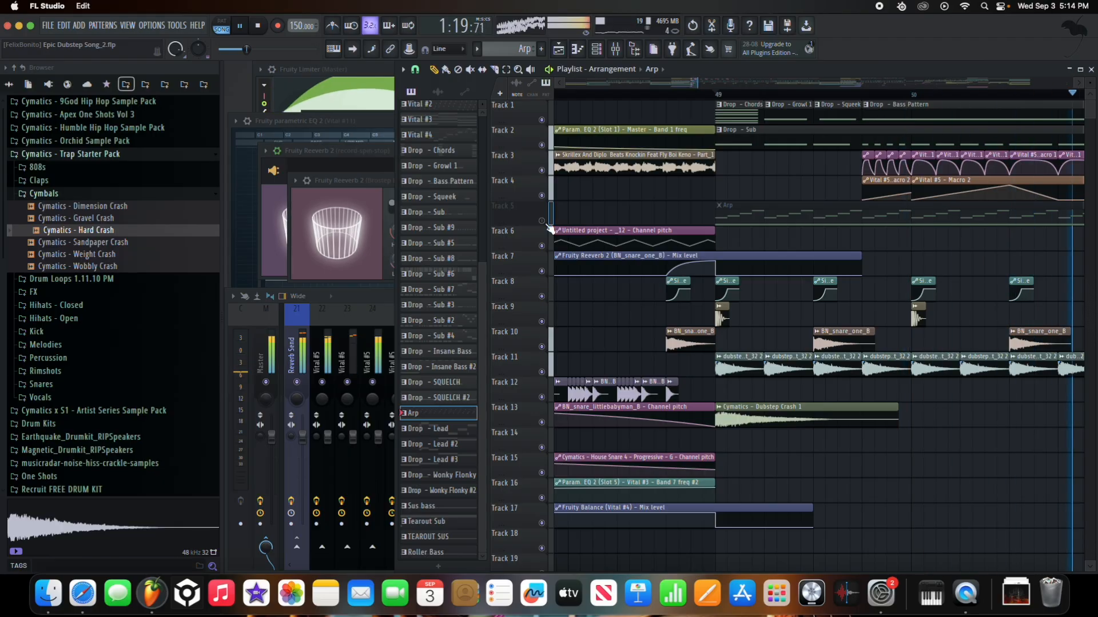
pyautogui.press('space')
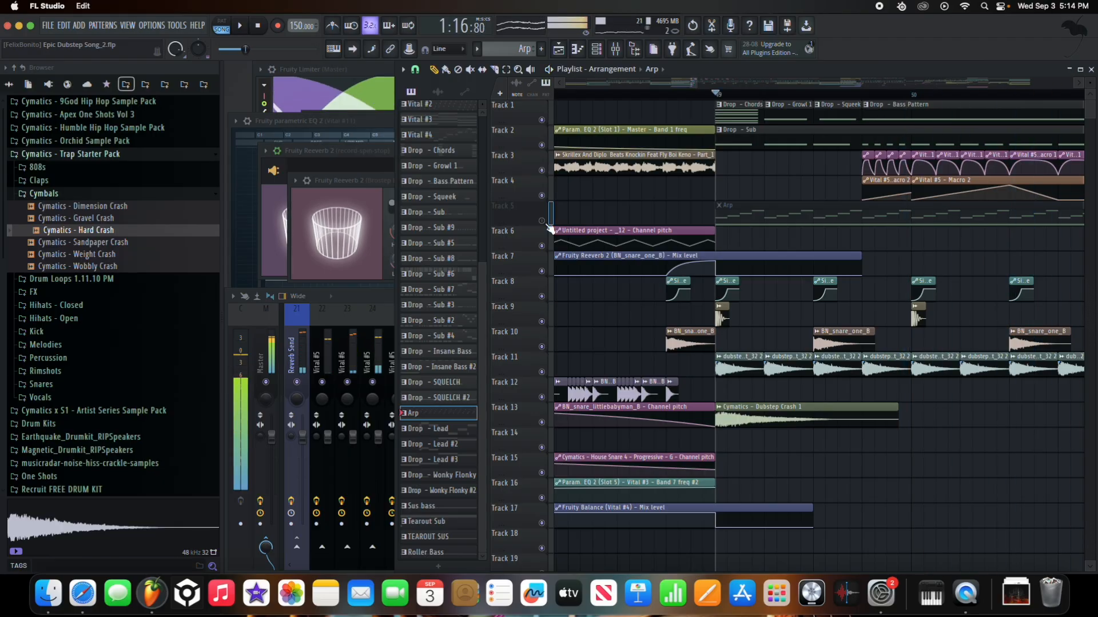
pyautogui.click(550, 228)
pyautogui.press('space')
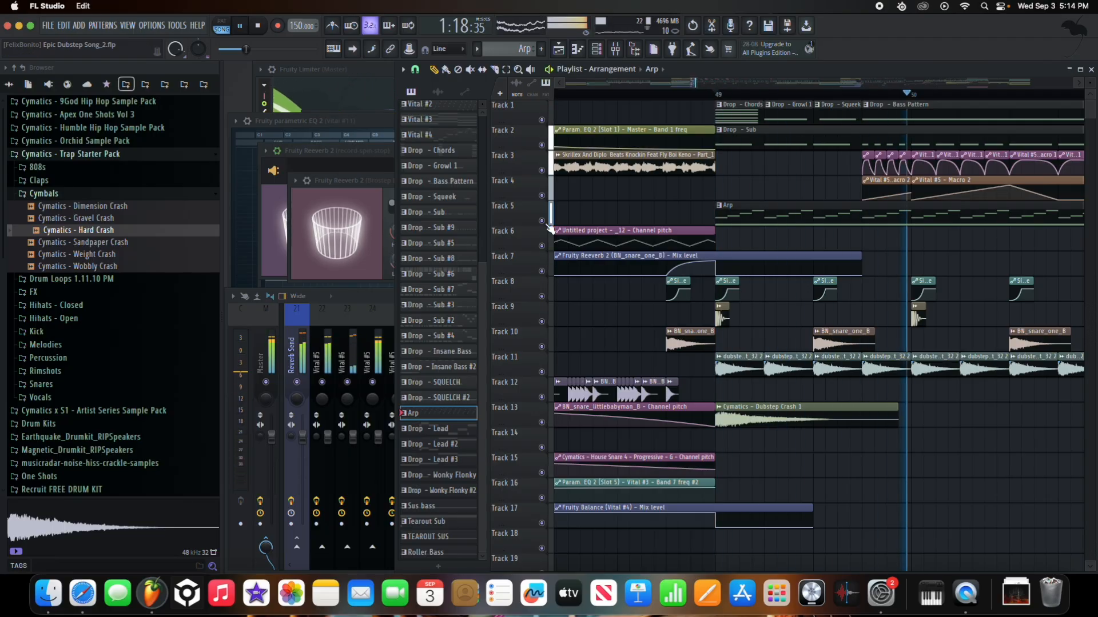
pyautogui.click(550, 228)
pyautogui.press('space')
pyautogui.click(550, 228)
# - Solo Track 1 and open the Chords Vital synth for the Drop – Chords pattern
pyautogui.scroll(-2, 683, 228)
pyautogui.scroll(-2, 684, 228)
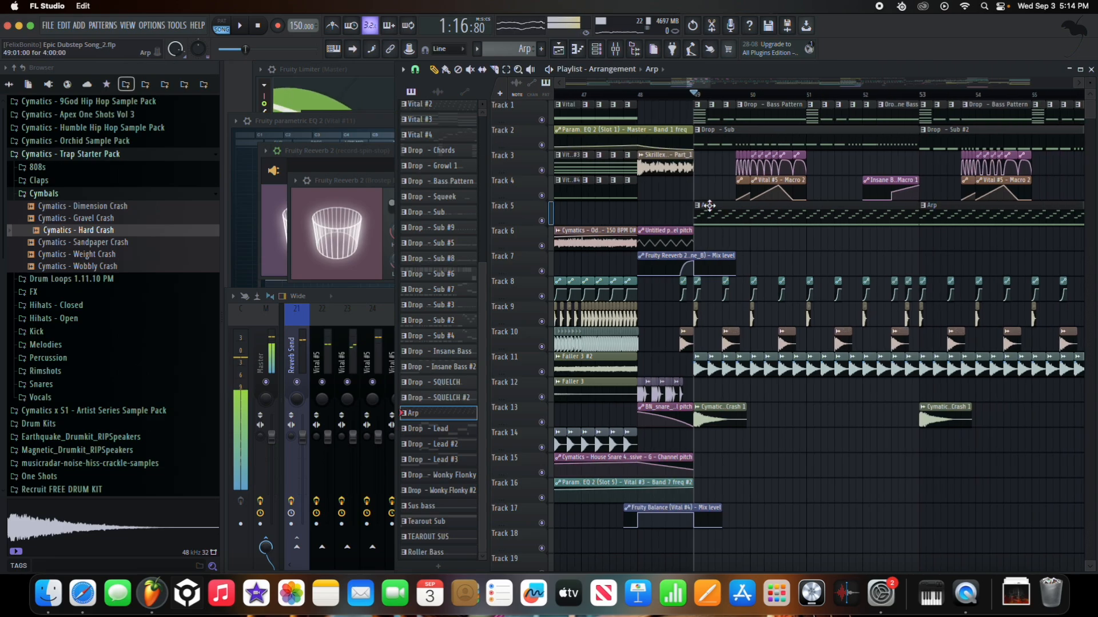
pyautogui.scroll(5, 715, 207)
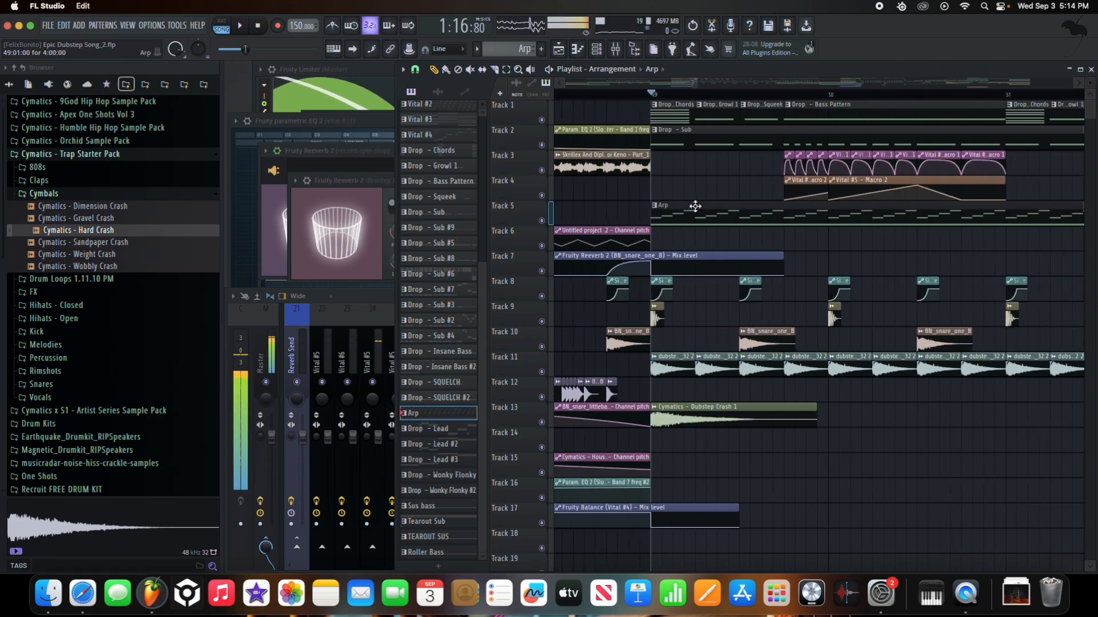
pyautogui.rightClick(542, 120)
pyautogui.scroll(1, 681, 114)
pyautogui.scroll(3, 681, 114)
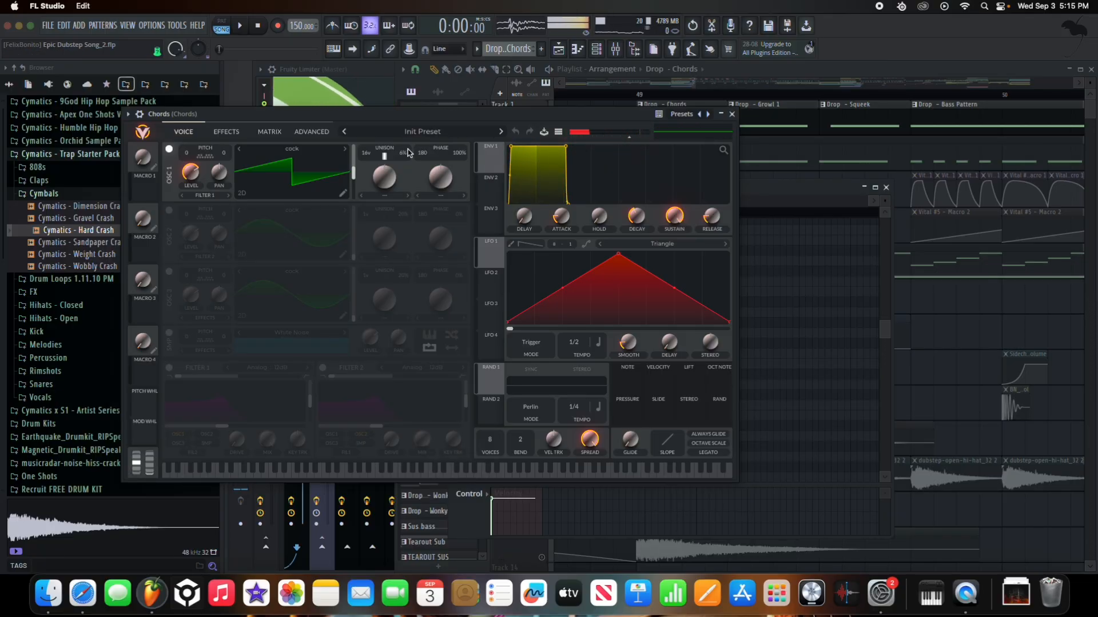
# - Close the Chords synth, set the song position to bar 49, and play the drop
pyautogui.click(733, 115)
pyautogui.click(521, 127)
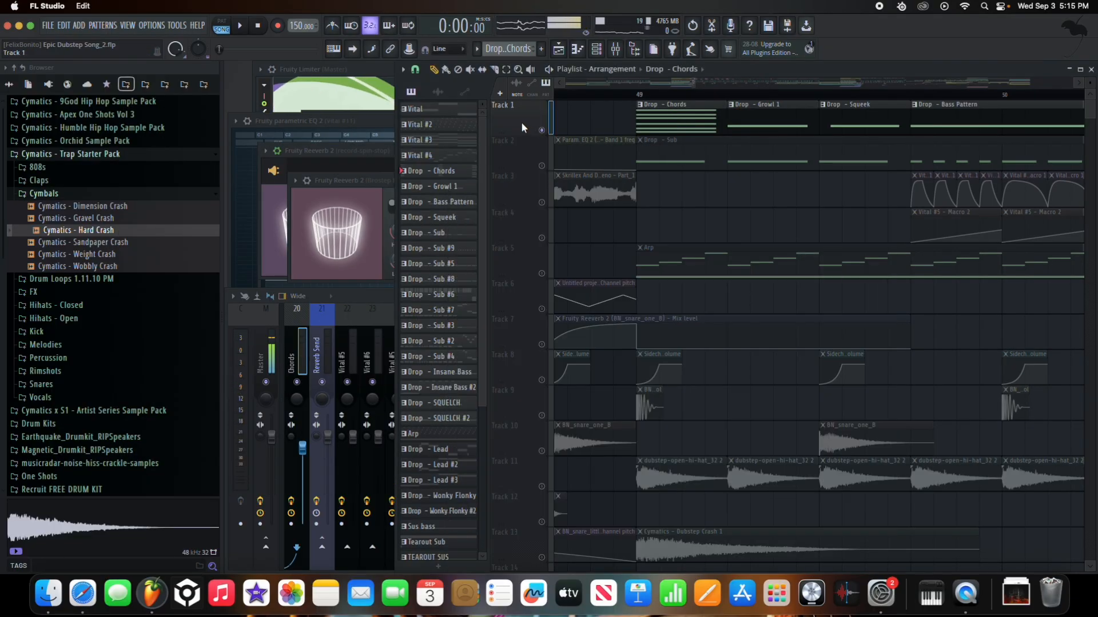
pyautogui.click(638, 95)
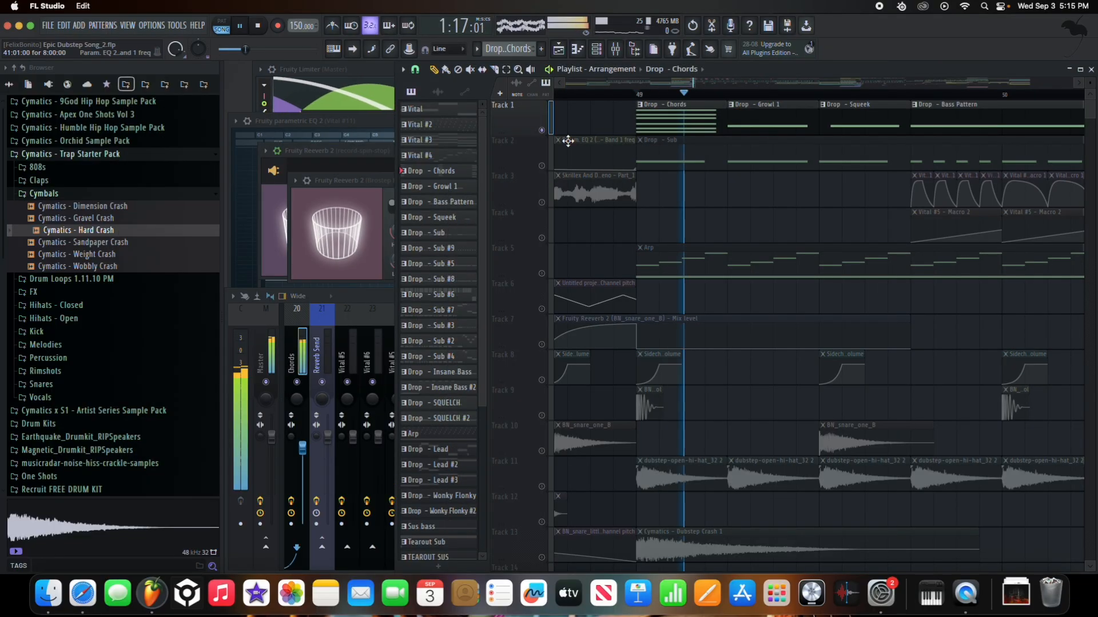
pyautogui.click(631, 140)
pyautogui.press('space')
pyautogui.doubleClick(682, 118)
pyautogui.press('space')
pyautogui.press('space')
pyautogui.scroll(-1, 568, 353)
pyautogui.press('space')
pyautogui.press('space')
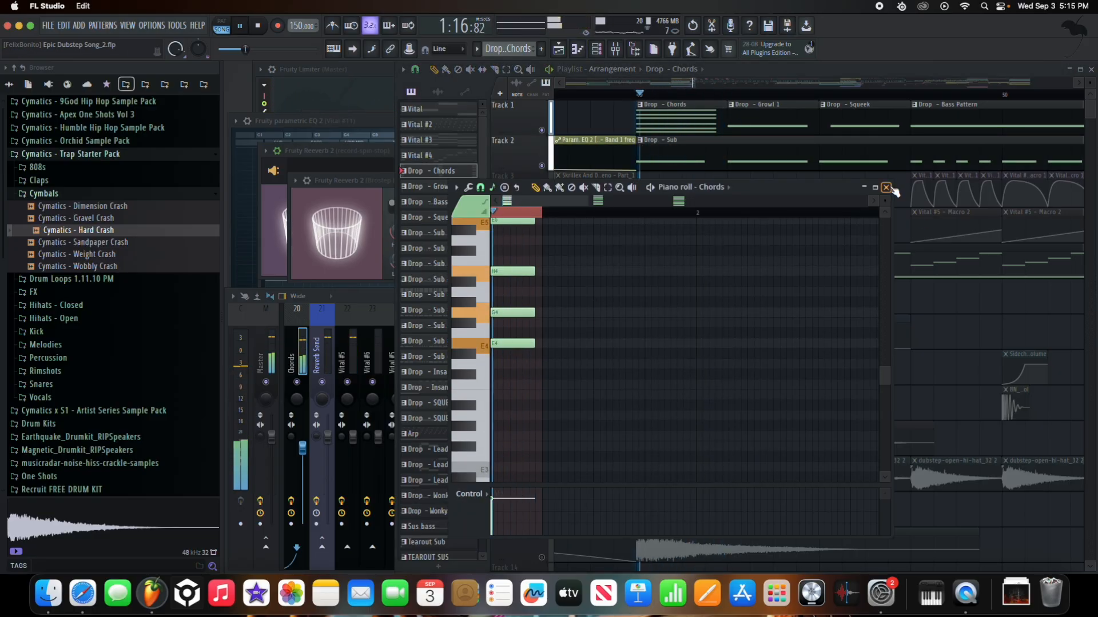
pyautogui.click(885, 186)
pyautogui.press('space')
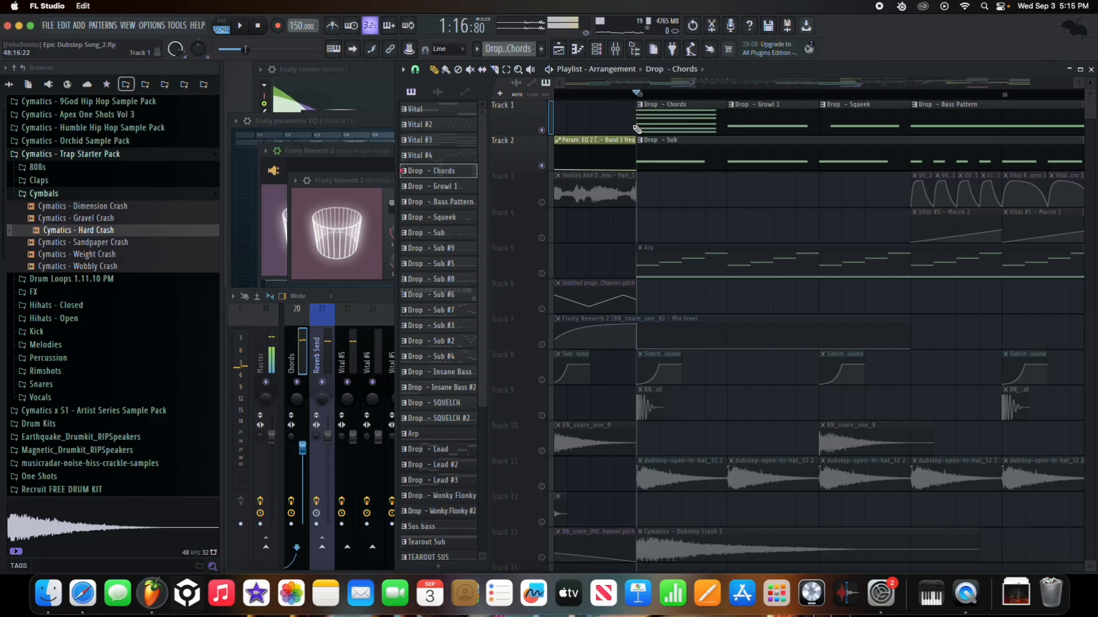
# - Toggle Track 1's solo while playing, ending with Track 1 soloed from beat 2 of bar 49
pyautogui.rightClick(542, 133)
pyautogui.rightClick(542, 133)
pyautogui.press('space')
pyautogui.rightClick(542, 133)
pyautogui.press('space')
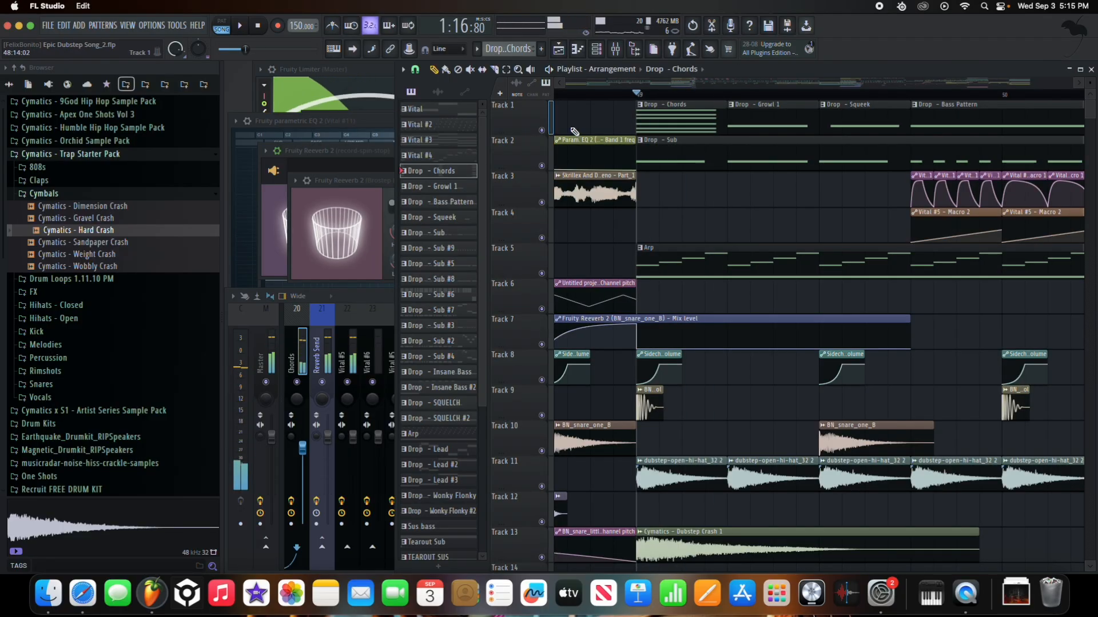
pyautogui.click(728, 94)
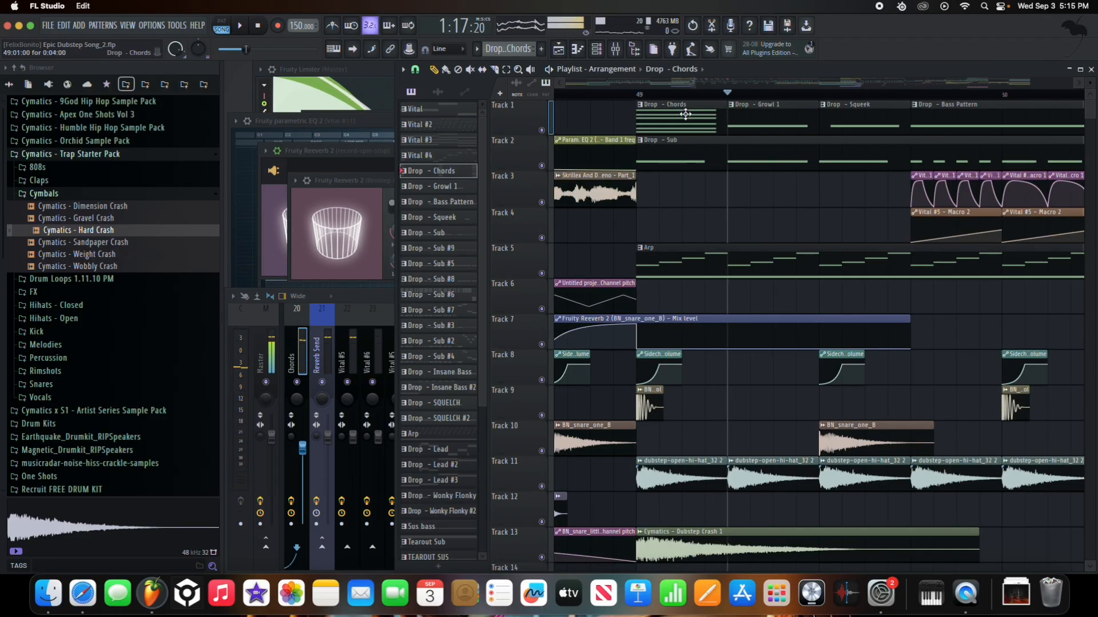
pyautogui.rightClick(545, 136)
# - Open the Growl 1 Vital synth, save as Epic Dubstep Song_3.flp, and show the mixer at Vital #6
pyautogui.doubleClick(771, 116)
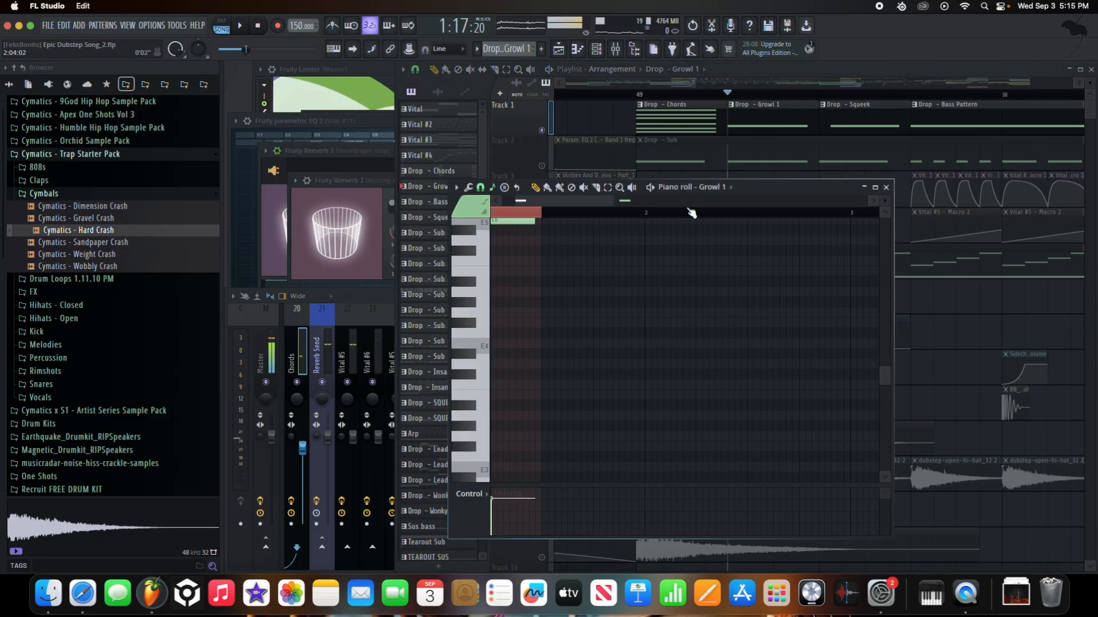
pyautogui.moveTo(479, 306); pyautogui.dragTo(702, 114)
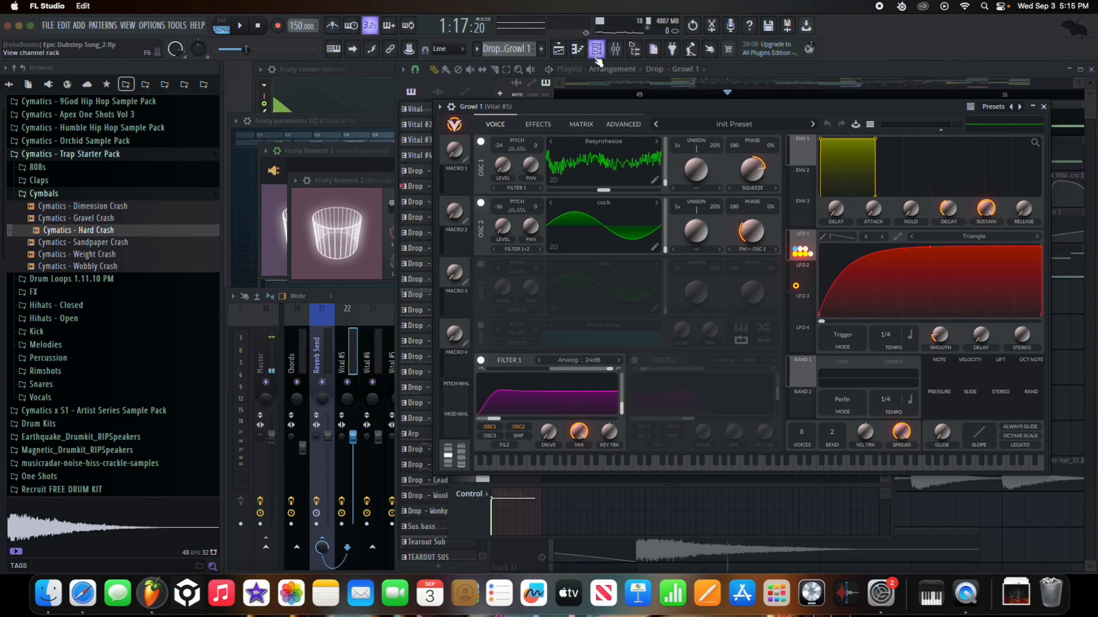
pyautogui.click(48, 25)
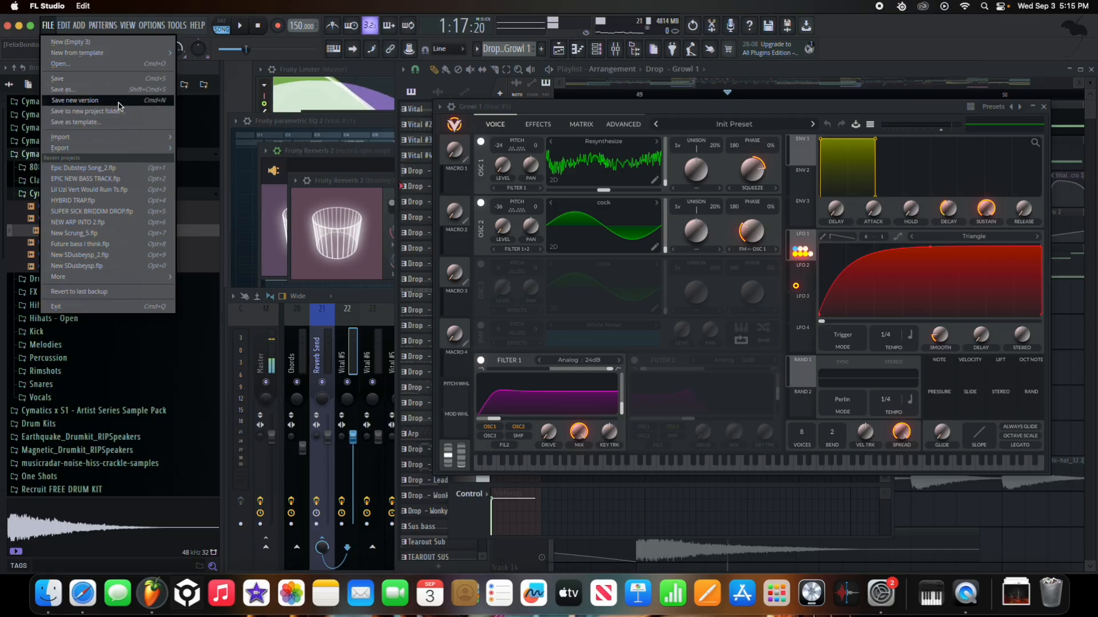
pyautogui.click(91, 100)
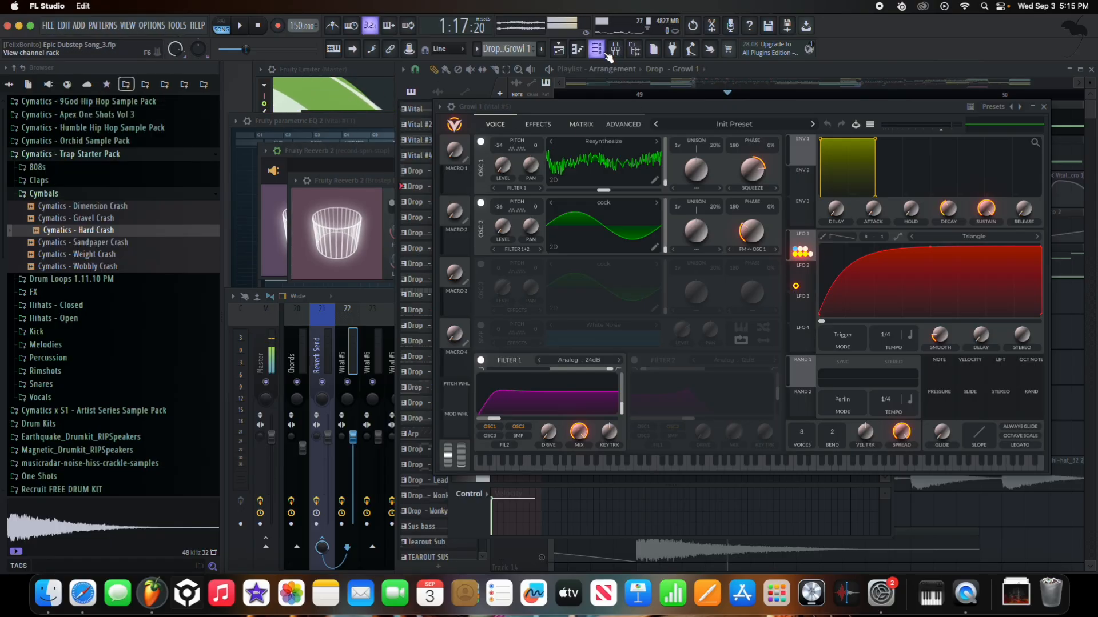
pyautogui.click(375, 337)
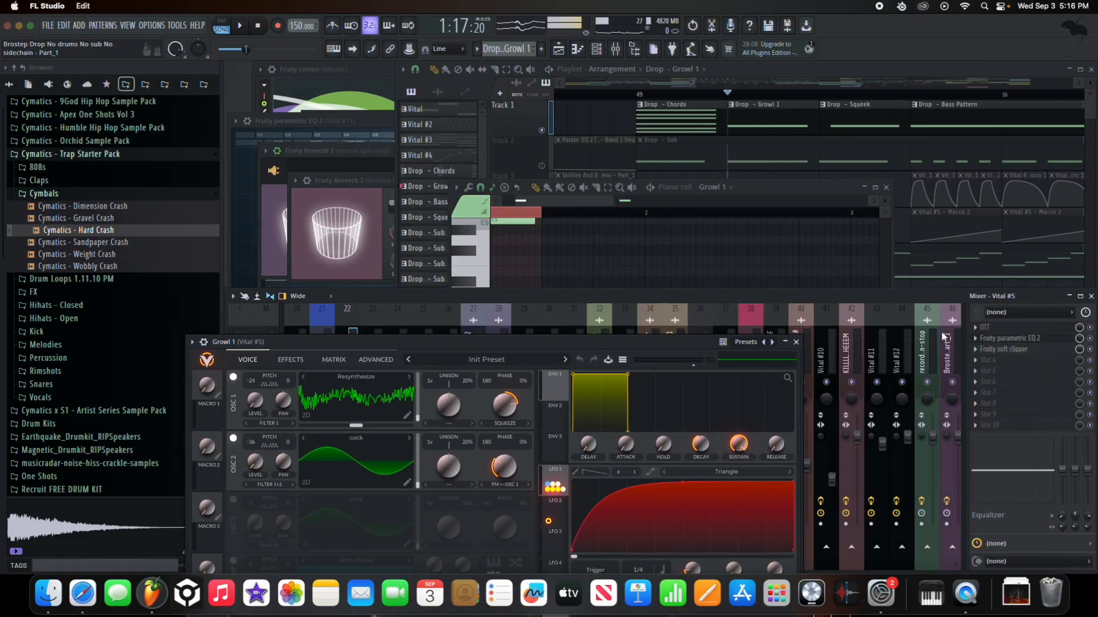
# - Place the Growl 1 Vital window over the mixer, scrolled to tracks 13–23 beside Vital #5
pyautogui.scroll(-2, 838, 337)
pyautogui.moveTo(521, 339); pyautogui.dragTo(643, 178)
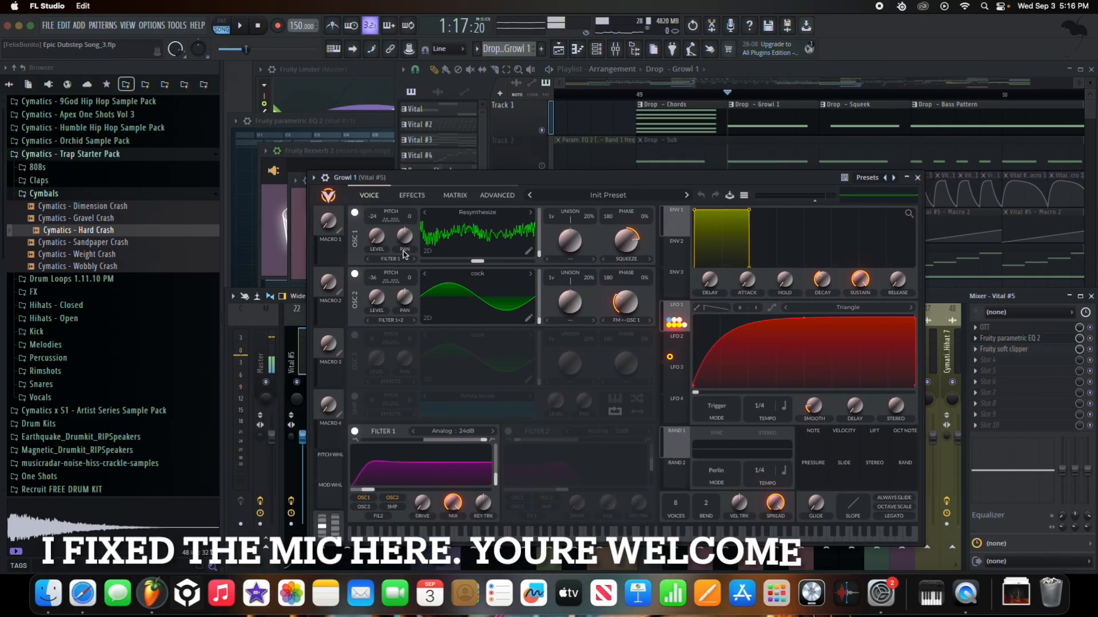
pyautogui.moveTo(440, 184); pyautogui.dragTo(697, 246)
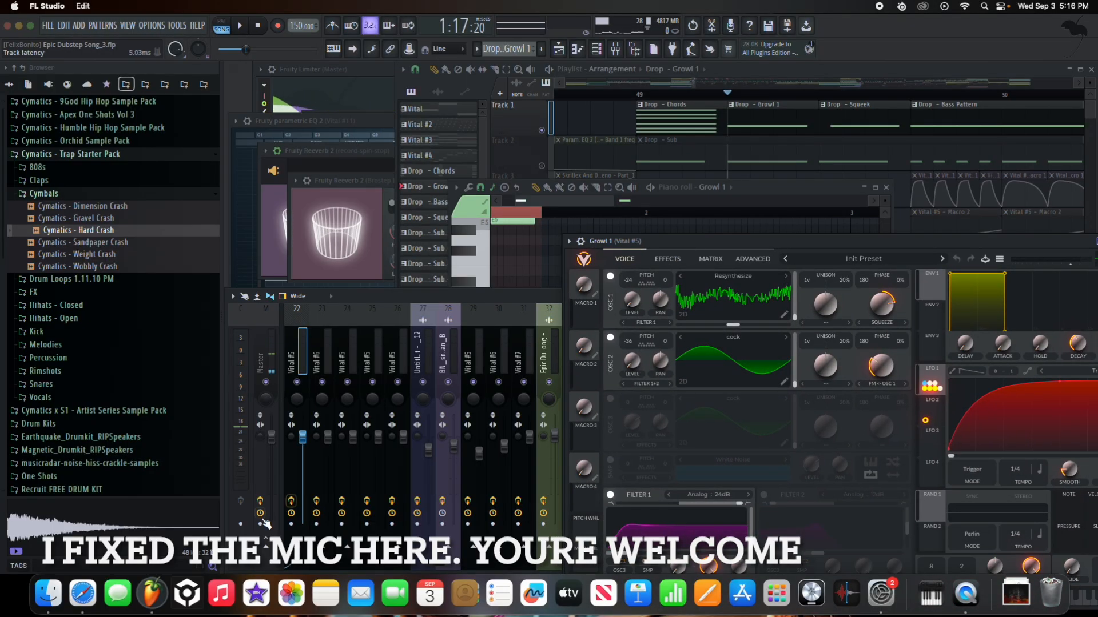
pyautogui.hscroll(-2, 341, 366)
pyautogui.hscroll(-7, 342, 361)
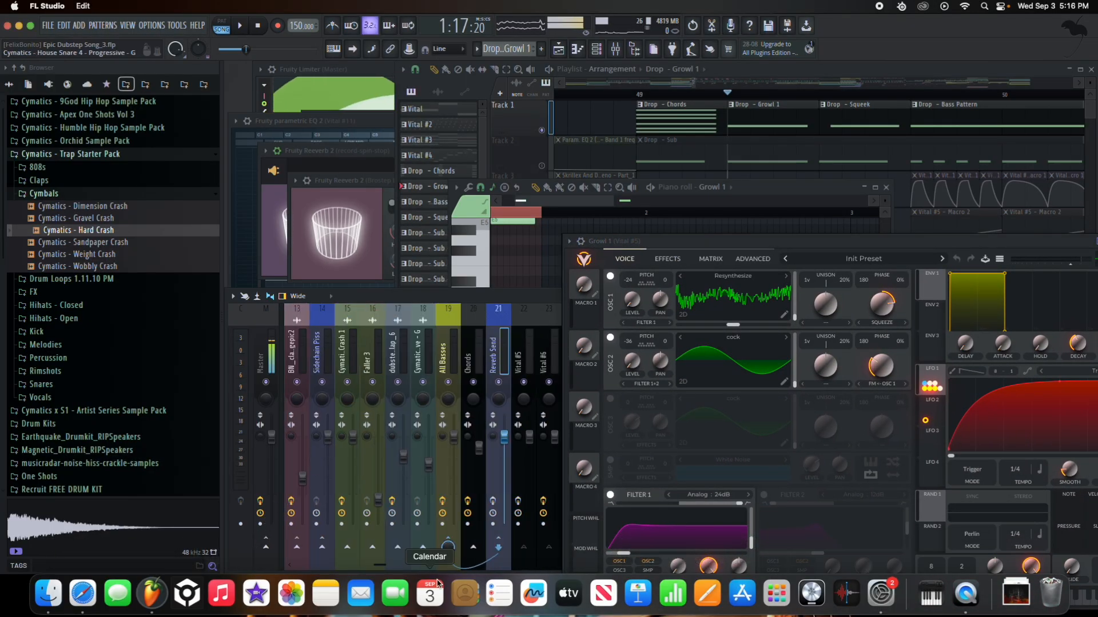
pyautogui.moveTo(766, 244); pyautogui.dragTo(482, 152)
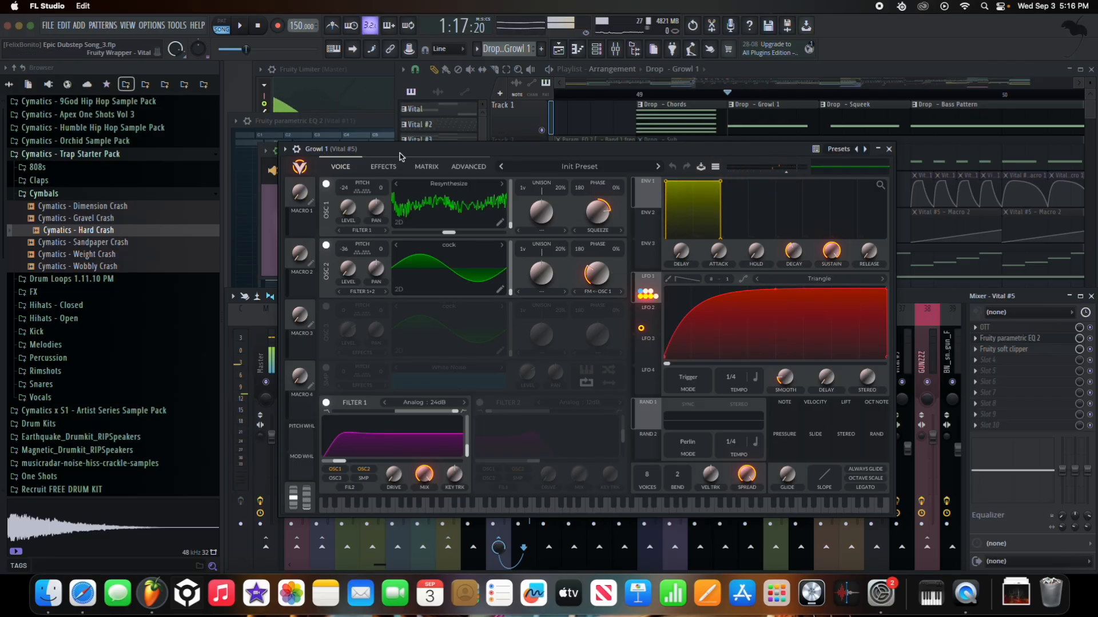
# - Switch off Growl 1's chorus, compressor, phaser, equalizer and distortion effects
pyautogui.click(386, 165)
pyautogui.click(326, 326)
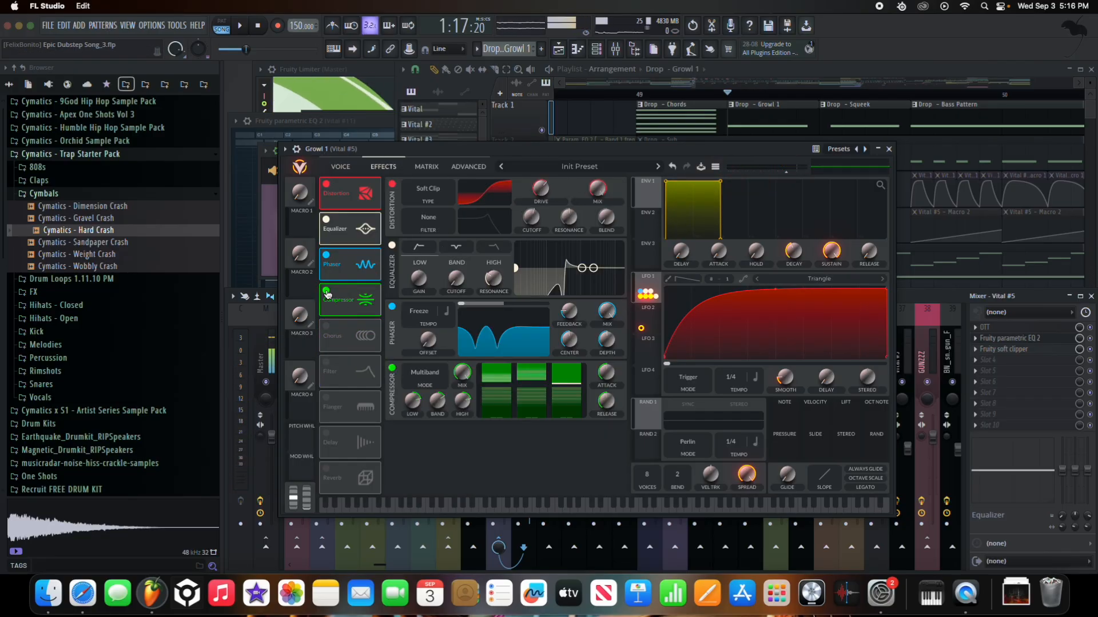
pyautogui.click(325, 291)
pyautogui.click(326, 256)
pyautogui.click(327, 219)
pyautogui.click(326, 184)
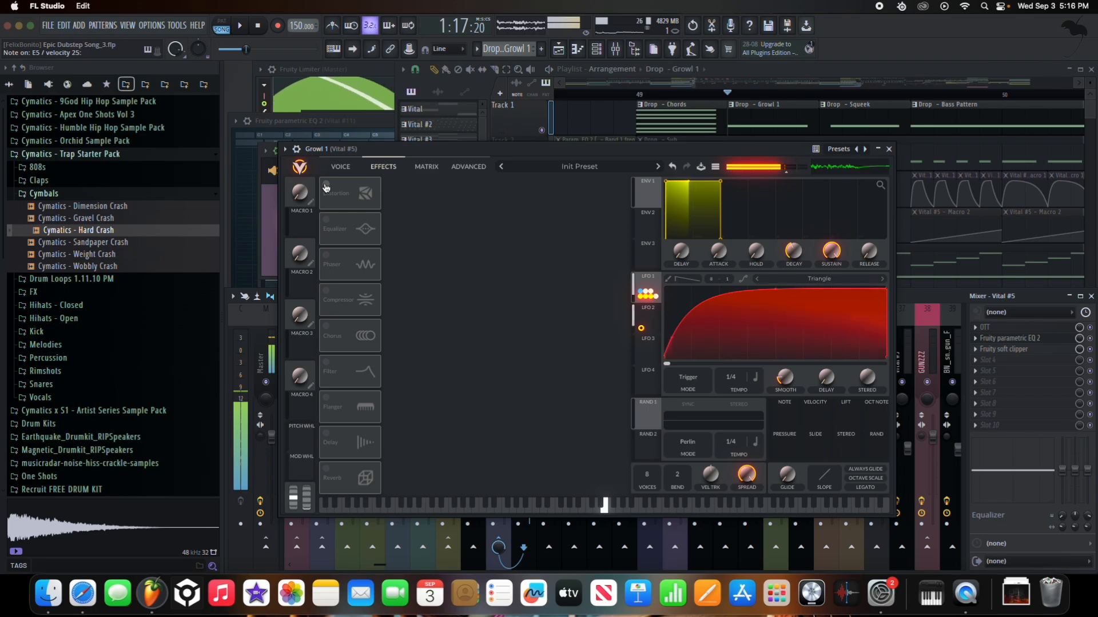
# - Turn off OSC 2 and Filter 1, set phase squeeze to None, and raise OSC 1 level
pyautogui.click(335, 169)
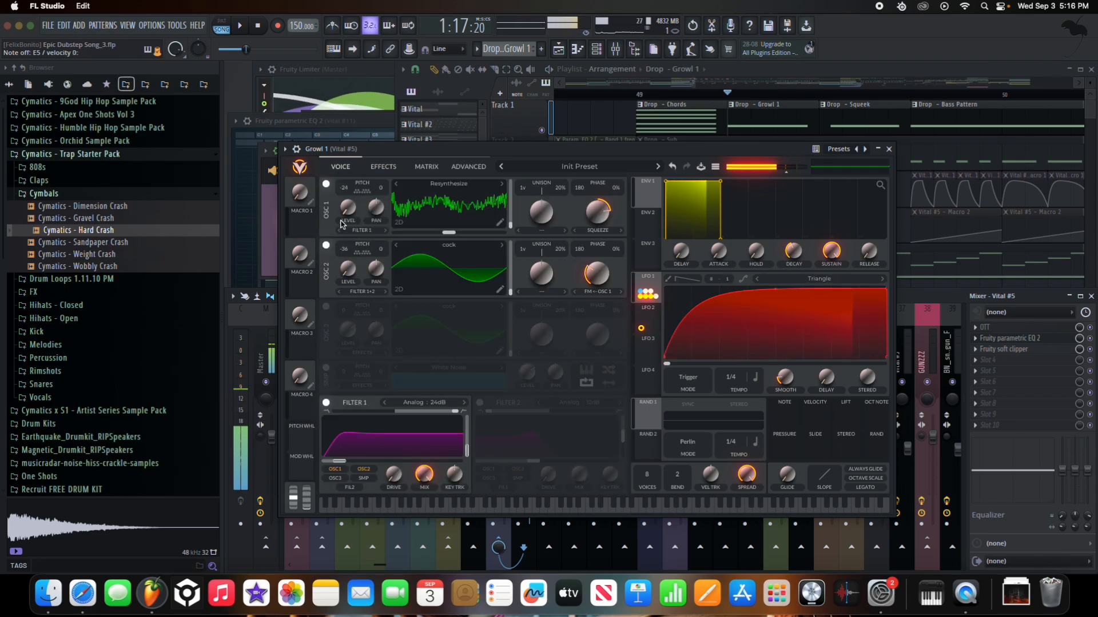
pyautogui.click(326, 246)
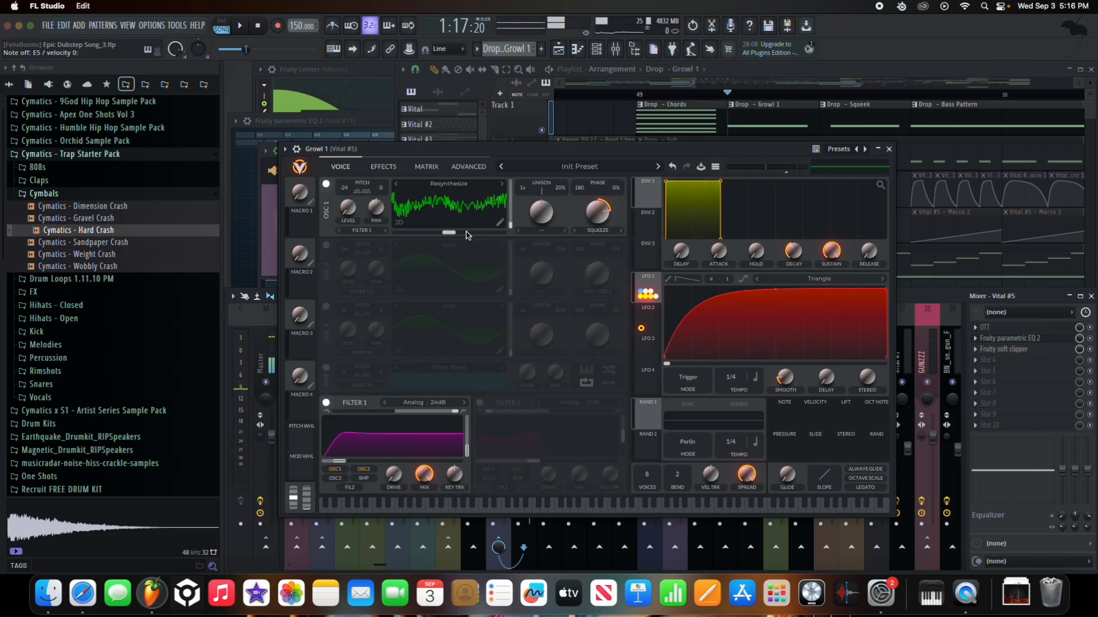
pyautogui.click(604, 231)
pyautogui.click(609, 243)
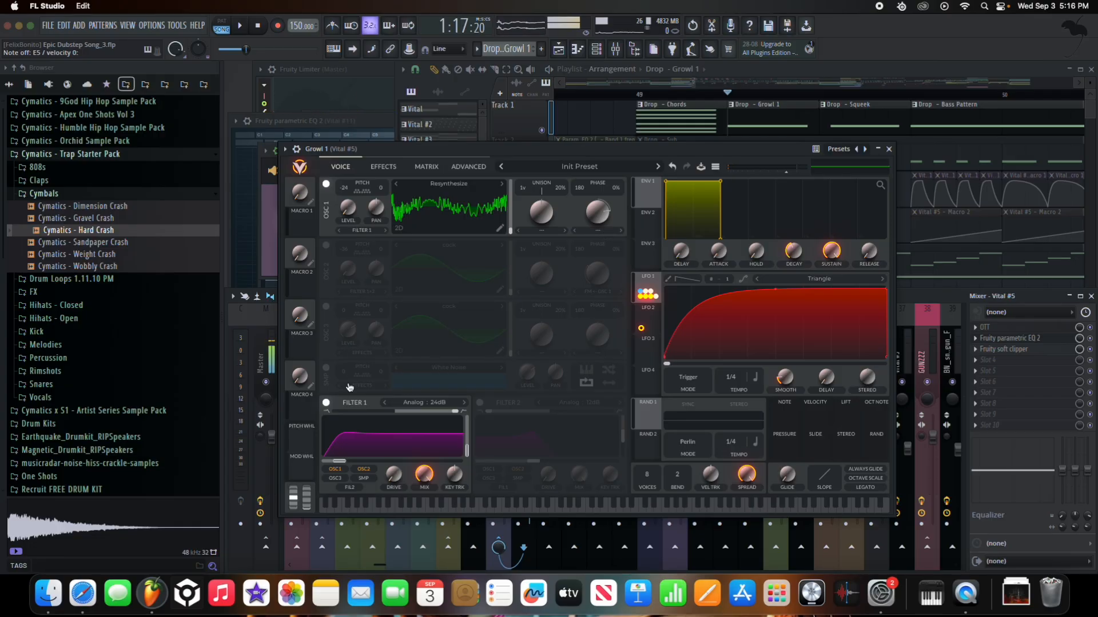
pyautogui.click(326, 403)
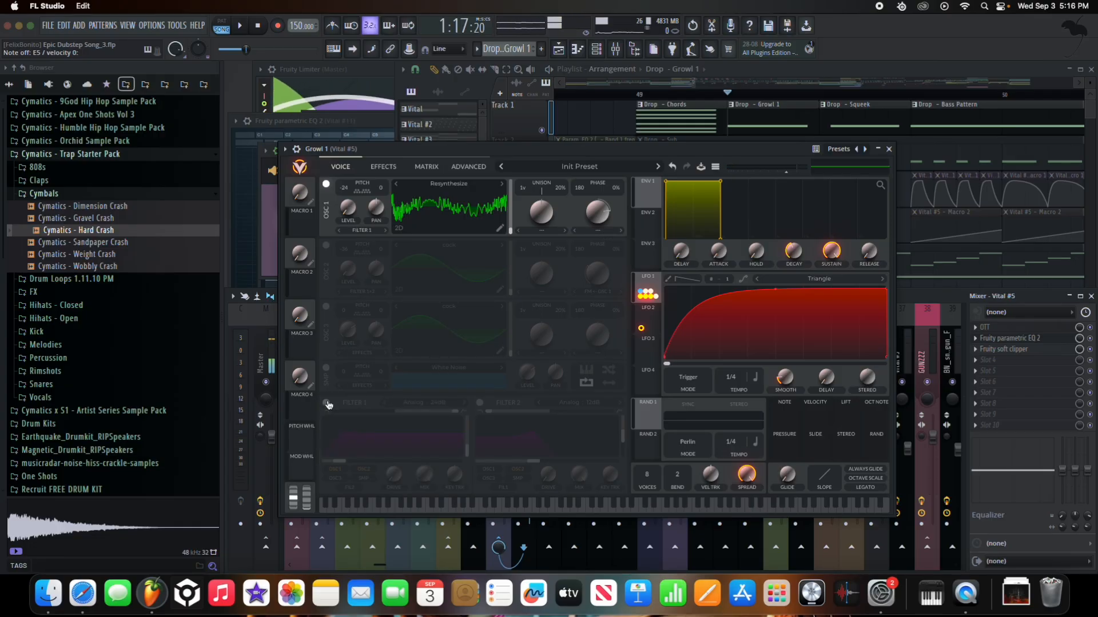
pyautogui.moveTo(349, 208); pyautogui.dragTo(360, 154)
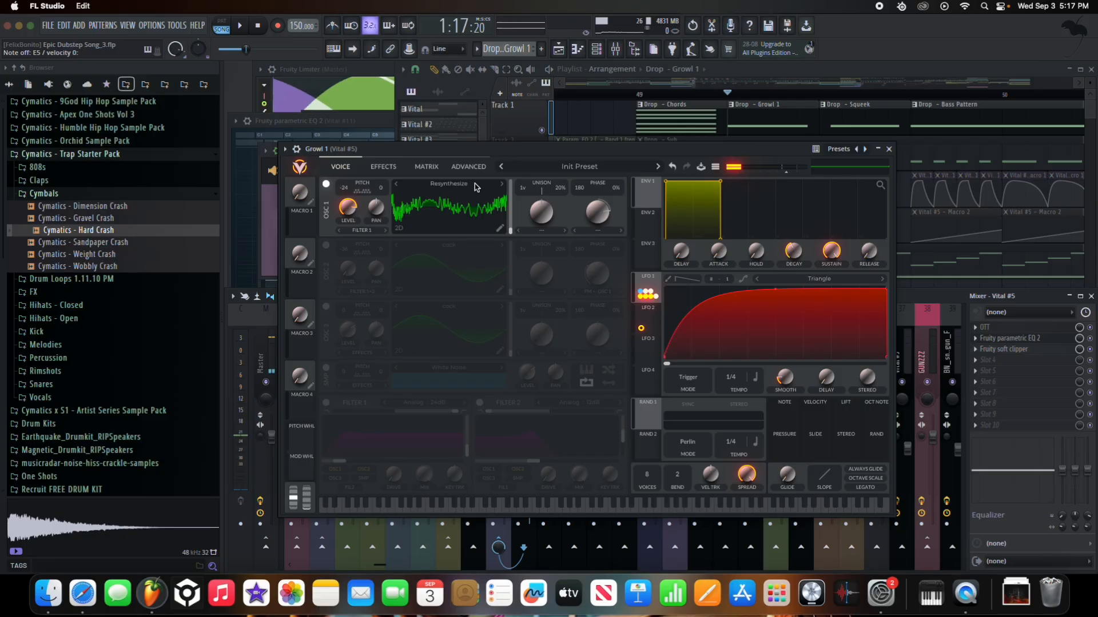
# - Re-enable OSC 2 and Filter 1, check LFO 1 and 2, and lower Filter 1 resonance to about 14%
pyautogui.click(325, 244)
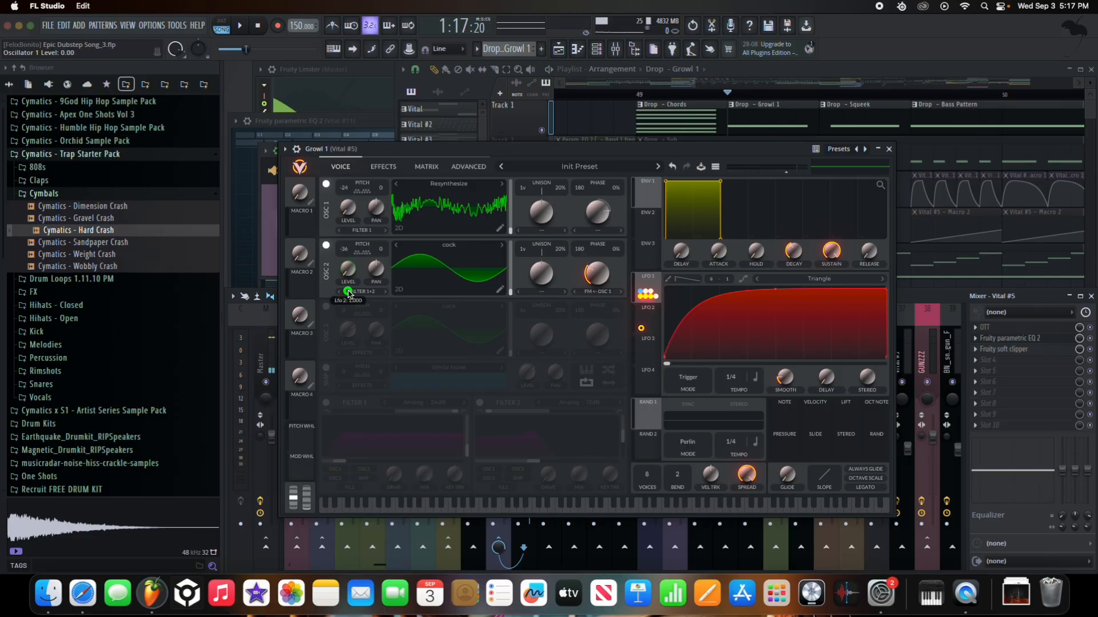
pyautogui.click(649, 314)
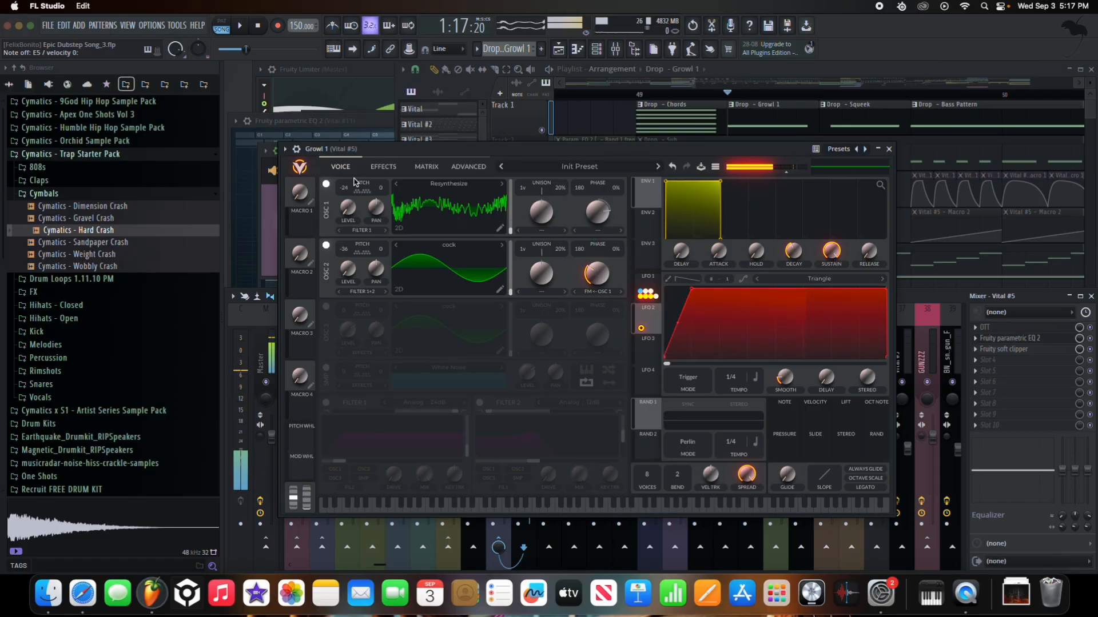
pyautogui.click(326, 403)
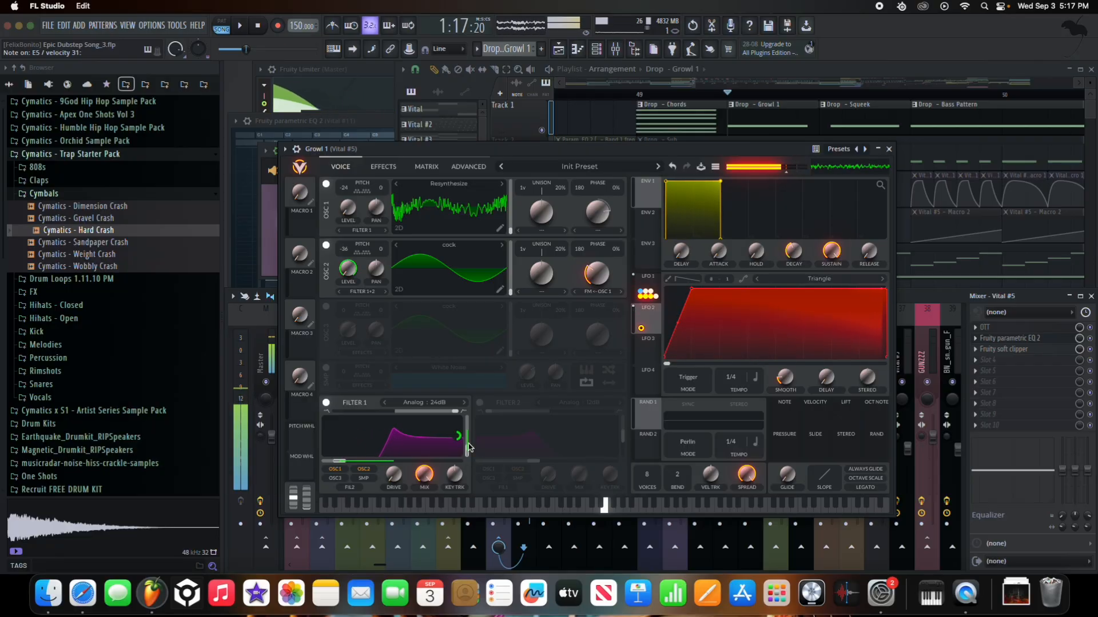
pyautogui.click(645, 291)
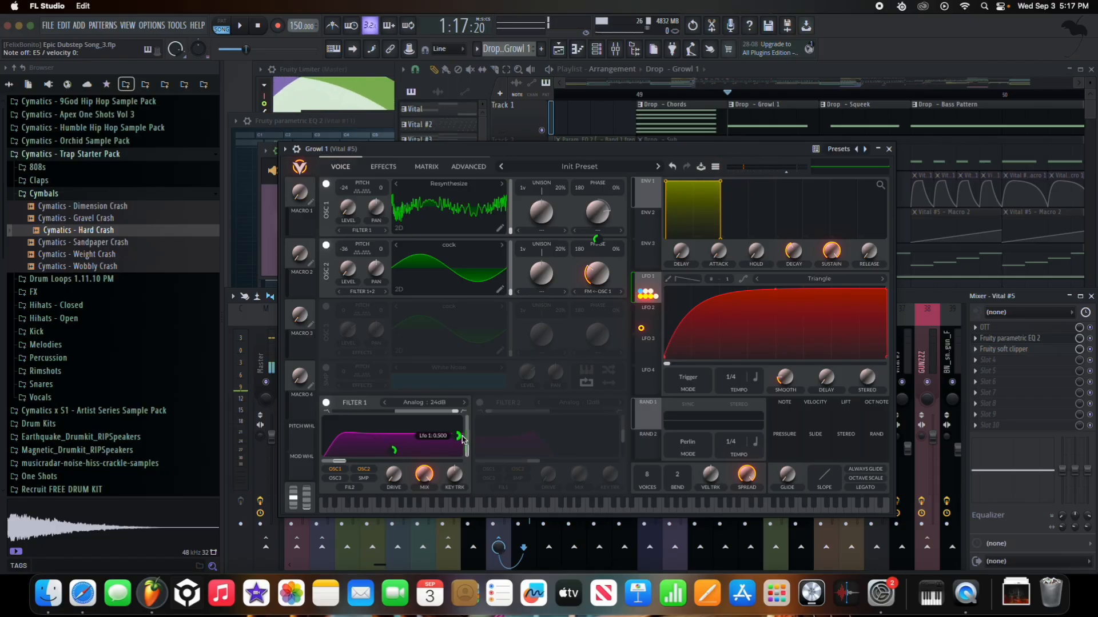
pyautogui.moveTo(466, 440); pyautogui.dragTo(466, 456)
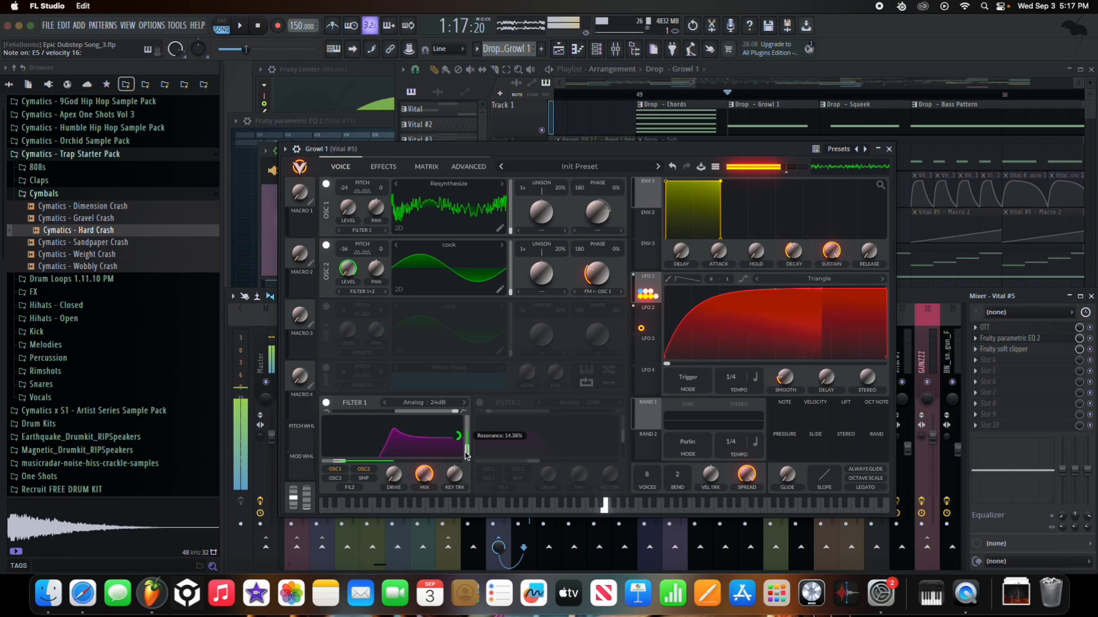
# - Turn Soft Clip distortion and the Equalizer back on, setting the middle EQ band to band-pass
pyautogui.click(392, 172)
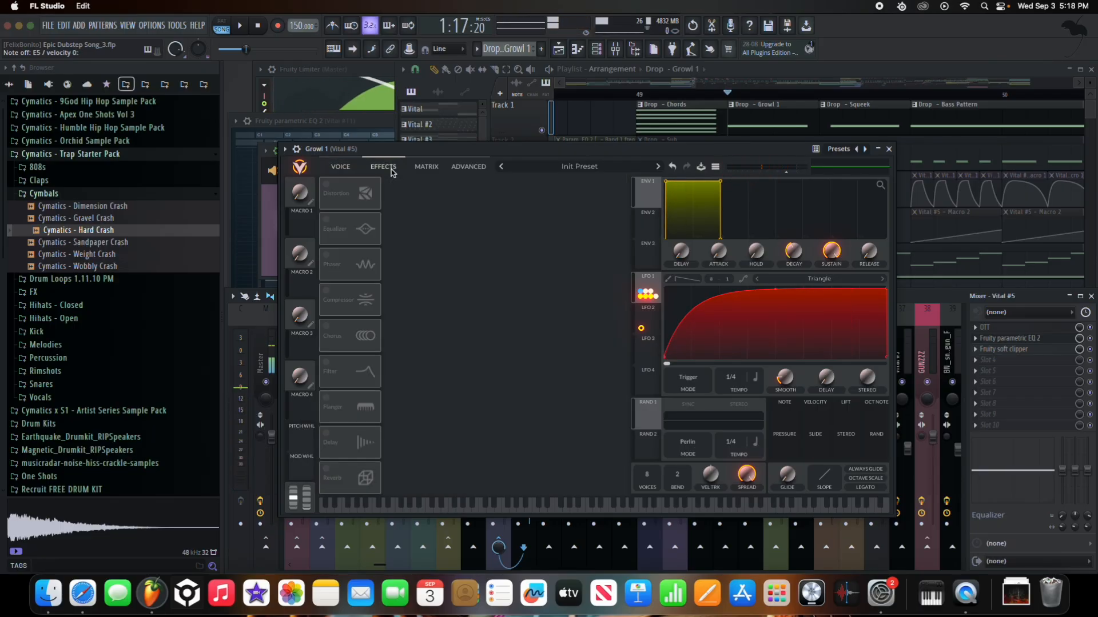
pyautogui.click(327, 184)
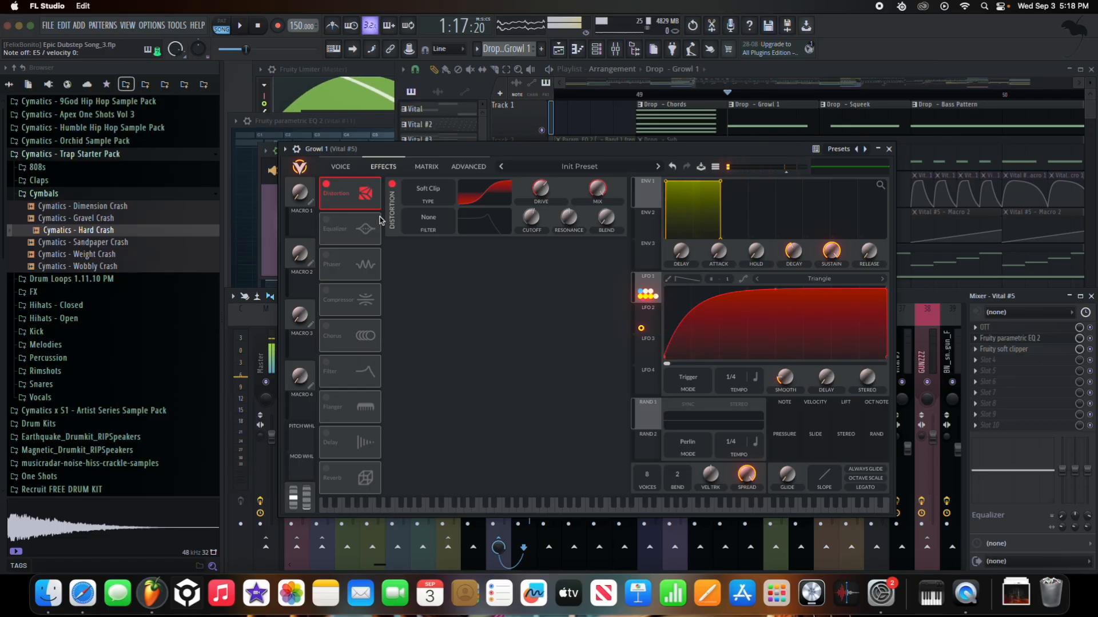
pyautogui.click(326, 223)
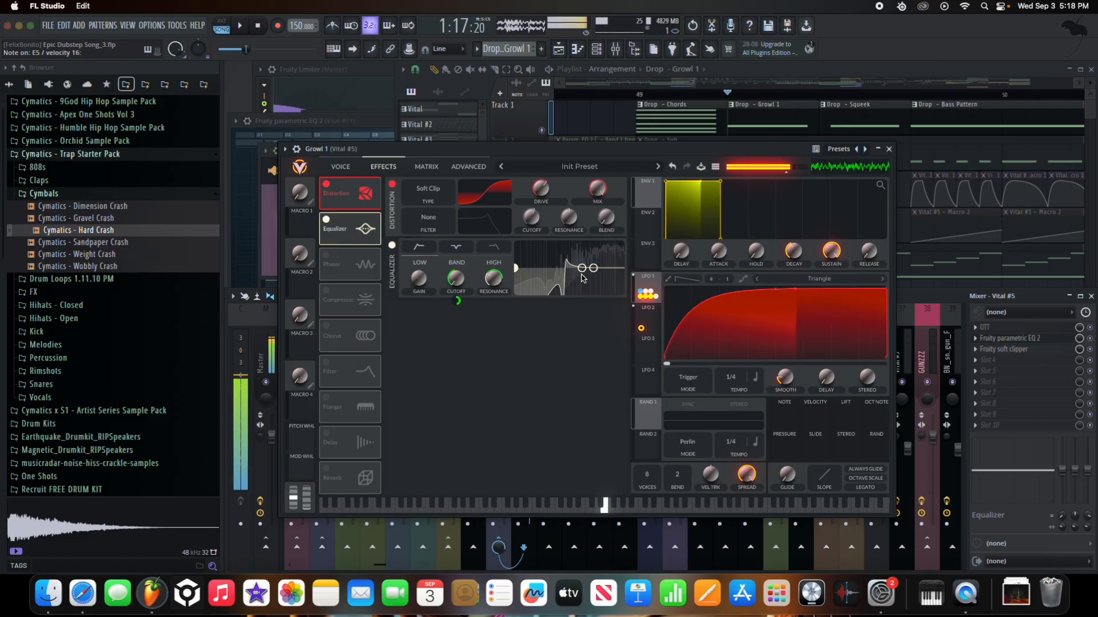
pyautogui.click(456, 261)
pyautogui.click(423, 253)
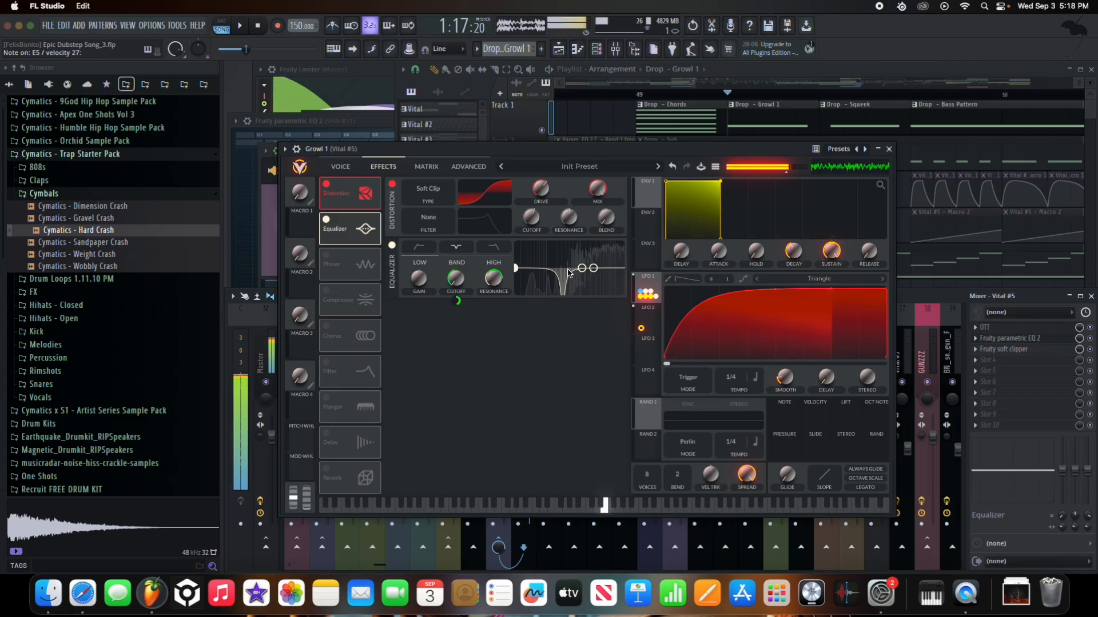
pyautogui.click(457, 247)
pyautogui.moveTo(457, 303)
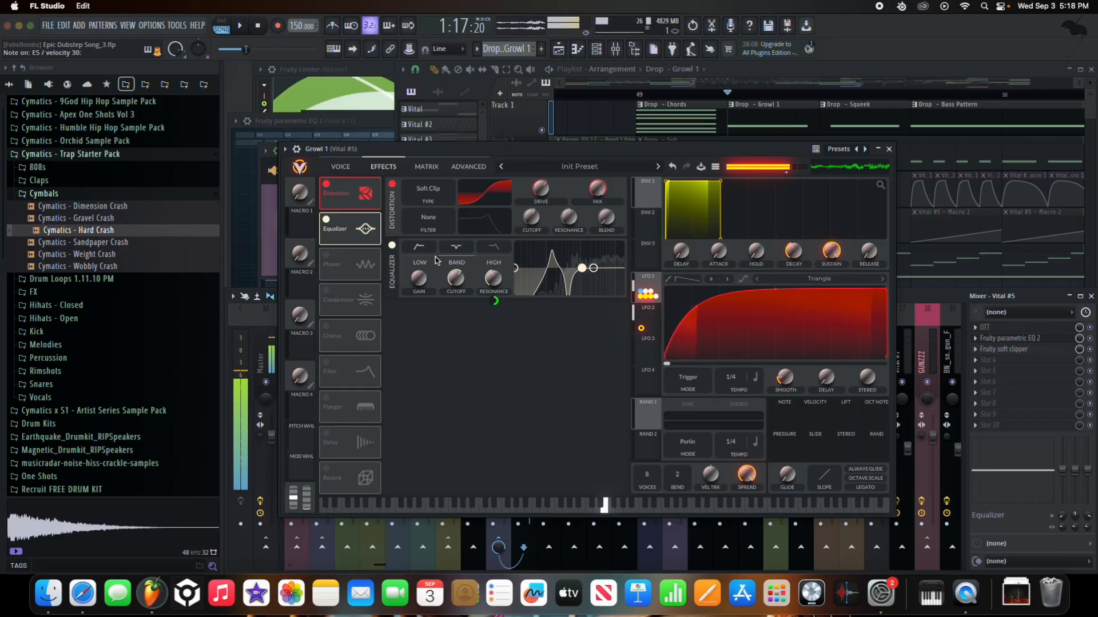
# - Enable the Phaser and raise its blend so it is partly mixed in
pyautogui.click(329, 260)
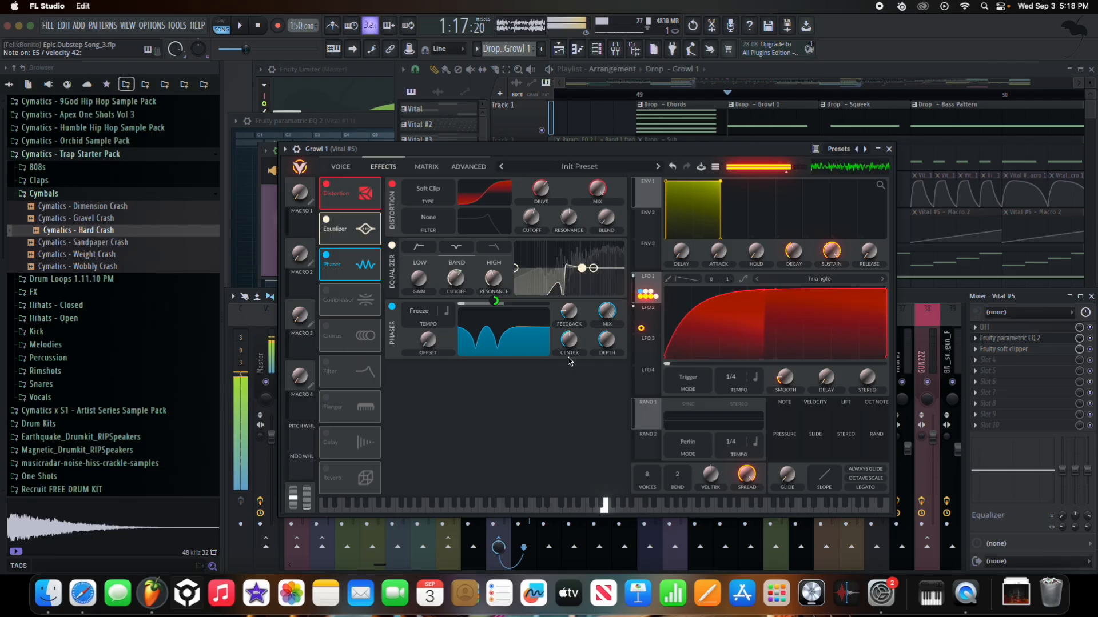
pyautogui.moveTo(510, 307)
pyautogui.mouseDown()
pyautogui.moveTo(531, 313)
pyautogui.moveTo(498, 314)
pyautogui.mouseUp()
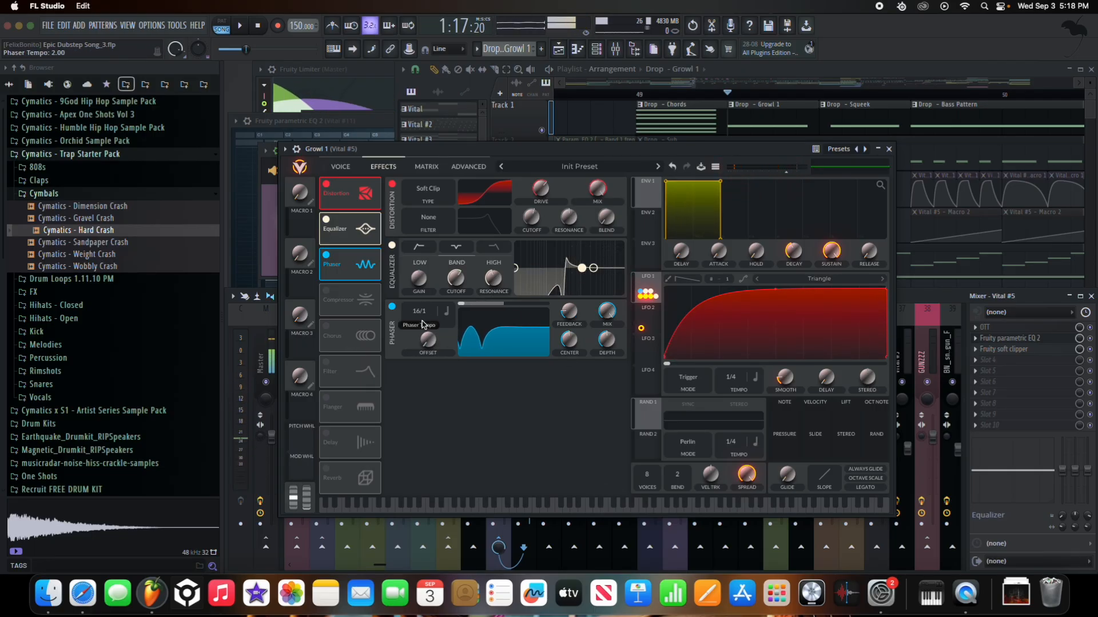
pyautogui.moveTo(573, 367)
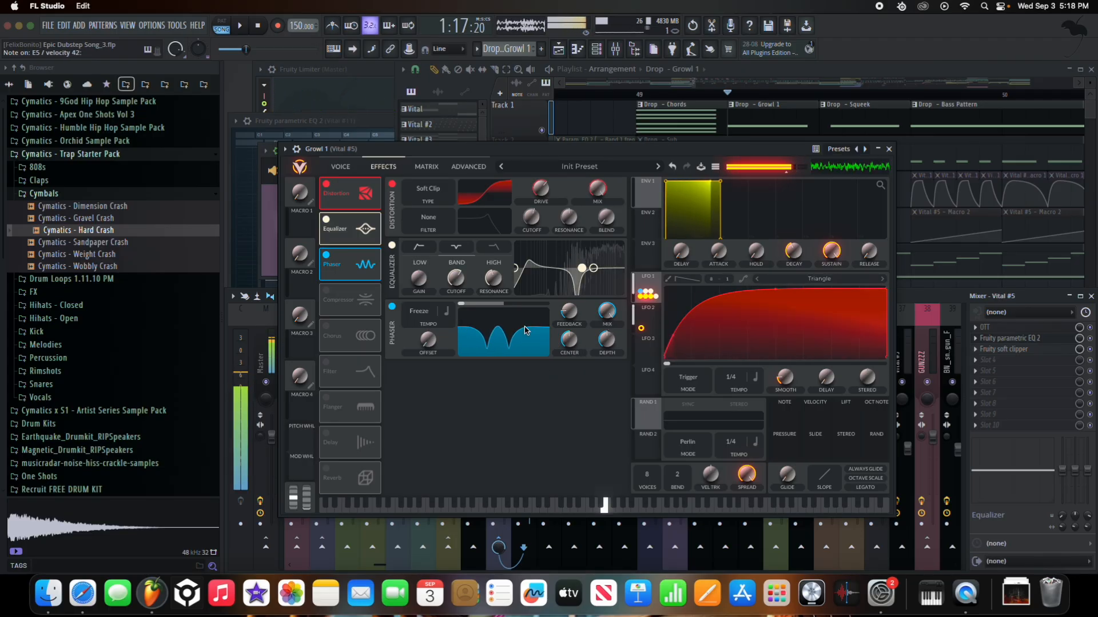
# - A/B the phaser, then enable the multiband Compressor and Chorus effects
pyautogui.click(326, 255)
pyautogui.click(326, 255)
pyautogui.click(326, 291)
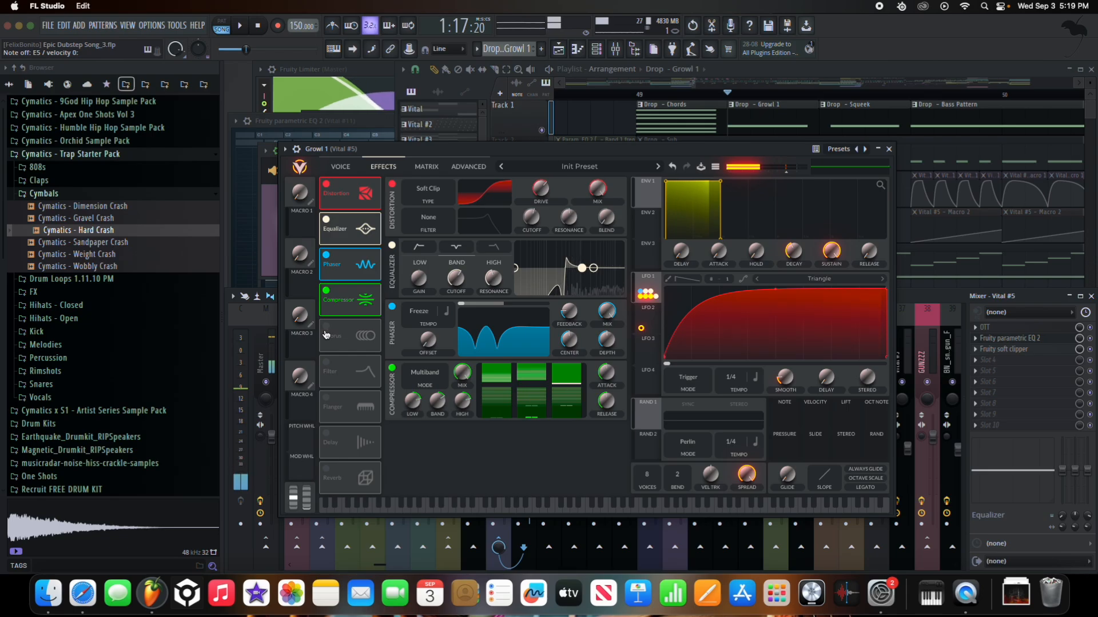
pyautogui.click(326, 328)
pyautogui.click(324, 334)
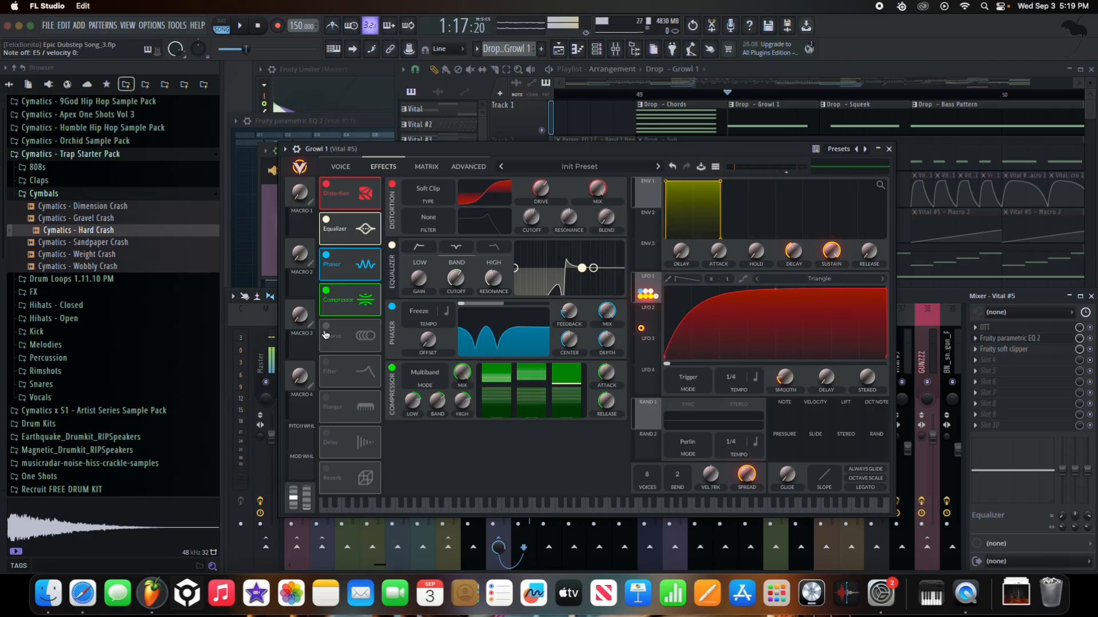
pyautogui.click(325, 334)
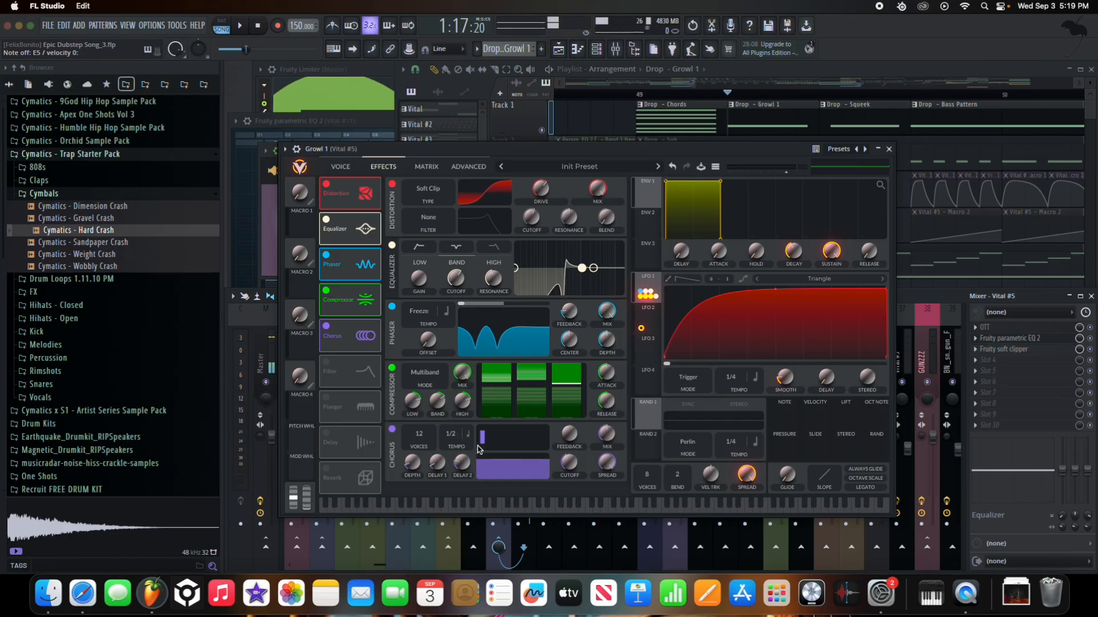
# - Try the Filter effect and turn it off, then move aside and close the Vital window
pyautogui.click(327, 362)
pyautogui.scroll(-2, 387, 406)
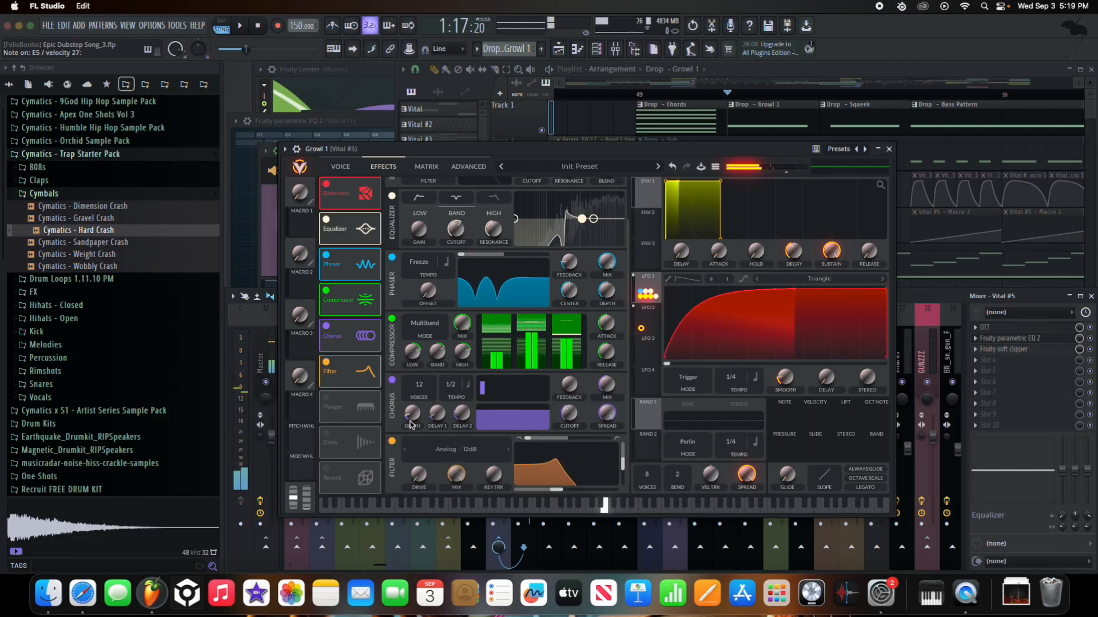
pyautogui.click(330, 374)
pyautogui.moveTo(501, 149); pyautogui.dragTo(318, 166)
pyautogui.click(654, 173)
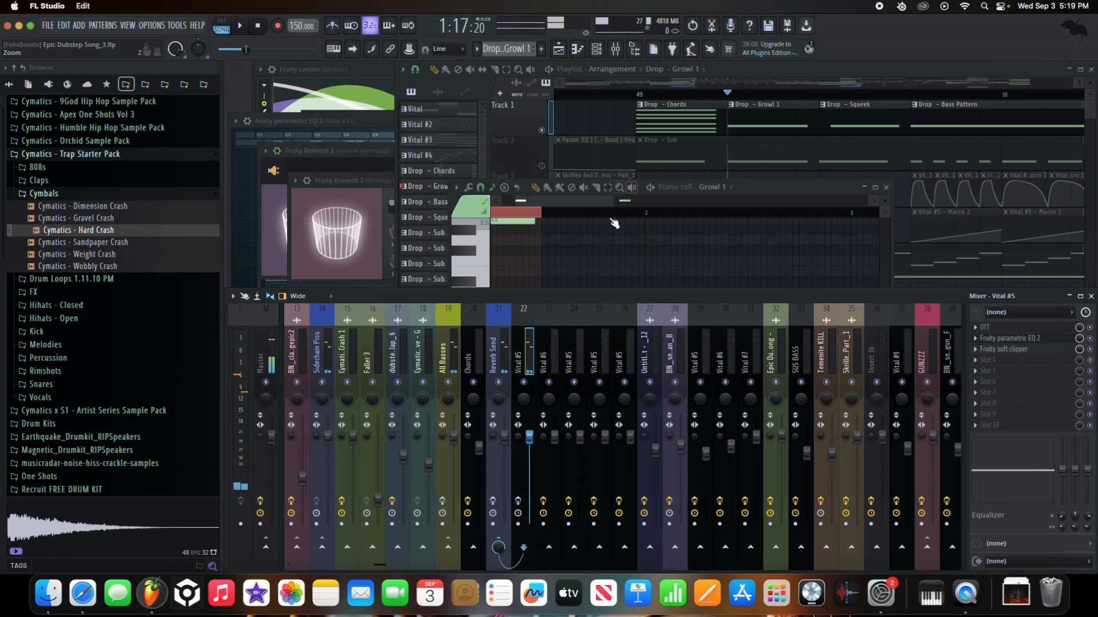
# - Check Vital #5's OTT, Fruity parametric EQ 2 and soft clipper, then select the Reverb Send track
pyautogui.click(1074, 332)
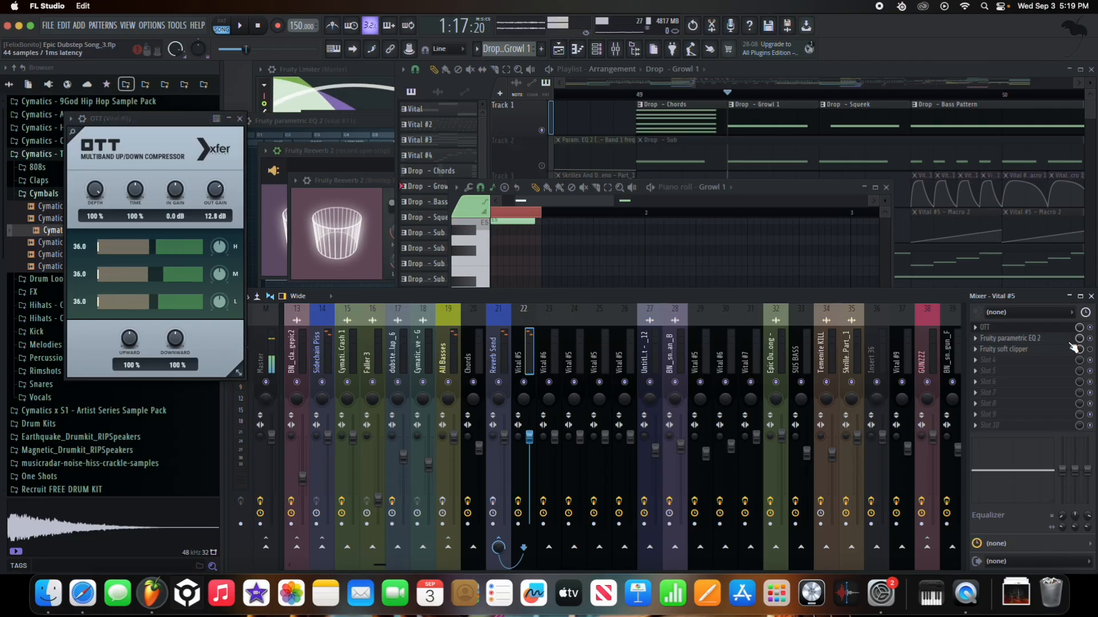
pyautogui.click(1070, 338)
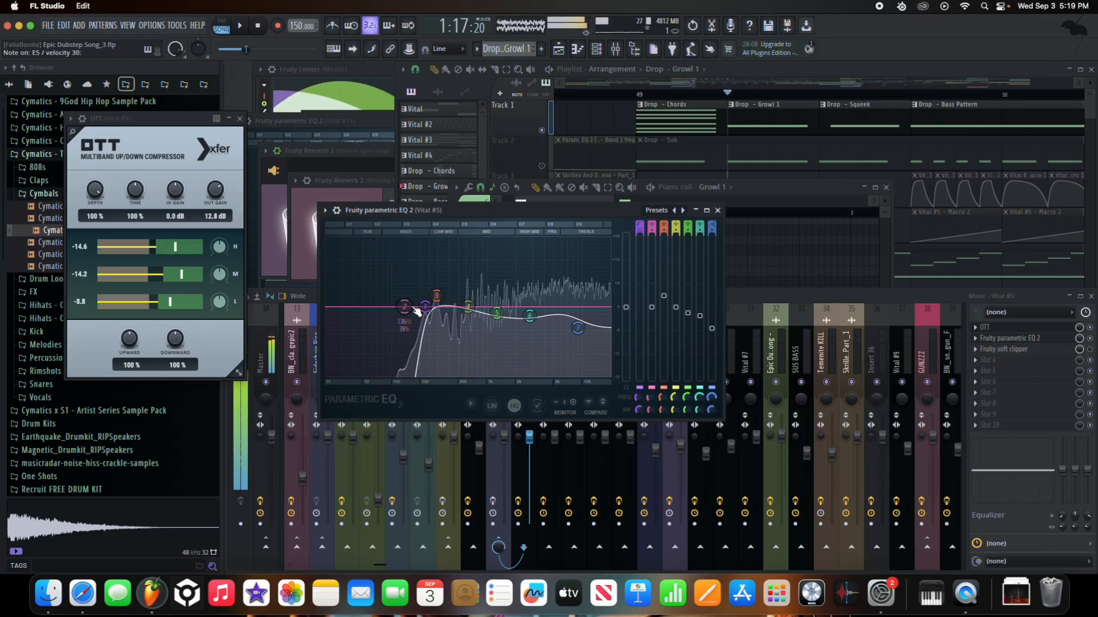
pyautogui.click(1090, 349)
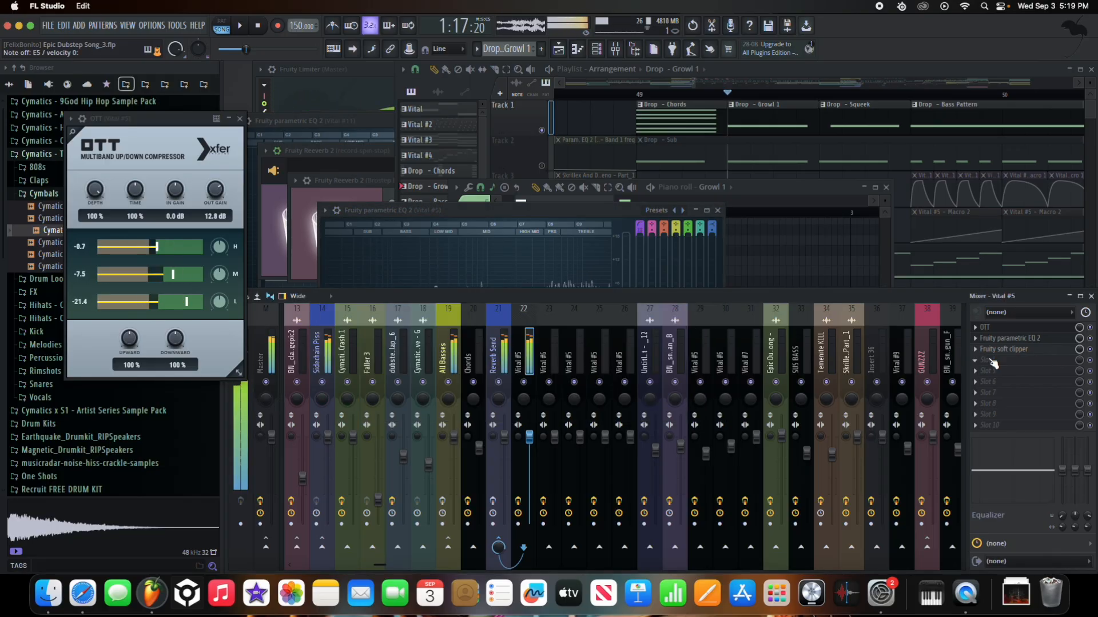
pyautogui.click(507, 362)
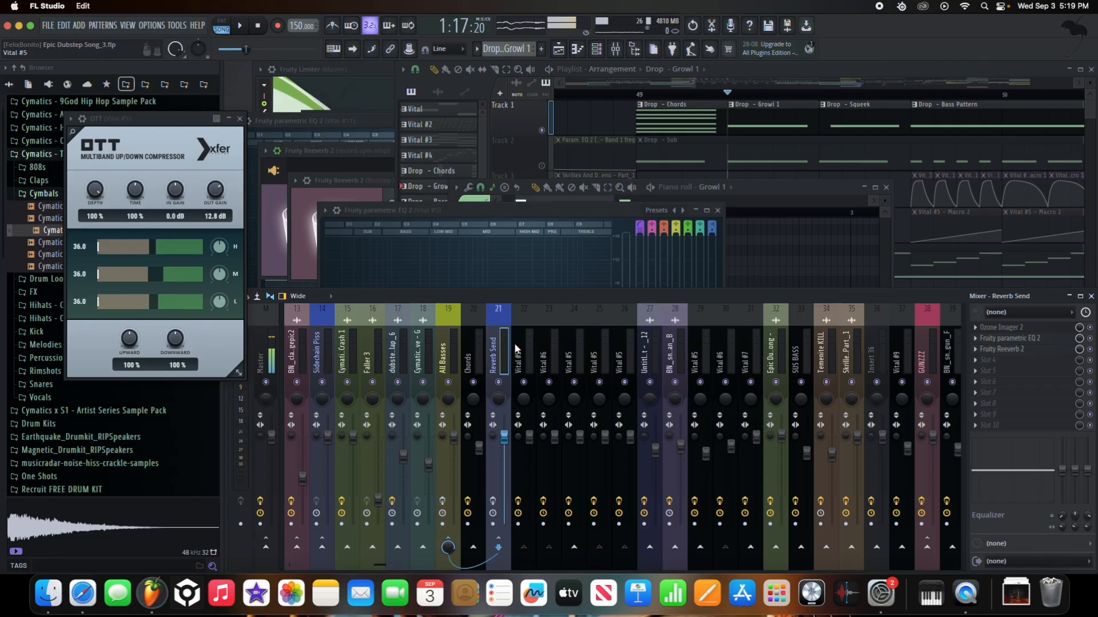
# - Open Ozone Imager 2 on Reverb Send, enable its effects, and close the Growl 1 synth and piano roll
pyautogui.click(1008, 328)
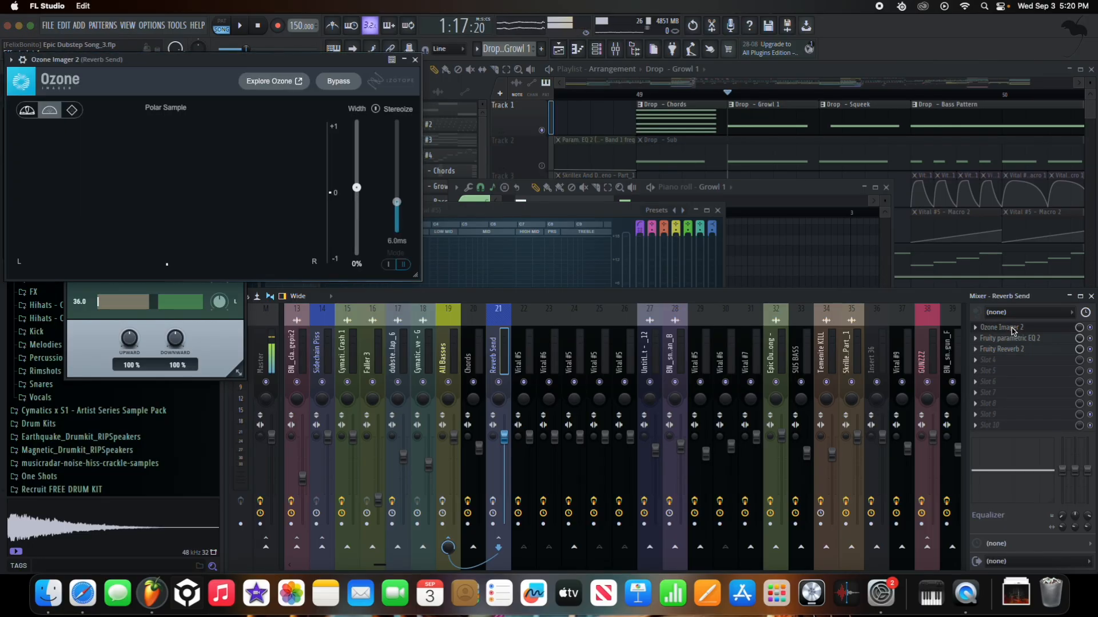
pyautogui.click(493, 502)
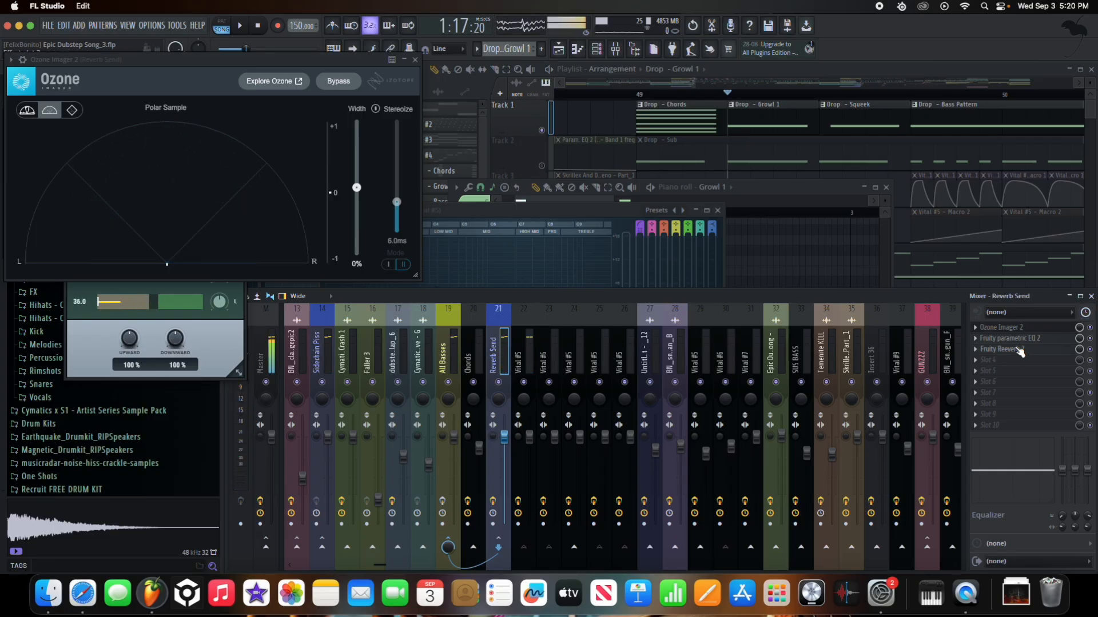
pyautogui.rightClick(712, 188)
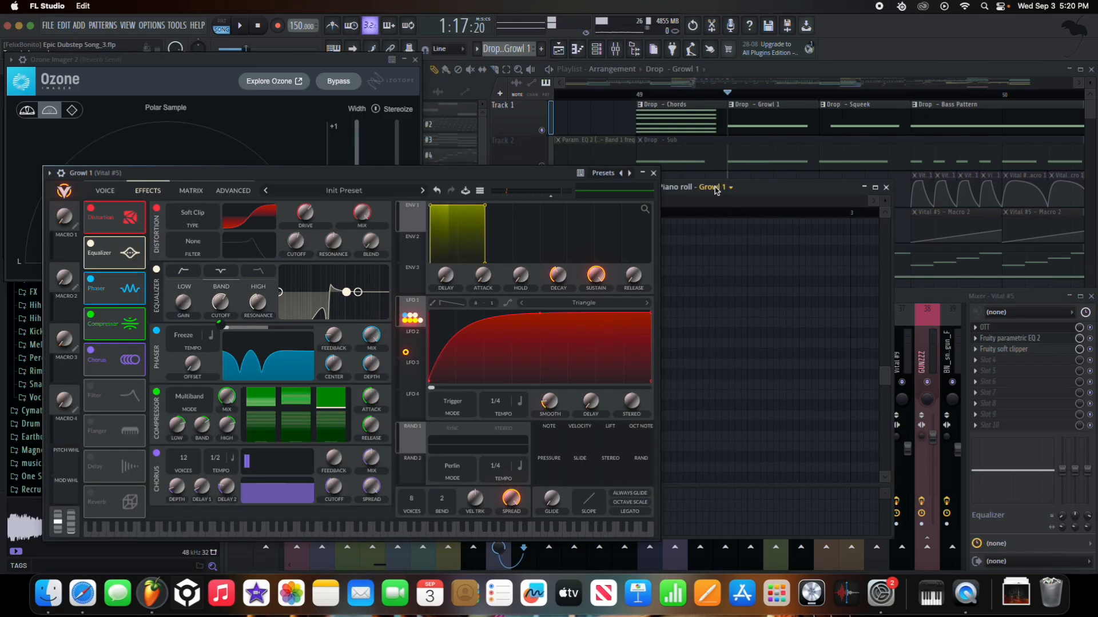
pyautogui.click(653, 173)
pyautogui.click(886, 187)
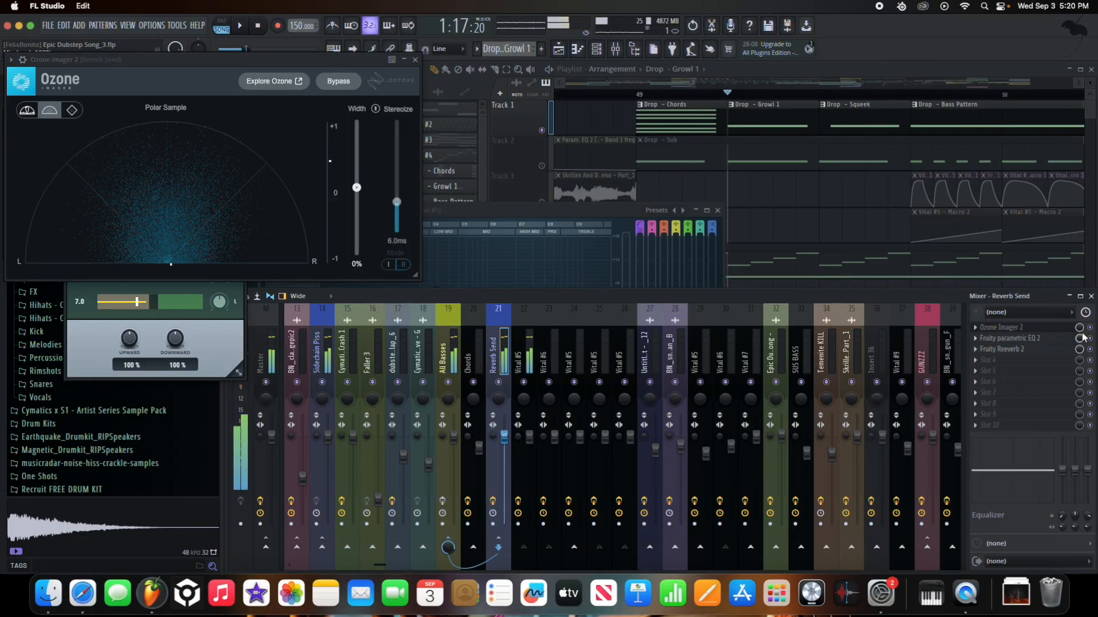
# - Check Parametric EQ 2, open Fruity Reeverb 2, and close the Ozone Imager window
pyautogui.click(1009, 338)
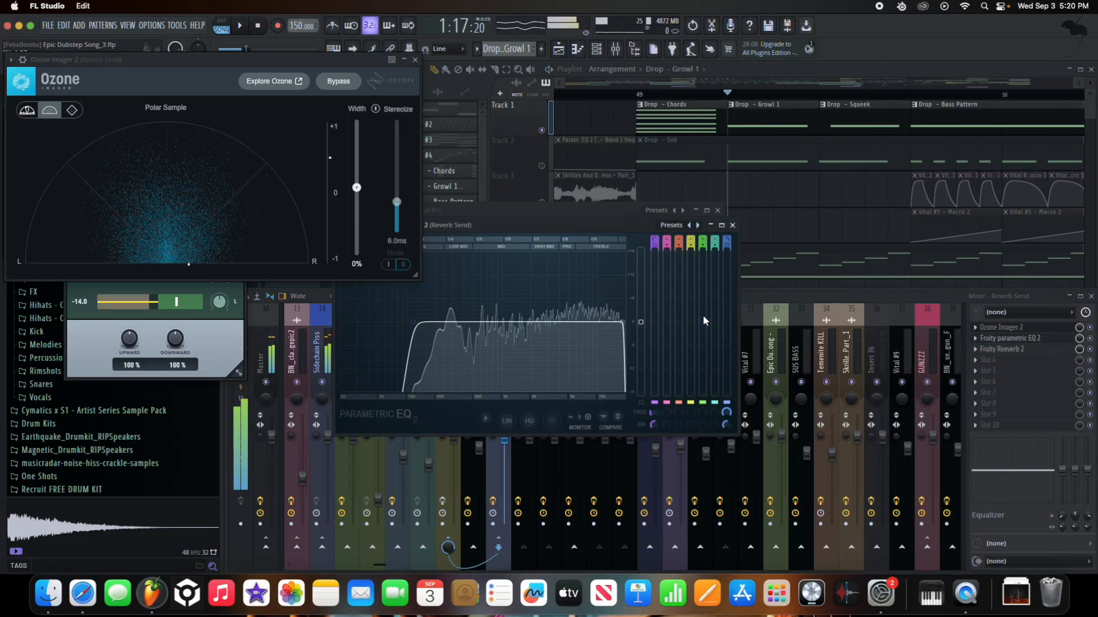
pyautogui.click(994, 336)
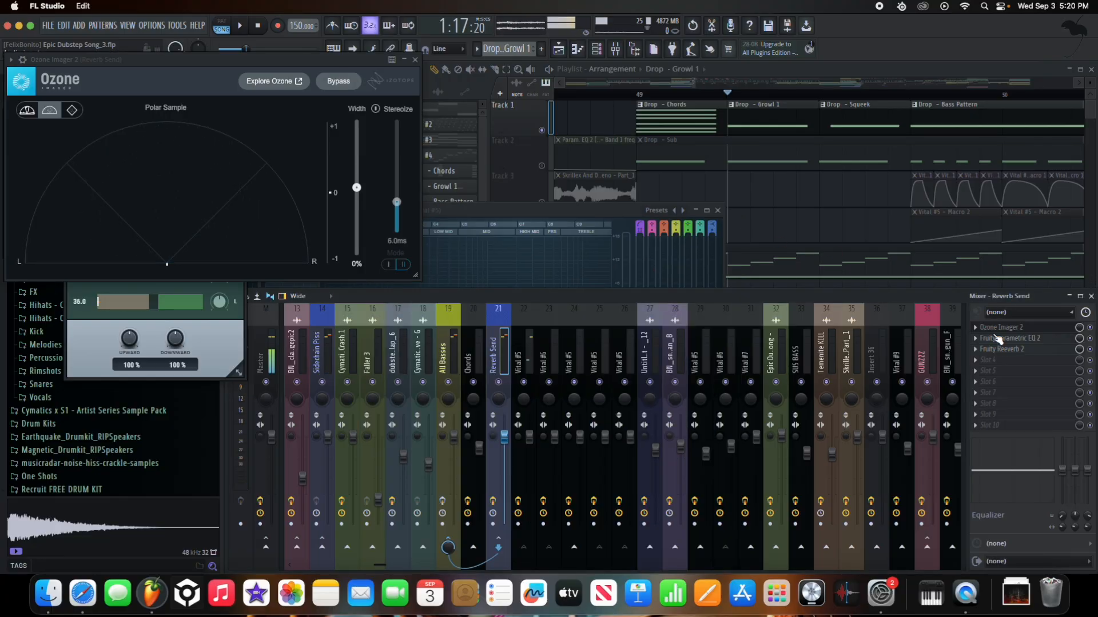
pyautogui.click(1001, 348)
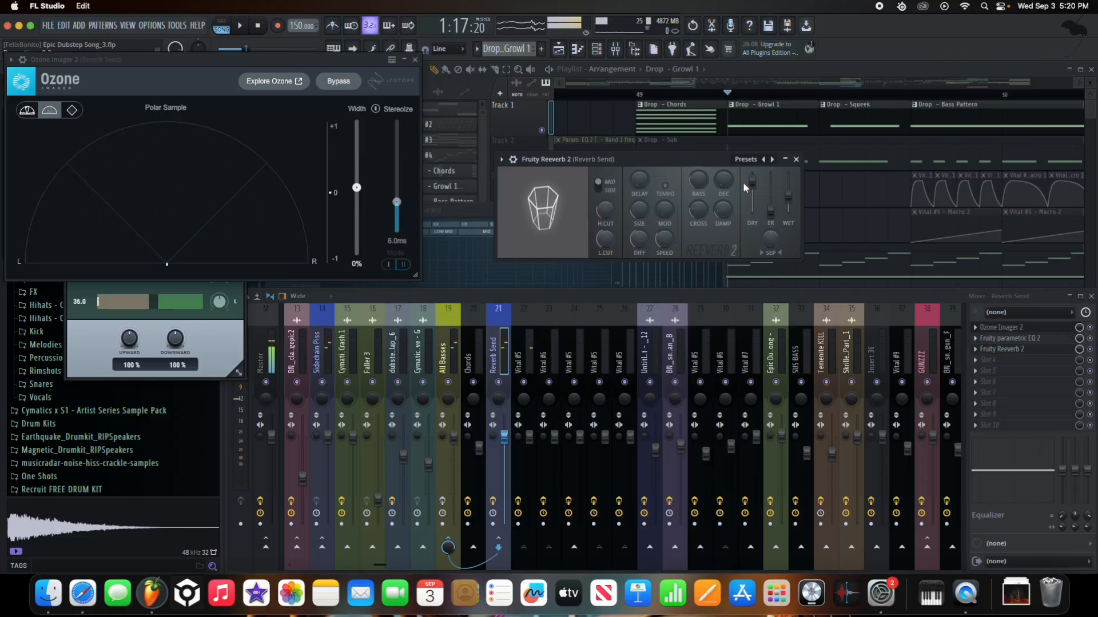
pyautogui.click(416, 60)
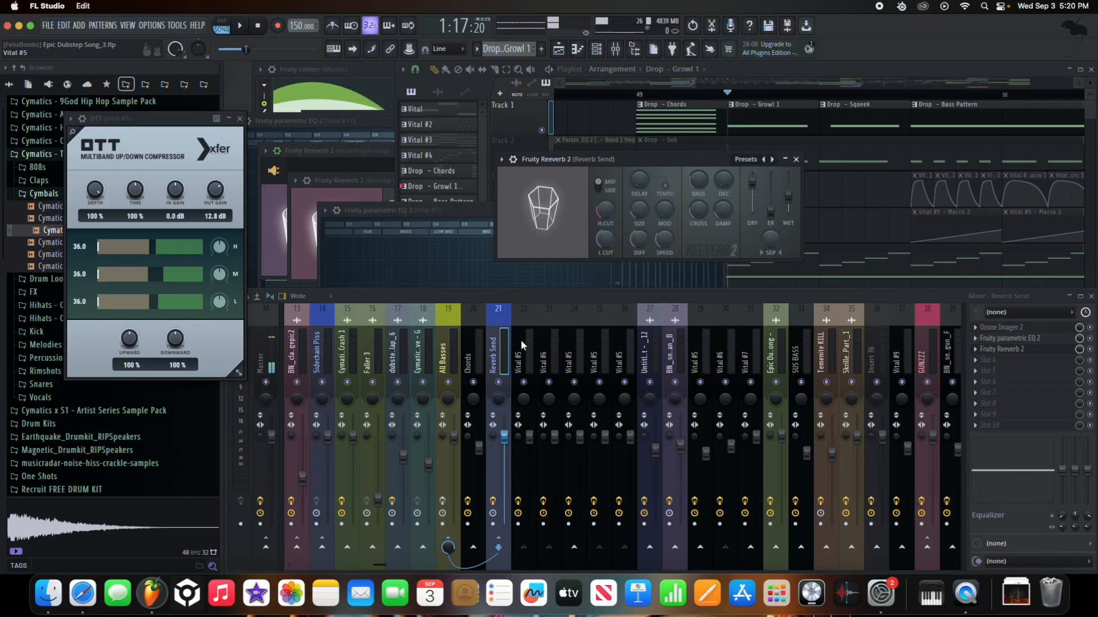
# - Open the Drop – Squeek pattern's Vital #6 synth, bring it into view, and turn OSC 2 off
pyautogui.click(729, 102)
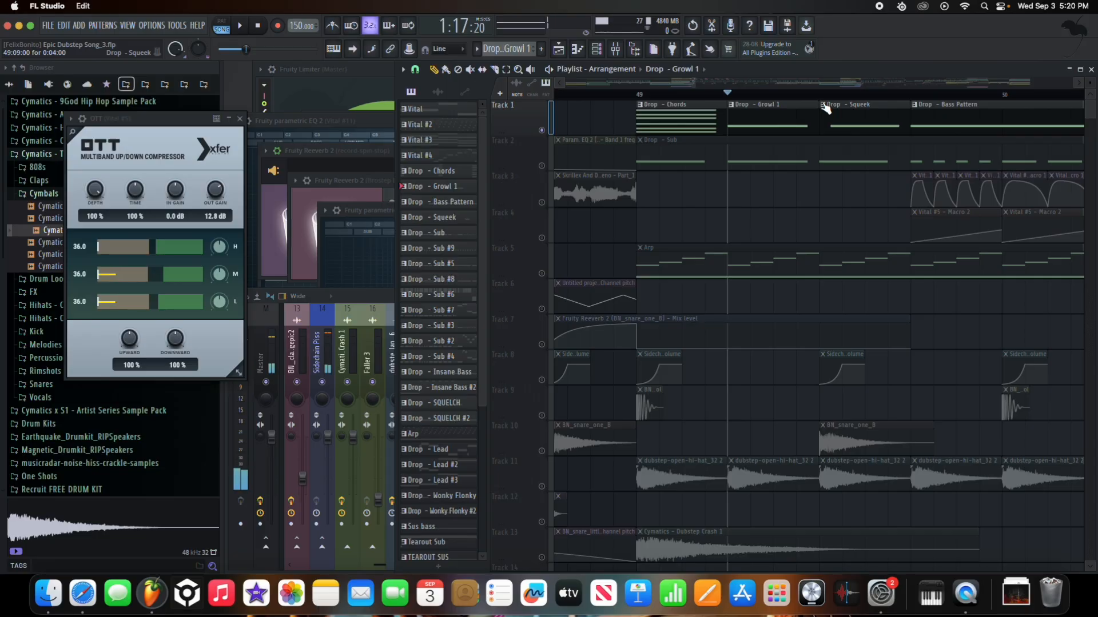
pyautogui.doubleClick(863, 117)
pyautogui.click(733, 189)
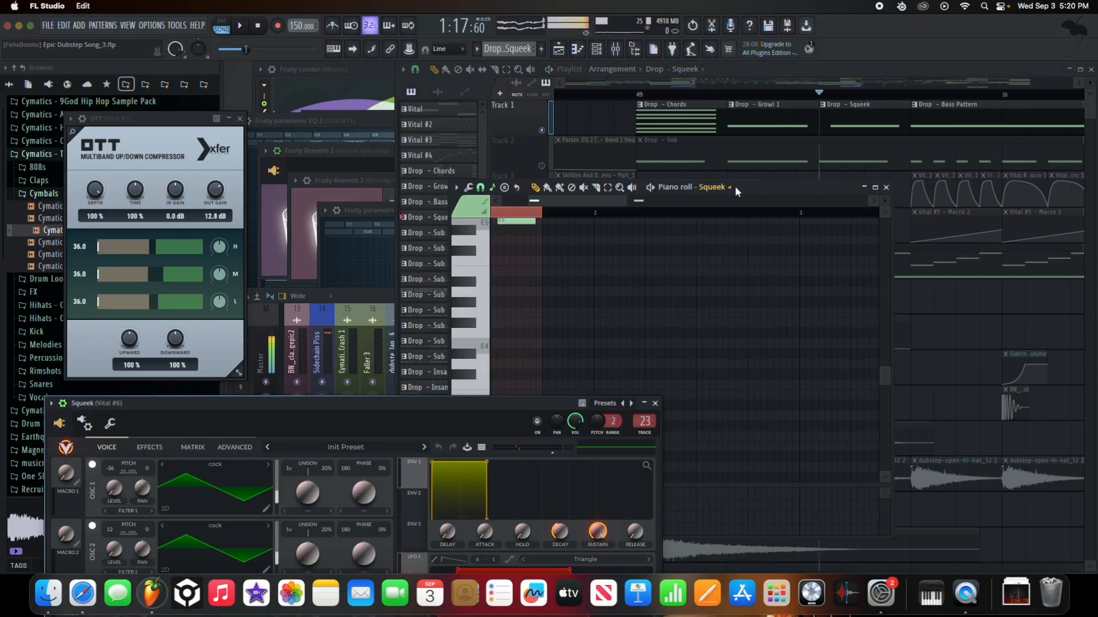
pyautogui.moveTo(424, 436); pyautogui.dragTo(525, 198)
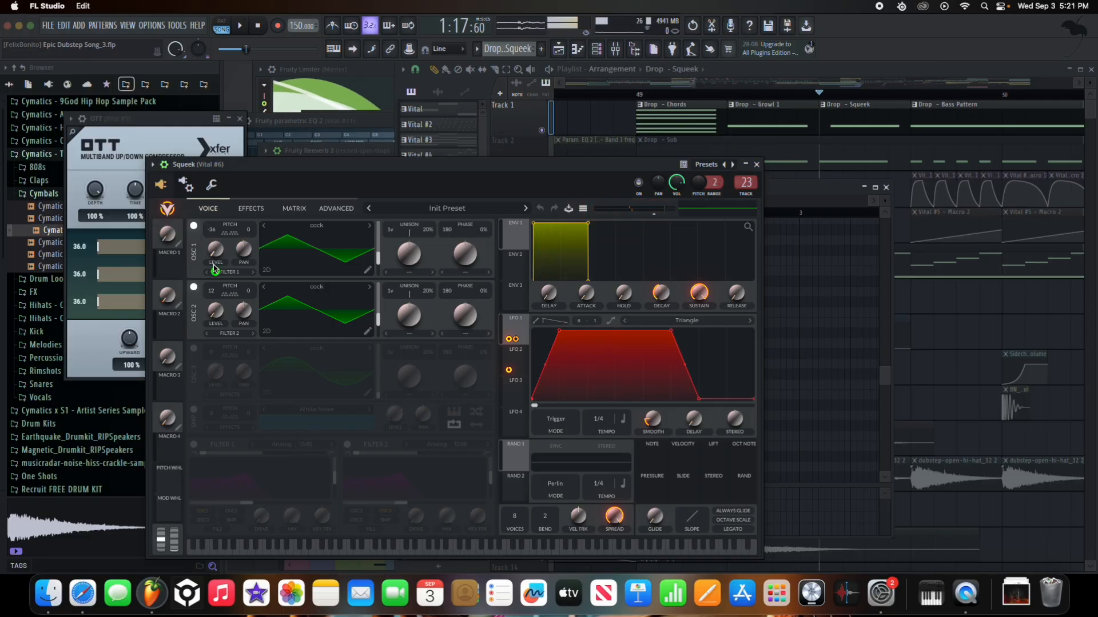
pyautogui.click(194, 288)
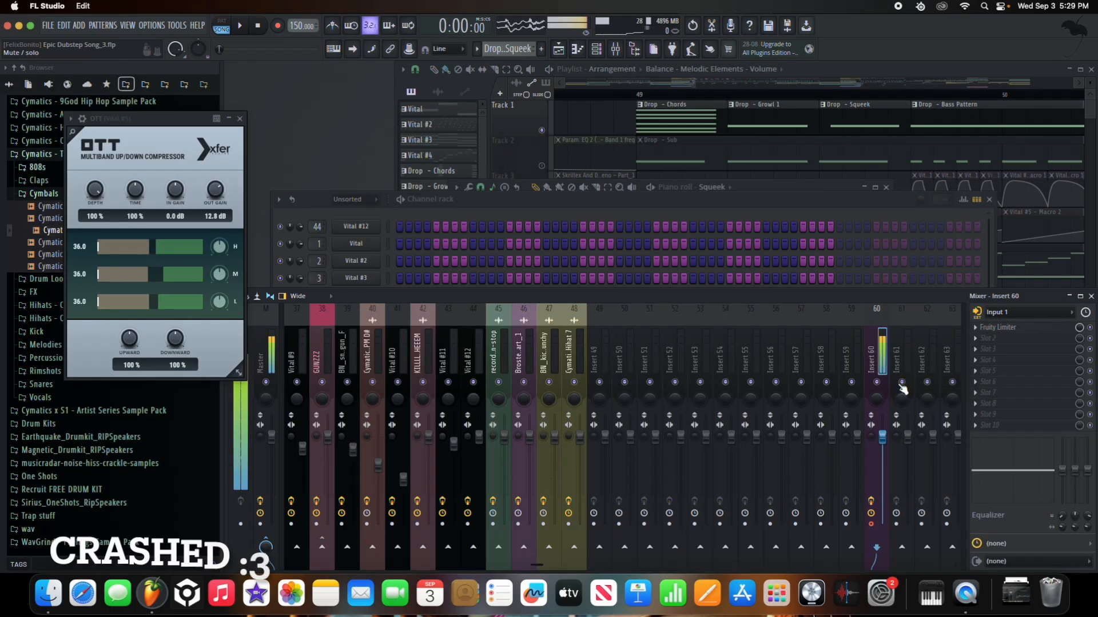
# - Open the Squeek Vital synth from the Channel rack
pyautogui.click(644, 200)
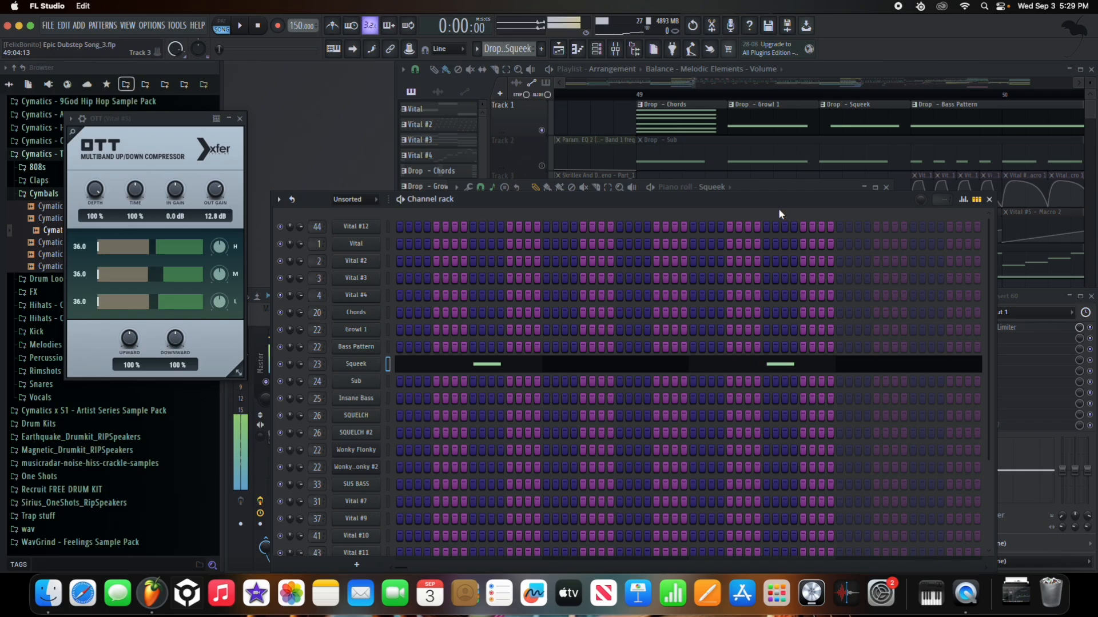
pyautogui.moveTo(774, 203); pyautogui.dragTo(780, 182)
pyautogui.click(379, 343)
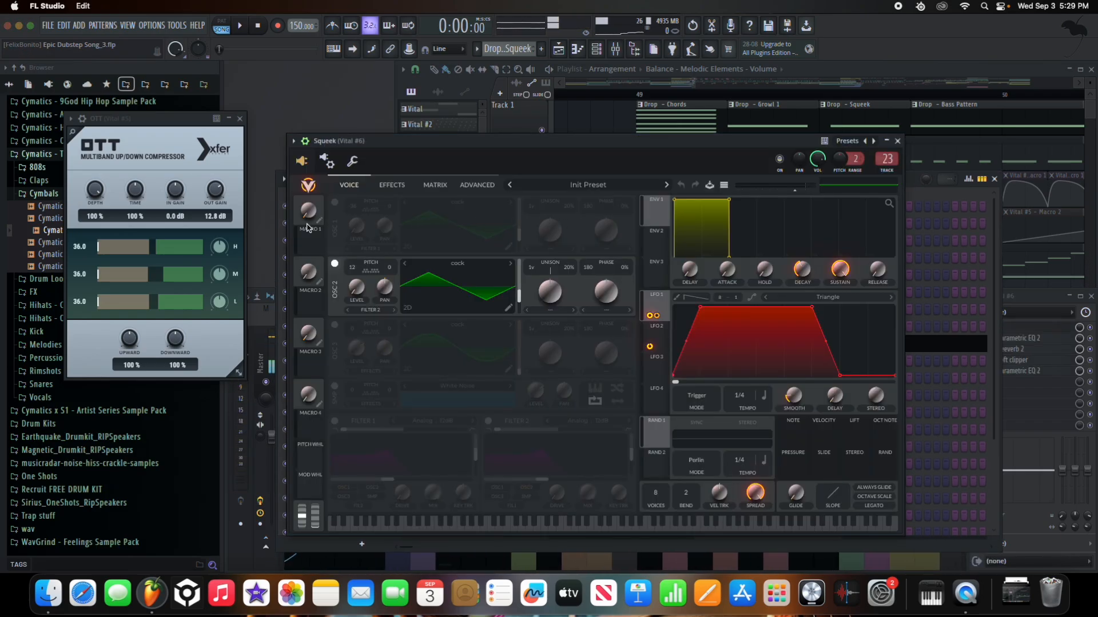
# - Solo OSC 1 then OSC 2 to compare, leave both on, and show the effects page
pyautogui.click(334, 203)
pyautogui.click(334, 264)
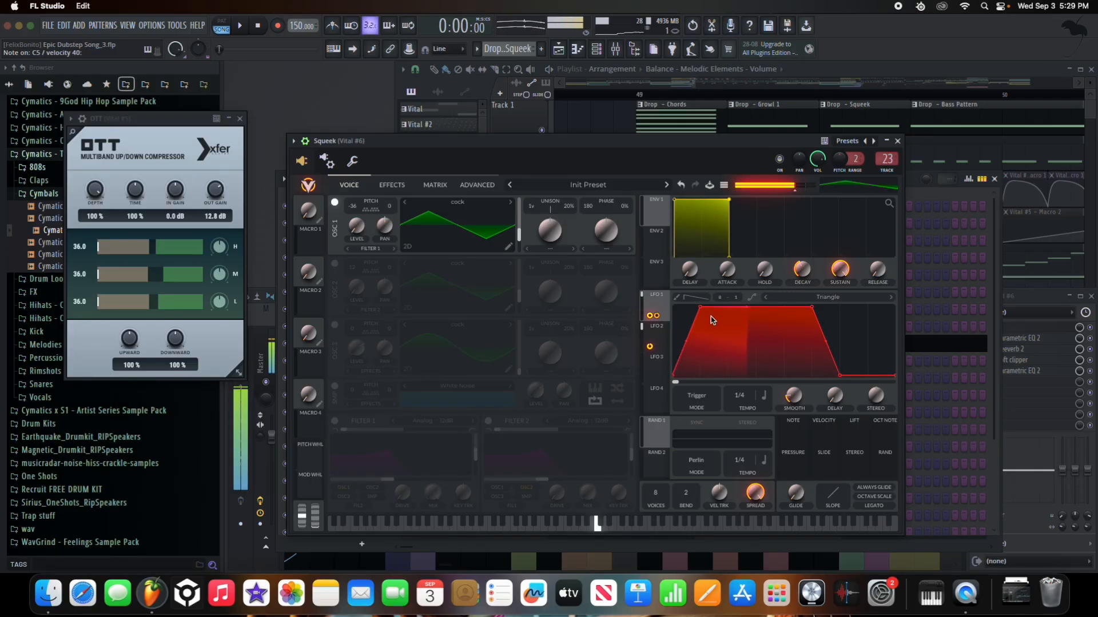
pyautogui.click(334, 264)
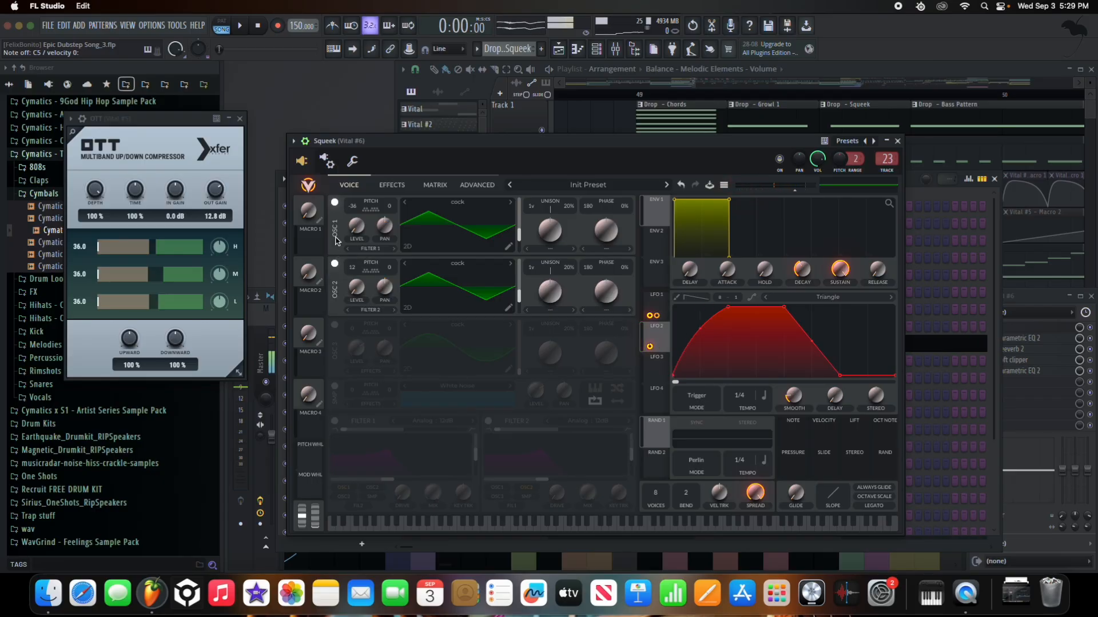
pyautogui.click(334, 204)
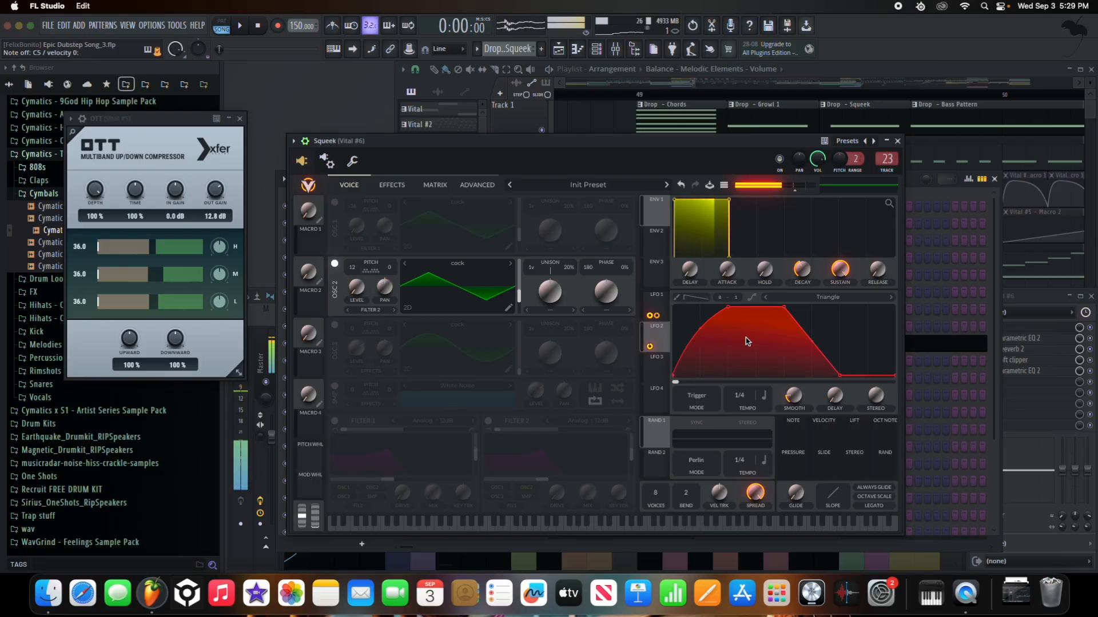
pyautogui.click(335, 202)
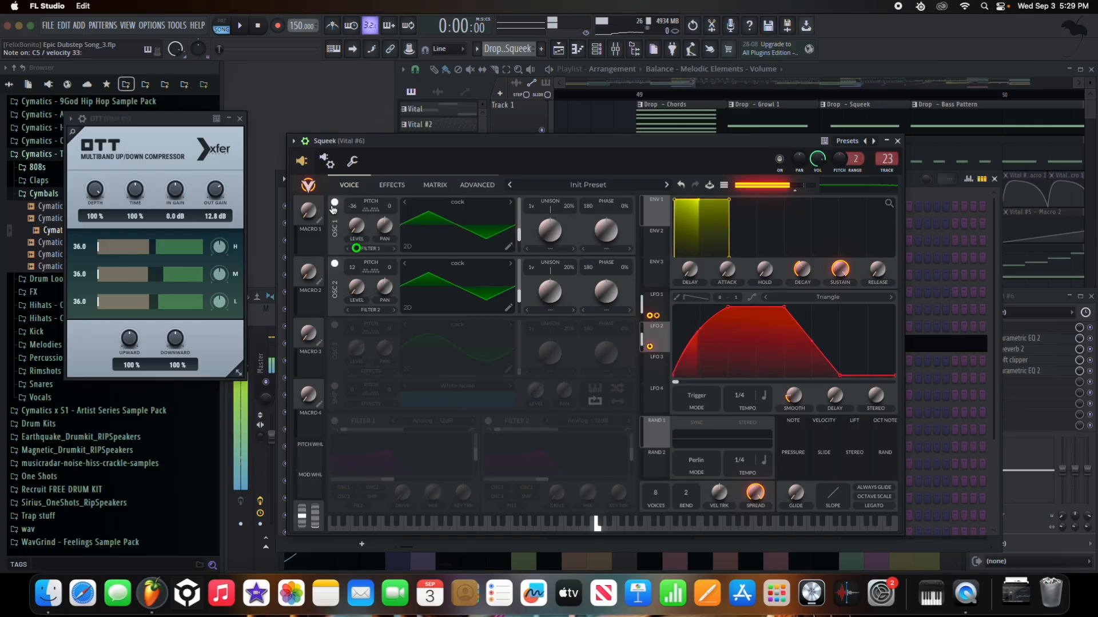
pyautogui.click(394, 187)
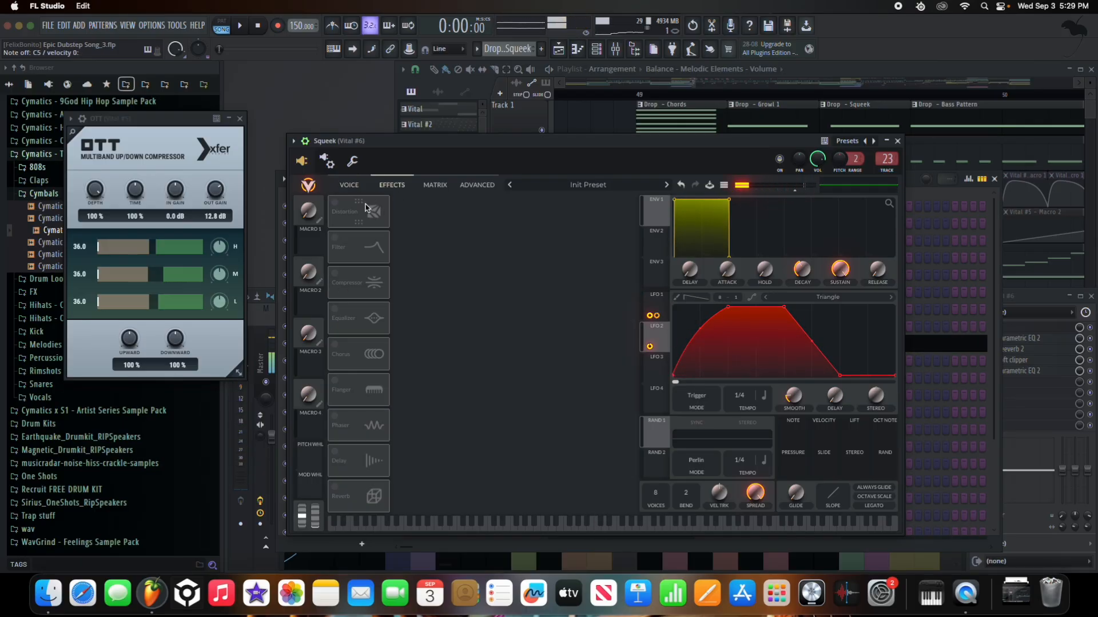
# - Enable the Squeek synth's Distortion effect and set its type to Soft Clip
pyautogui.click(335, 205)
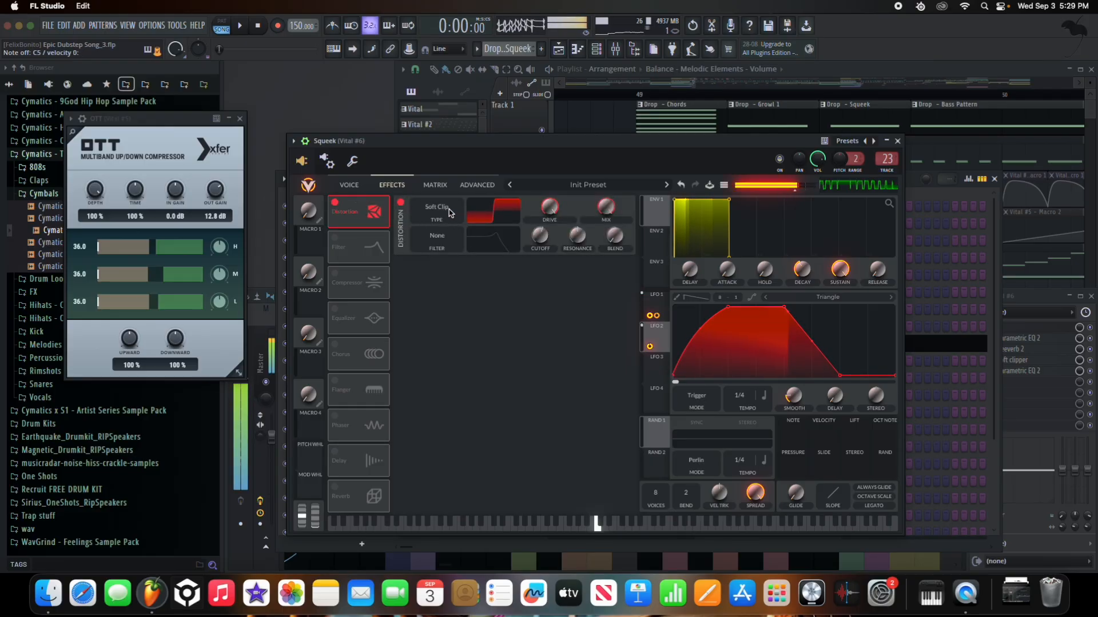
pyautogui.click(452, 217)
pyautogui.click(453, 230)
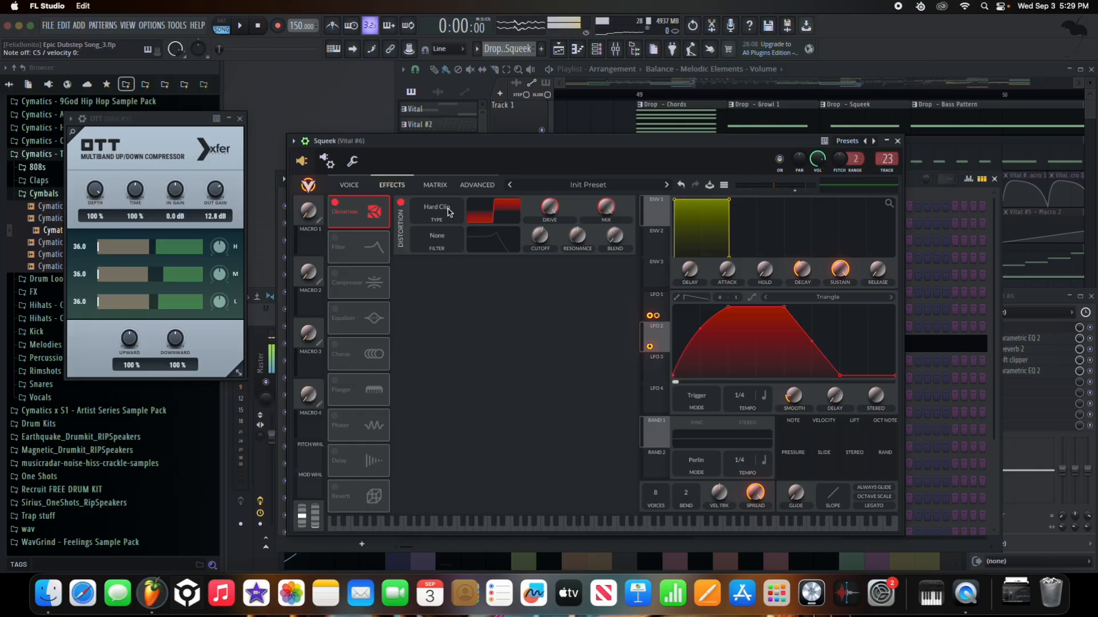
pyautogui.click(448, 213)
pyautogui.click(440, 223)
# - Turn on the Filter, Compressor and Equalizer effects, viewing LFO 1's shape along the way
pyautogui.click(334, 240)
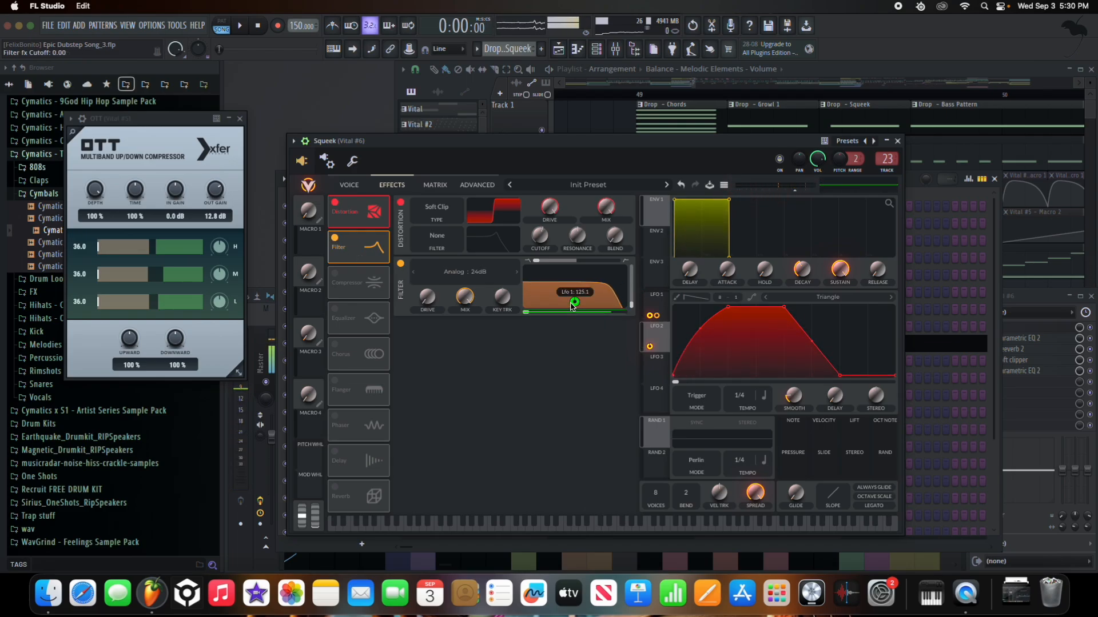
pyautogui.moveTo(575, 305)
pyautogui.click(650, 309)
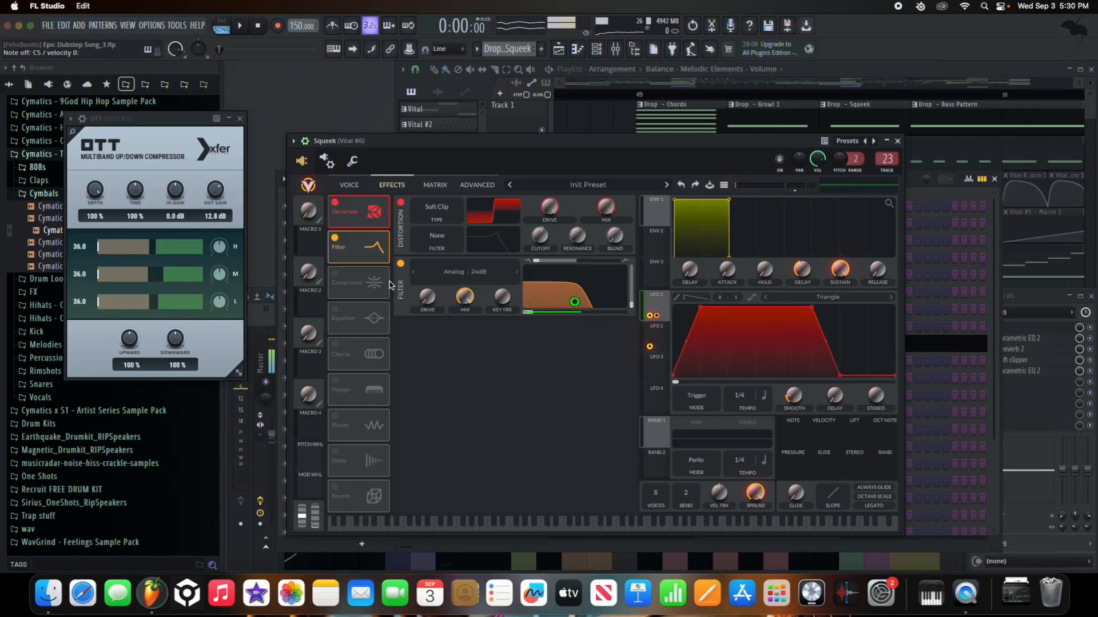
pyautogui.click(337, 275)
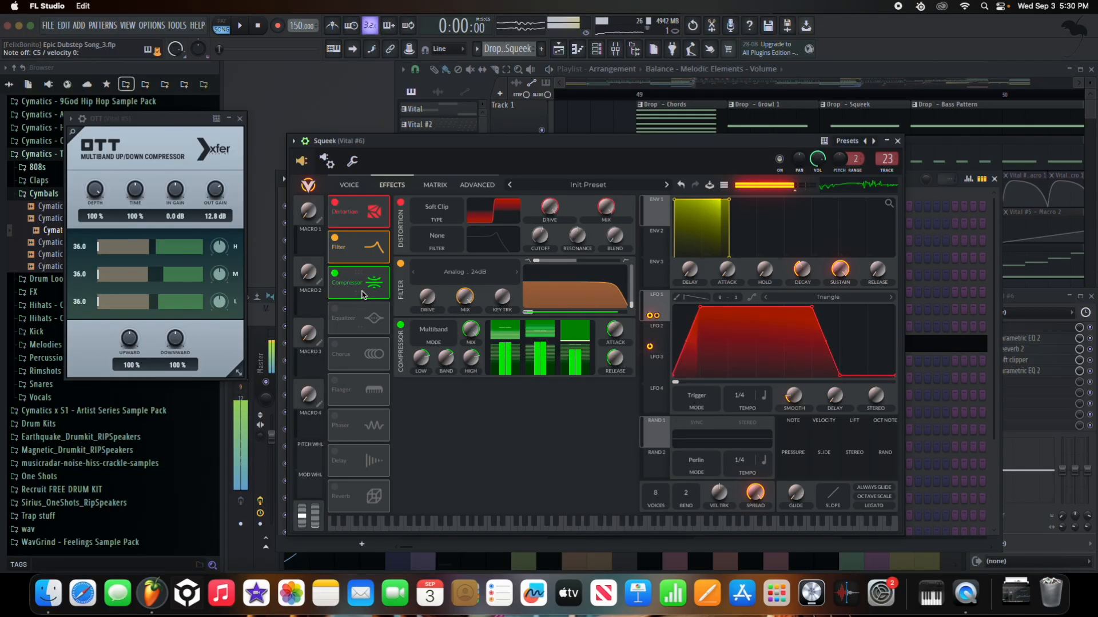
pyautogui.click(335, 310)
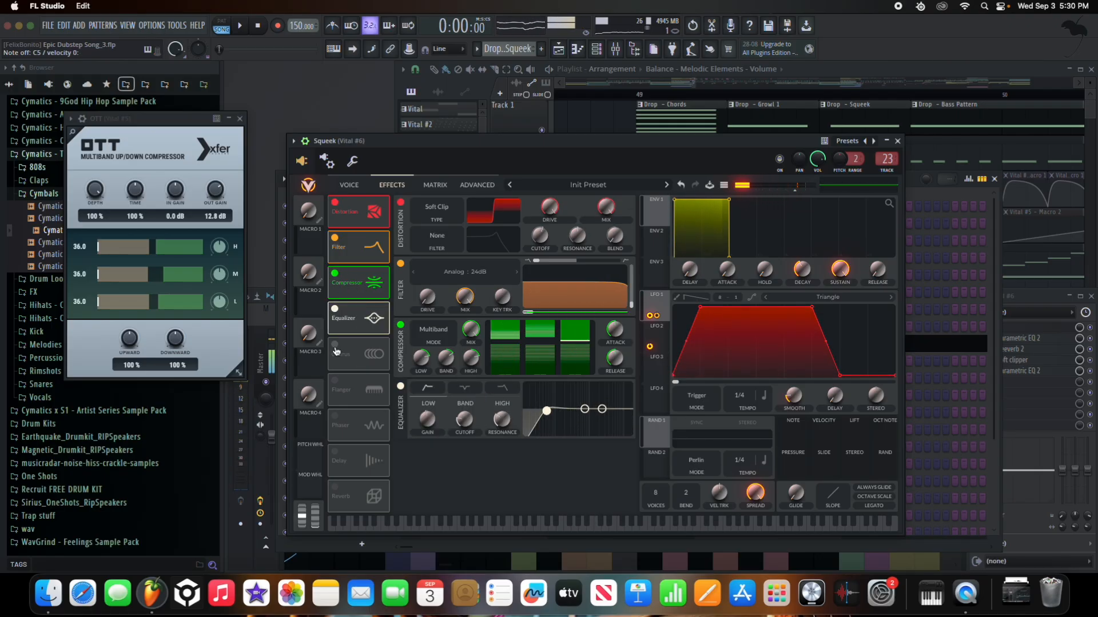
# - Enable Chorus with a synced tempo instead of Freeze, leave Flanger off, and close the window
pyautogui.click(336, 346)
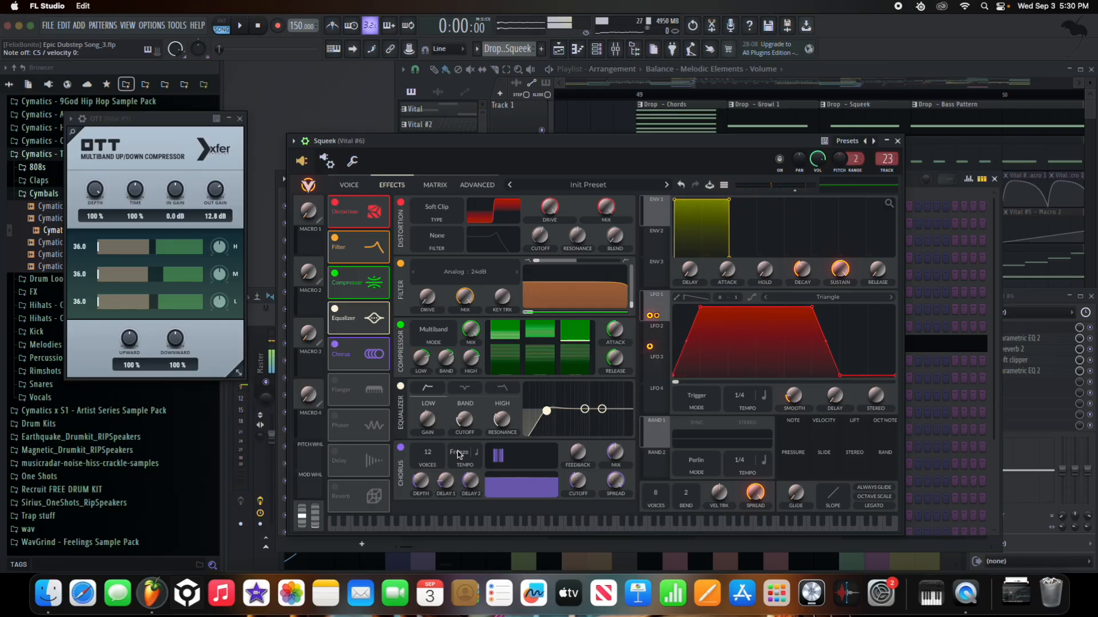
pyautogui.moveTo(459, 469); pyautogui.dragTo(463, 450)
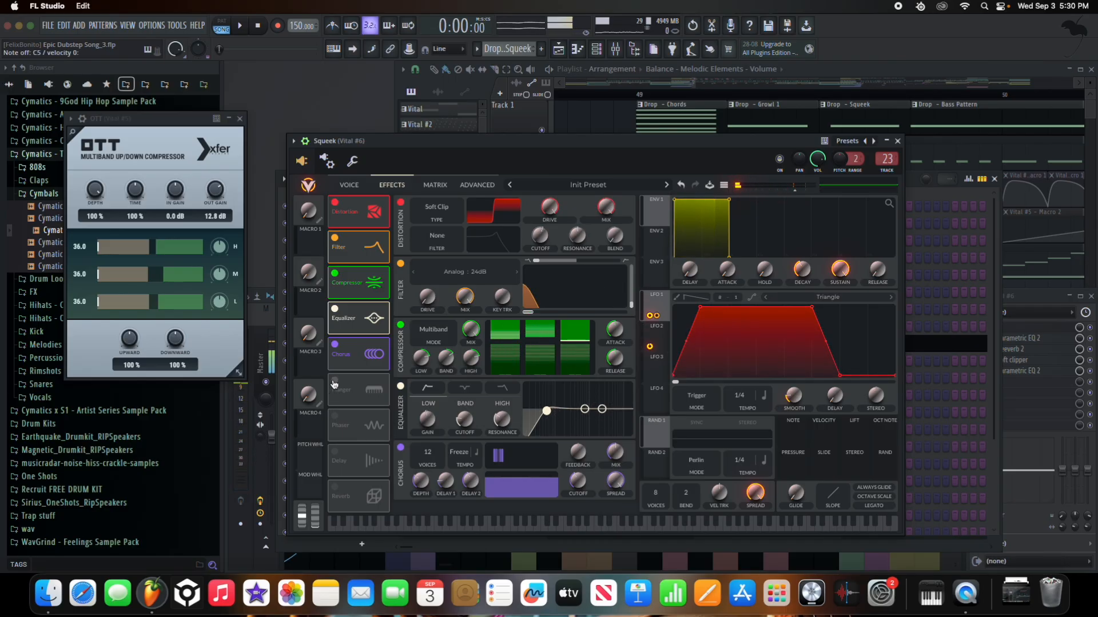
pyautogui.click(335, 383)
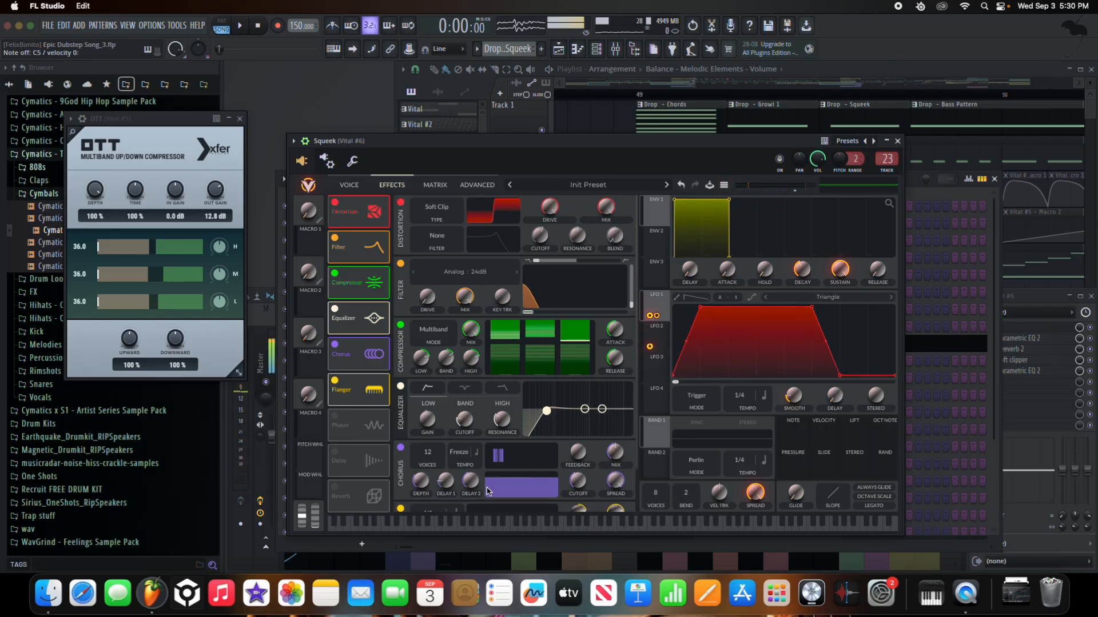
pyautogui.scroll(-3, 488, 492)
pyautogui.click(335, 382)
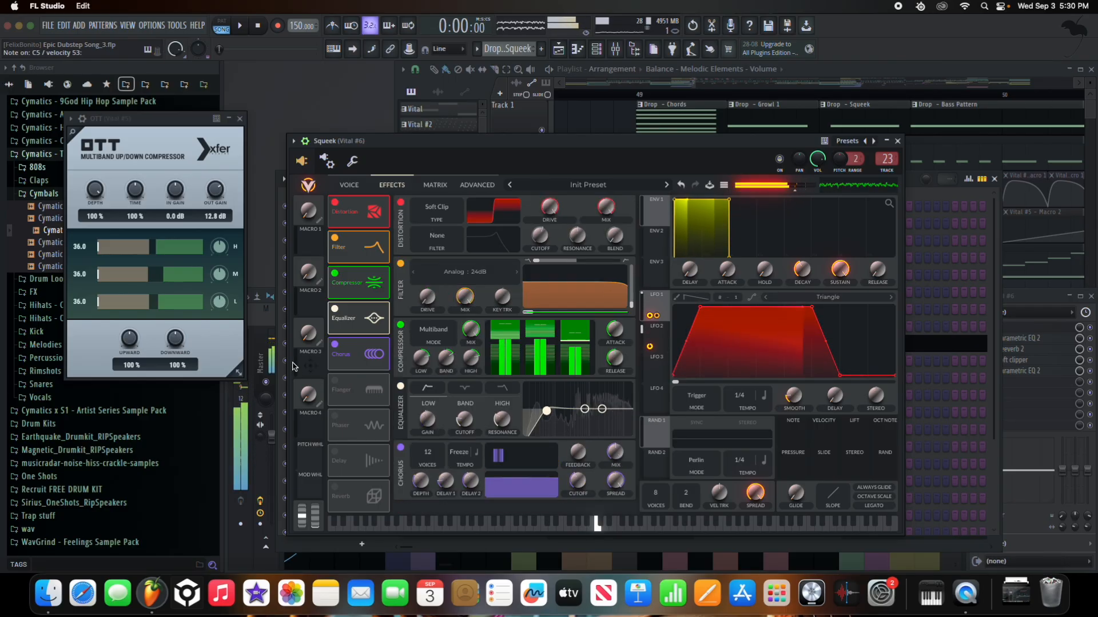
pyautogui.moveTo(498, 143); pyautogui.dragTo(534, 195)
pyautogui.click(933, 195)
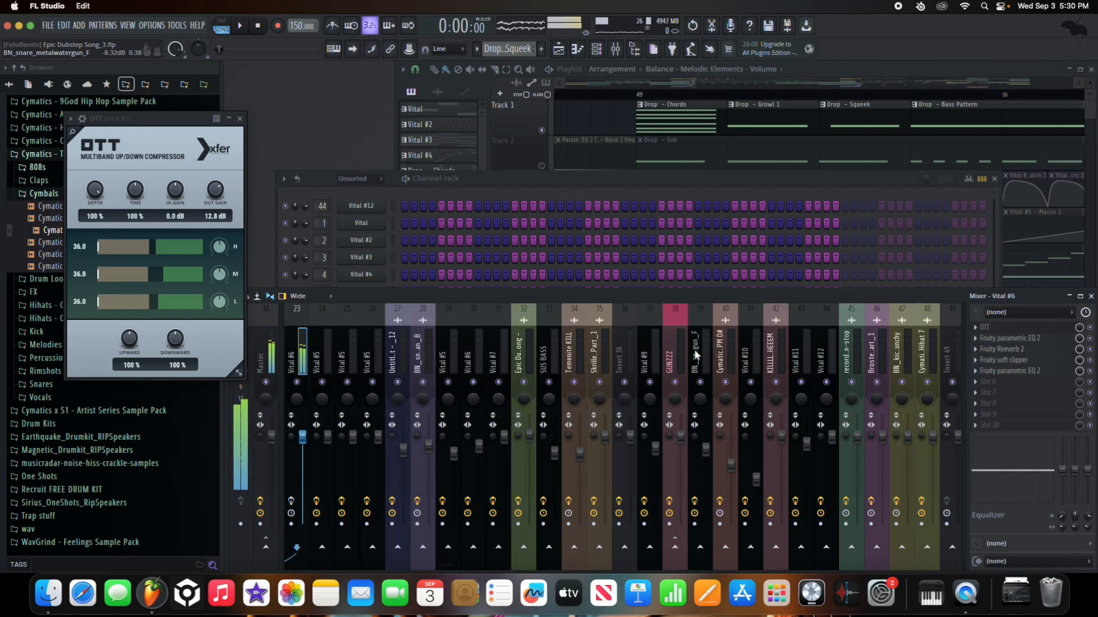
# - Audition the drop from 1:17 and select the Vital #6 mixer insert
pyautogui.hscroll(-12, 702, 351)
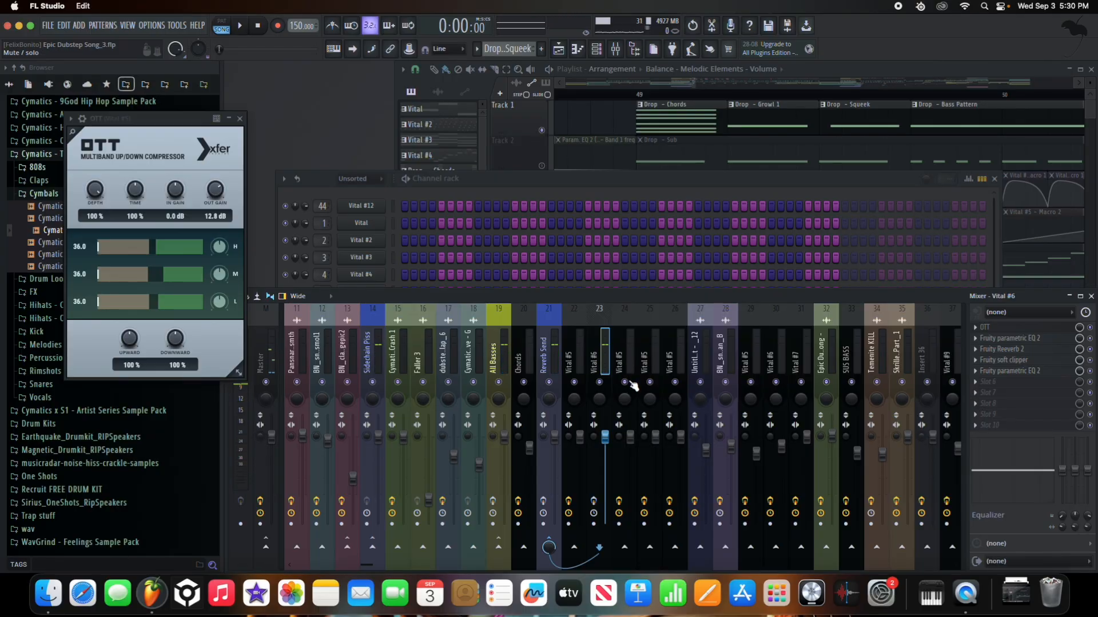
pyautogui.press('space')
pyautogui.click(821, 93)
pyautogui.press('space')
pyautogui.click(349, 332)
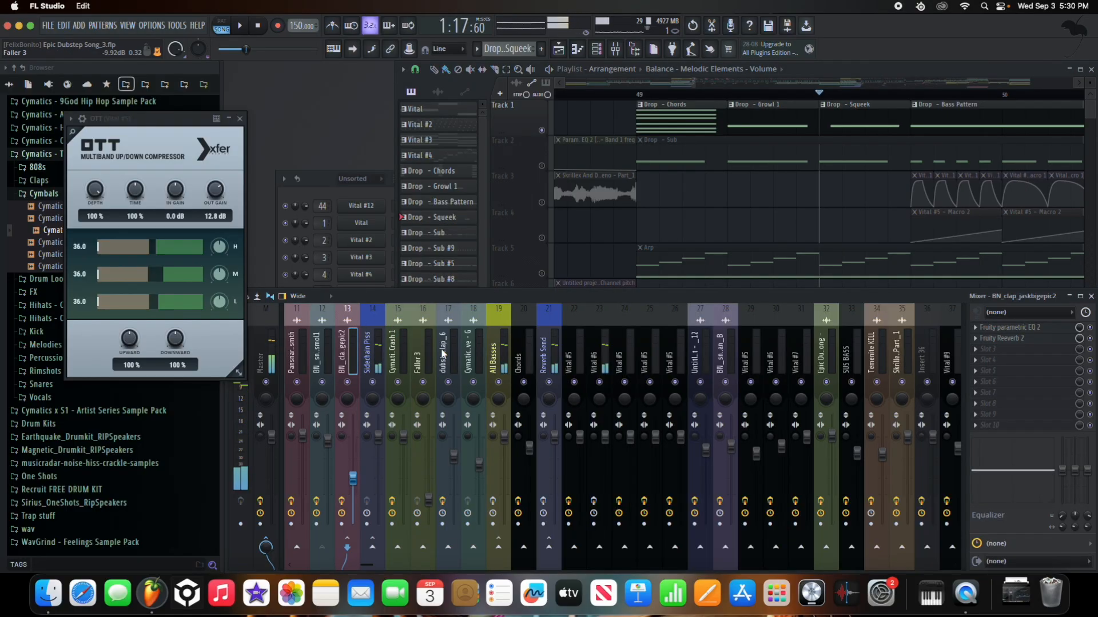
pyautogui.click(596, 353)
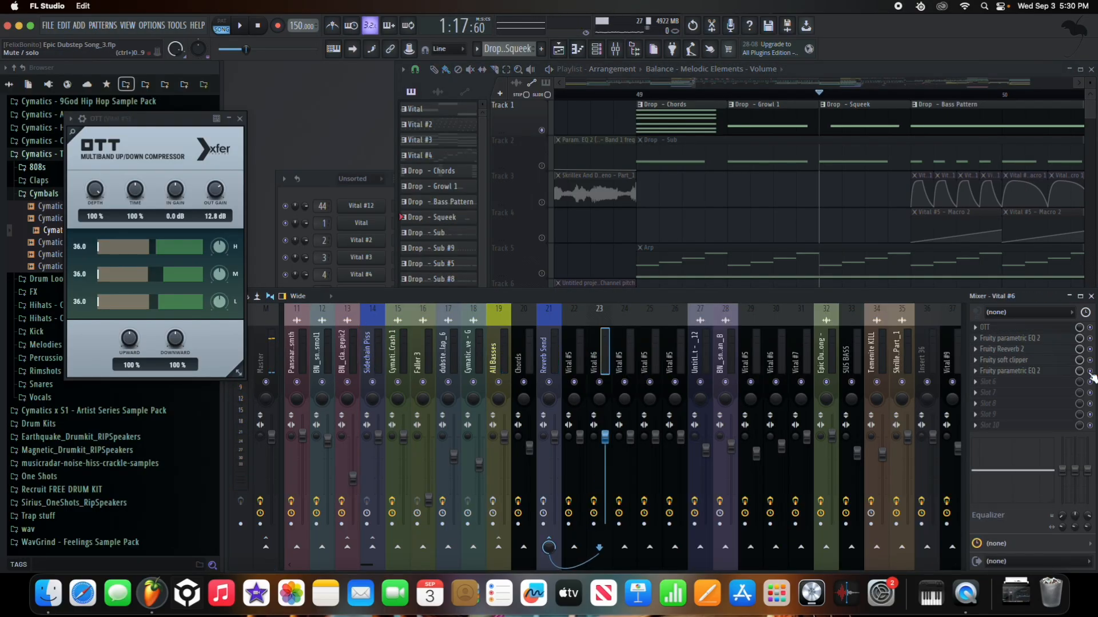
# - Enable OTT and the Fruity soft clipper on Vital #6, checking its EQ and Reeverb windows
pyautogui.click(1090, 328)
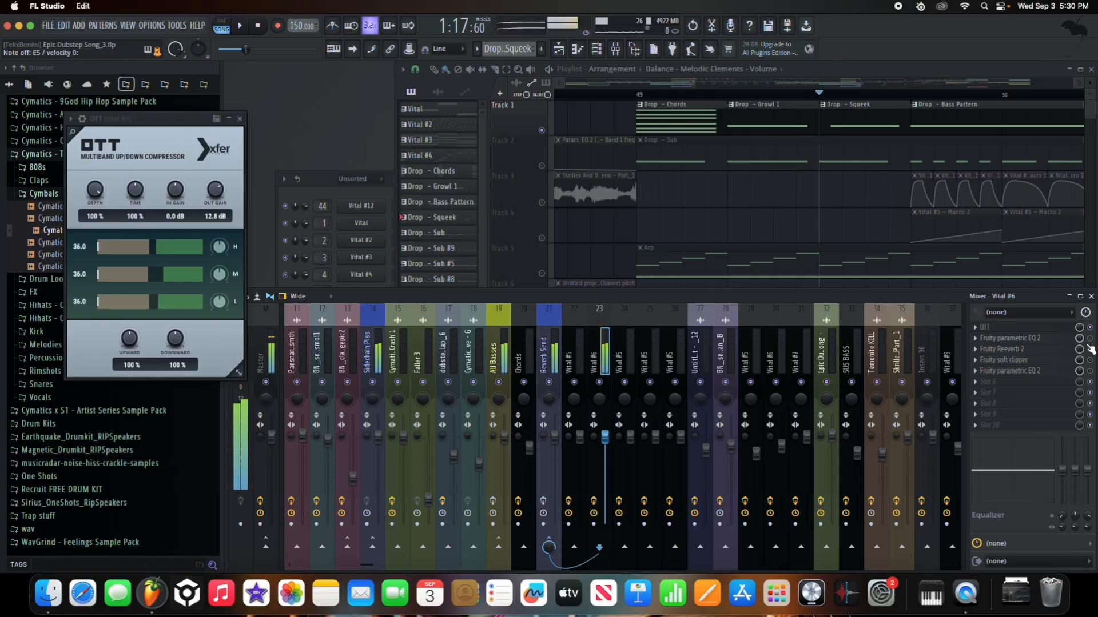
pyautogui.click(1063, 339)
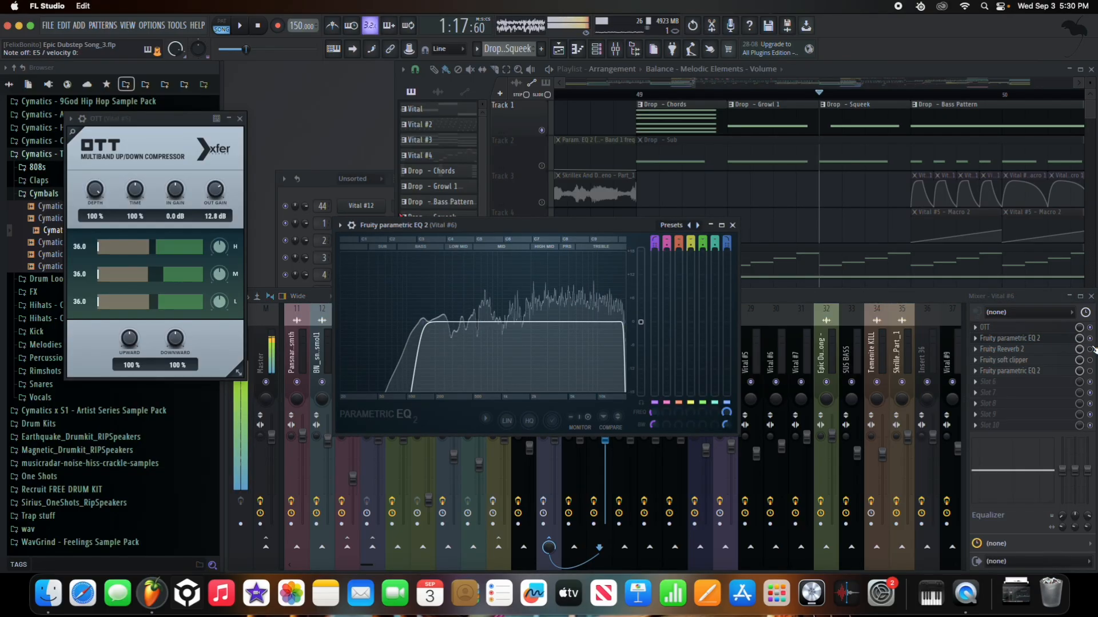
pyautogui.click(1061, 349)
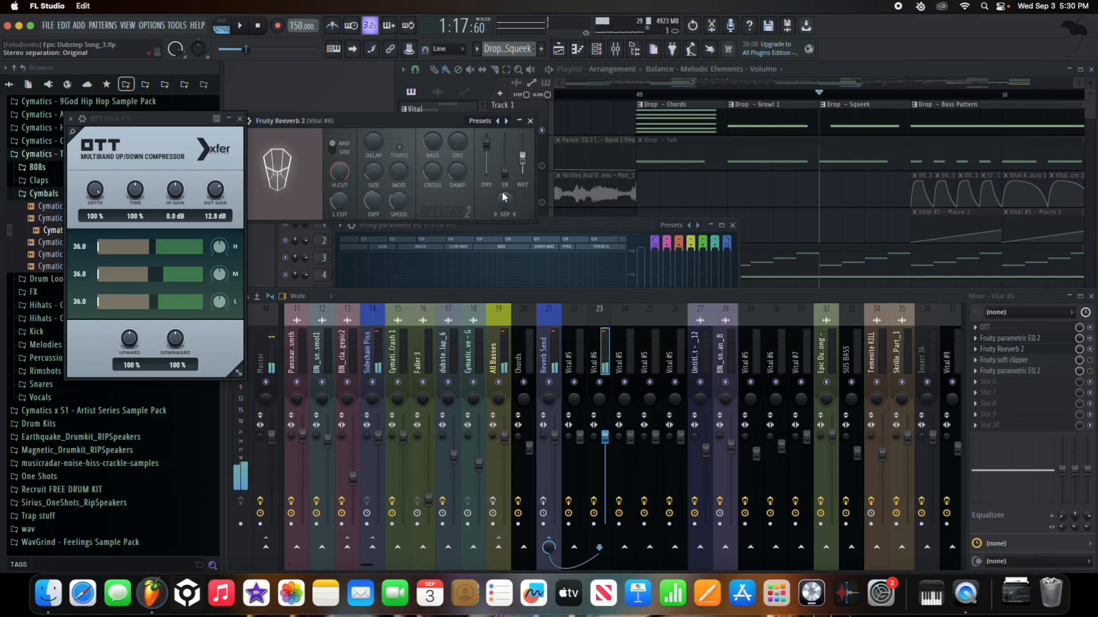
pyautogui.click(1090, 360)
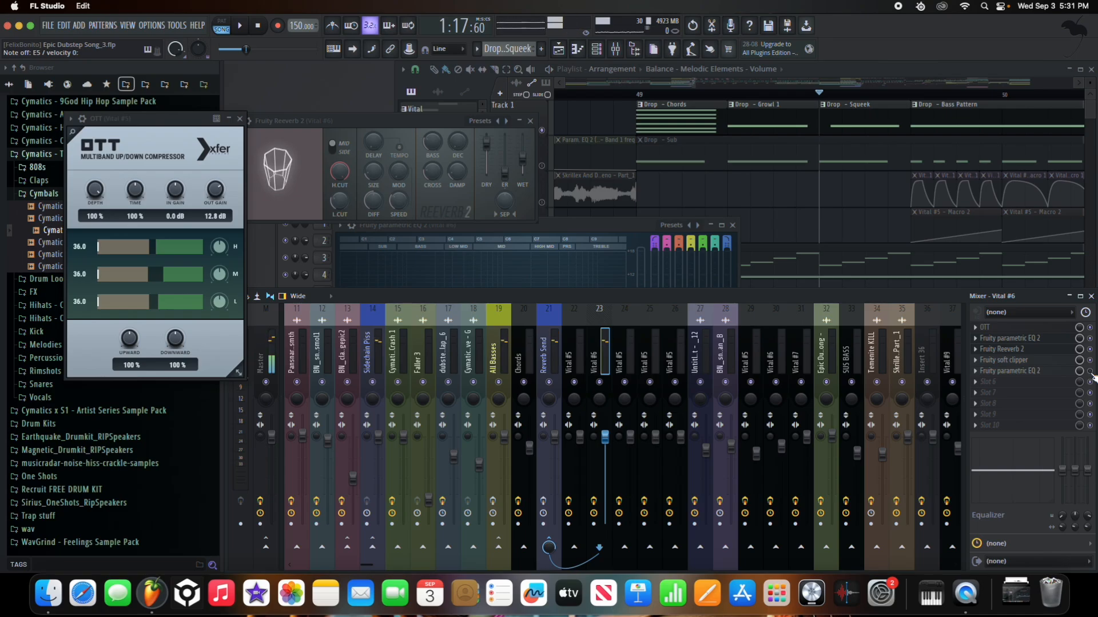
pyautogui.click(1054, 371)
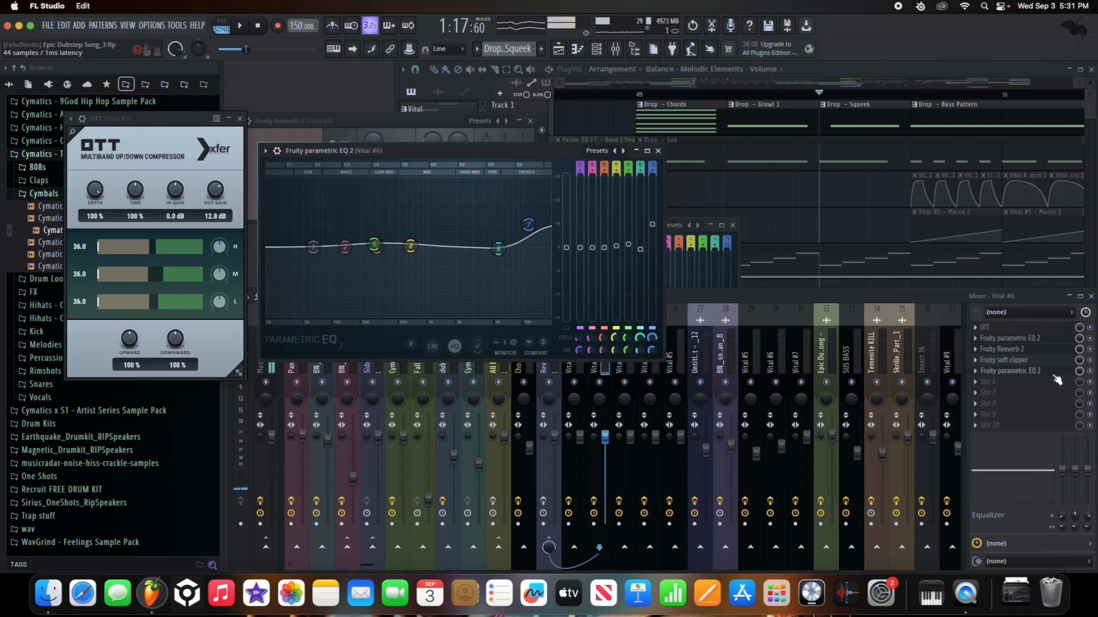
pyautogui.click(658, 150)
pyautogui.click(549, 358)
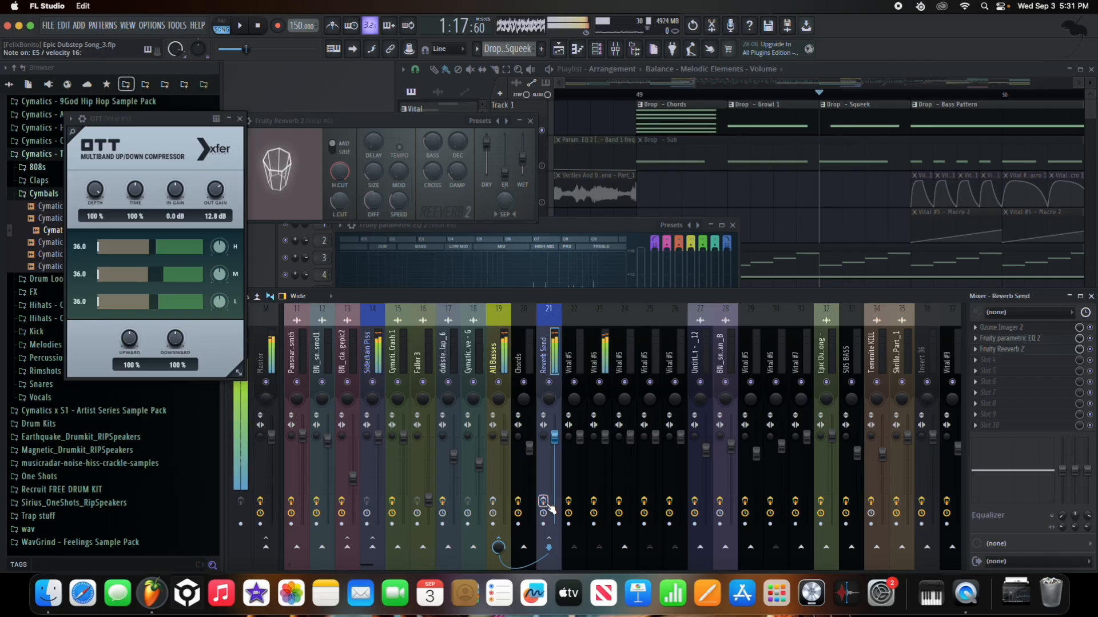
# - Review the All Basses track's OTT compressor and first Parametric EQ 2
pyautogui.click(502, 352)
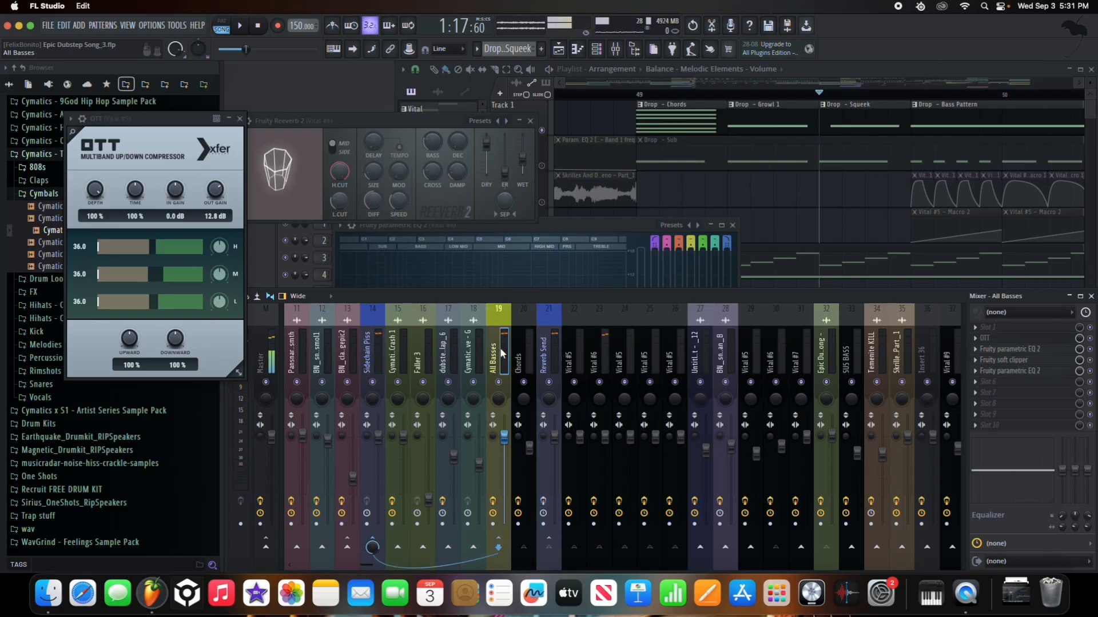
pyautogui.click(1022, 341)
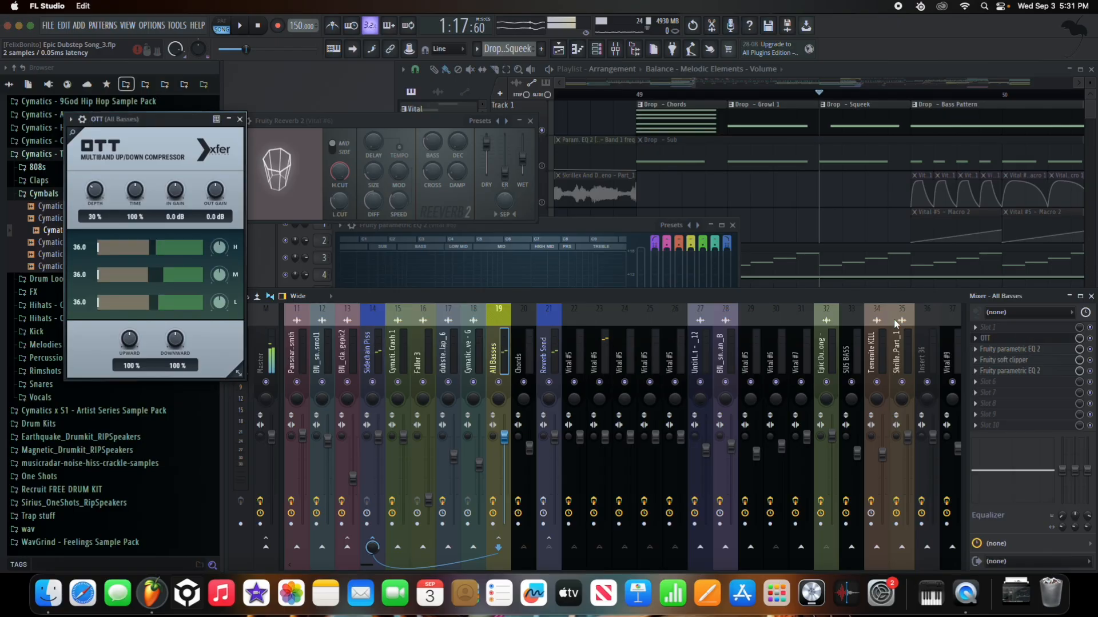
pyautogui.click(240, 119)
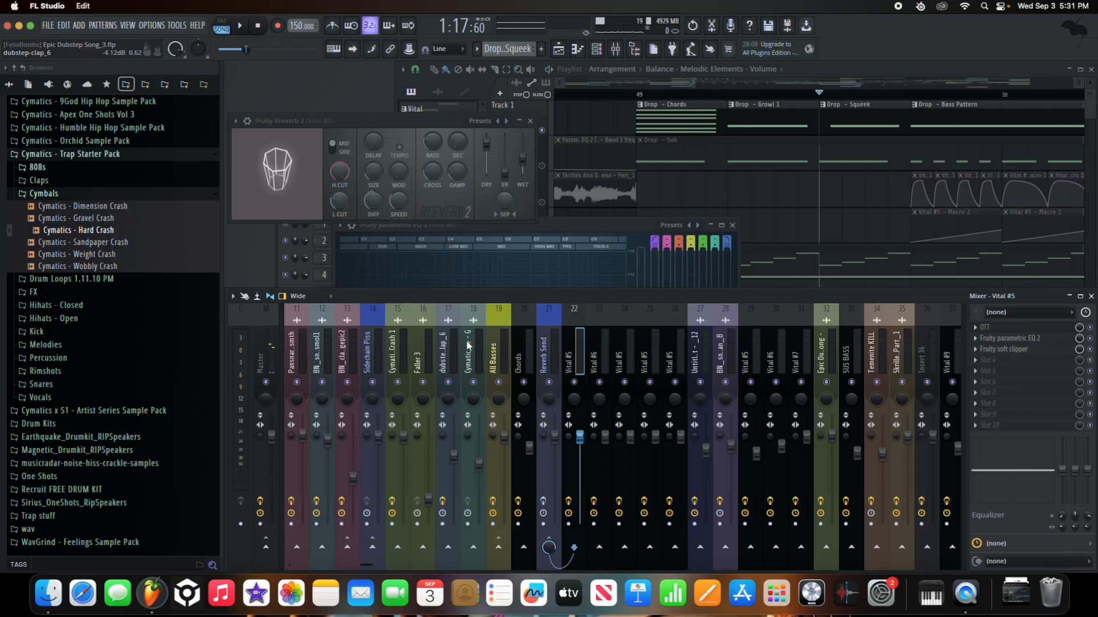
pyautogui.click(499, 357)
pyautogui.click(995, 338)
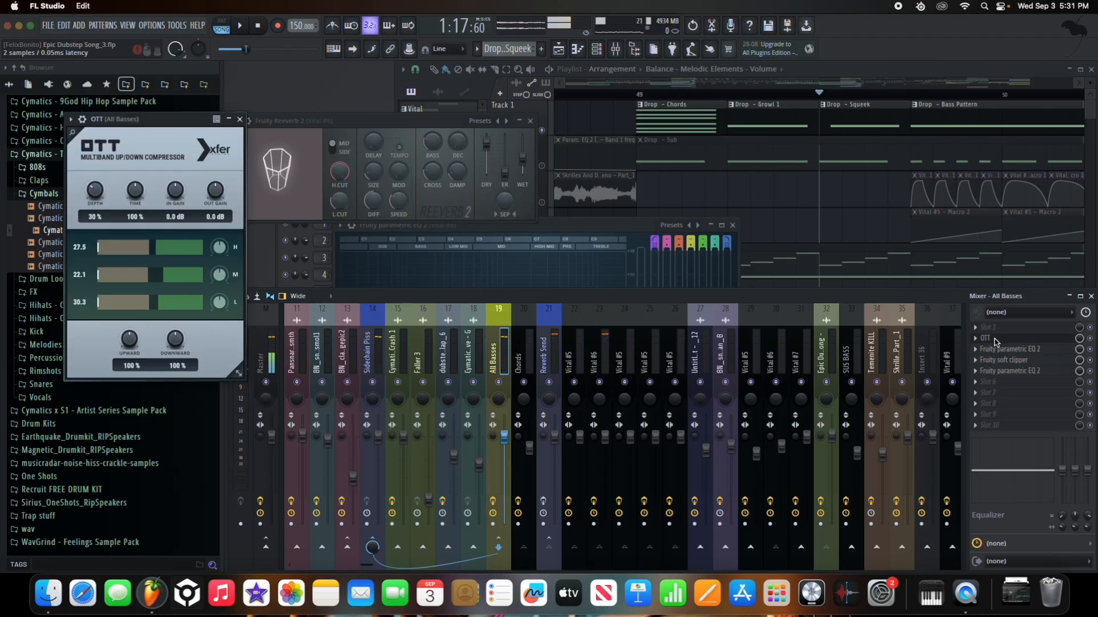
pyautogui.click(1004, 349)
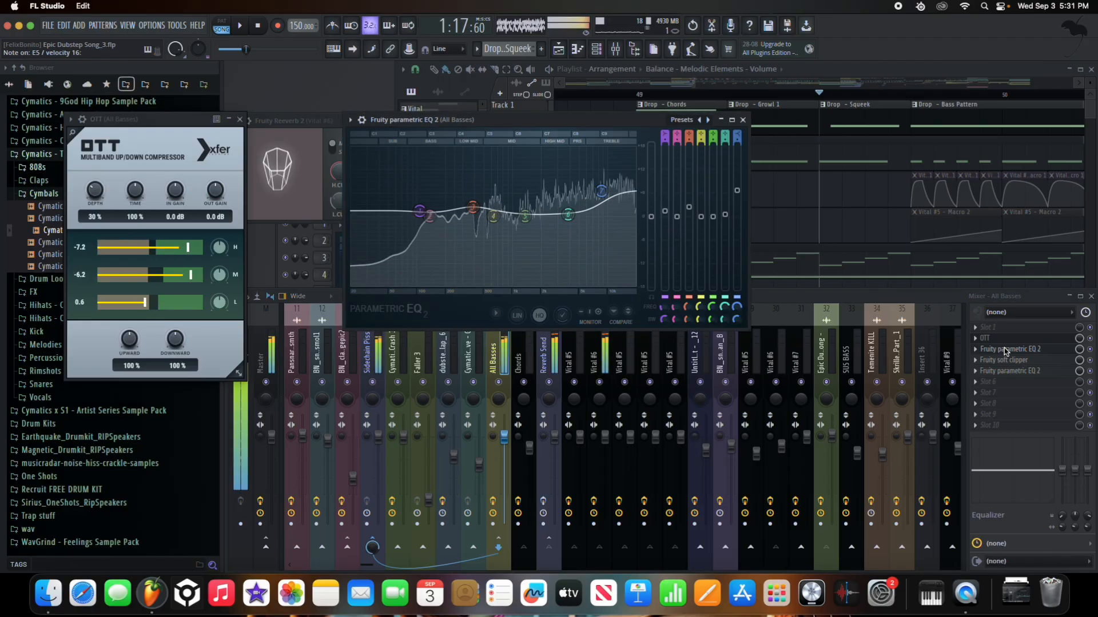
pyautogui.click(1005, 351)
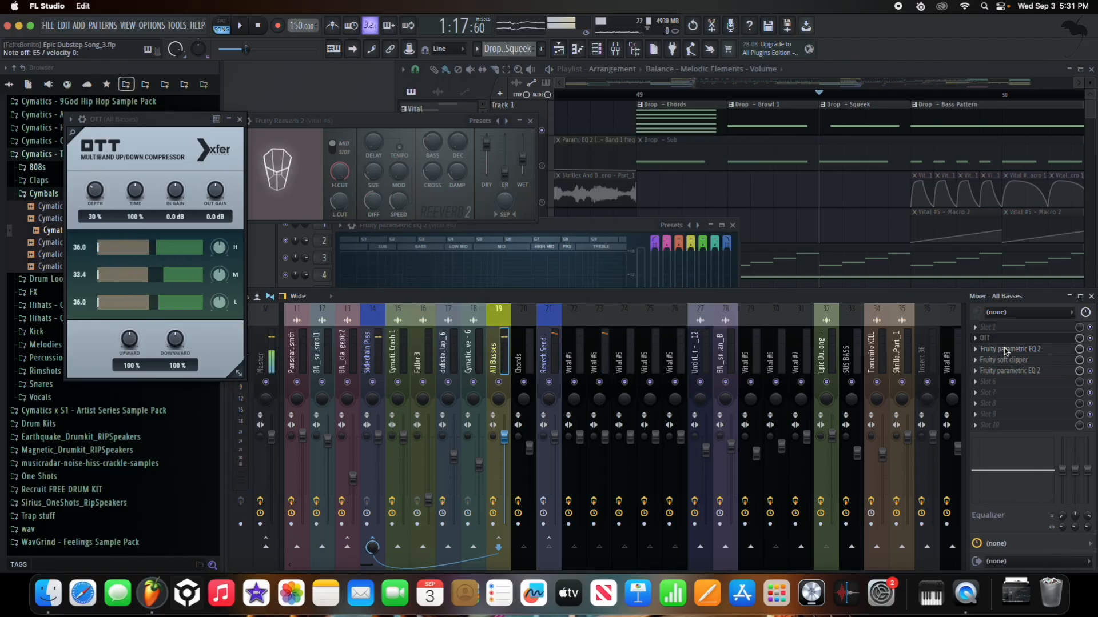
pyautogui.click(1005, 350)
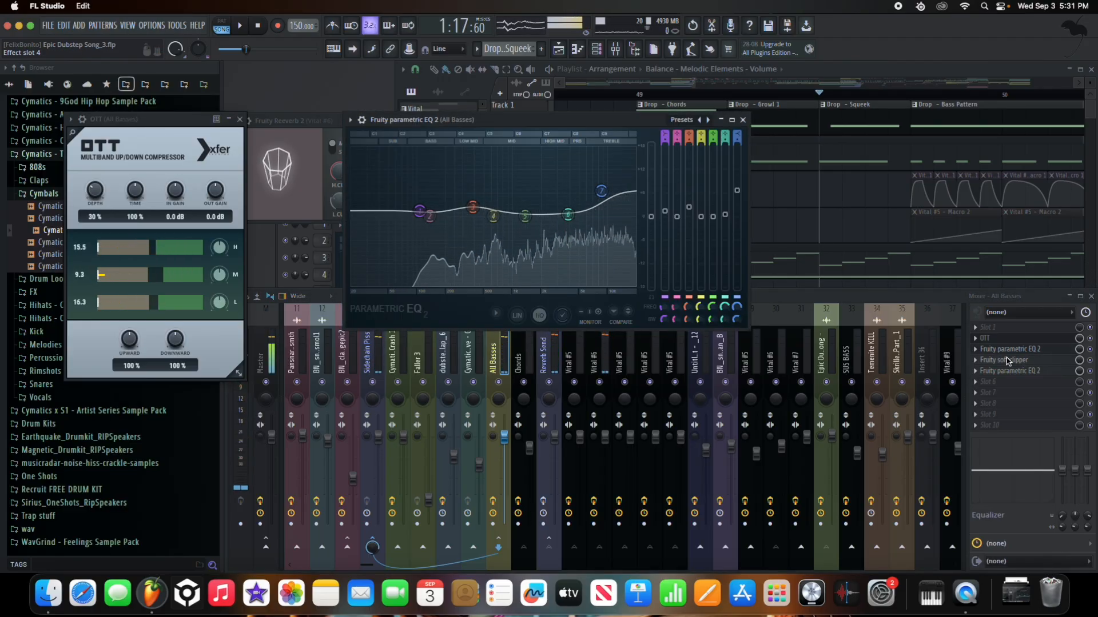
# - Inspect the All Basses soft clipper and second EQ, close them, and play the drop in the Playlist
pyautogui.click(1008, 360)
pyautogui.click(1009, 372)
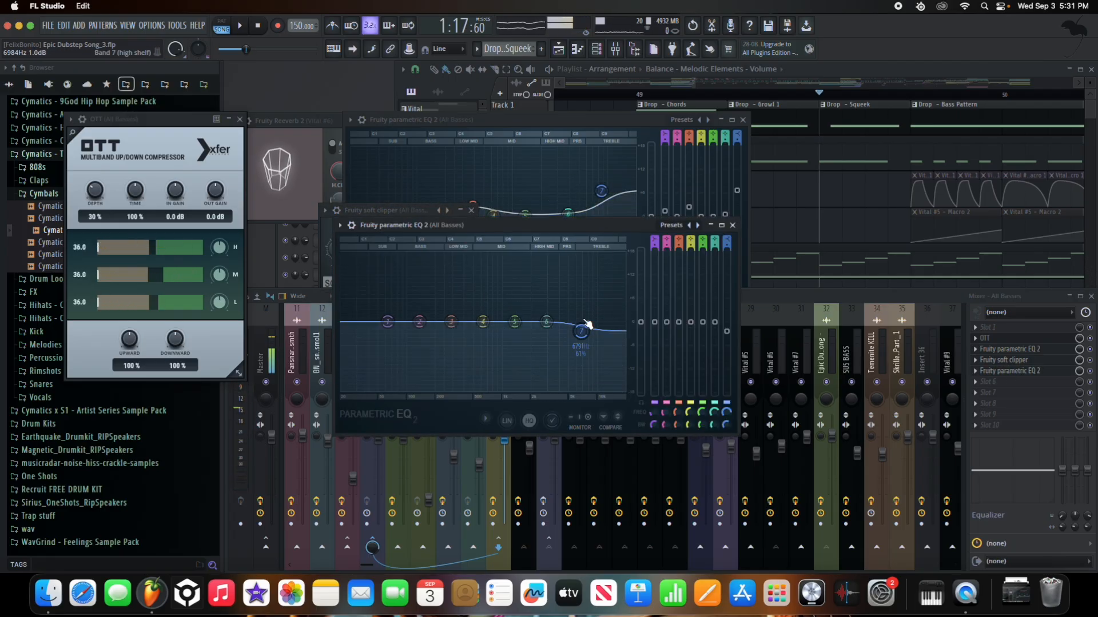
pyautogui.click(732, 225)
pyautogui.click(744, 120)
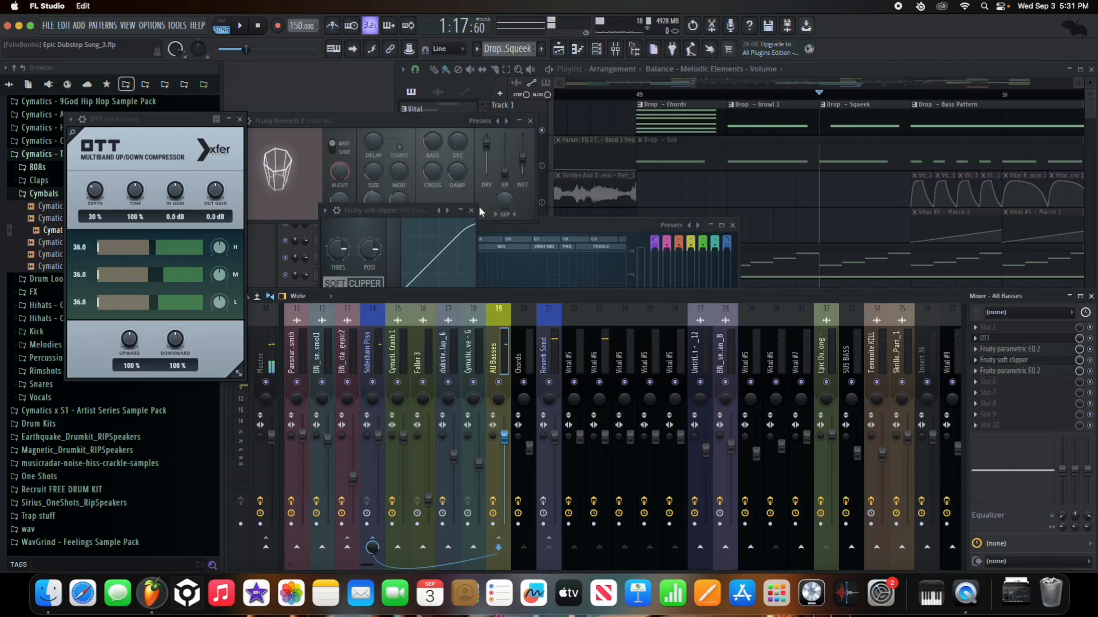
pyautogui.click(471, 211)
pyautogui.click(595, 343)
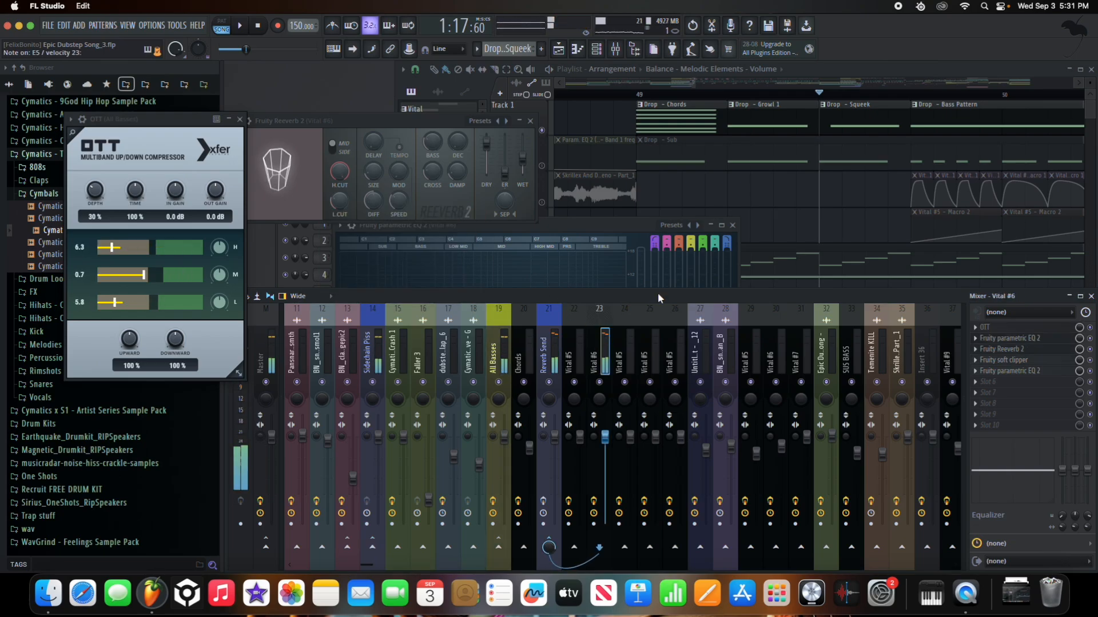
pyautogui.click(728, 95)
pyautogui.press('space')
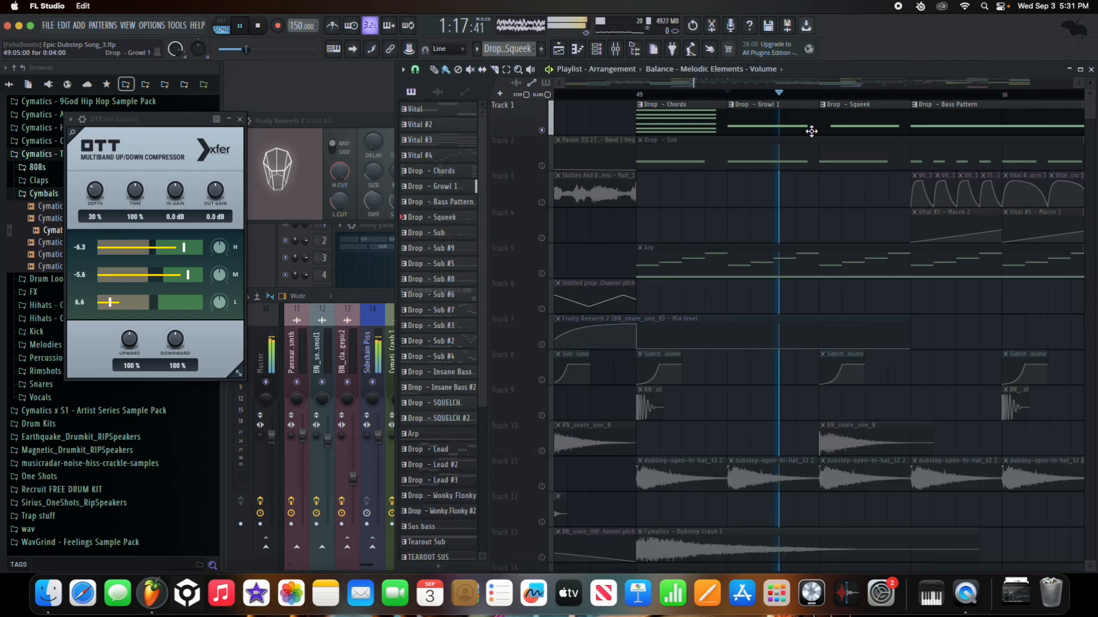
pyautogui.moveTo(695, 97); pyautogui.dragTo(631, 96)
pyautogui.scroll(-5, 660, 213)
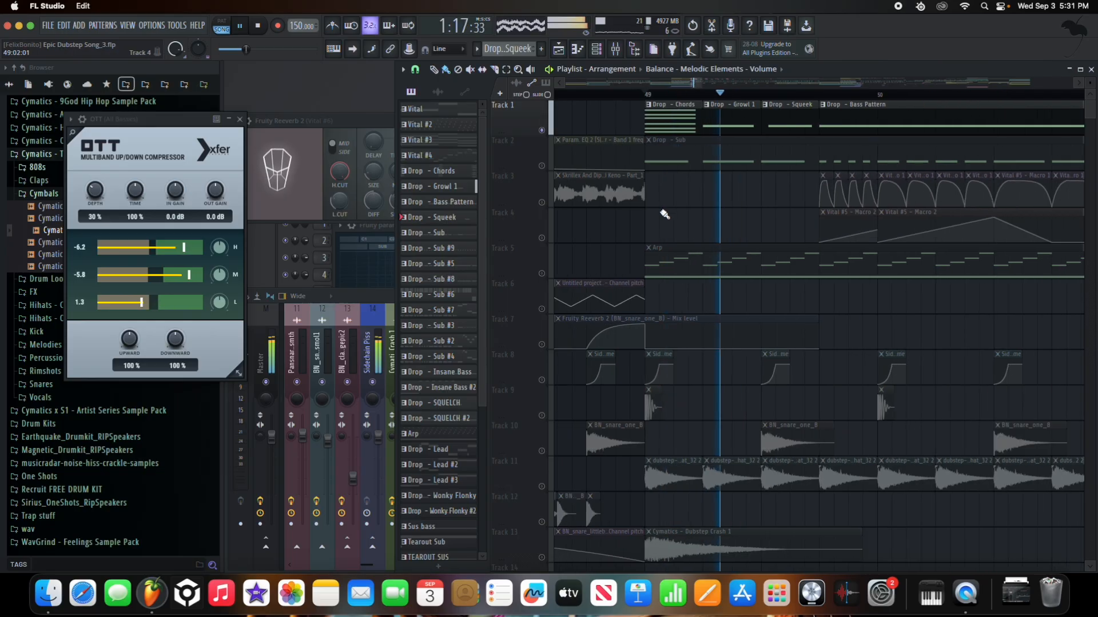
pyautogui.press('space')
pyautogui.doubleClick(675, 153)
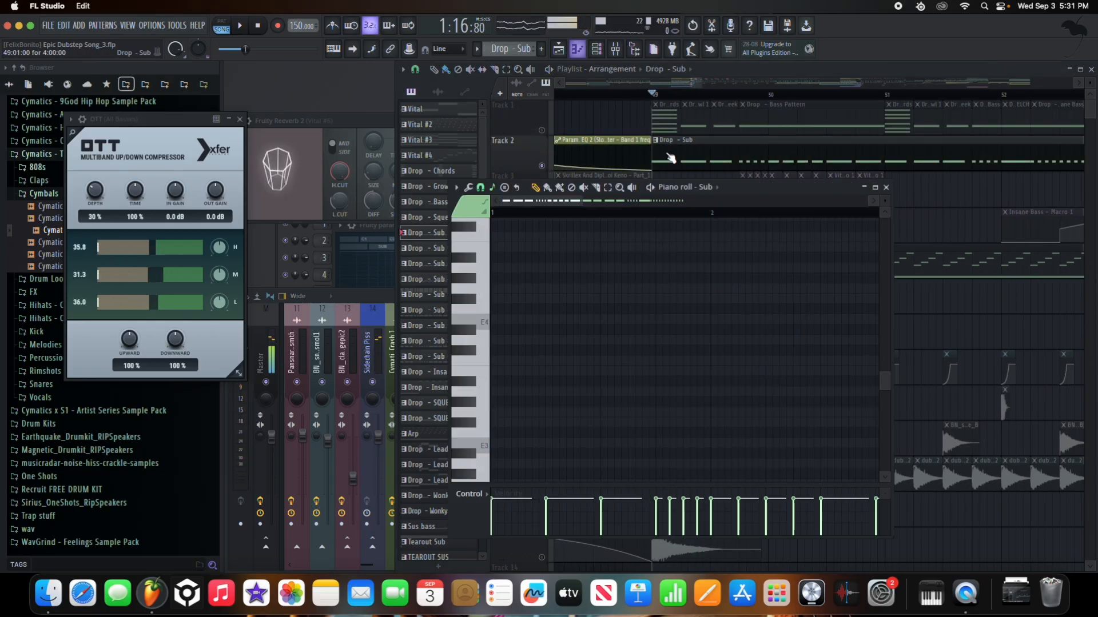
pyautogui.click(703, 190)
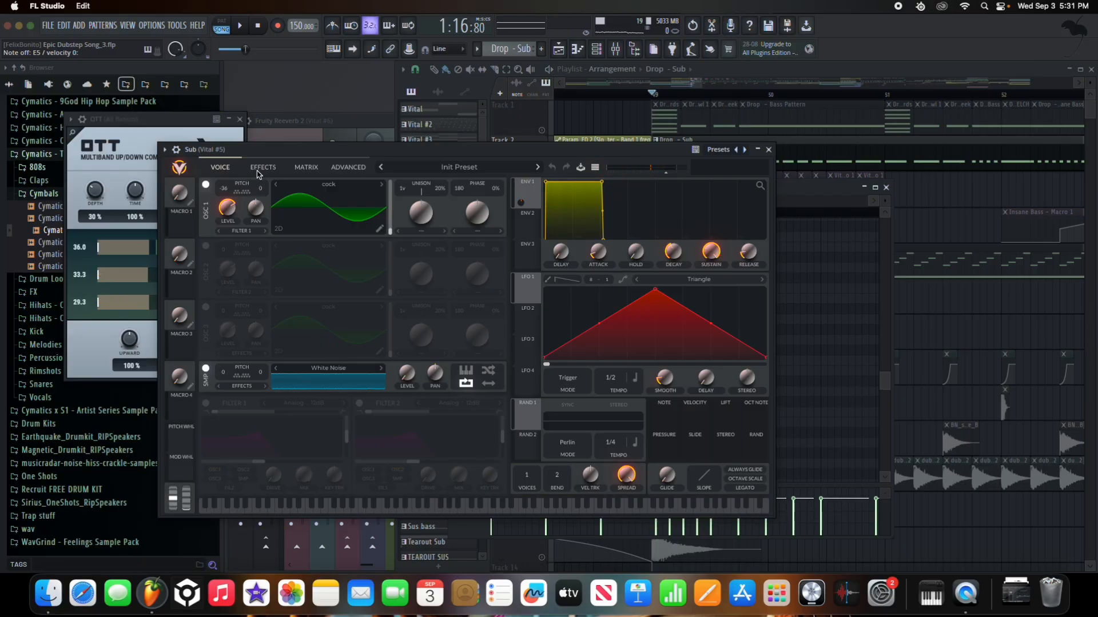
pyautogui.click(263, 167)
pyautogui.click(220, 168)
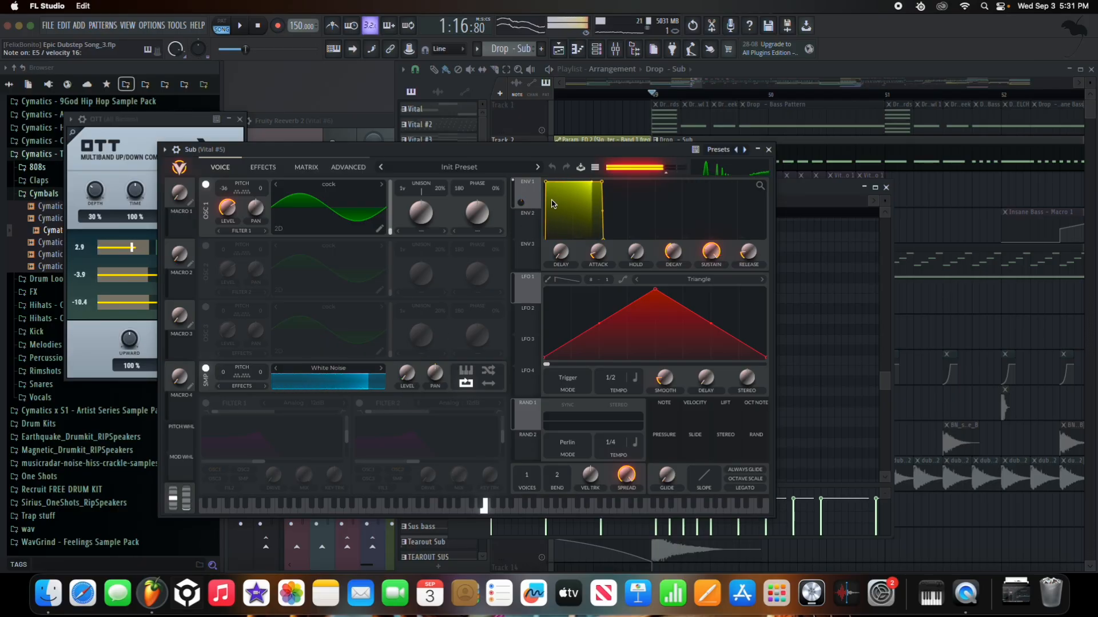
pyautogui.click(263, 167)
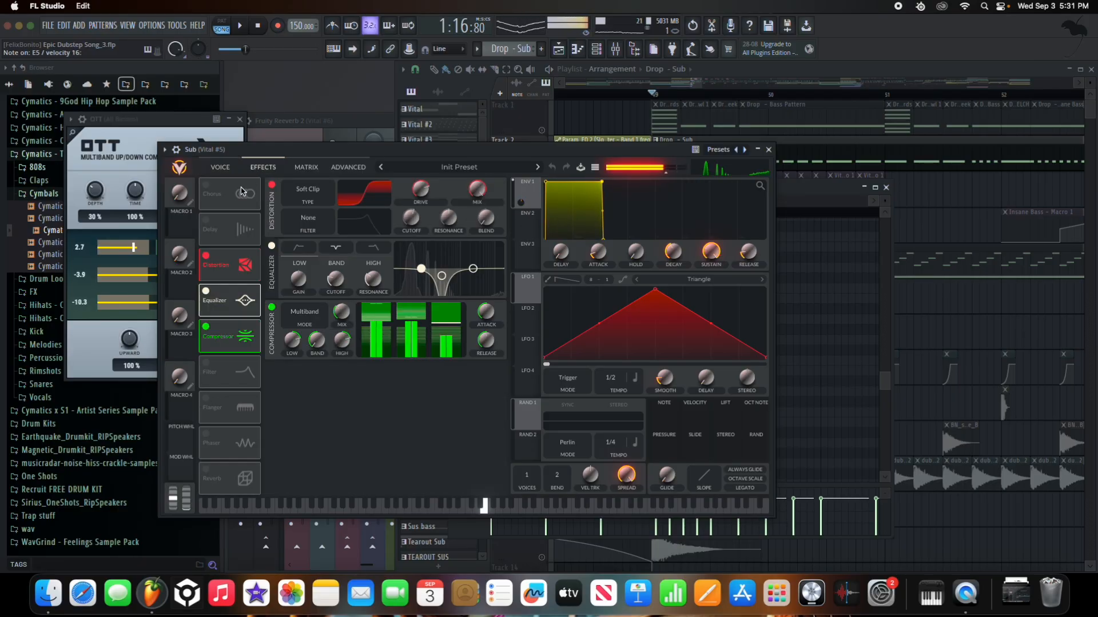
pyautogui.click(207, 257)
pyautogui.click(206, 291)
pyautogui.click(206, 327)
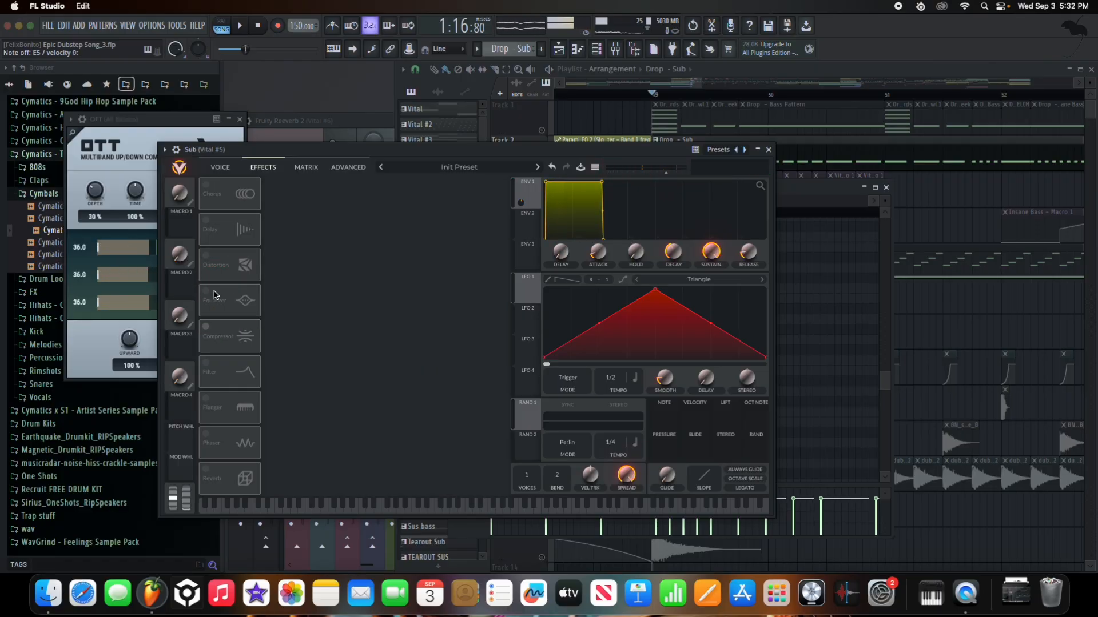
pyautogui.click(205, 256)
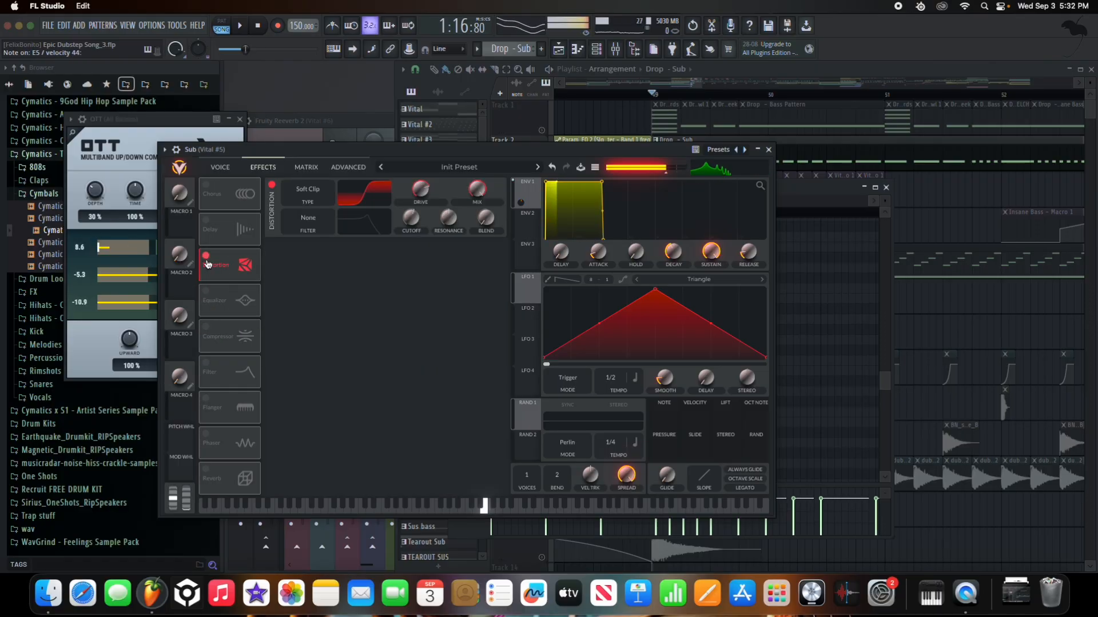
pyautogui.click(204, 292)
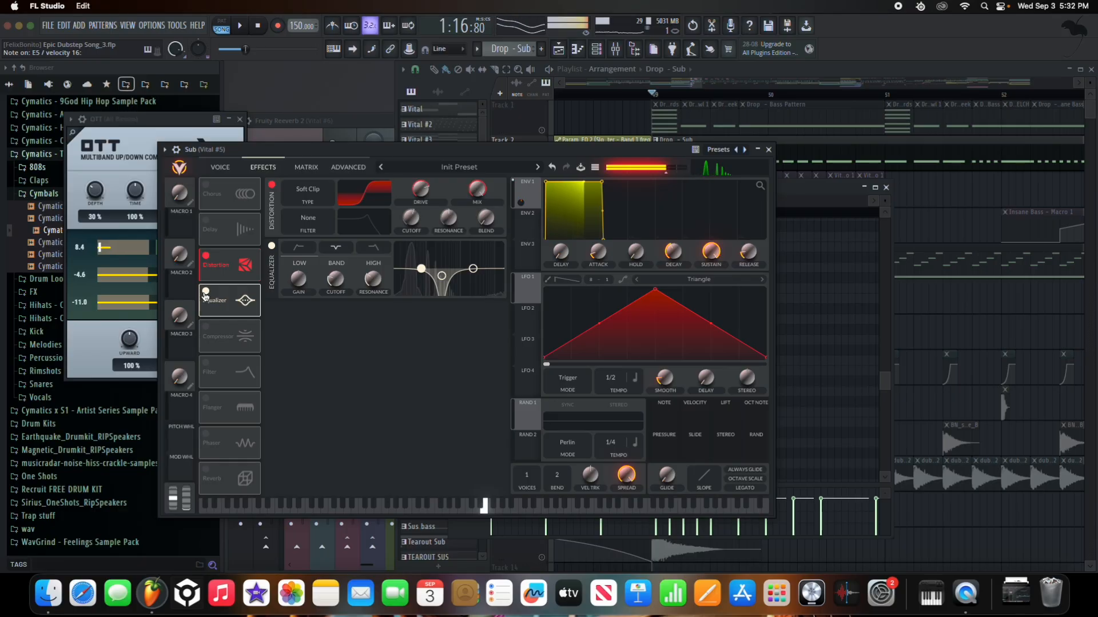
pyautogui.click(207, 327)
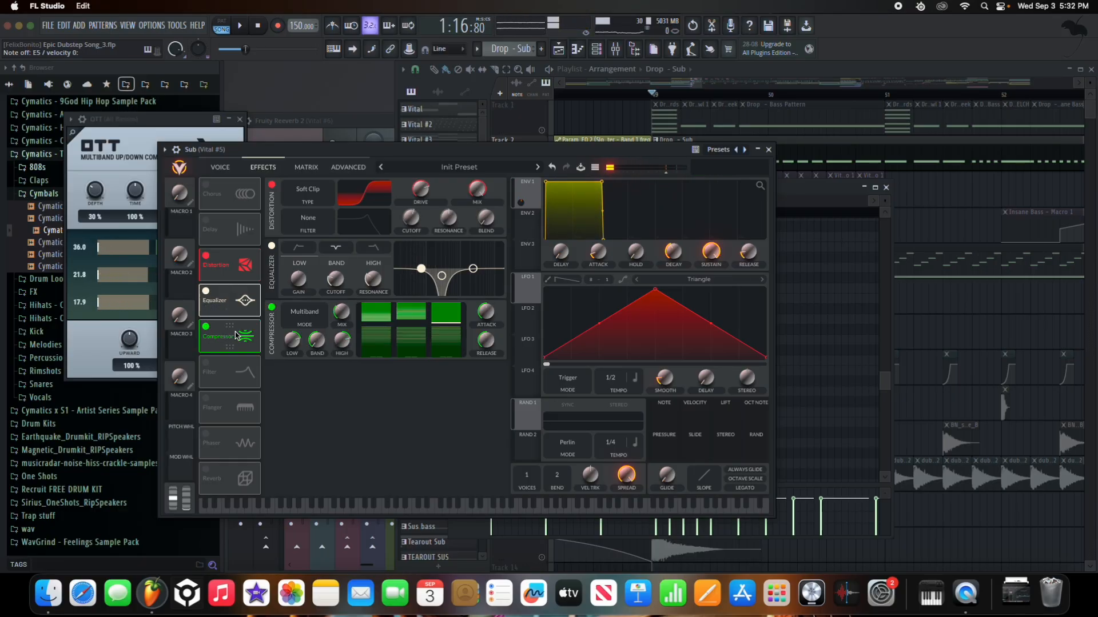
pyautogui.click(768, 149)
pyautogui.click(885, 187)
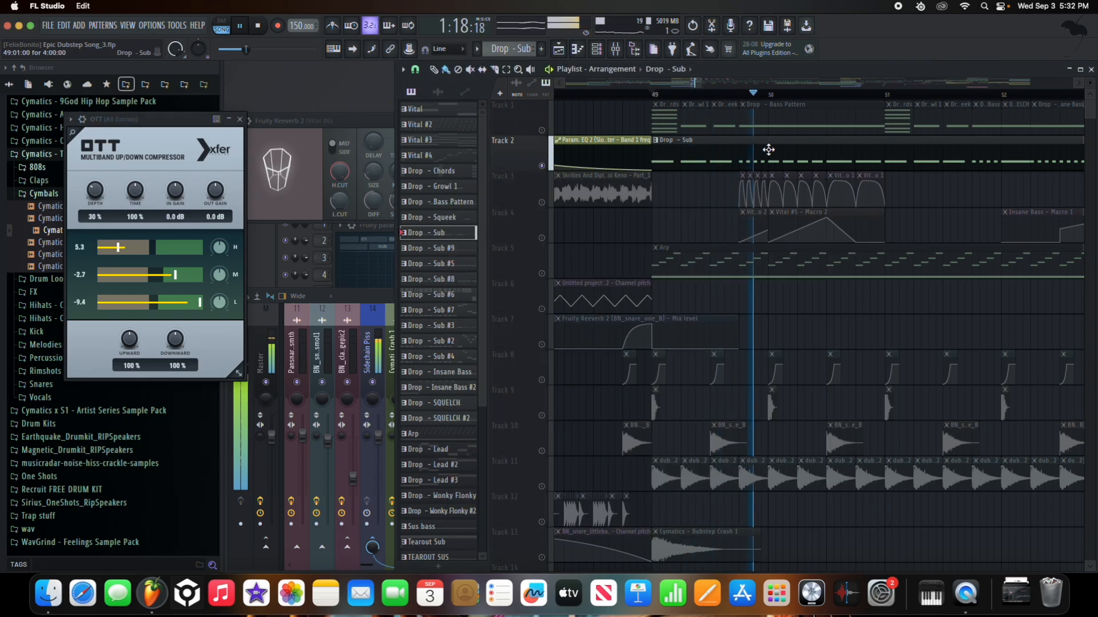
# - Unsolo Track 2, solo Track 1, and play from just after bar 49
pyautogui.press('space')
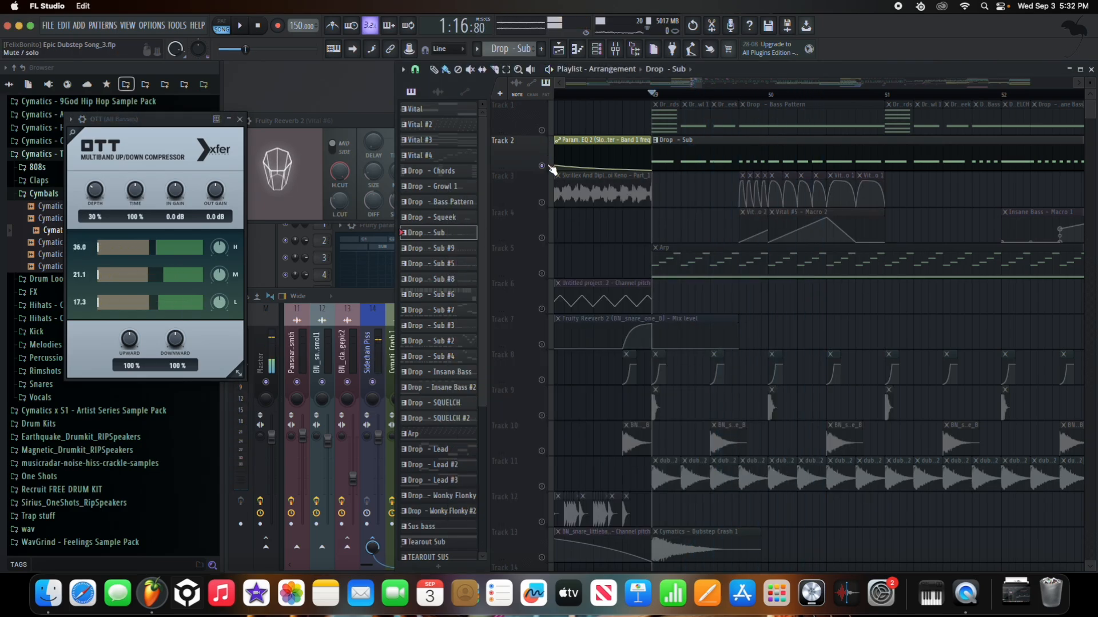
pyautogui.rightClick(546, 136)
pyautogui.click(546, 137)
pyautogui.rightClick(542, 131)
pyautogui.click(735, 93)
pyautogui.click(738, 93)
pyautogui.press('space')
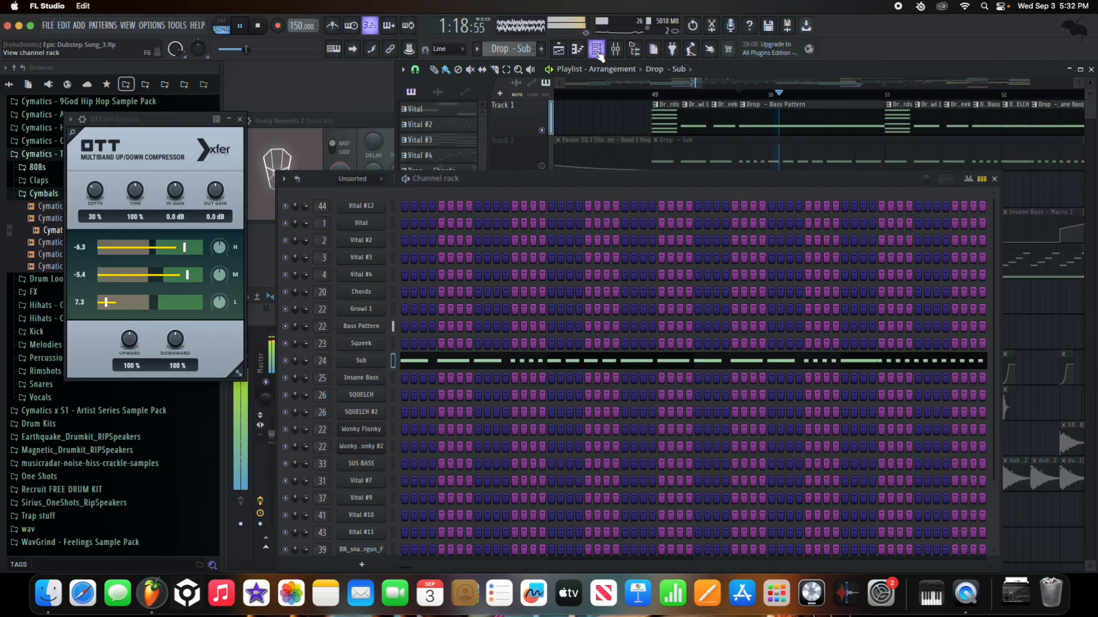
# - Clone the Bass Pattern channel as Bass Pattern #2 and bend its Vital LFO 1 into an arch
pyautogui.click(598, 50)
pyautogui.press('space')
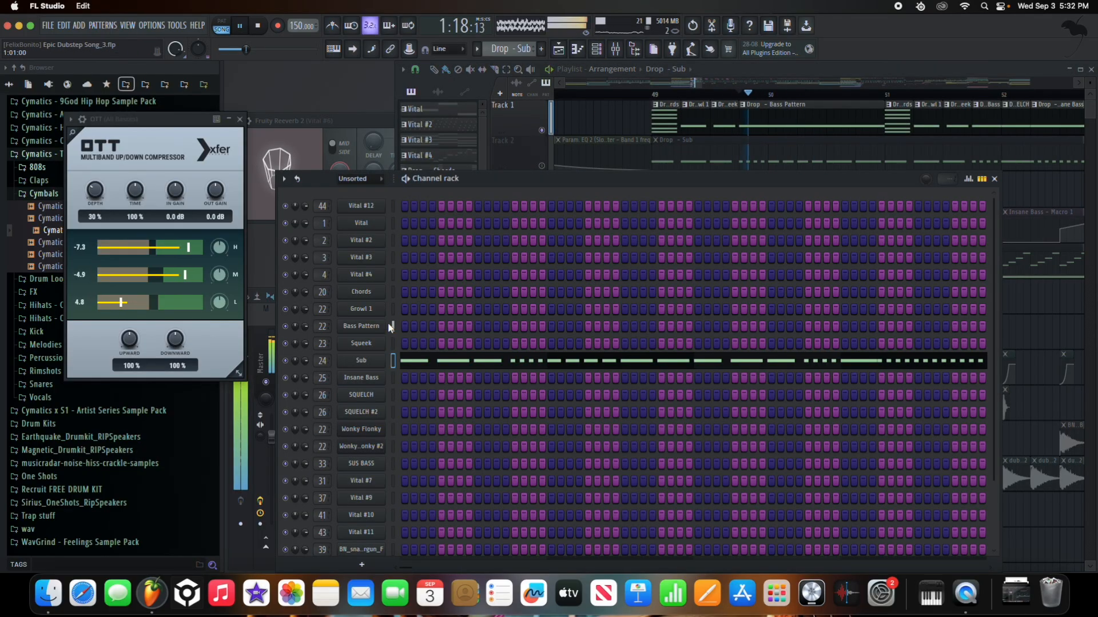
pyautogui.rightClick(380, 326)
pyautogui.click(443, 457)
pyautogui.moveTo(846, 278); pyautogui.dragTo(708, 243)
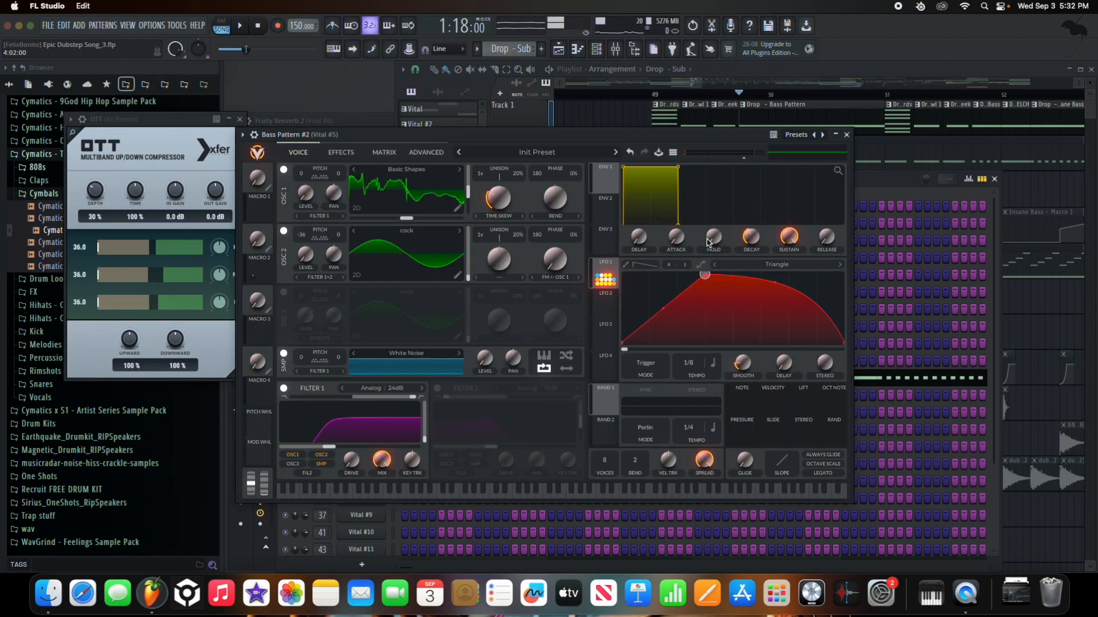
# - Bend LFO 1's rise into a convex curve and raise its peak slightly, checking at bar 50
pyautogui.moveTo(669, 326); pyautogui.dragTo(724, 289)
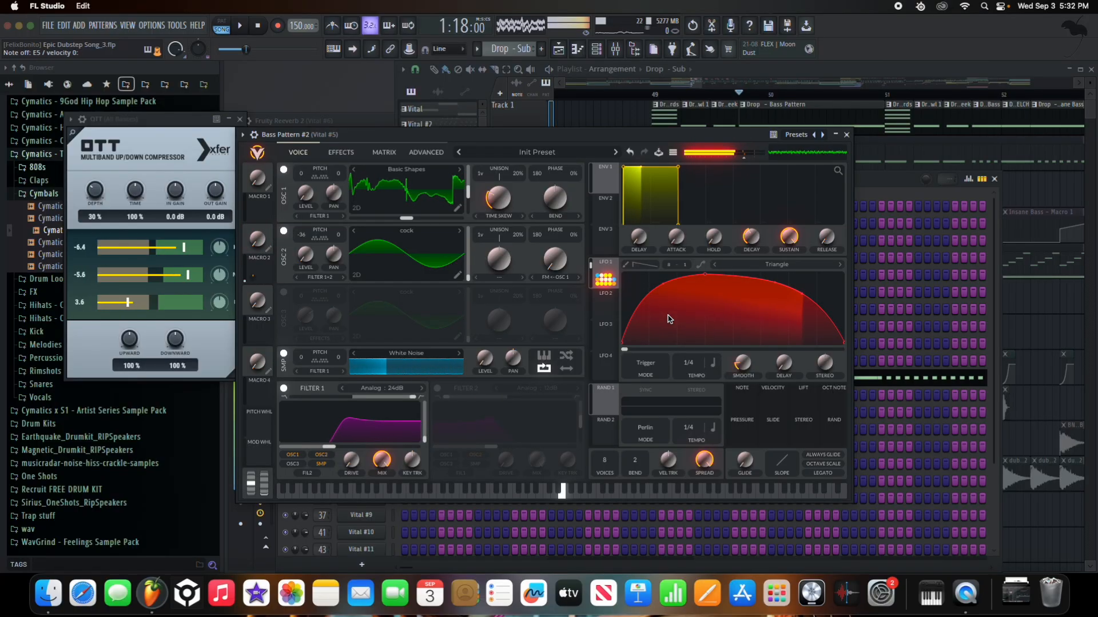
pyautogui.moveTo(750, 95)
pyautogui.mouseDown()
pyautogui.moveTo(869, 95)
pyautogui.moveTo(771, 97)
pyautogui.mouseUp()
pyautogui.press('space')
pyautogui.moveTo(739, 132); pyautogui.dragTo(510, 88)
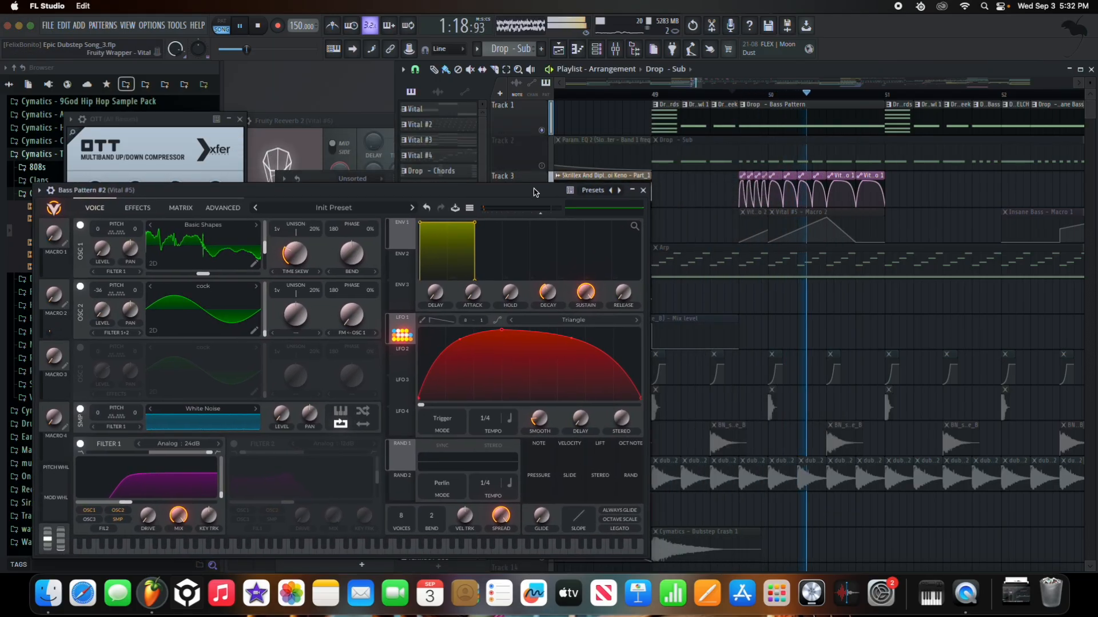
pyautogui.press('space')
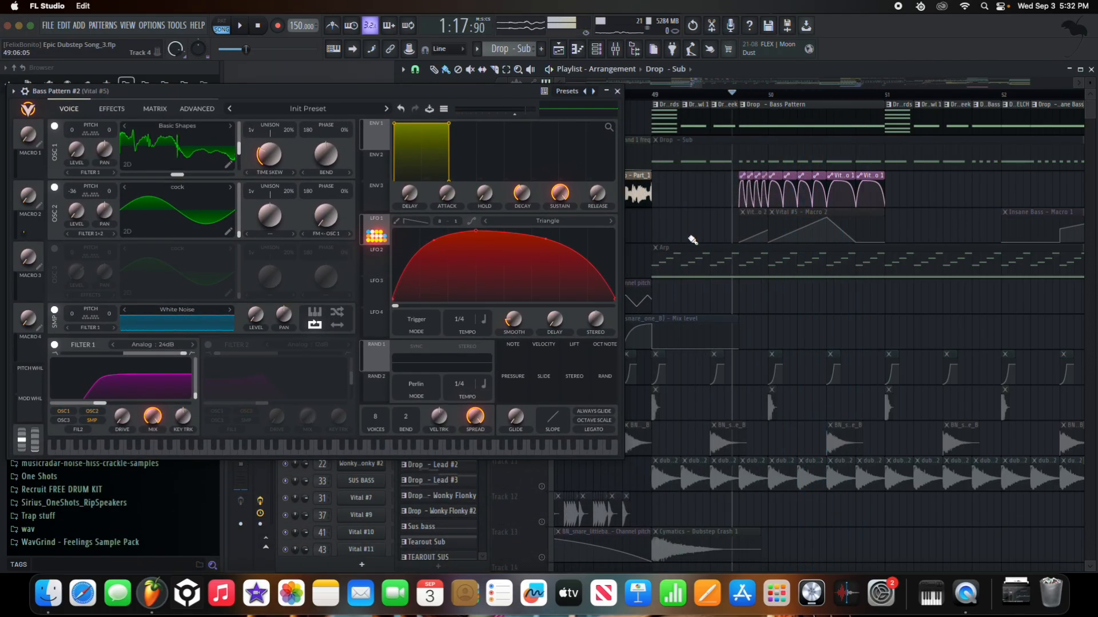
pyautogui.moveTo(511, 96); pyautogui.dragTo(430, 116)
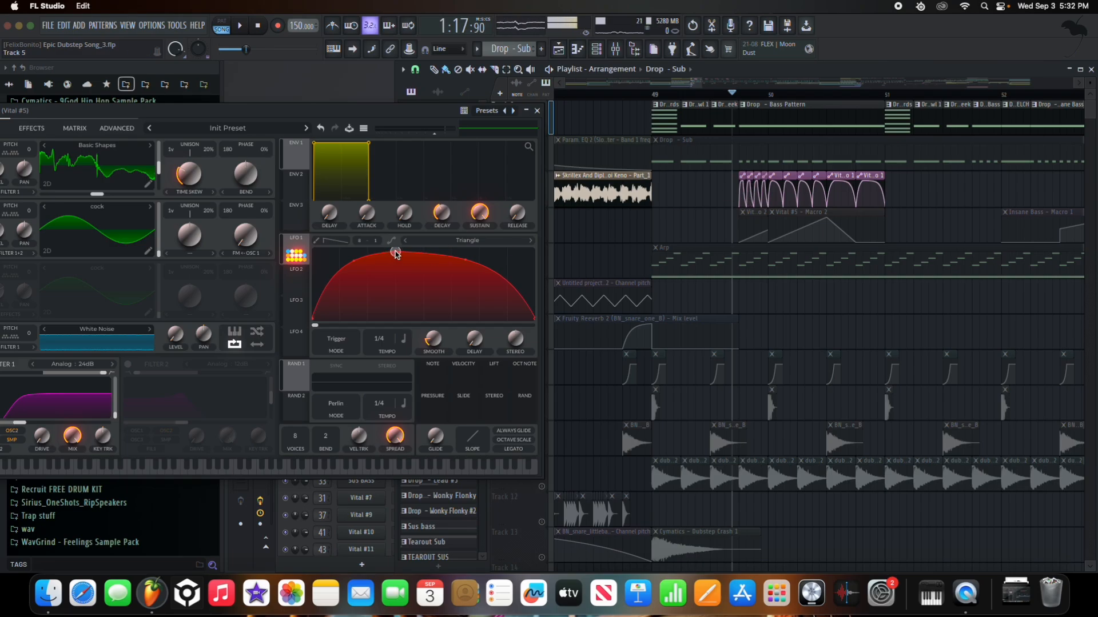
pyautogui.moveTo(395, 252); pyautogui.dragTo(395, 250)
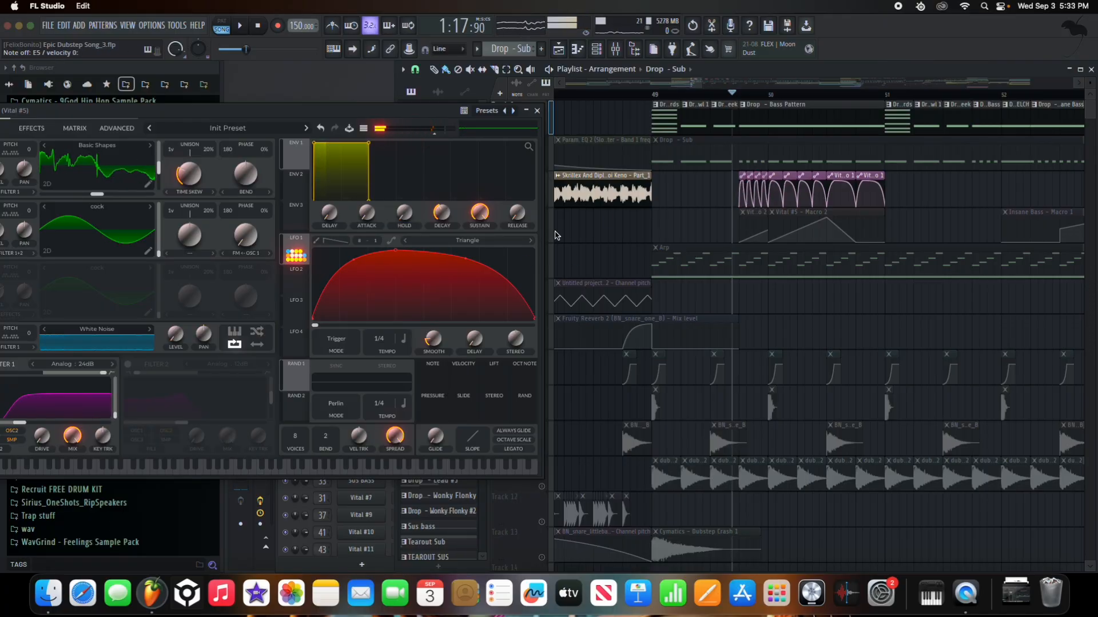
pyautogui.moveTo(434, 114); pyautogui.dragTo(314, 116)
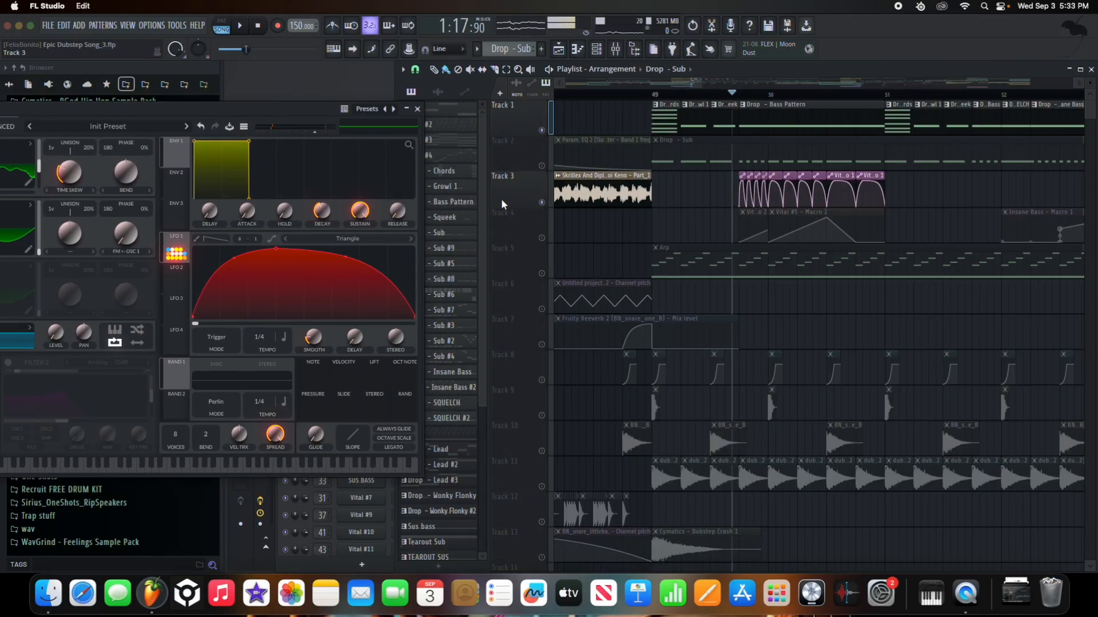
# - Unmute Track 4's macro automation clips and play the drop from bar 49
pyautogui.click(541, 238)
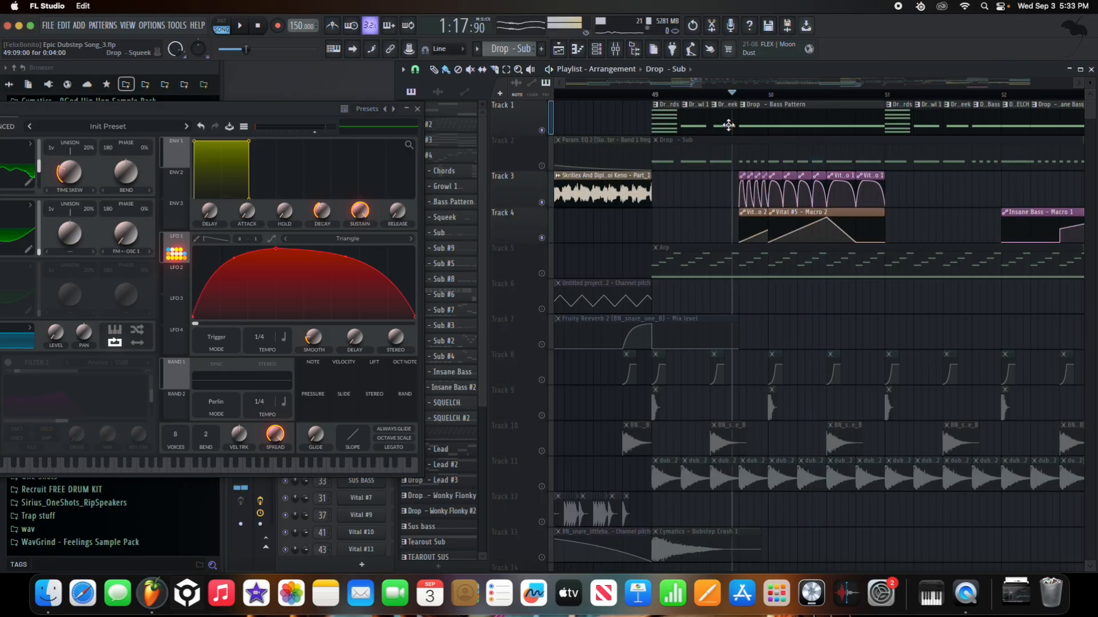
pyautogui.click(746, 96)
pyautogui.hscroll(2, 764, 231)
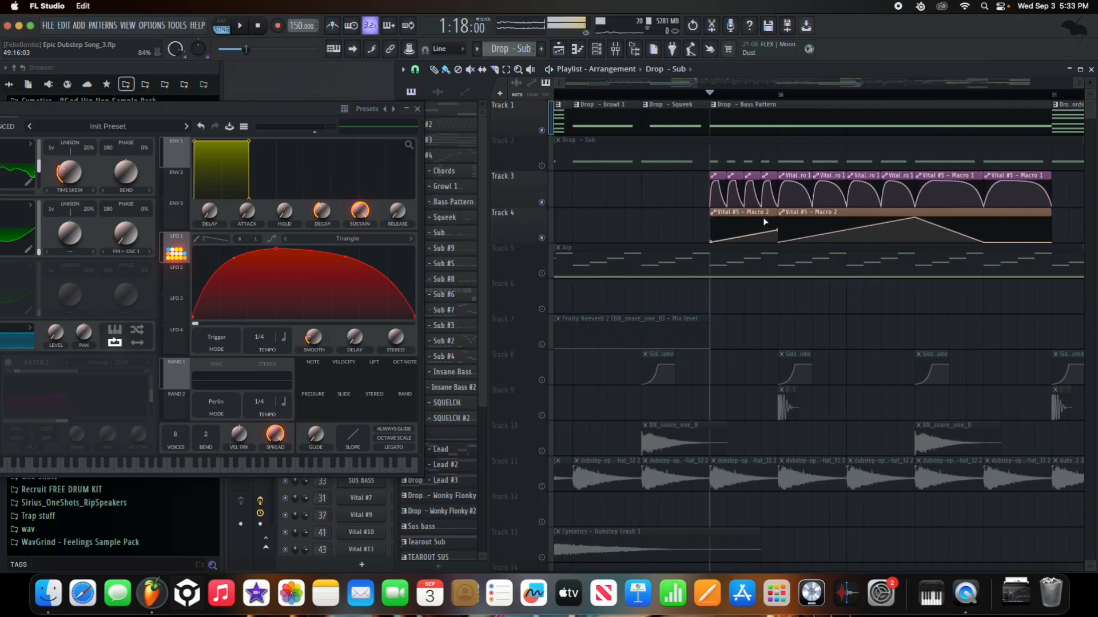
pyautogui.press('space')
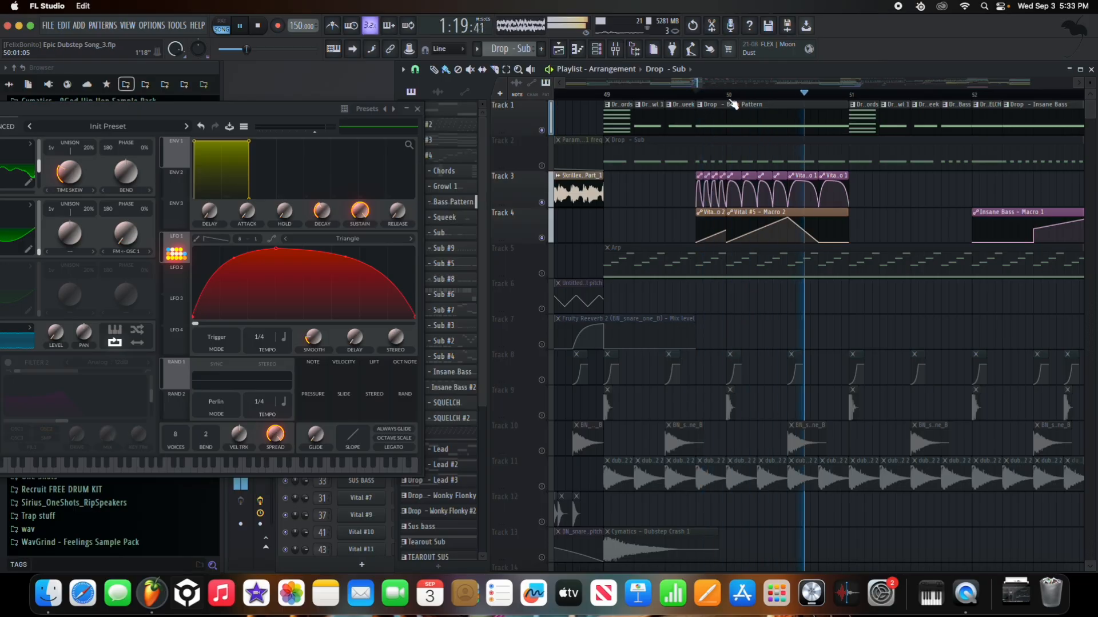
pyautogui.press('space')
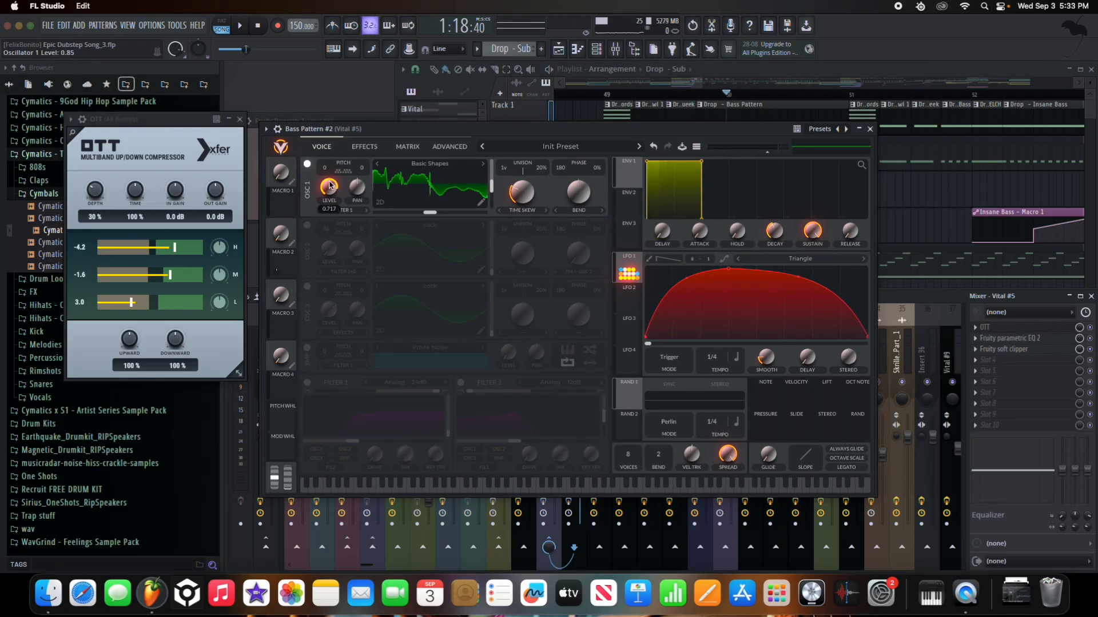
# - Lower oscillator 1's level slightly and set its spectral morph amount to about 30%
pyautogui.moveTo(330, 185); pyautogui.dragTo(329, 188)
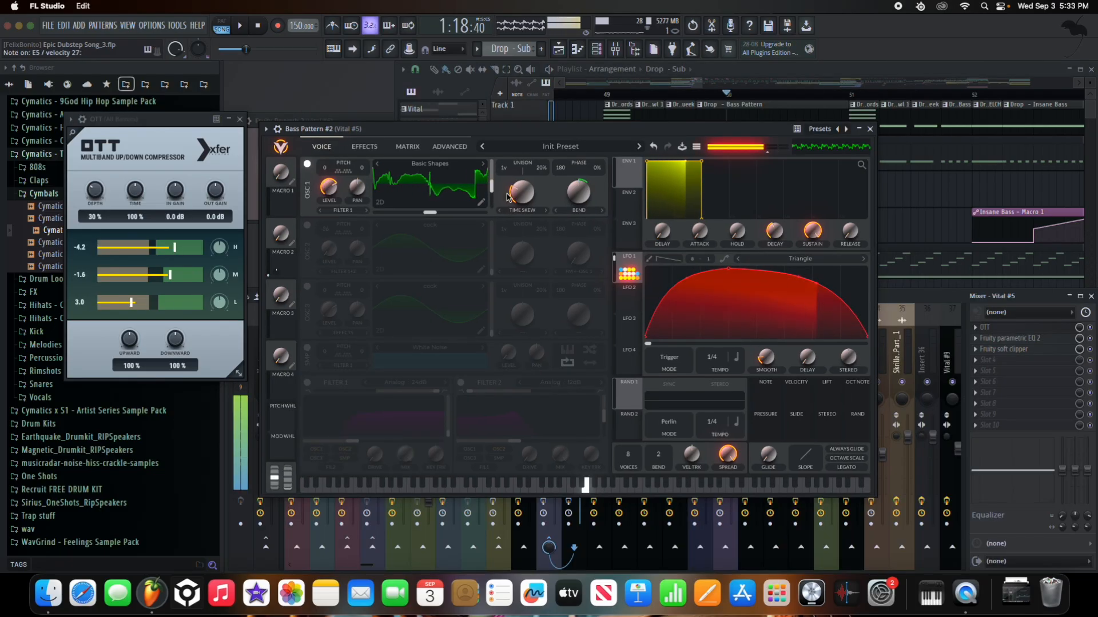
pyautogui.moveTo(518, 195); pyautogui.dragTo(524, 214)
pyautogui.click(529, 215)
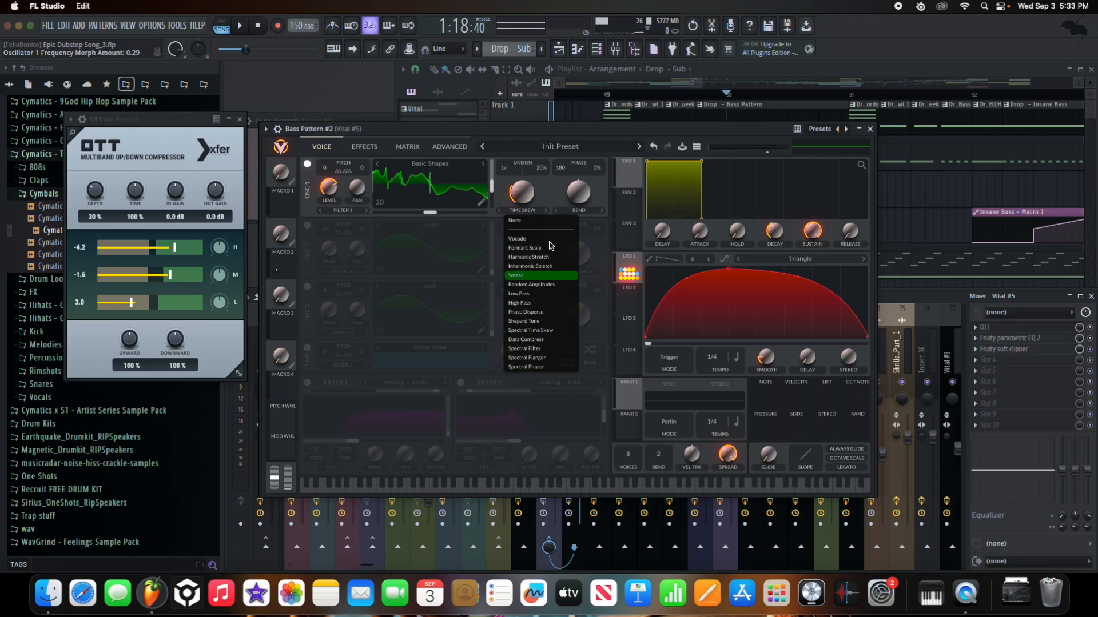
pyautogui.moveTo(535, 197); pyautogui.dragTo(531, 192)
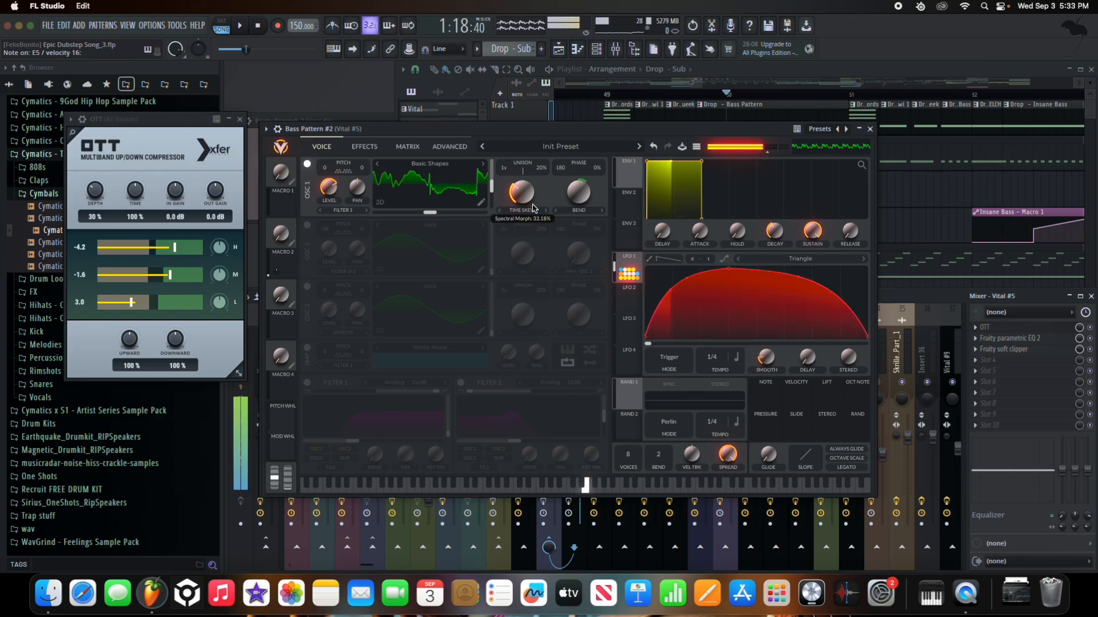
pyautogui.click(594, 213)
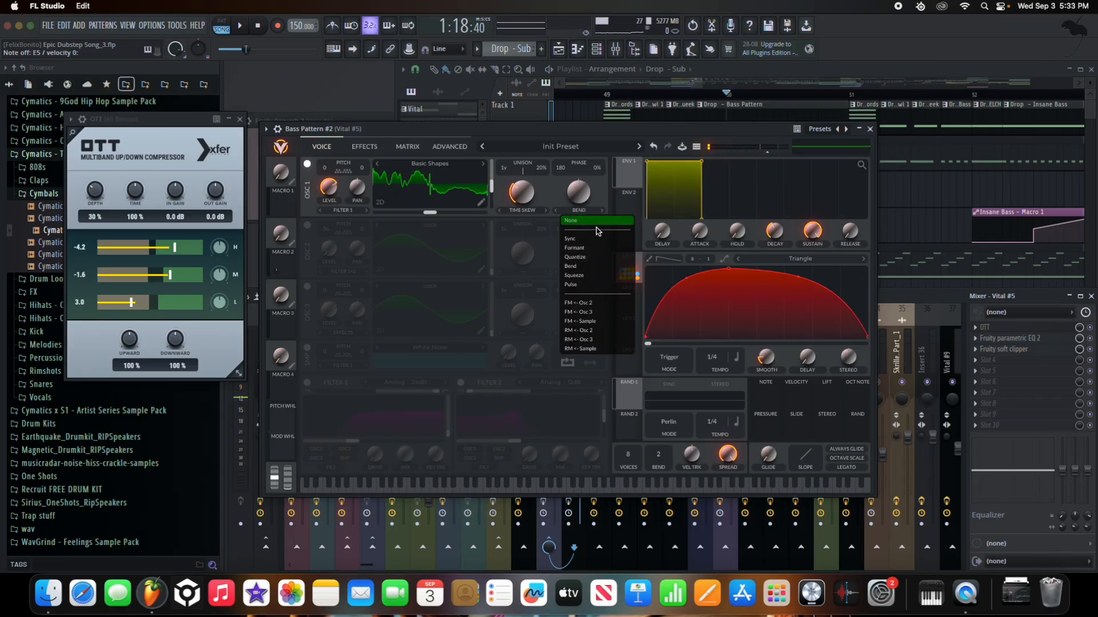
pyautogui.click(550, 190)
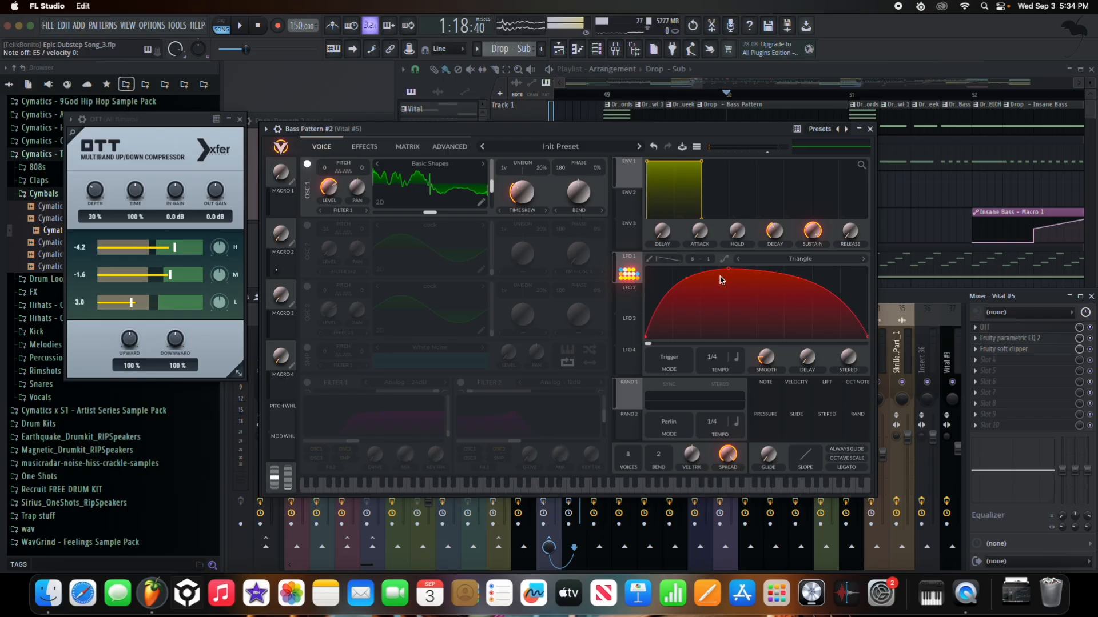
# - Power on OSC 2, the white-noise SMP layer and Filter 1, auditioning with test notes
pyautogui.click(307, 227)
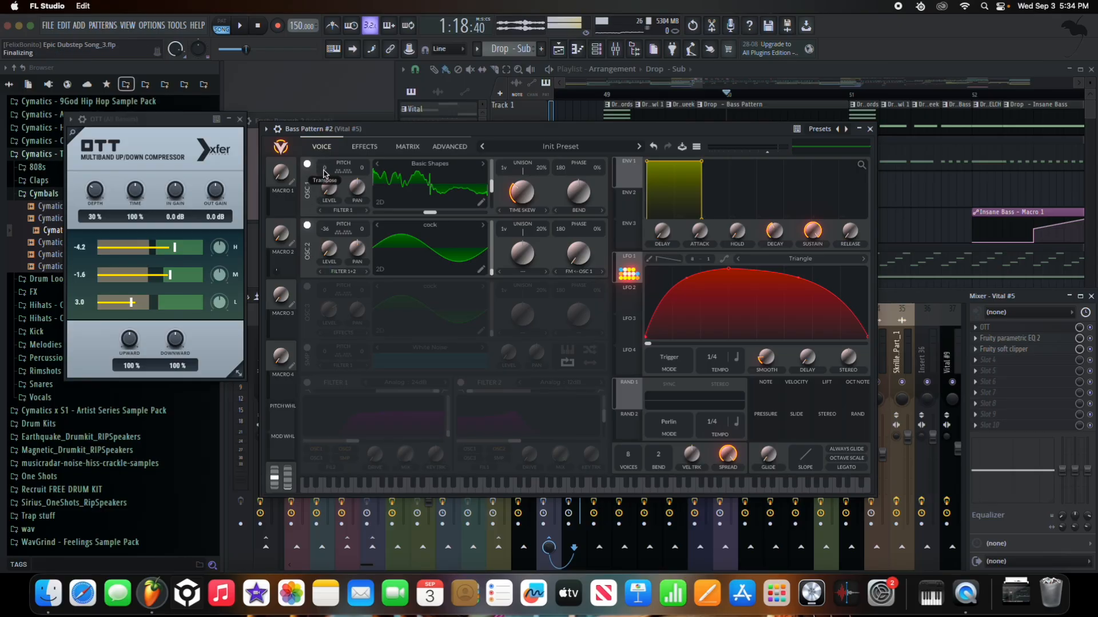
pyautogui.press('c')
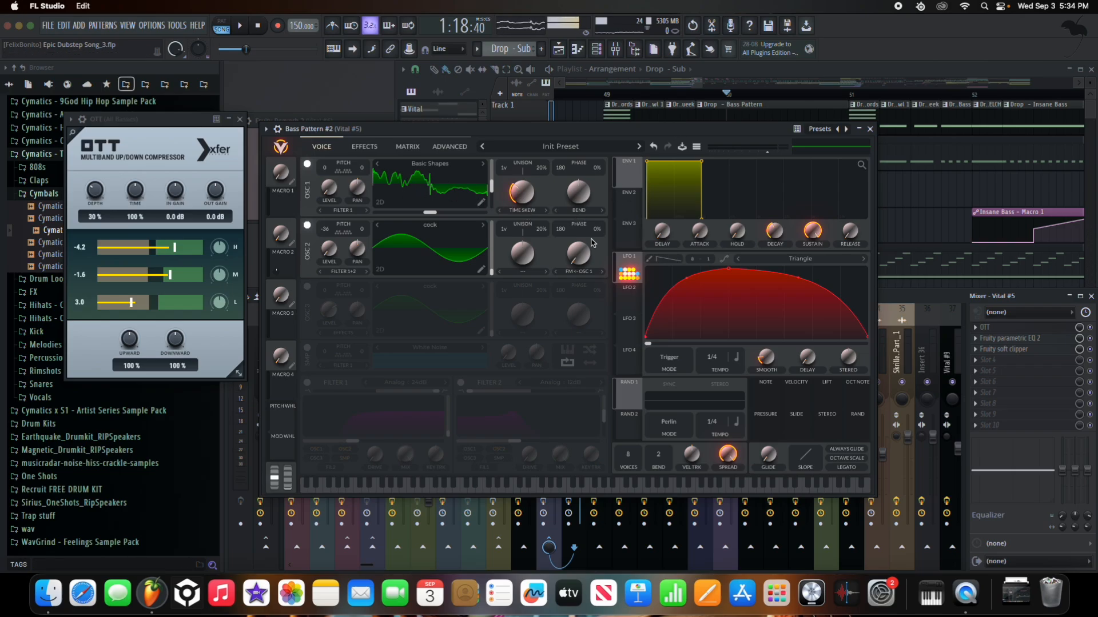
pyautogui.press('c')
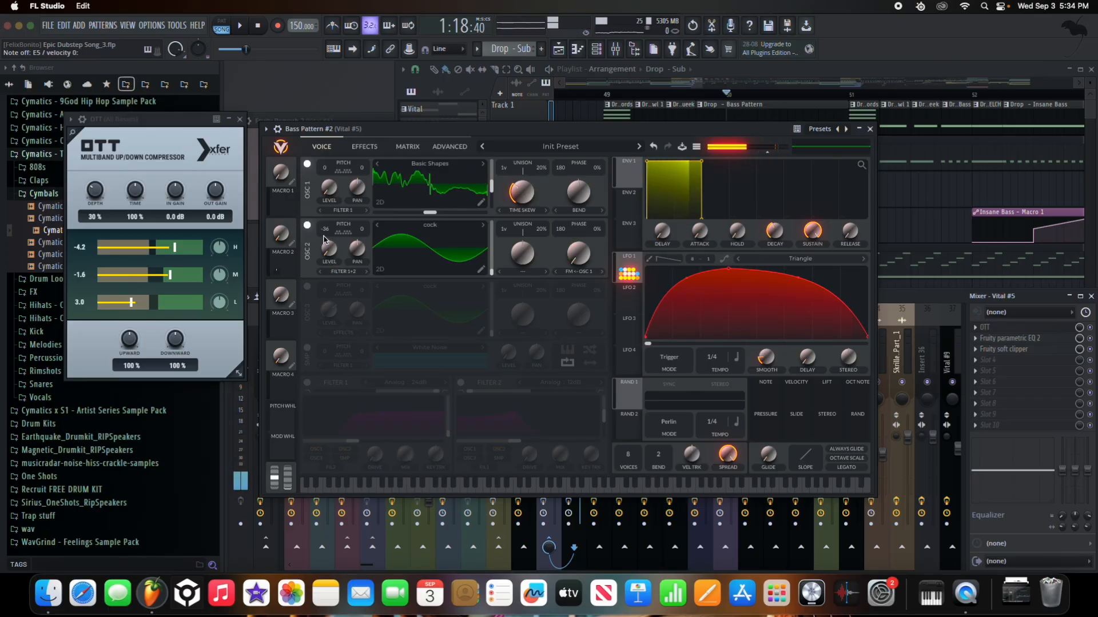
pyautogui.click(309, 349)
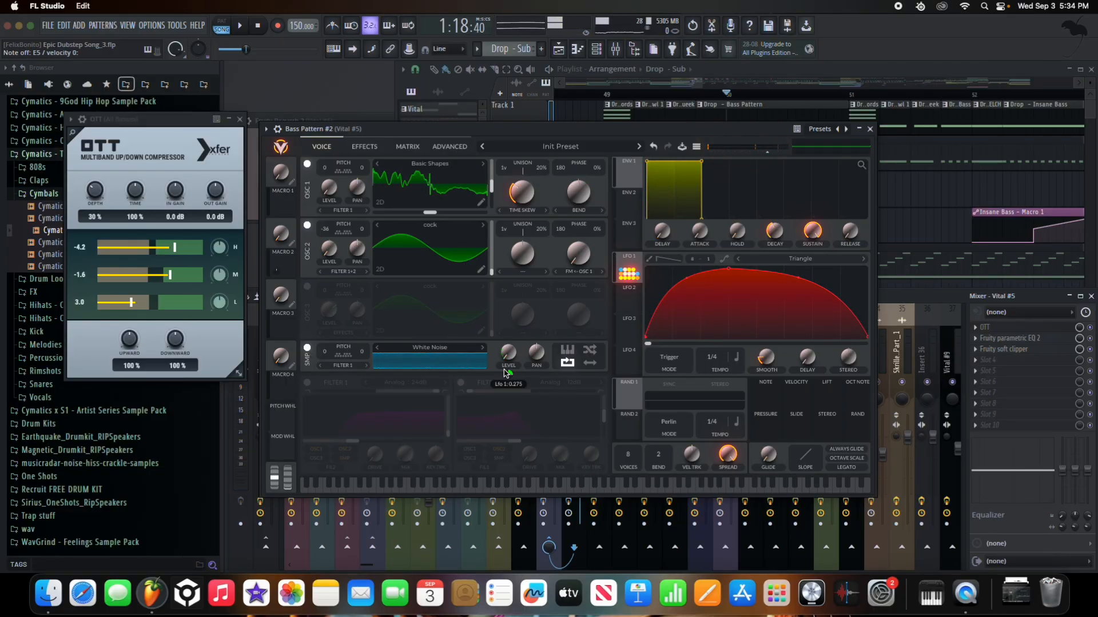
pyautogui.click(307, 382)
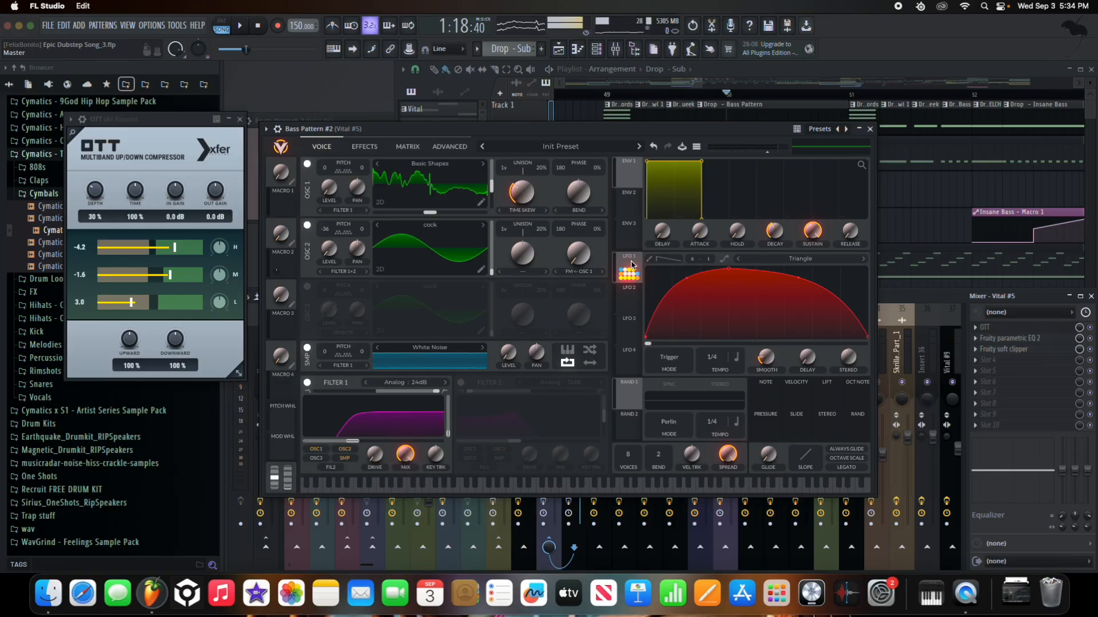
pyautogui.press('e')
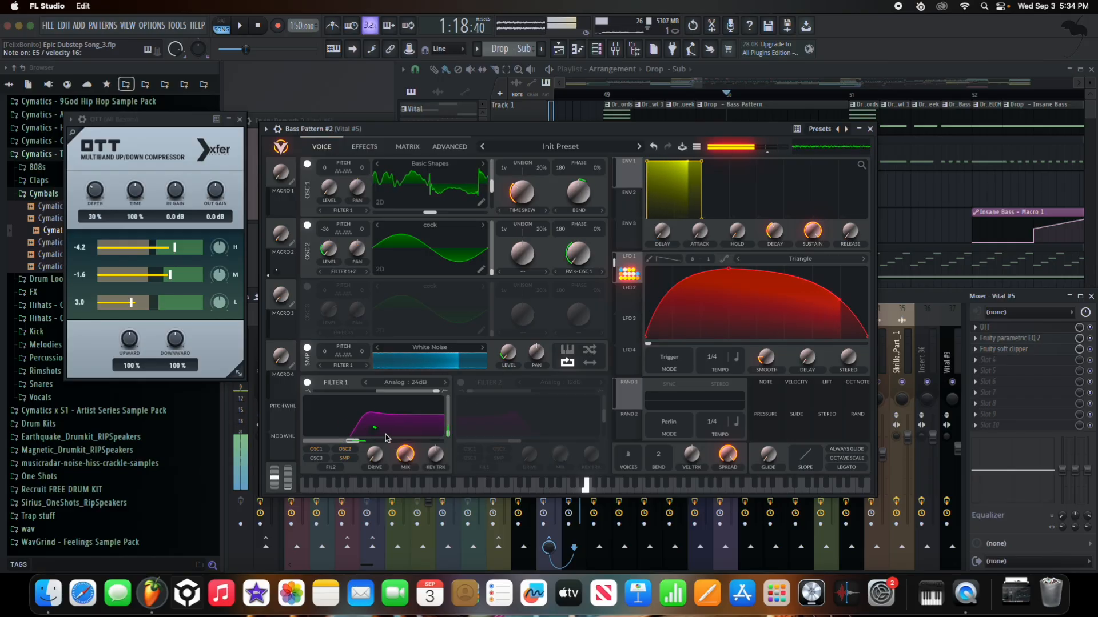
pyautogui.press('e')
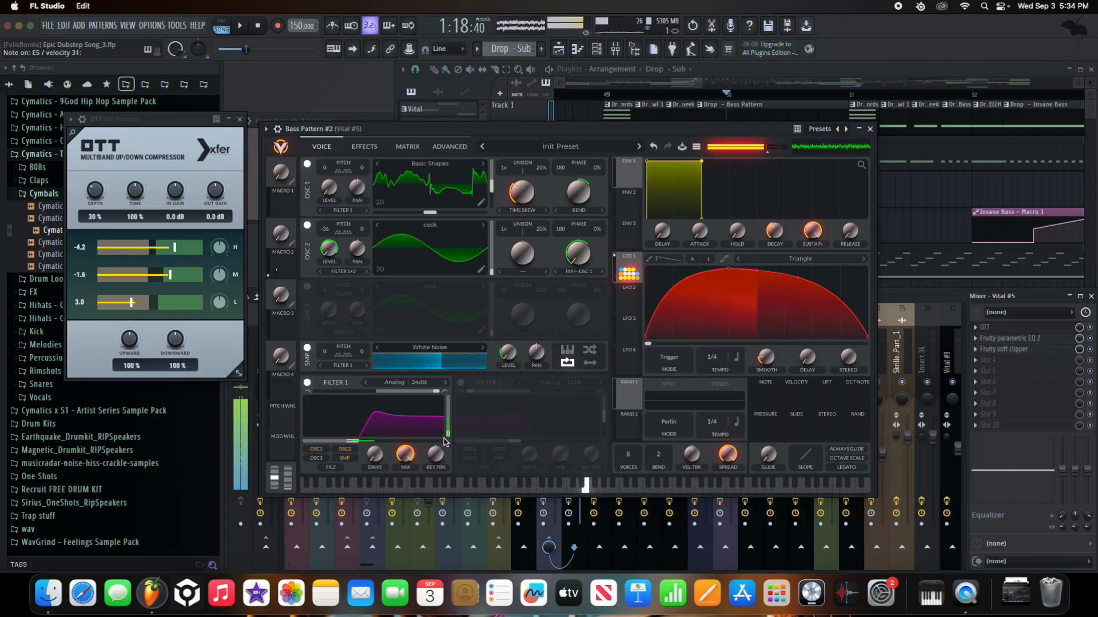
pyautogui.moveTo(374, 432)
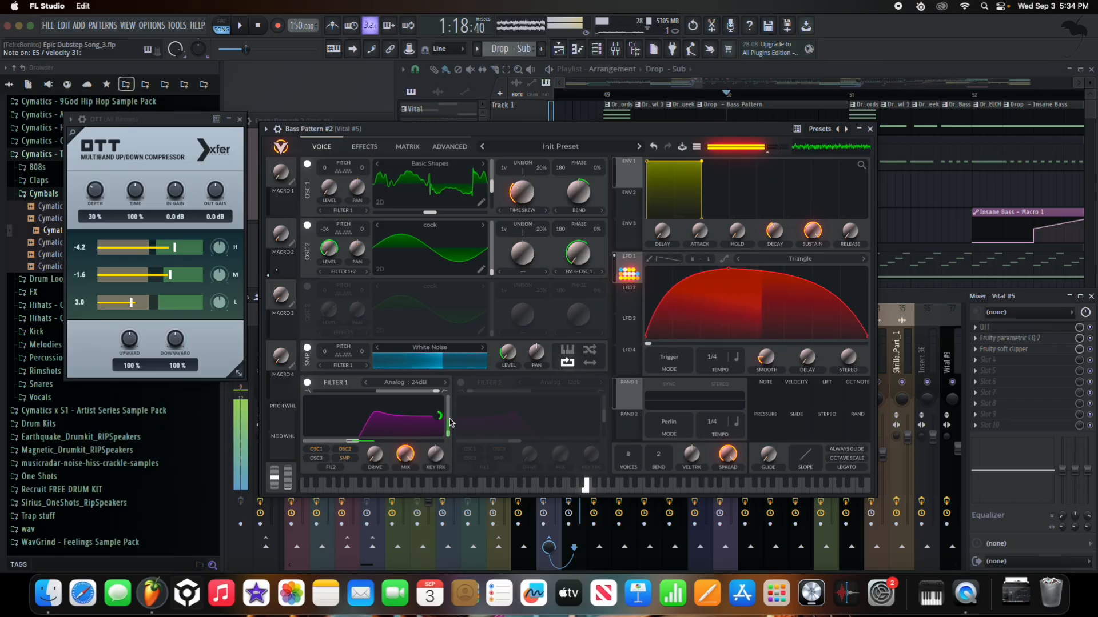
pyautogui.click(364, 148)
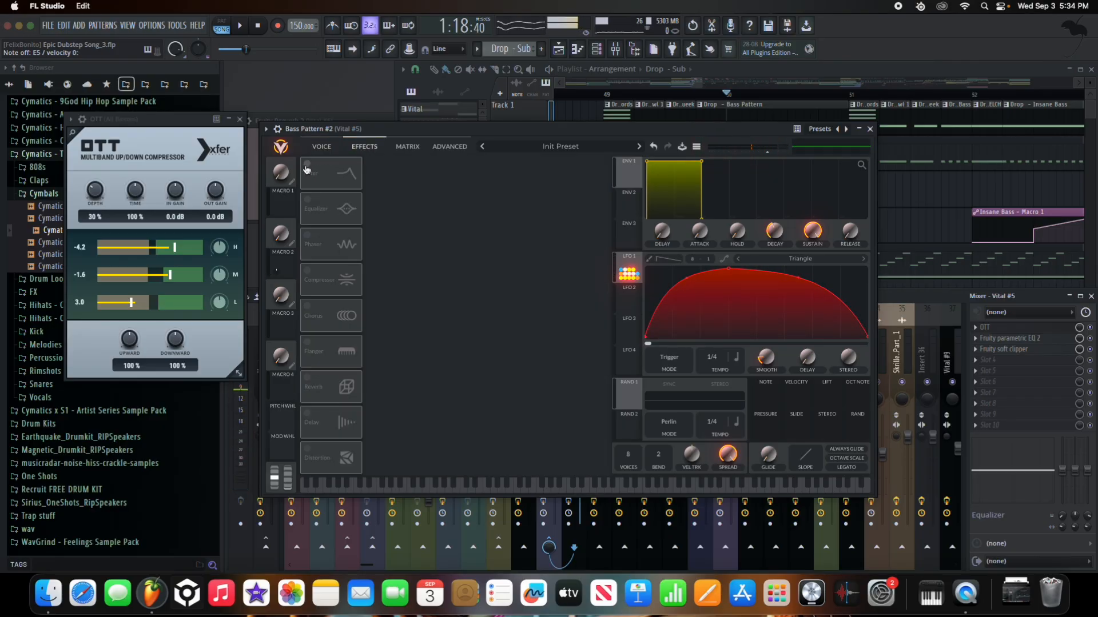
# - Enable the Filter effect with the Low High Comb type and turn on the Equalizer
pyautogui.click(307, 166)
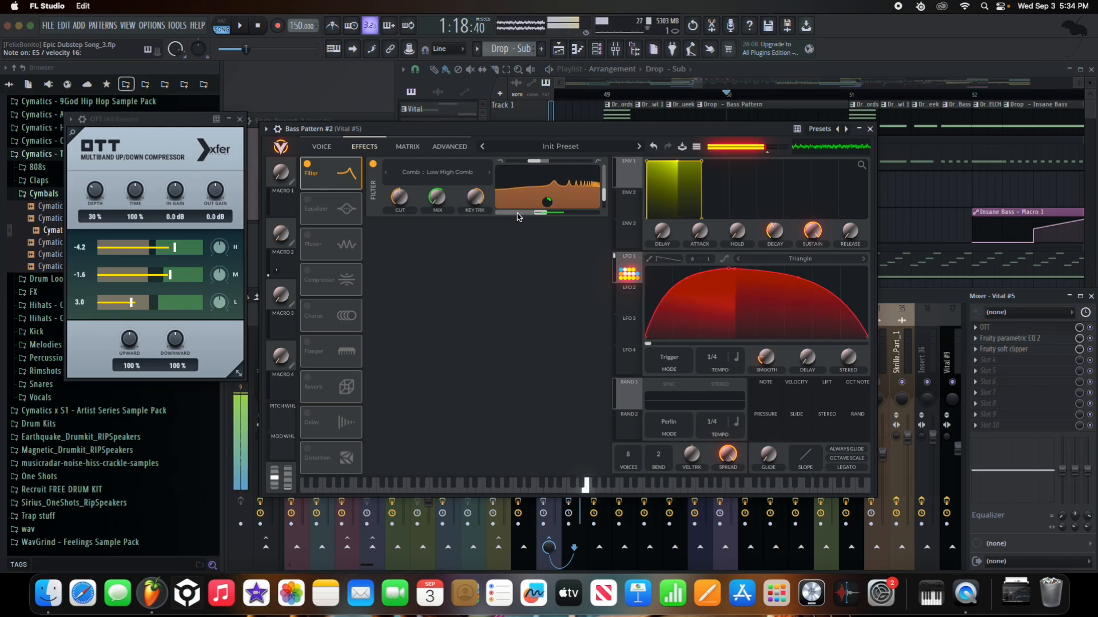
pyautogui.click(438, 175)
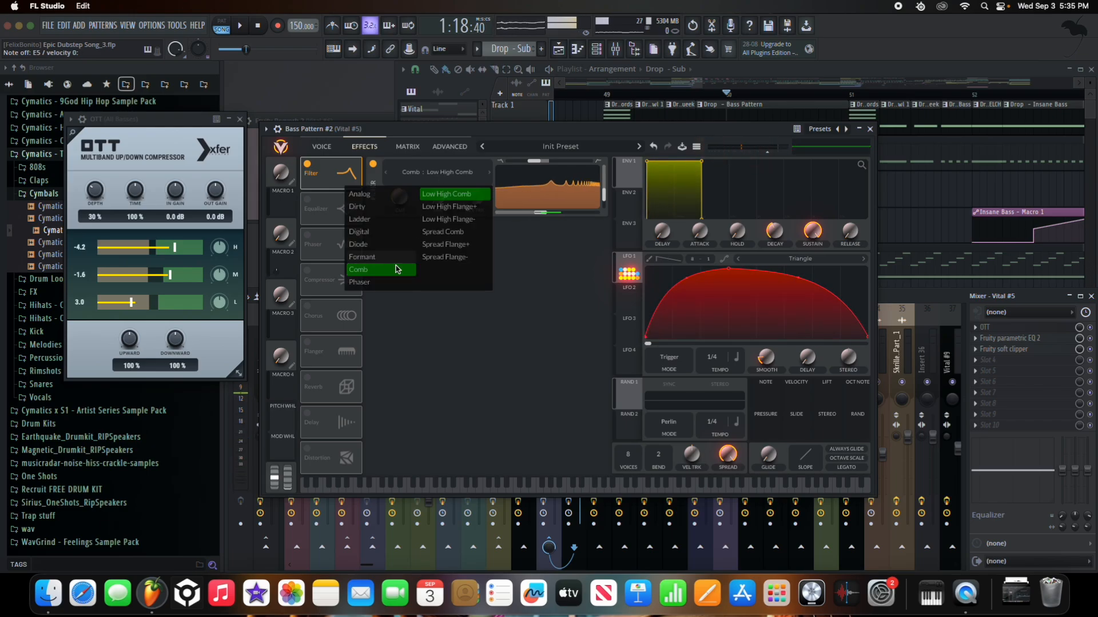
pyautogui.click(570, 269)
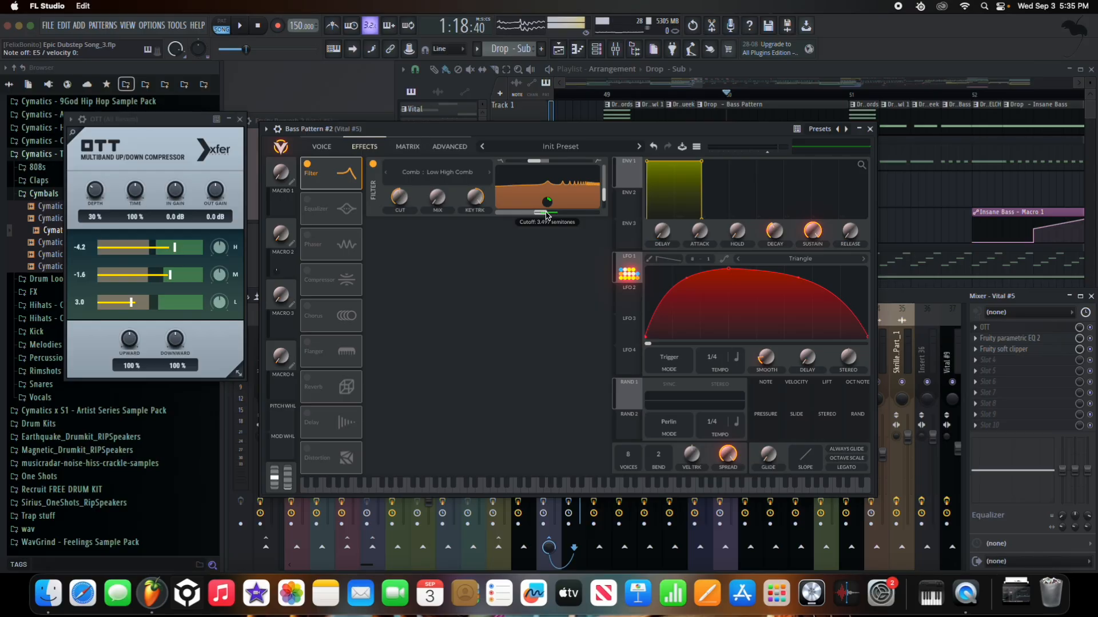
pyautogui.click(334, 215)
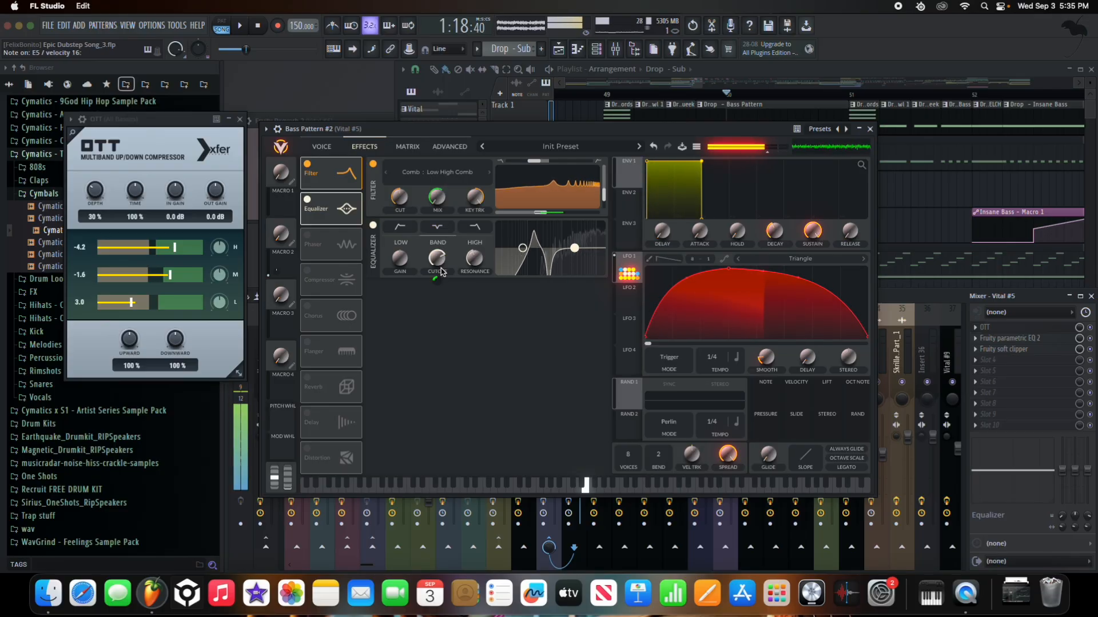
pyautogui.moveTo(643, 130); pyautogui.dragTo(644, 87)
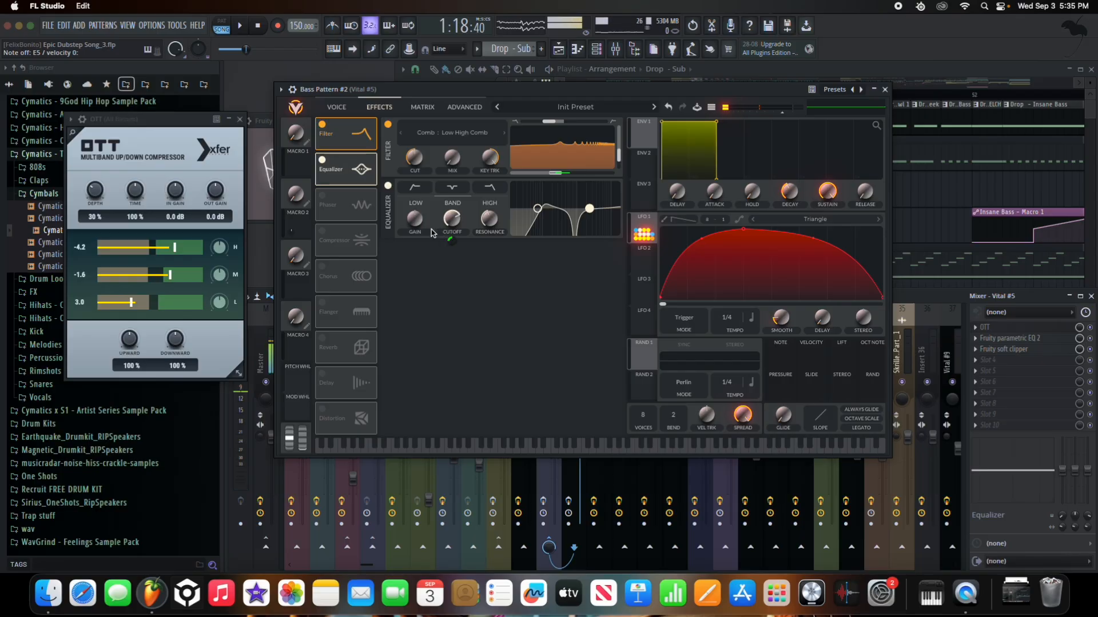
# - Enable Phaser, Compressor and Chorus, leave Flanger off, and close the Bass Pattern synth window
pyautogui.click(341, 214)
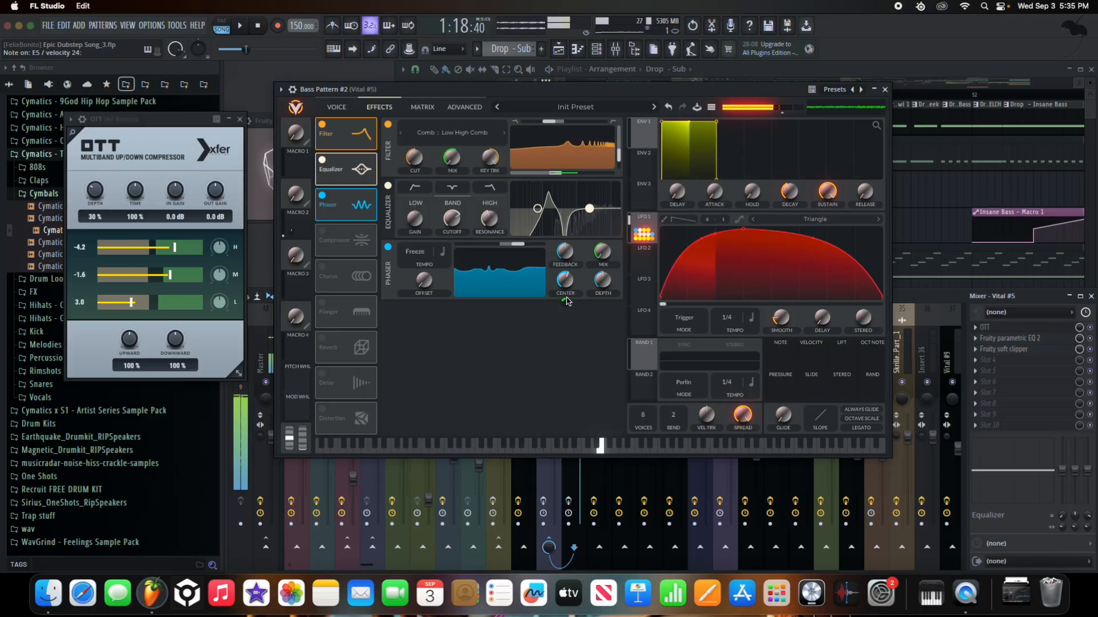
pyautogui.moveTo(567, 304)
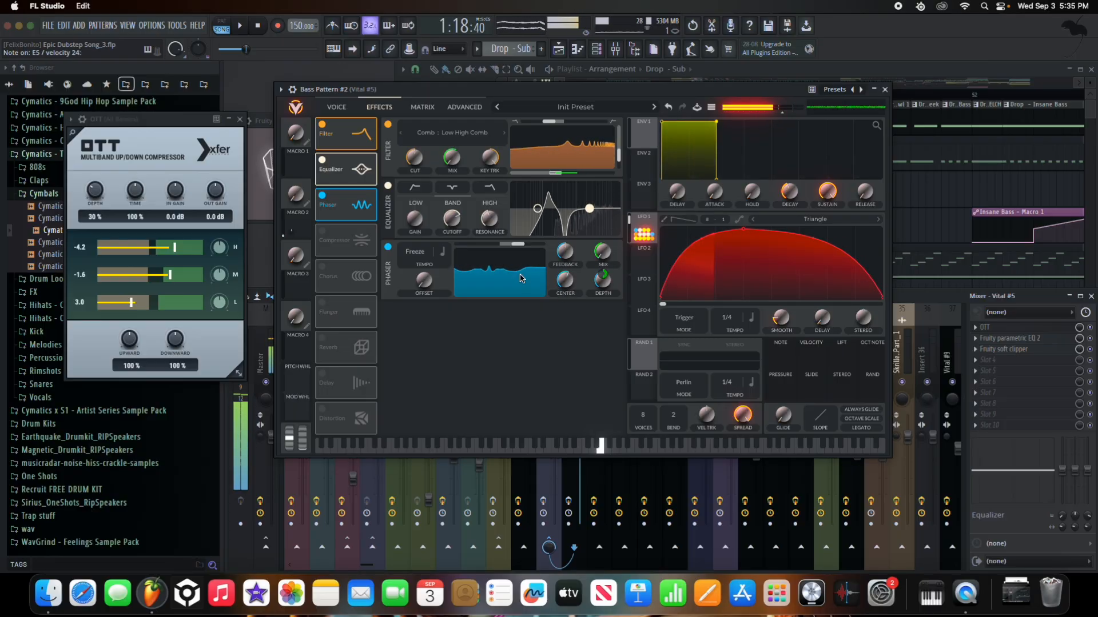
pyautogui.click(324, 238)
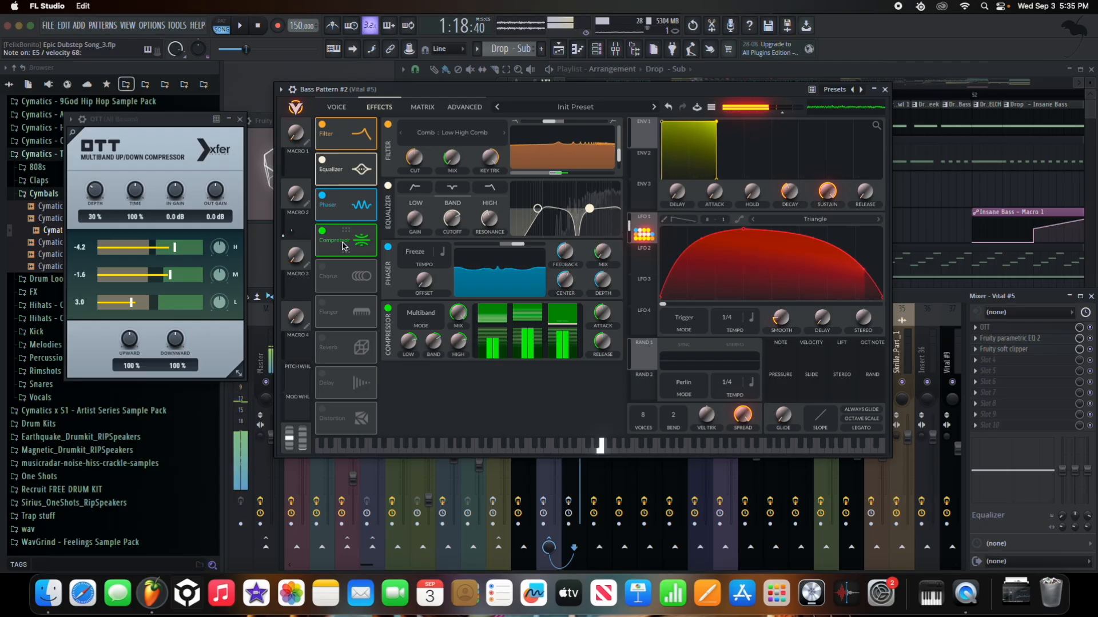
pyautogui.click(322, 267)
pyautogui.click(323, 303)
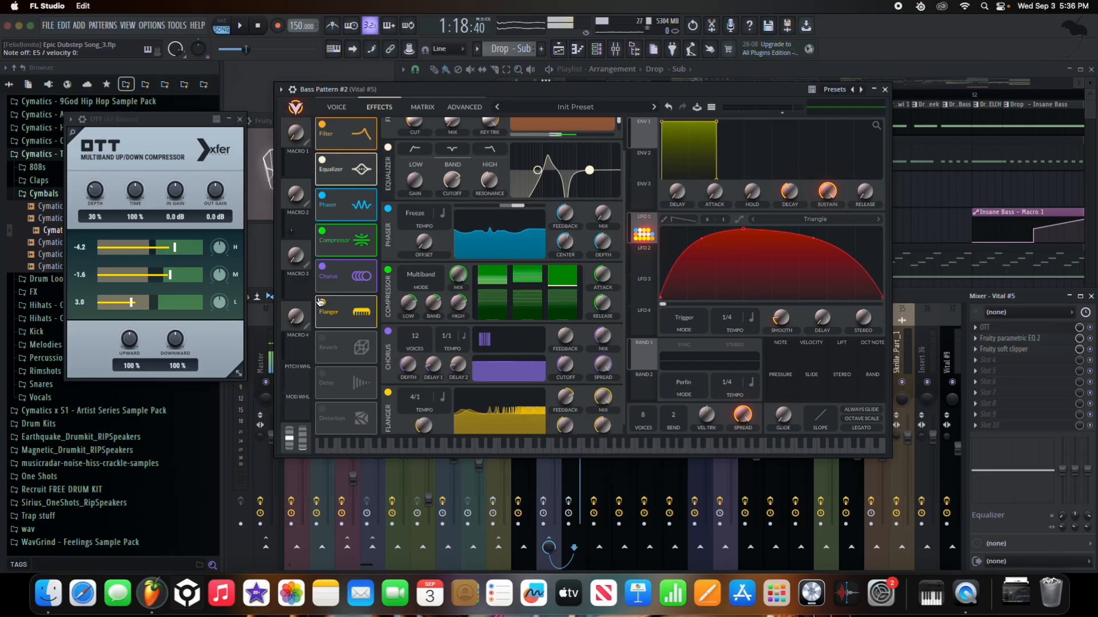
pyautogui.click(321, 301)
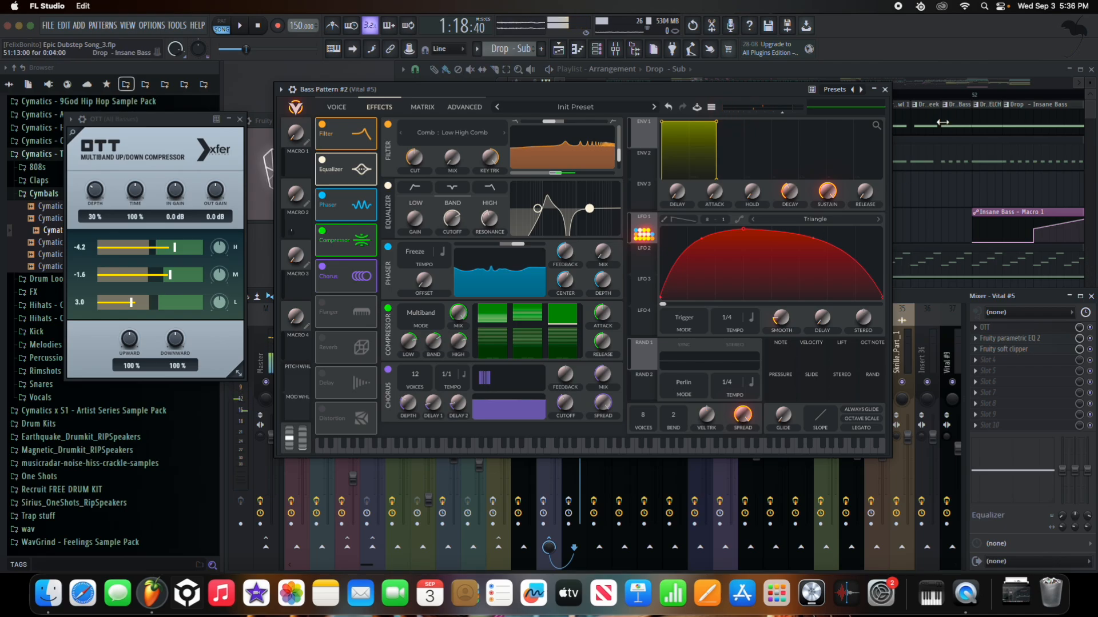
pyautogui.click(885, 91)
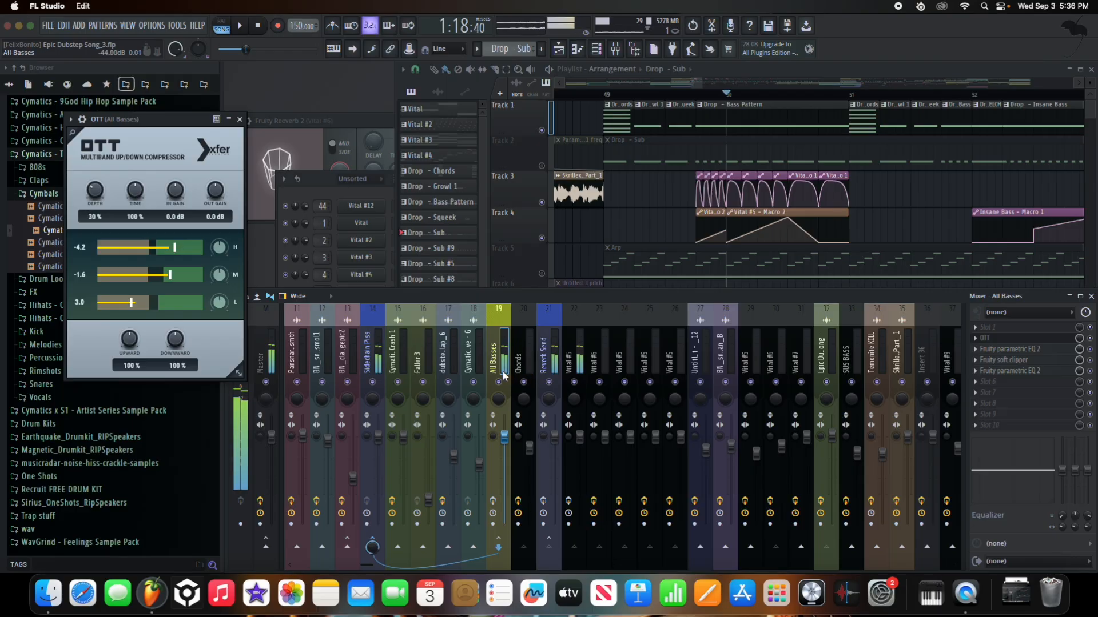
# - Select the Vital #5 mixer insert and play the drop from the Bass Pattern start
pyautogui.click(574, 361)
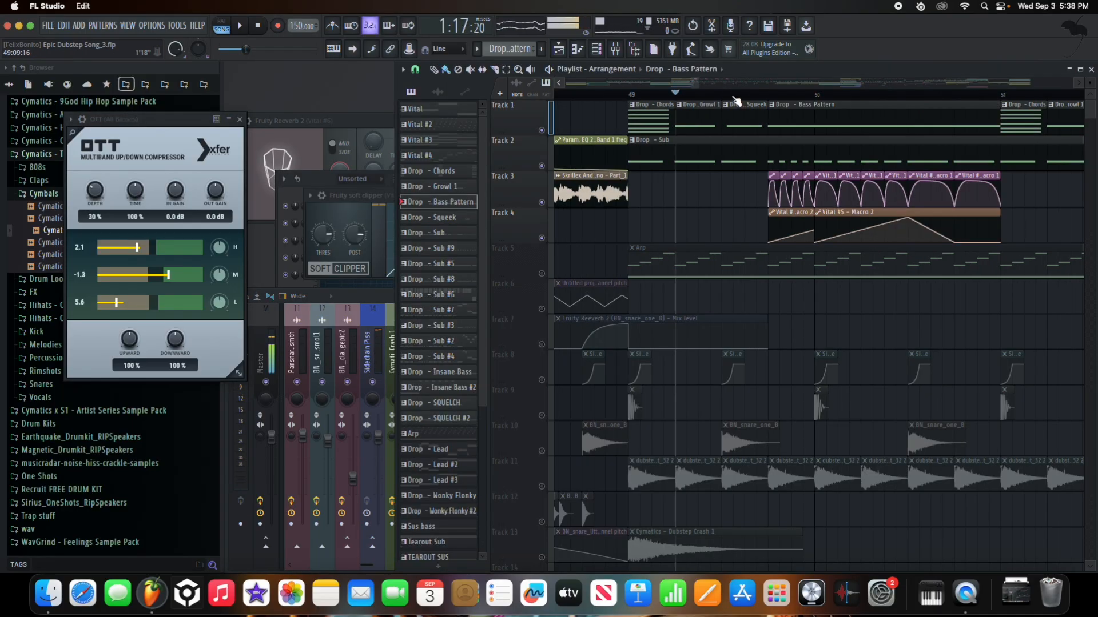
pyautogui.press('space')
pyautogui.click(772, 97)
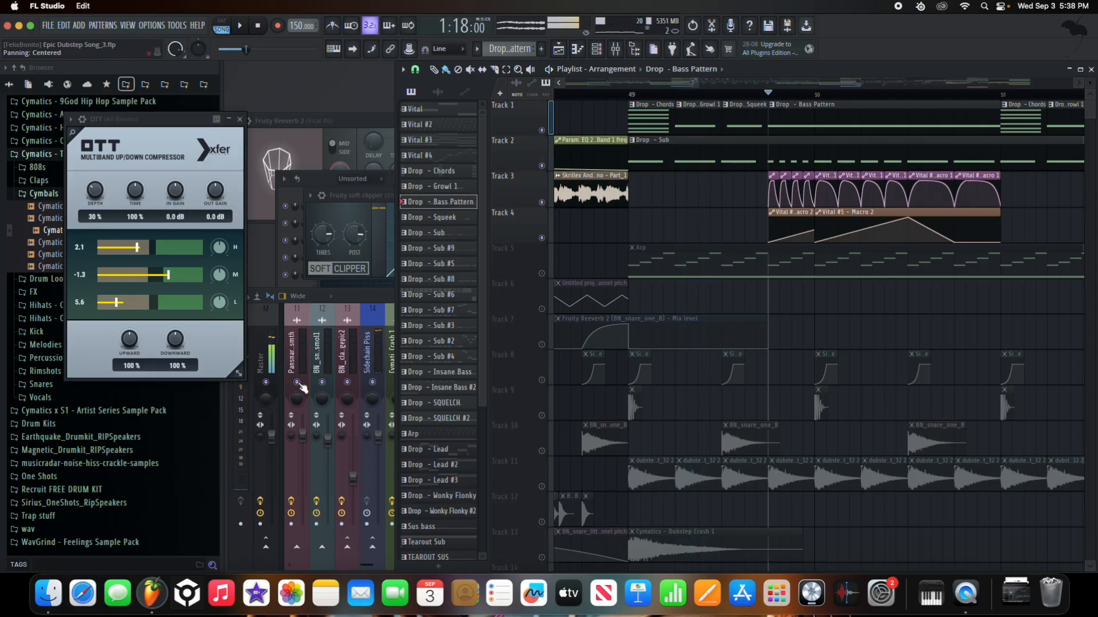
pyautogui.click(374, 301)
pyautogui.press('space')
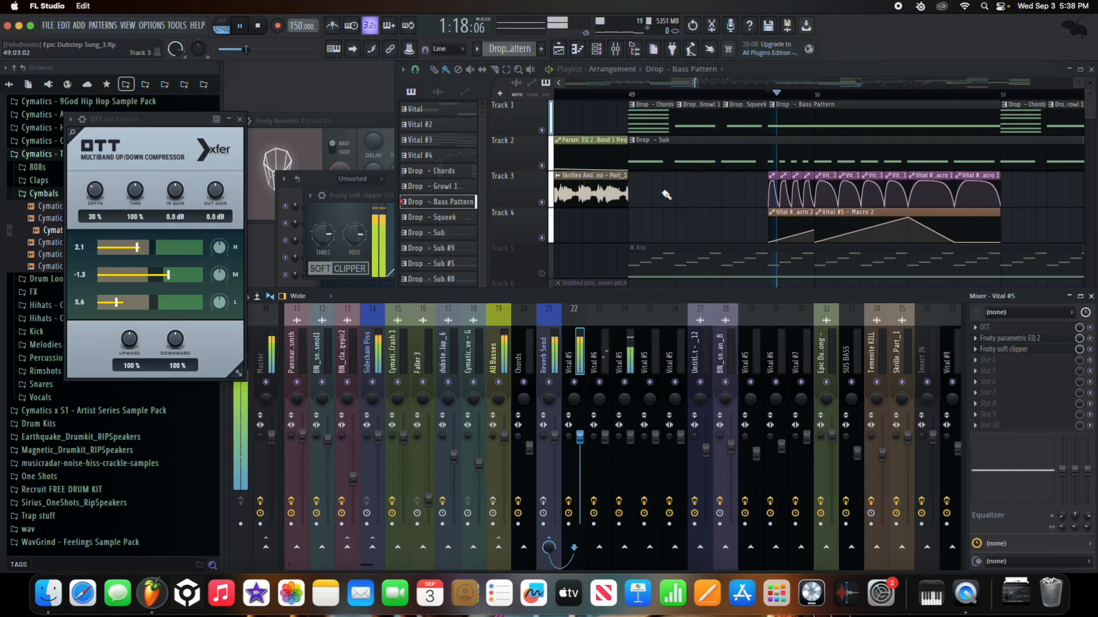
pyautogui.press('space')
pyautogui.click(681, 97)
pyautogui.press('space')
pyautogui.click(773, 96)
pyautogui.press('space')
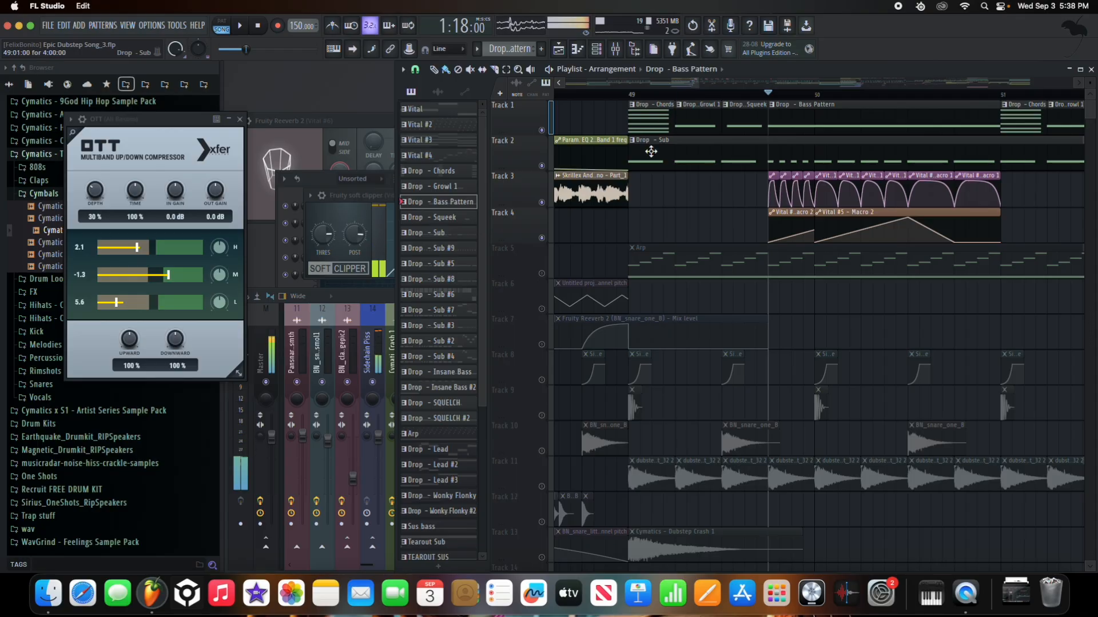
# - Open the Bass Pattern's piano roll and its Vital synth window
pyautogui.scroll(-5, 652, 152)
pyautogui.scroll(5, 749, 167)
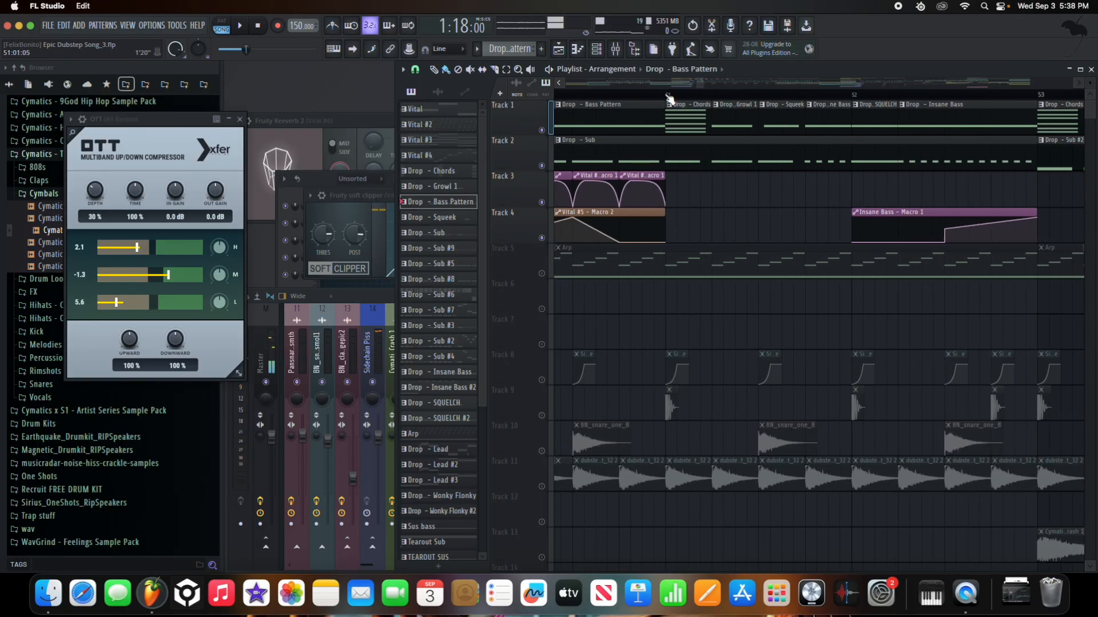
pyautogui.press('F7')
pyautogui.click(728, 190)
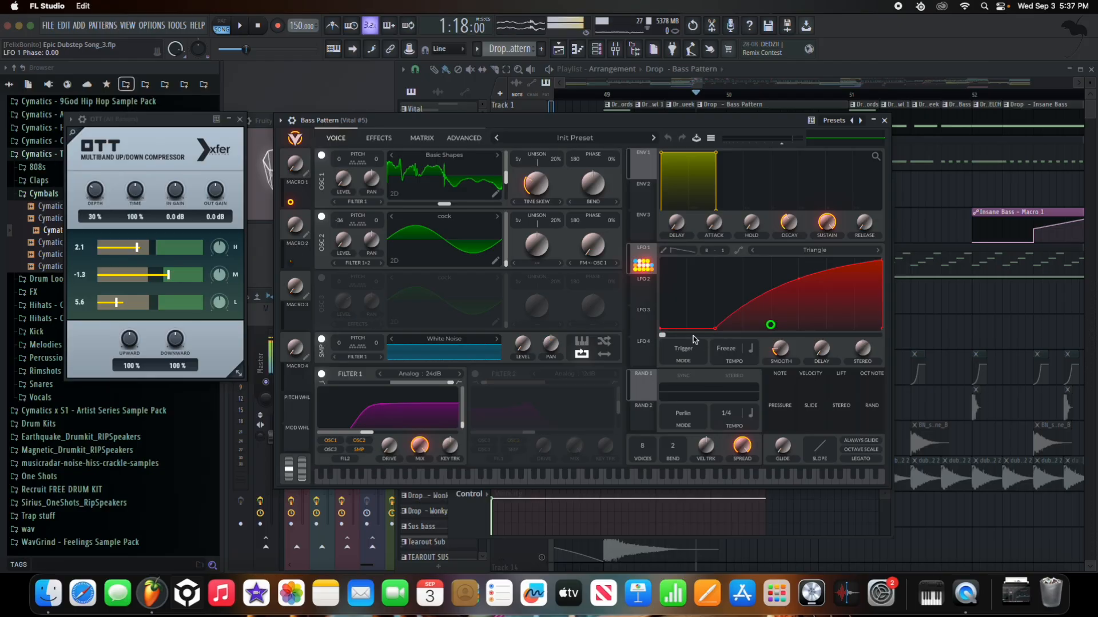
# - Start LFO 1's rise slightly later, link Macro 1 to LFO 1 phase, and raise it nearly full
pyautogui.moveTo(717, 328); pyautogui.dragTo(720, 339)
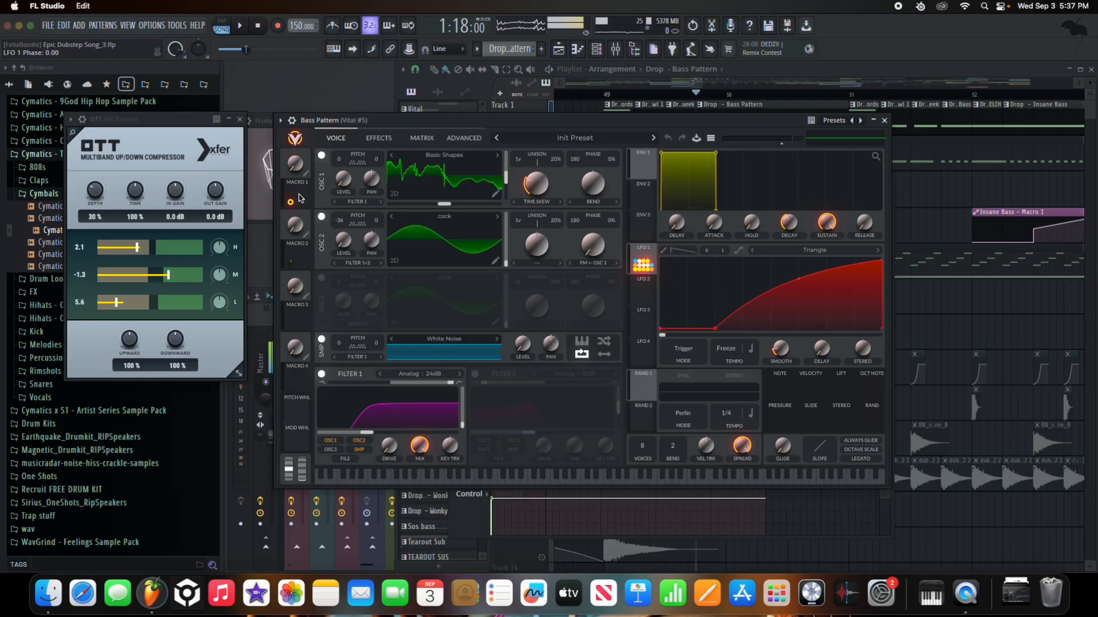
pyautogui.moveTo(291, 204); pyautogui.dragTo(418, 235)
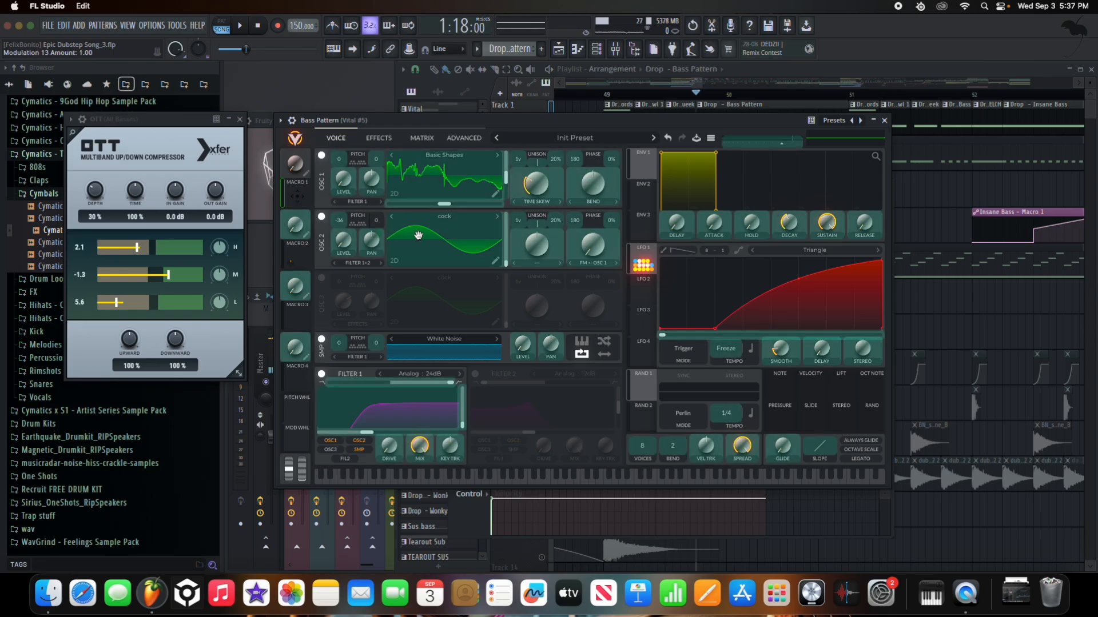
pyautogui.moveTo(724, 329); pyautogui.dragTo(729, 335)
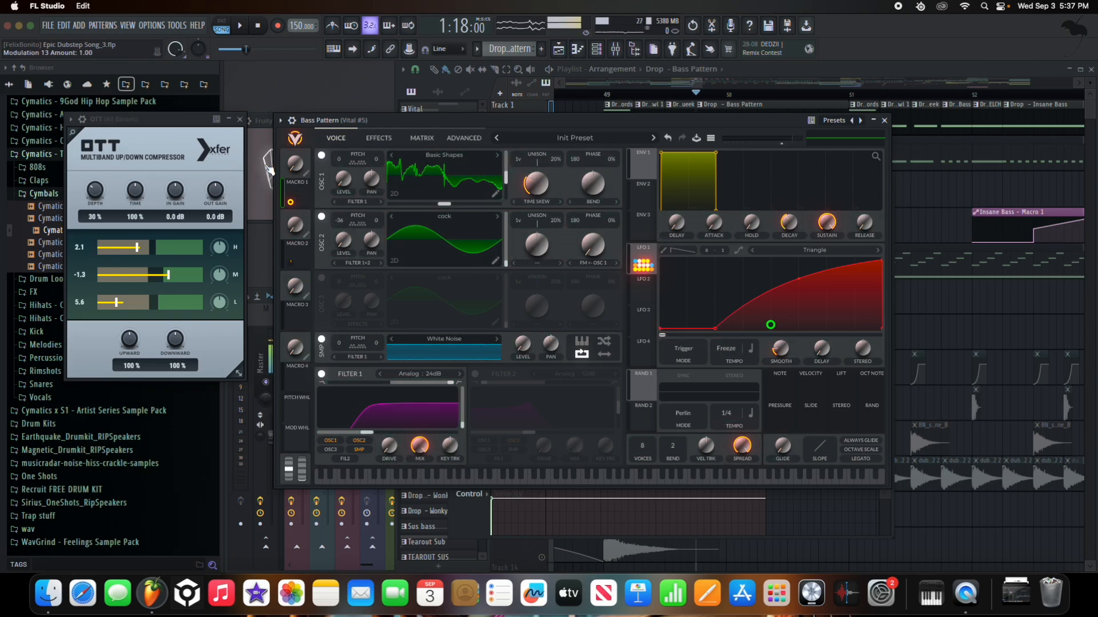
pyautogui.moveTo(296, 179)
pyautogui.mouseDown()
pyautogui.moveTo(319, 94)
pyautogui.moveTo(295, 191)
pyautogui.mouseUp()
pyautogui.moveTo(292, 203)
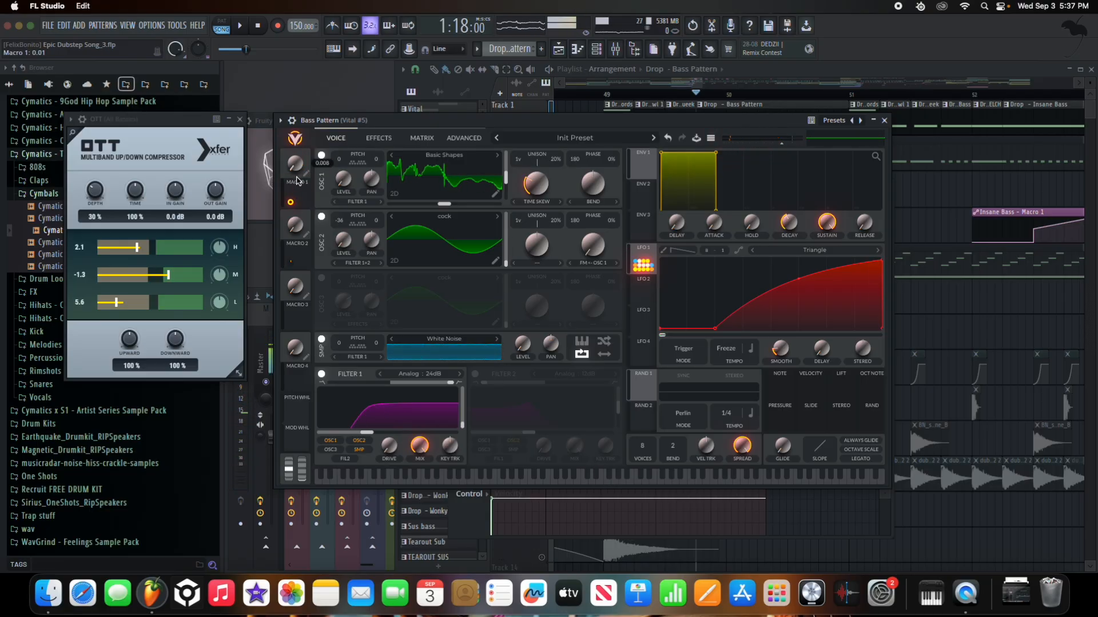
pyautogui.moveTo(296, 181); pyautogui.dragTo(293, 310)
pyautogui.press('space')
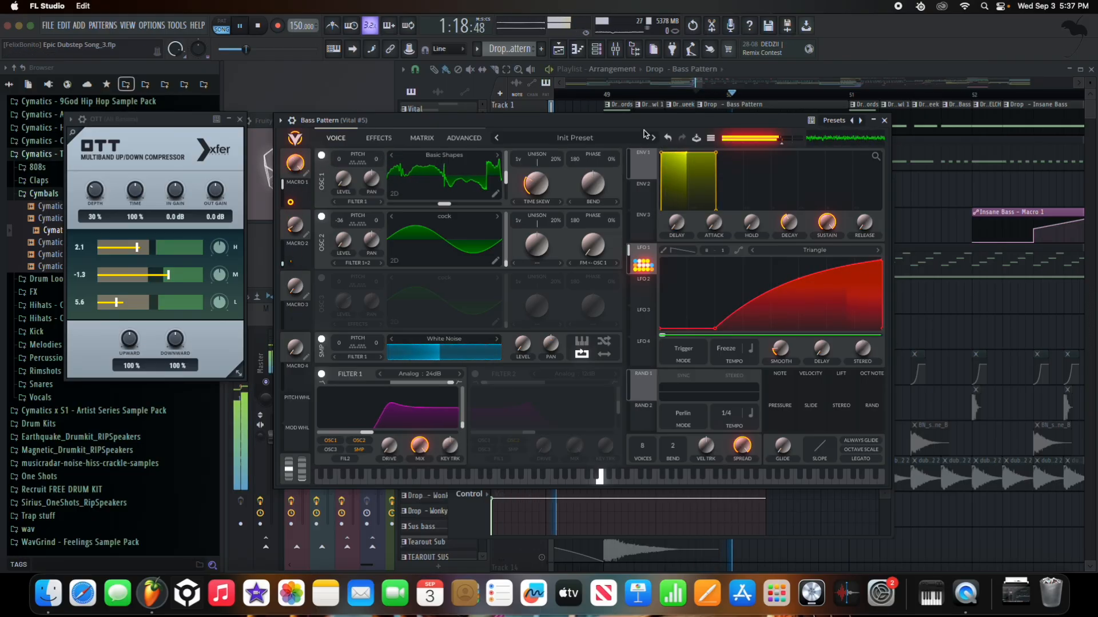
pyautogui.press('space')
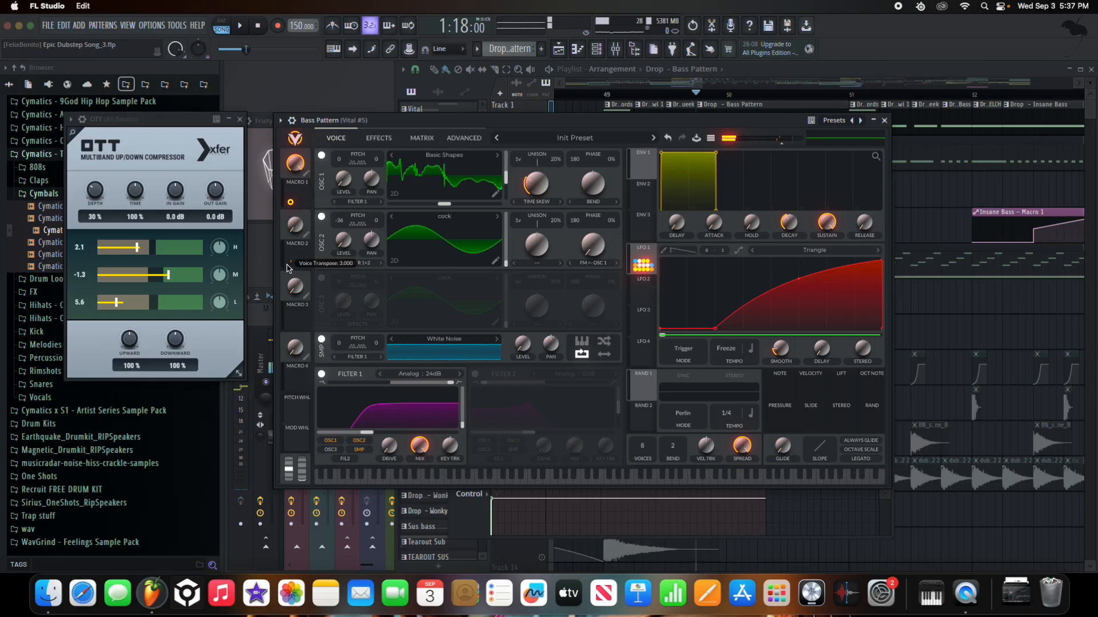
# - Link Macro 2 to the Advanced page's Transpose setting and turn Macro 2 fully up
pyautogui.click(462, 140)
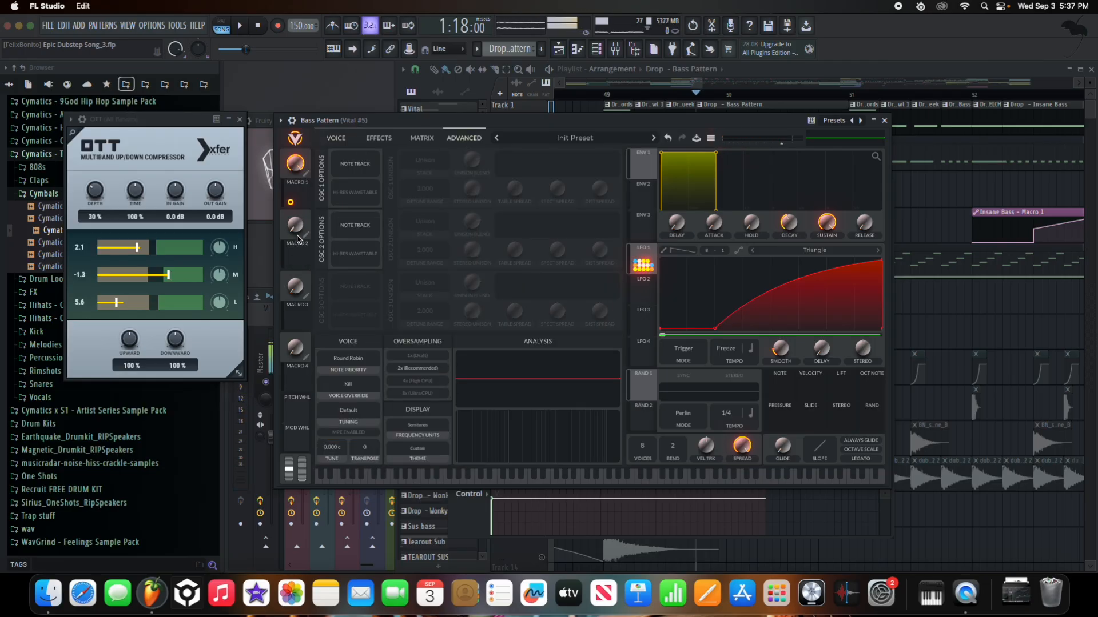
pyautogui.moveTo(298, 257); pyautogui.dragTo(326, 322)
pyautogui.moveTo(371, 440); pyautogui.dragTo(370, 449)
pyautogui.rightClick(371, 461)
pyautogui.click(376, 458)
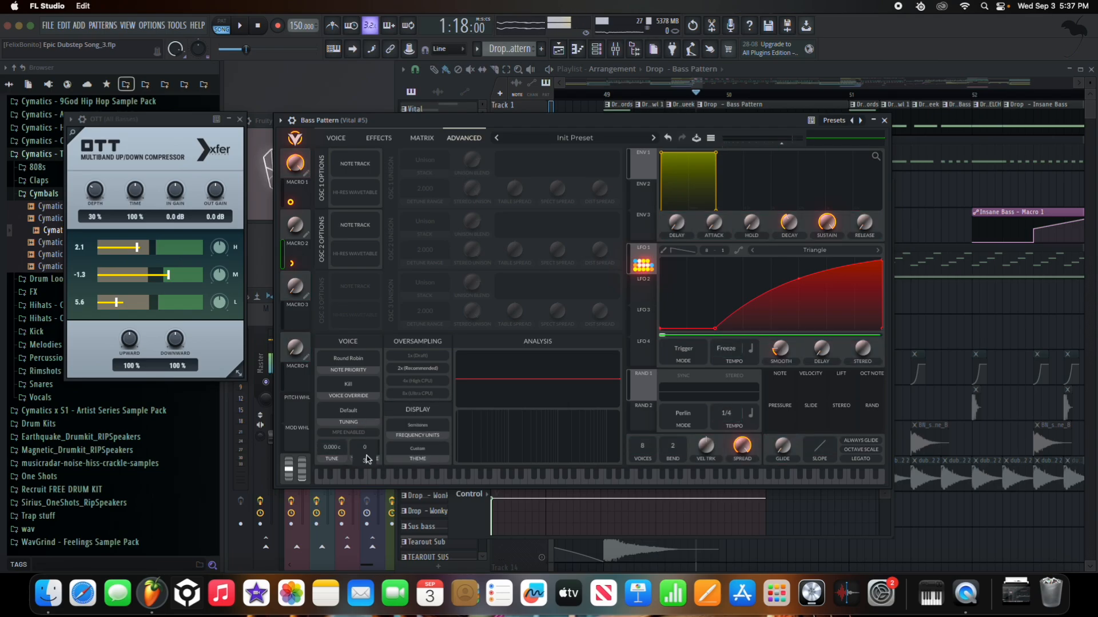
pyautogui.moveTo(301, 229); pyautogui.dragTo(392, 467)
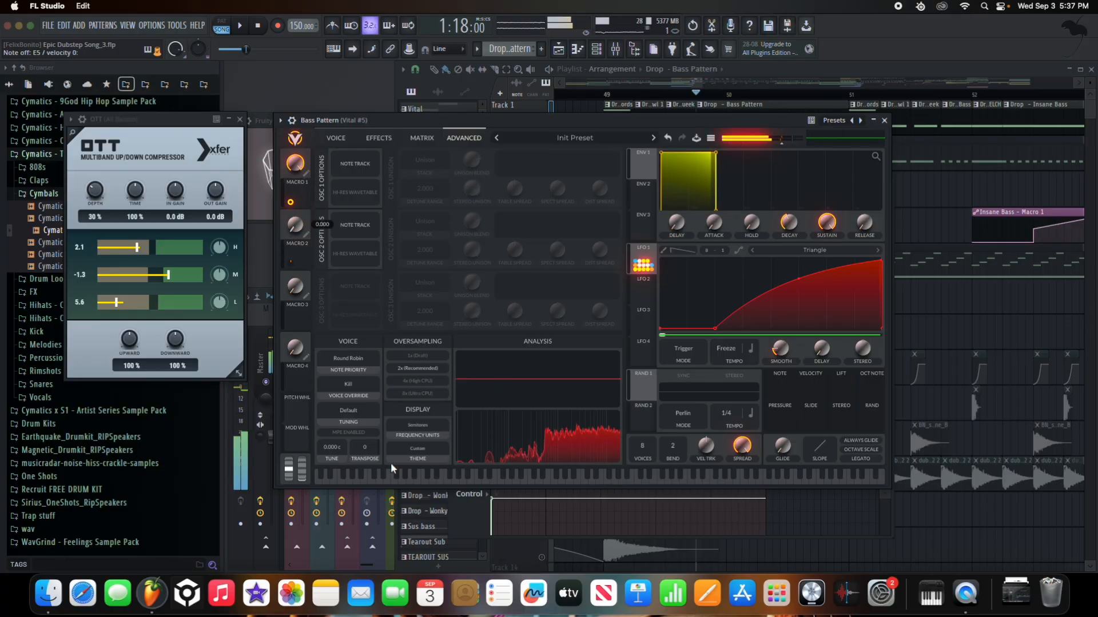
pyautogui.moveTo(720, 94); pyautogui.dragTo(697, 94)
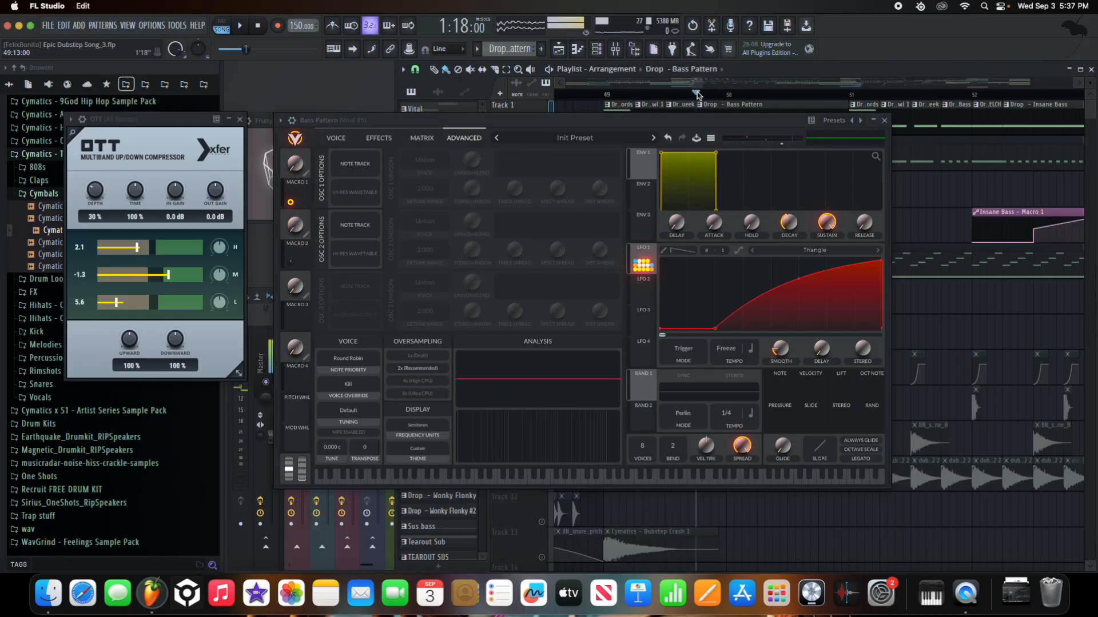
# - Close Vital, play the drop and unmute Track 2
pyautogui.click(885, 121)
pyautogui.press('space')
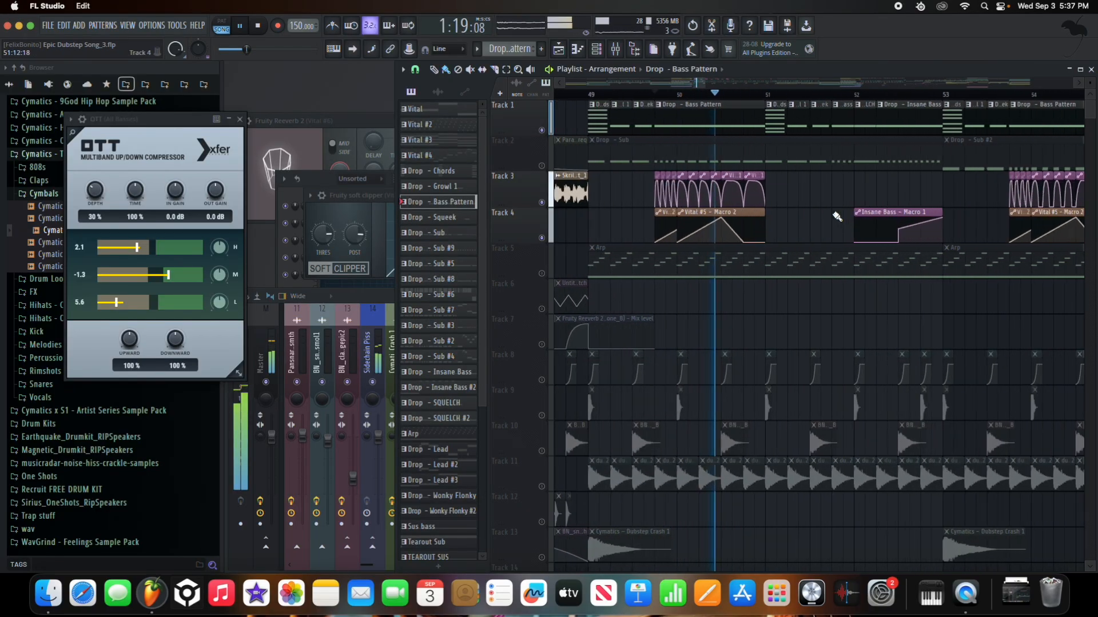
pyautogui.scroll(-5, 739, 200)
pyautogui.press('space')
pyautogui.click(541, 166)
pyautogui.scroll(5, 680, 166)
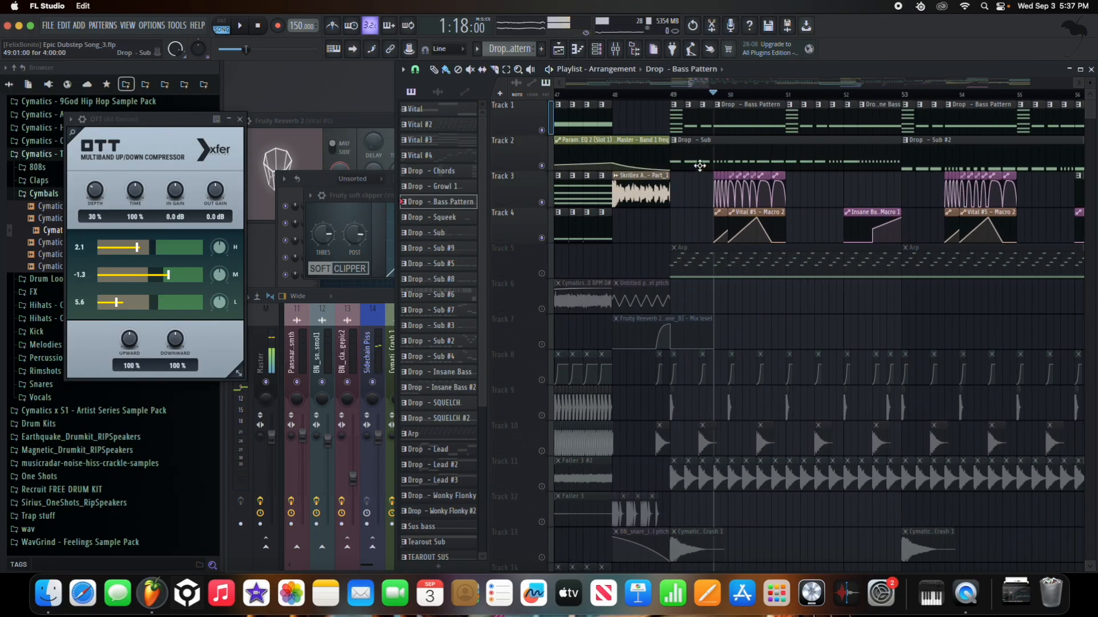
# - Mute Track 1 and play the drop from the Insane Bass section near bar 52
pyautogui.click(542, 130)
pyautogui.press('space')
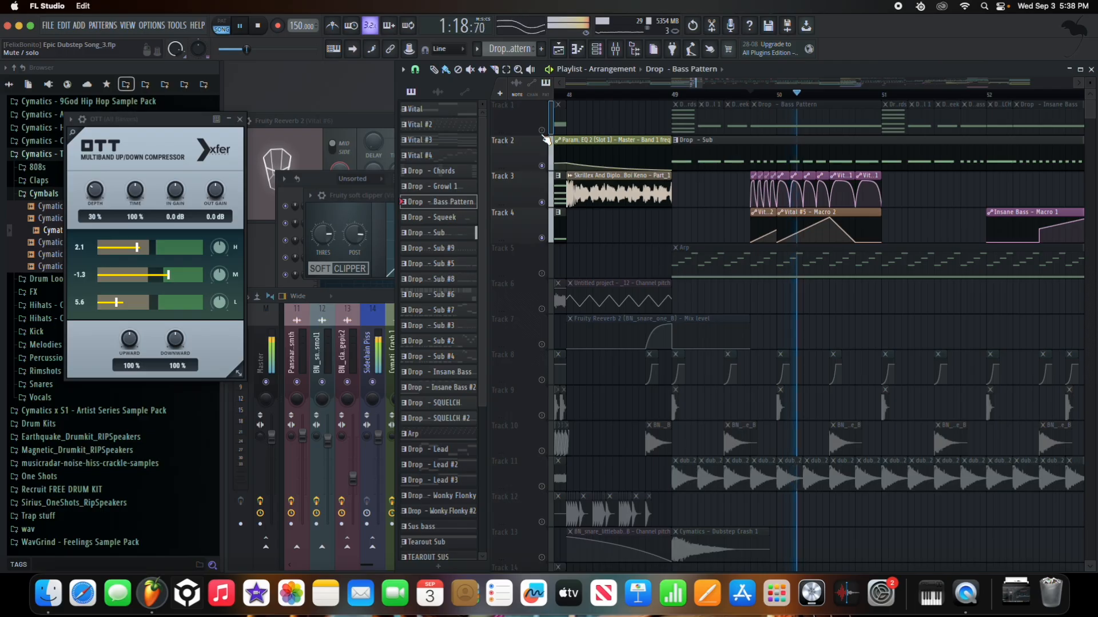
pyautogui.press('space')
pyautogui.press('space')
pyautogui.press('space')
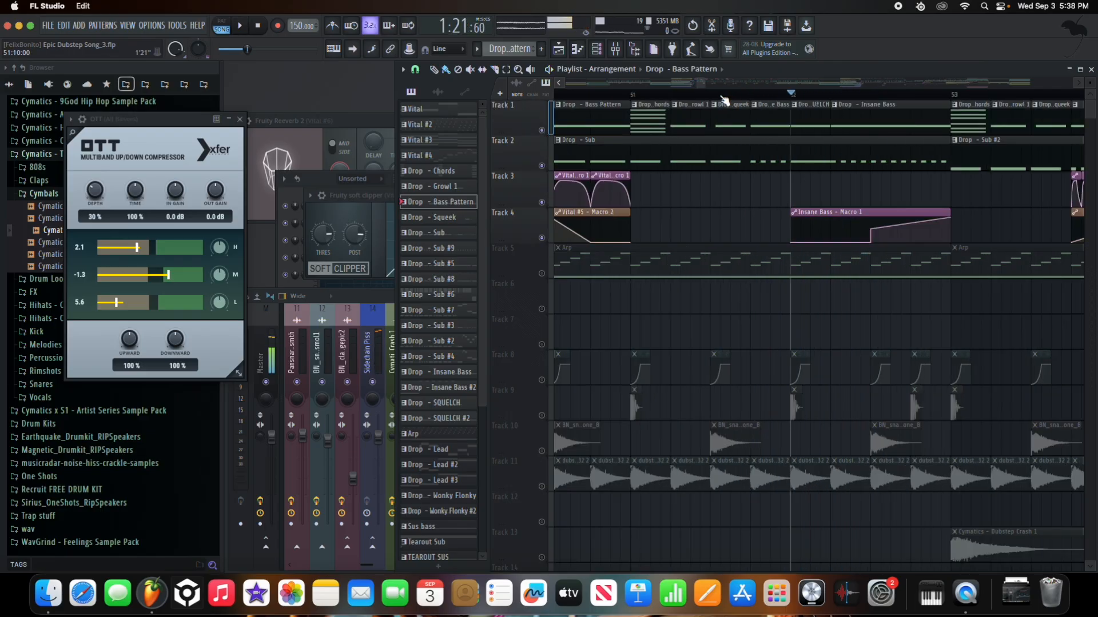
pyautogui.moveTo(722, 97); pyautogui.dragTo(834, 102)
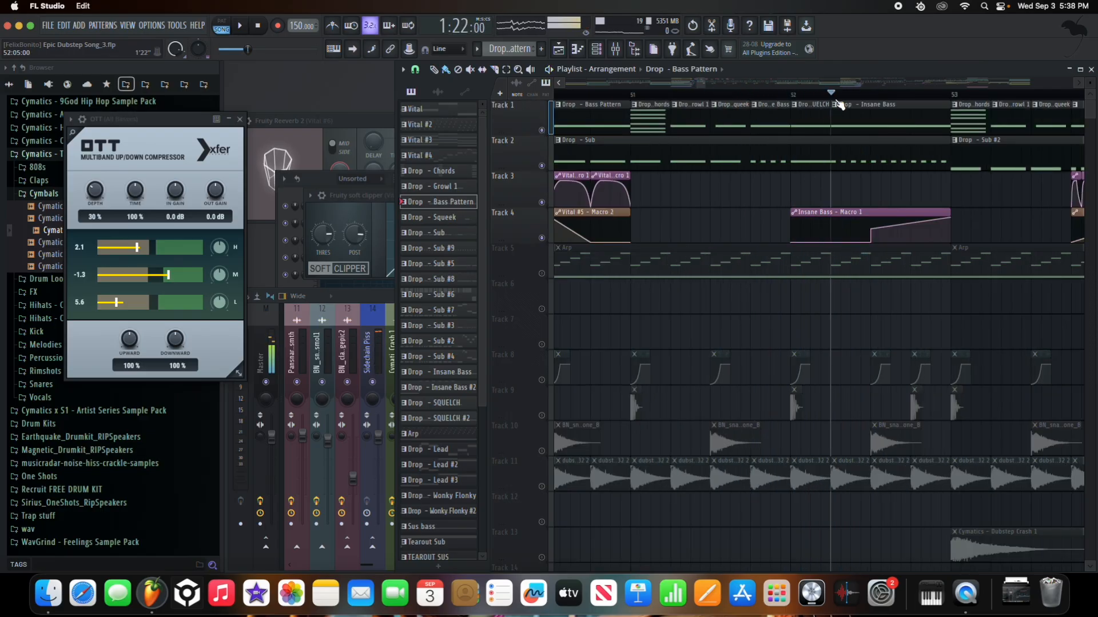
pyautogui.press('space')
pyautogui.press('space')
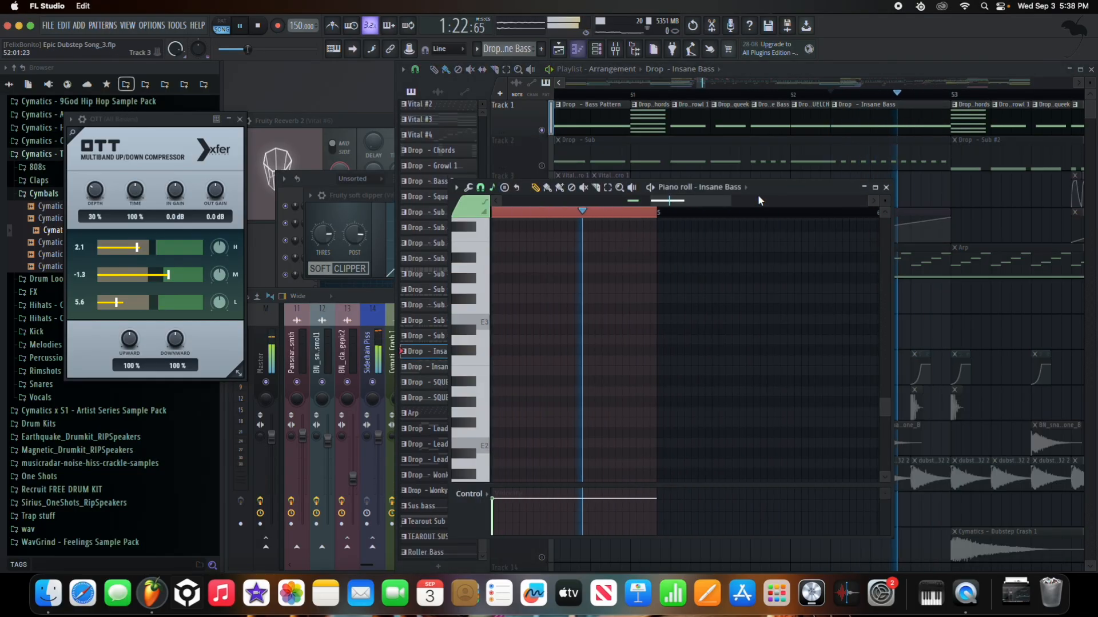
# - Open the Insane Bass Vital synth and switch off its chorus, compressor, filter, EQ and distortion effects
pyautogui.doubleClick(733, 190)
pyautogui.moveTo(792, 187); pyautogui.dragTo(720, 147)
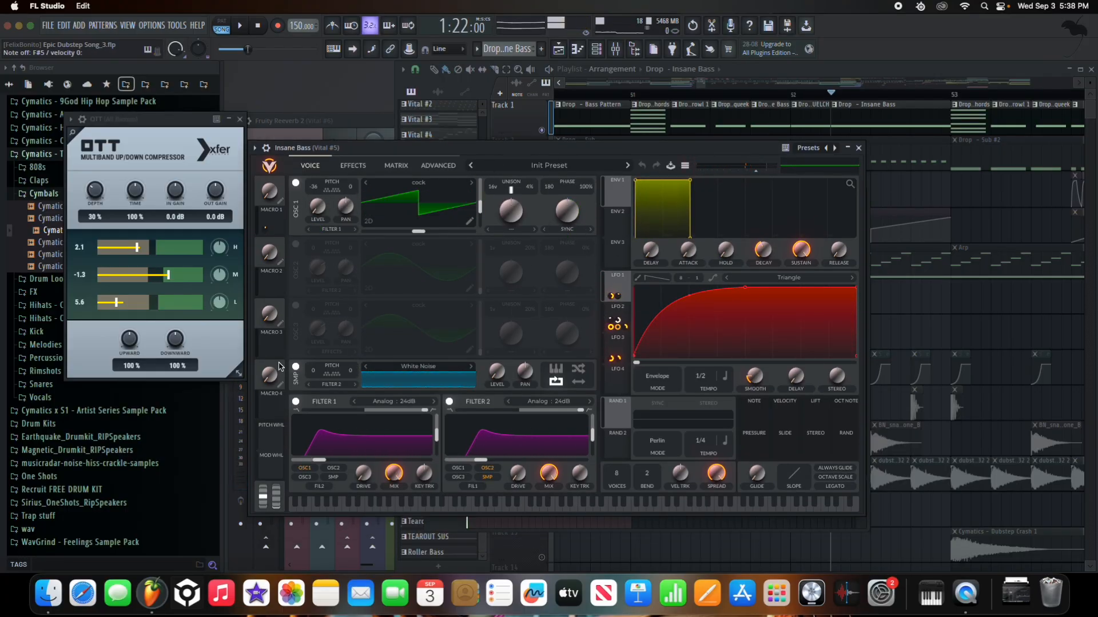
pyautogui.click(353, 166)
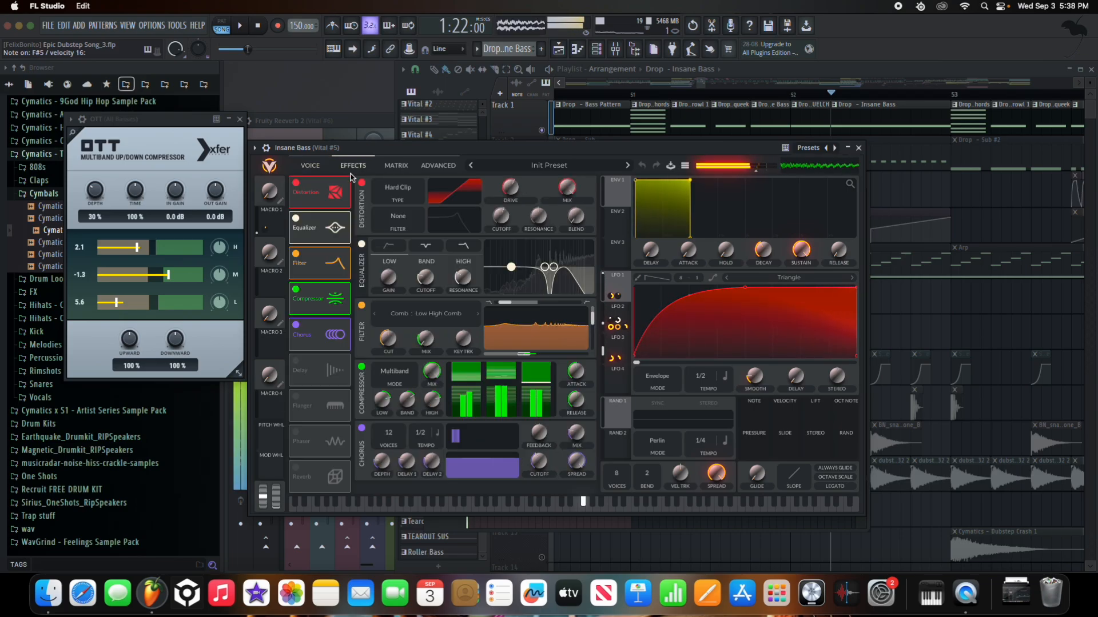
pyautogui.click(296, 325)
pyautogui.click(296, 289)
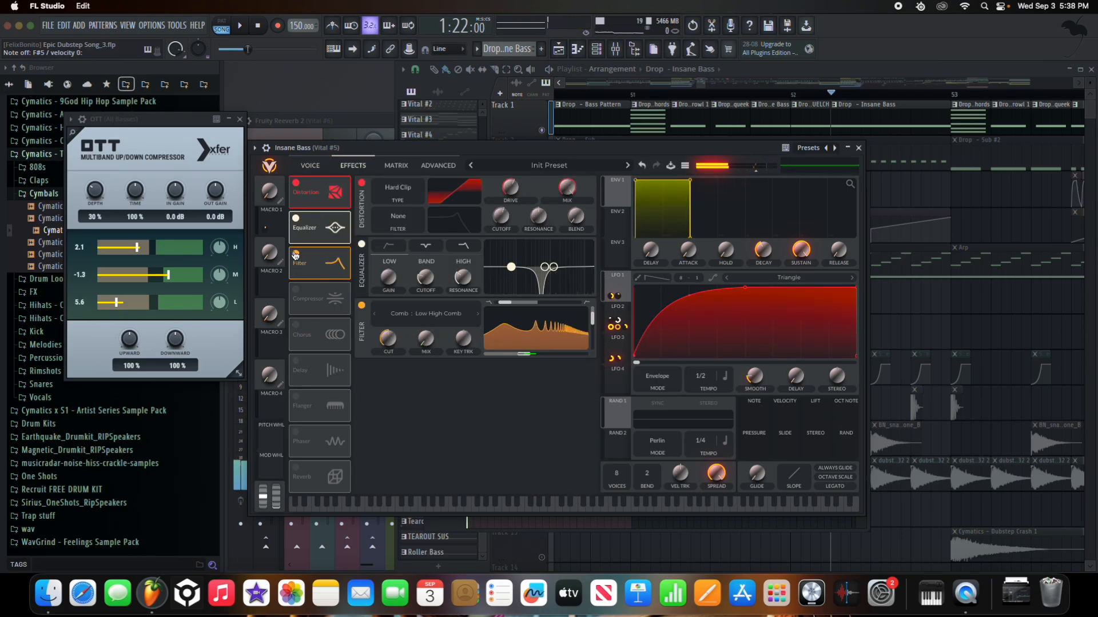
pyautogui.click(296, 254)
pyautogui.click(296, 223)
pyautogui.click(296, 183)
pyautogui.click(311, 165)
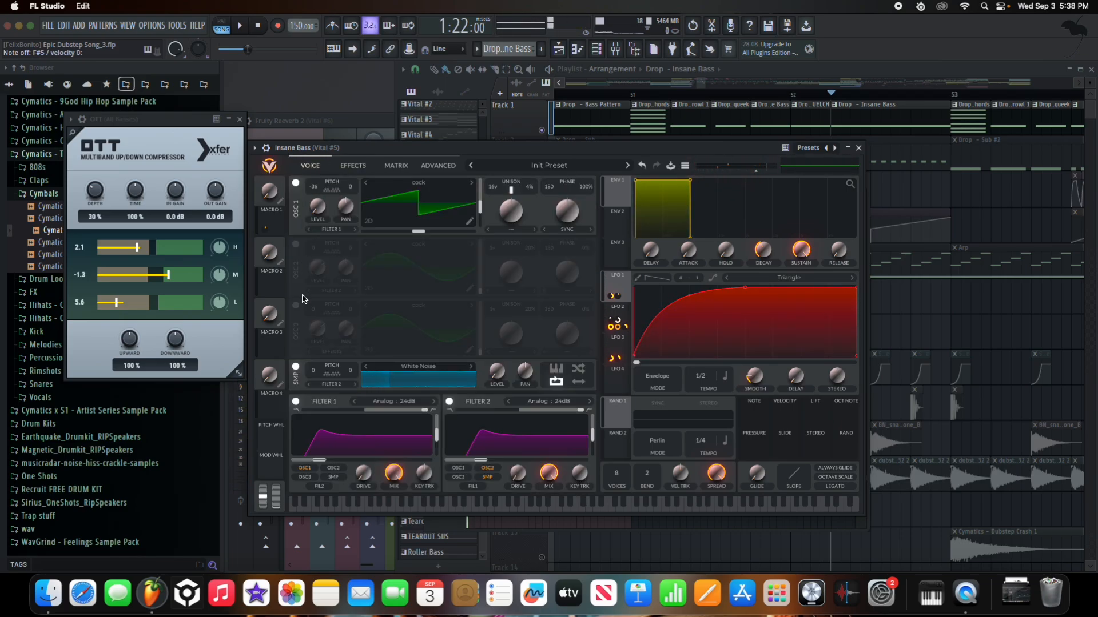
# - Power off Filter 1, Filter 2 and the white-noise layer, then move Vital down to reveal the mixer
pyautogui.click(295, 402)
pyautogui.click(449, 402)
pyautogui.click(295, 369)
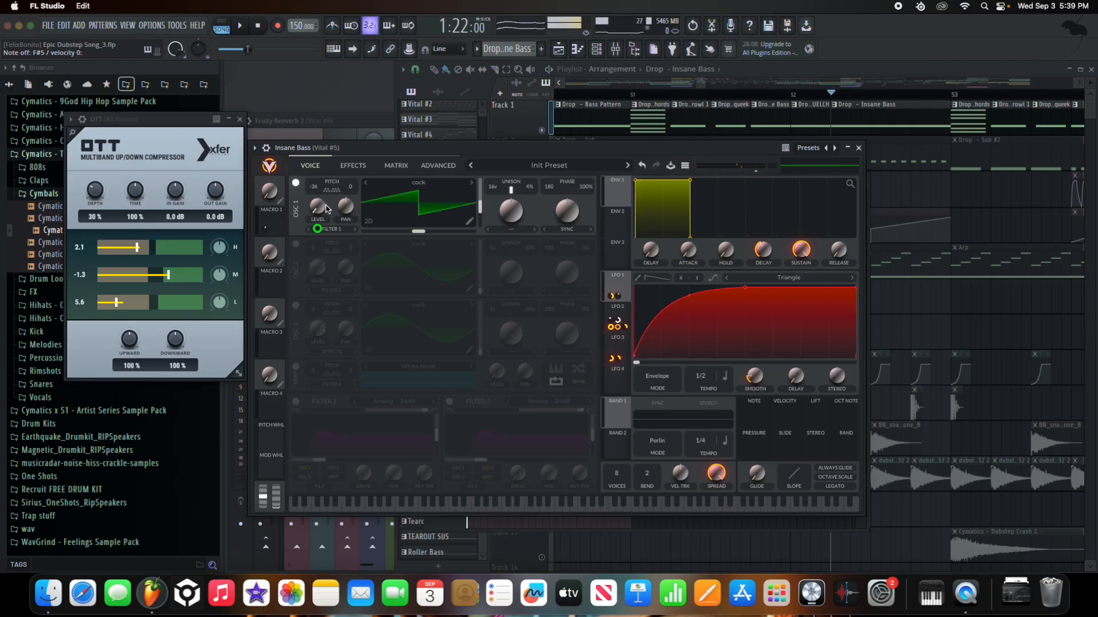
pyautogui.click(623, 312)
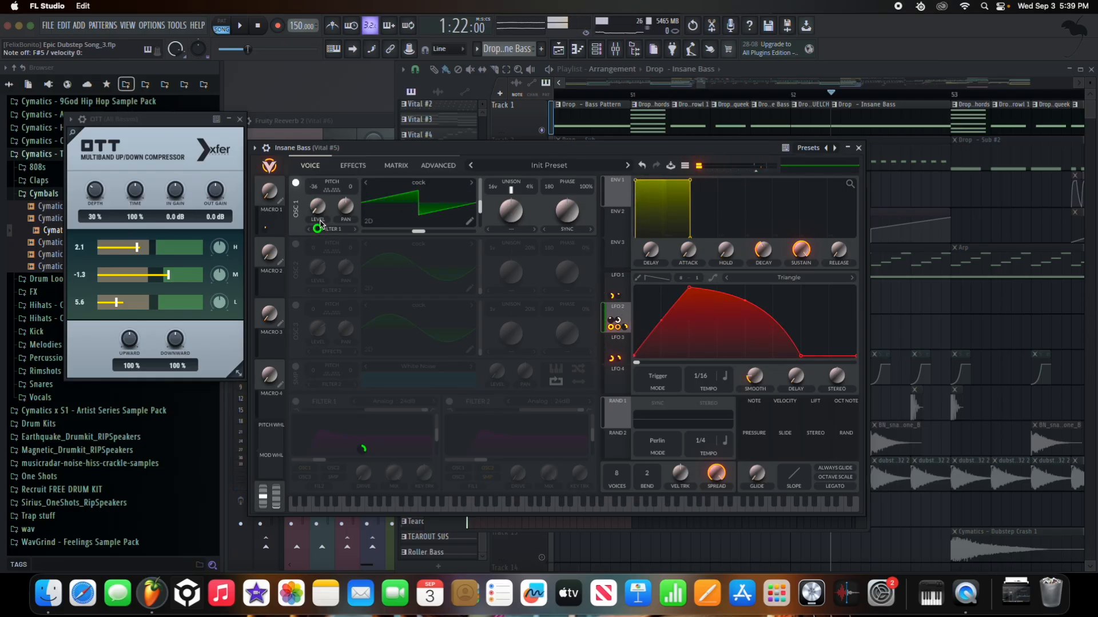
pyautogui.moveTo(348, 149); pyautogui.dragTo(256, 498)
pyautogui.click(346, 366)
pyautogui.click(658, 377)
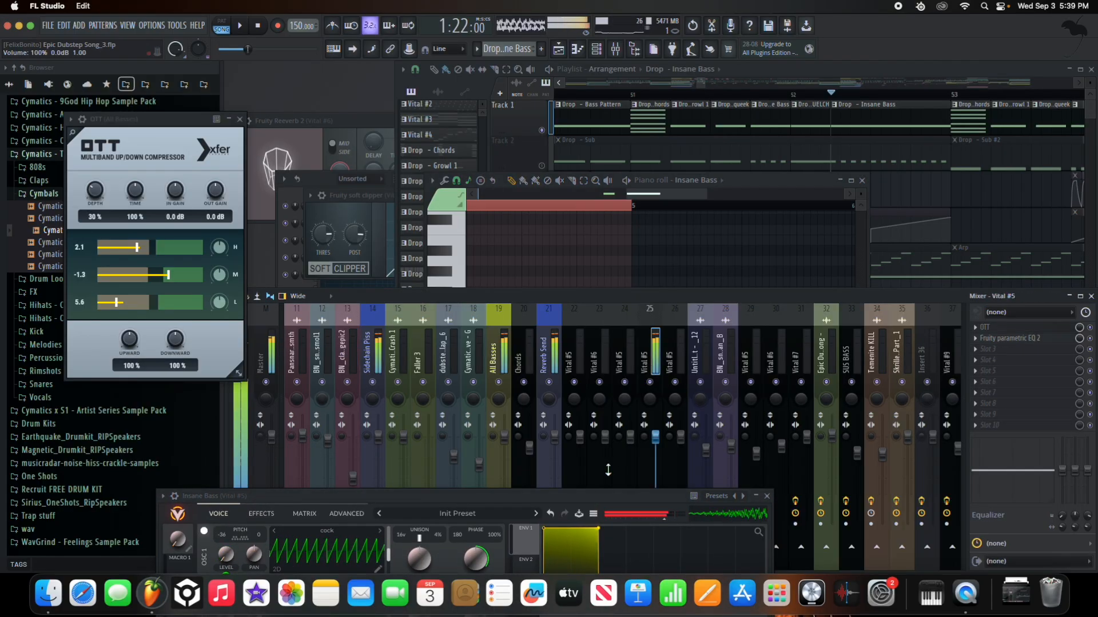
# - Move the Insane Bass Vital window back to the centre of the screen, over the mixer
pyautogui.moveTo(521, 499); pyautogui.dragTo(729, 148)
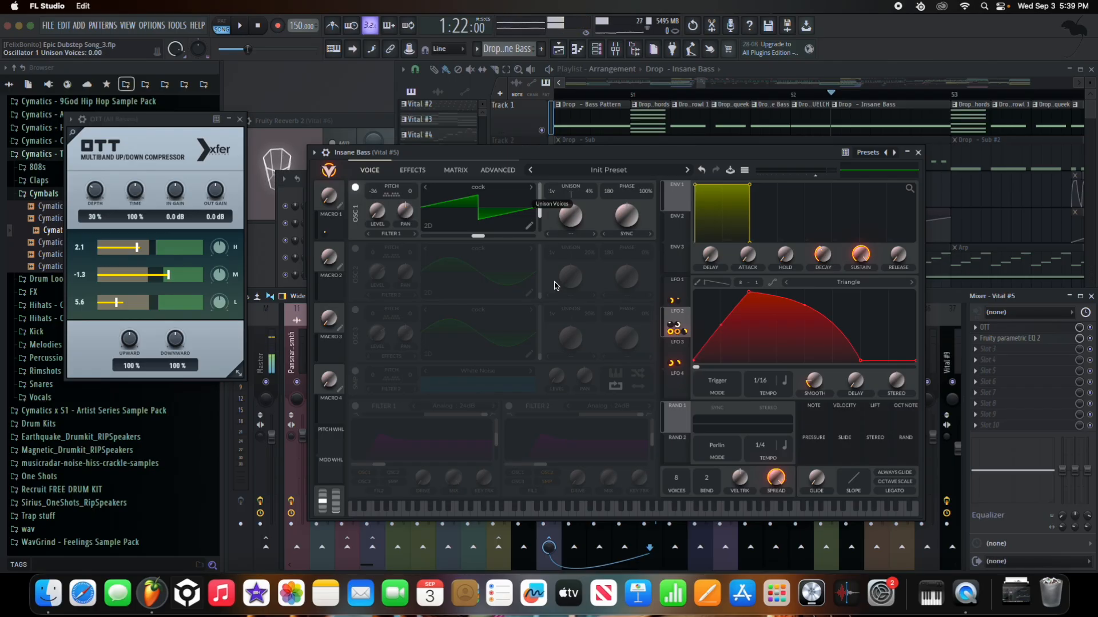
# - Set oscillator 1 to 16 unison voices and 99% phase randomization, auditioning with E5 notes
pyautogui.moveTo(554, 286); pyautogui.dragTo(542, 147)
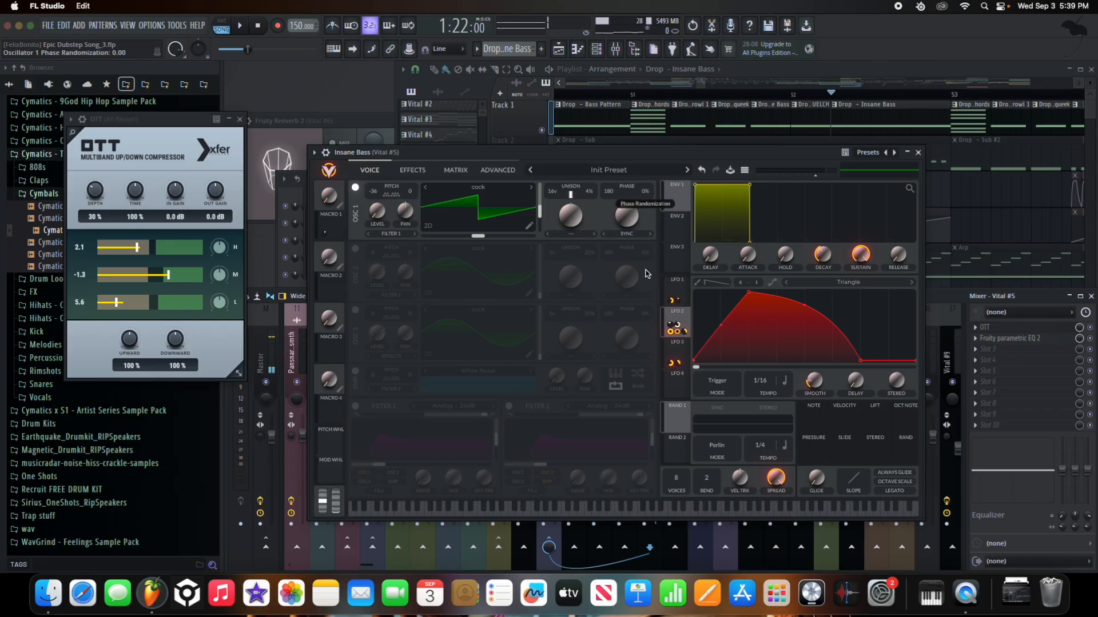
pyautogui.moveTo(653, 196); pyautogui.dragTo(654, 197)
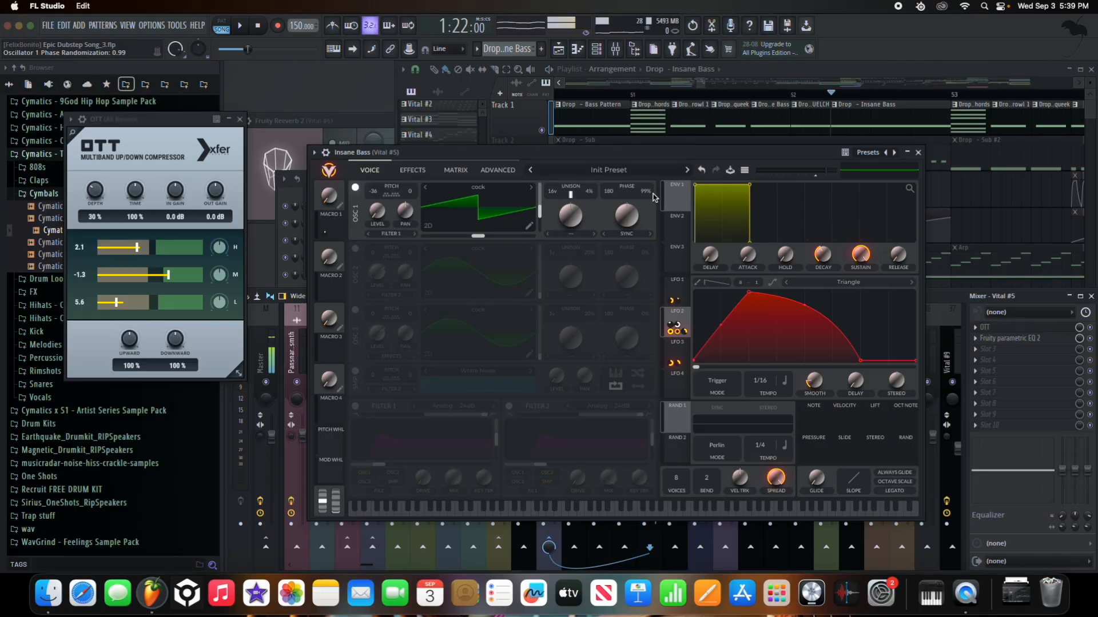
pyautogui.moveTo(653, 197); pyautogui.dragTo(655, 182)
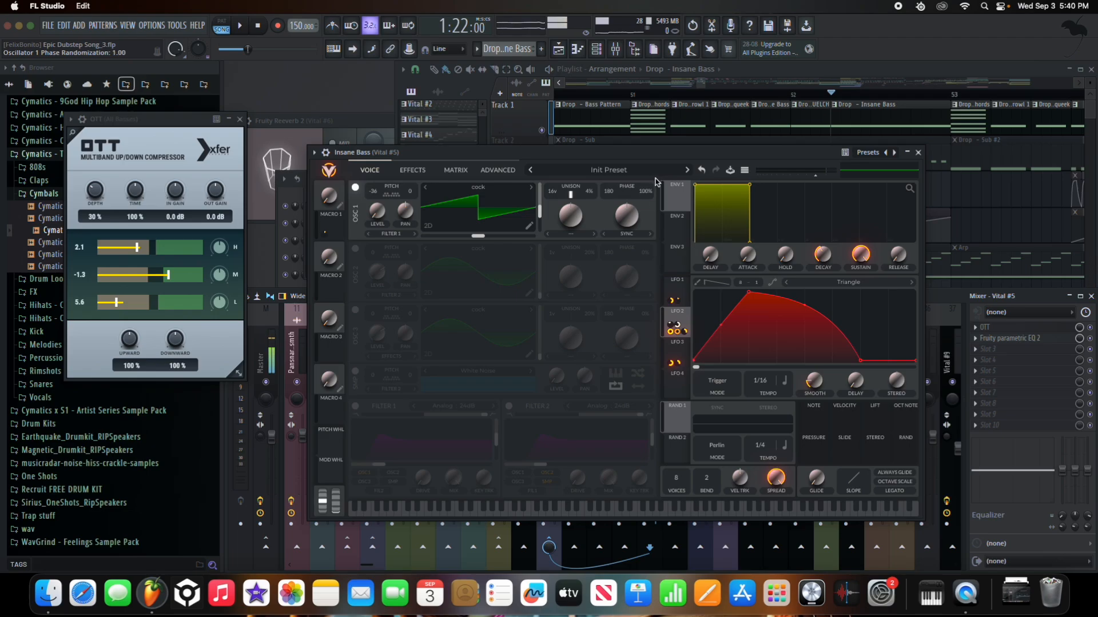
pyautogui.press('c')
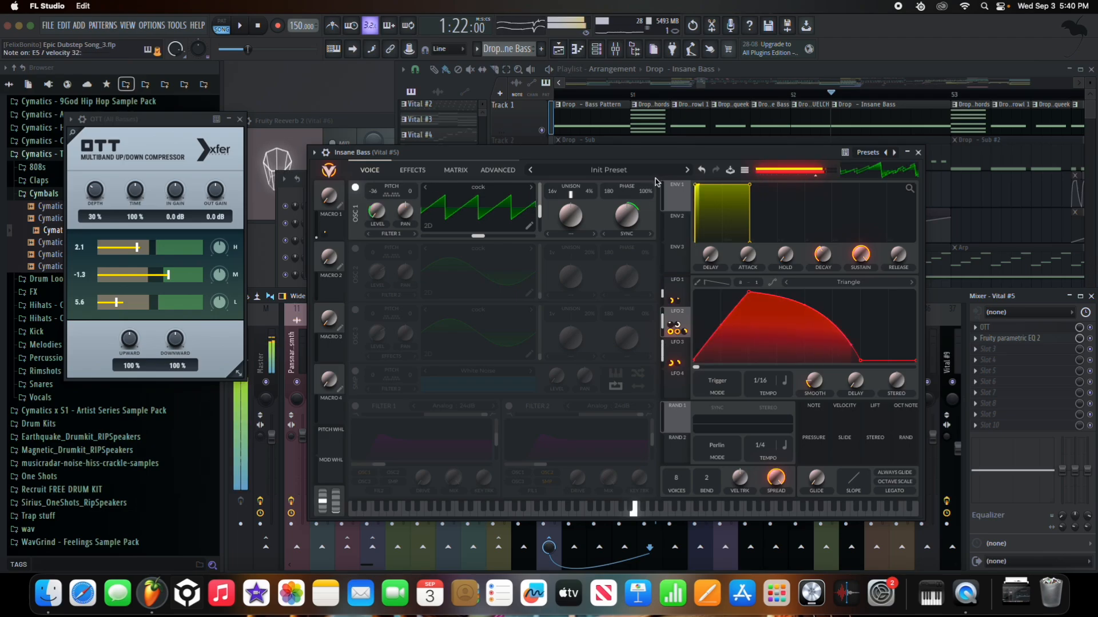
pyautogui.press('super+z')
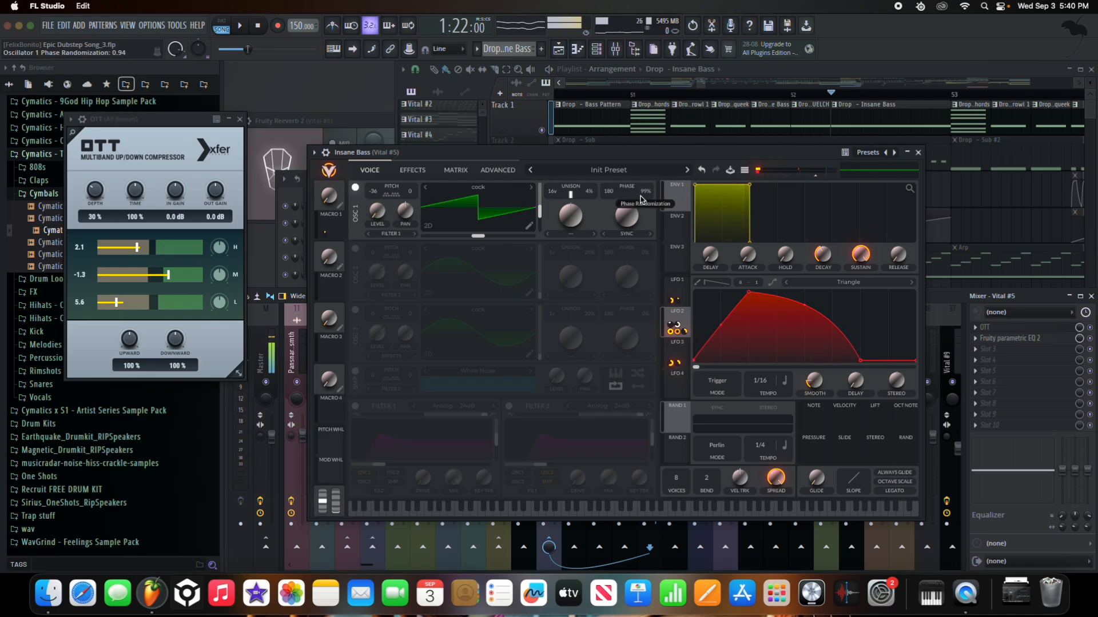
pyautogui.press('c')
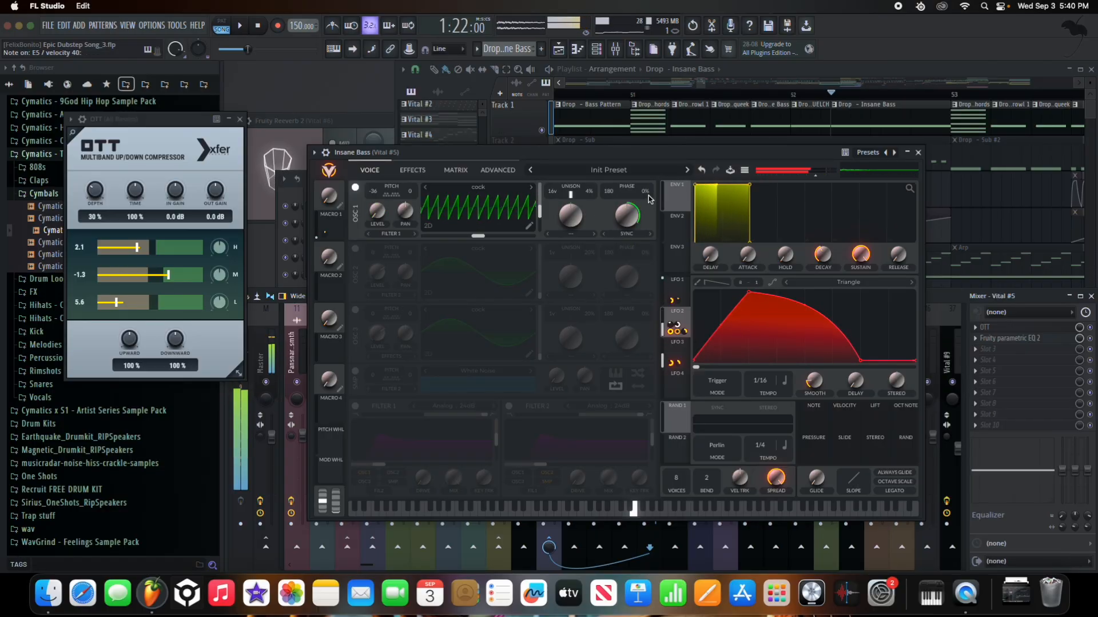
pyautogui.moveTo(645, 189); pyautogui.dragTo(661, 89)
pyautogui.press('c')
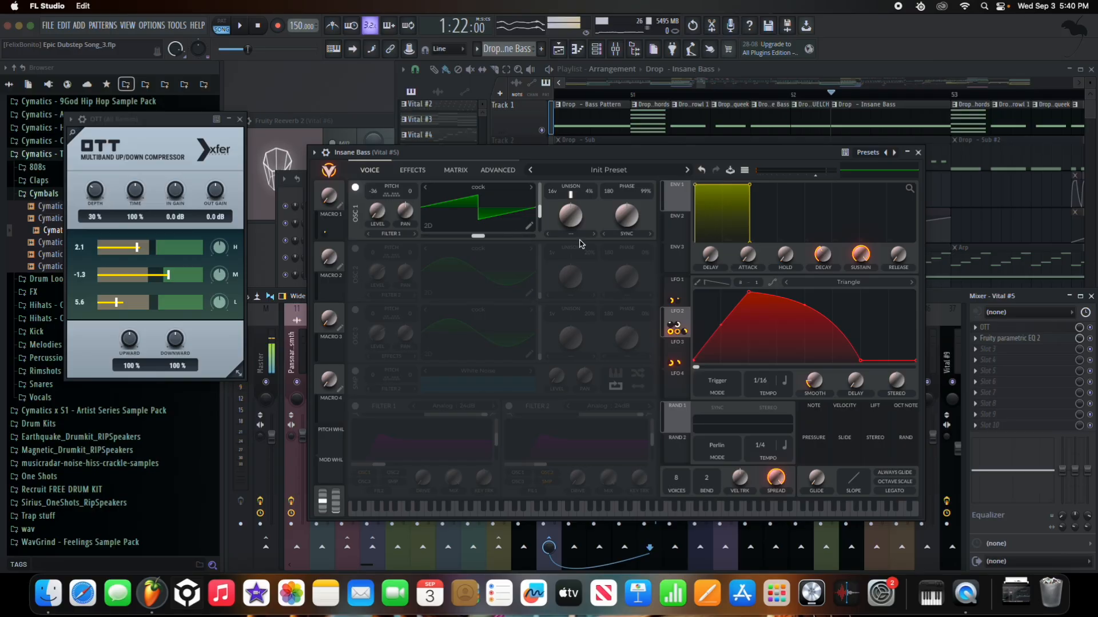
pyautogui.press('c')
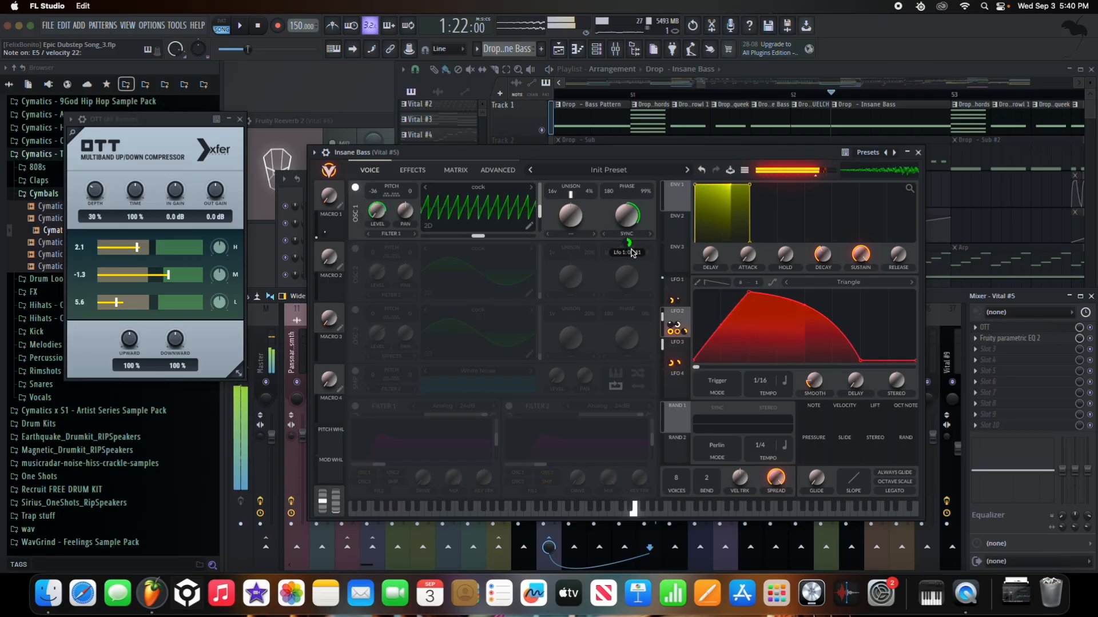
# - Confirm LFO 1 stays in Envelope mode and turn the white-noise layer back on
pyautogui.click(686, 292)
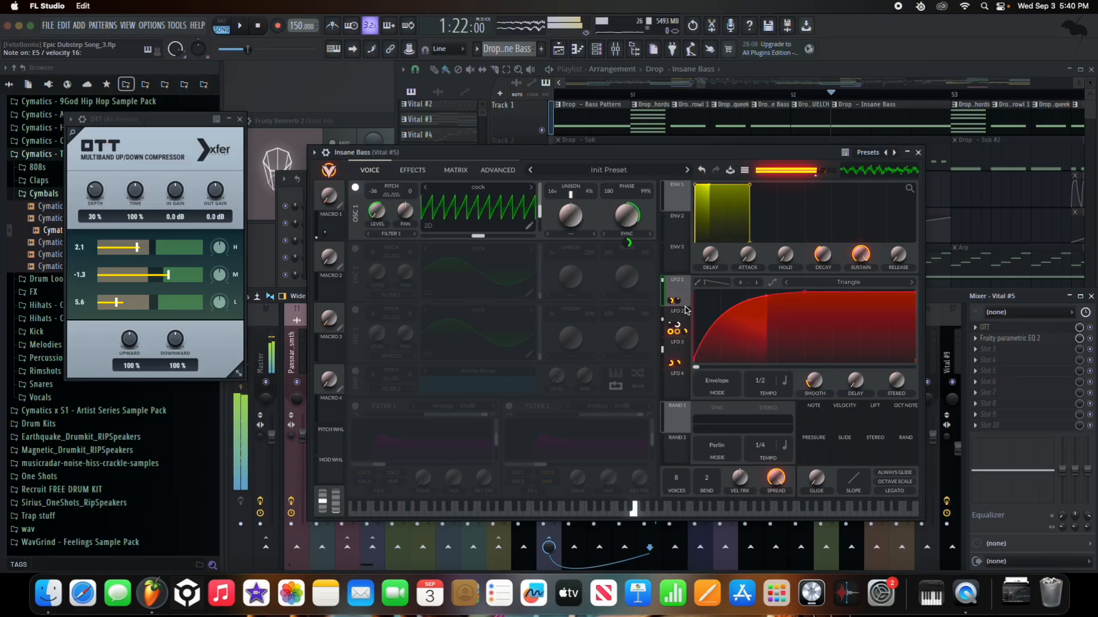
pyautogui.click(735, 380)
pyautogui.click(734, 380)
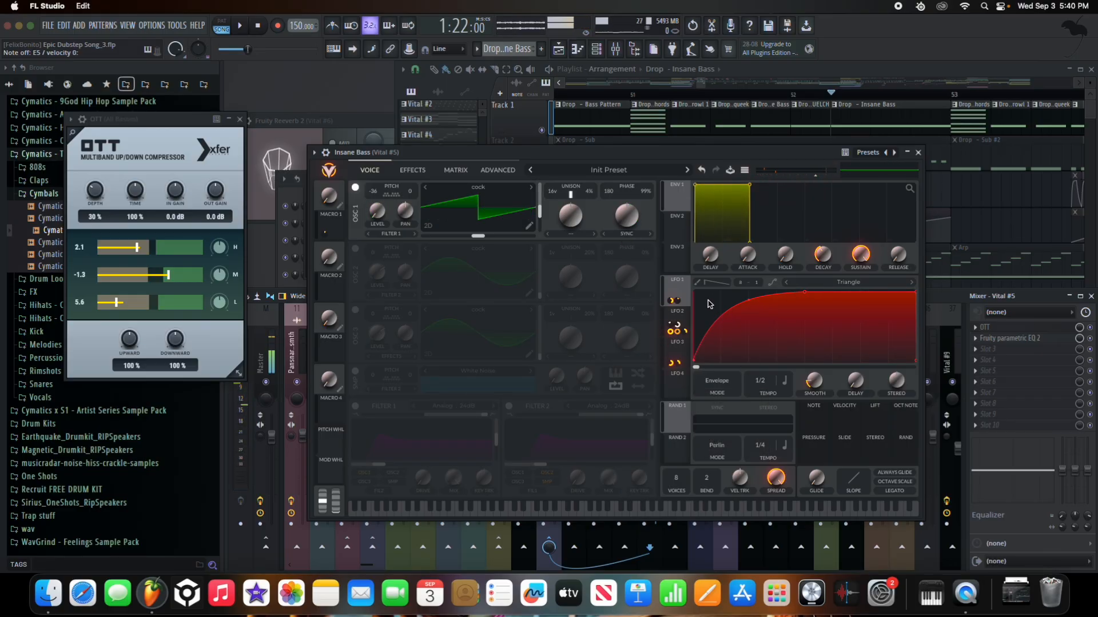
pyautogui.press('c')
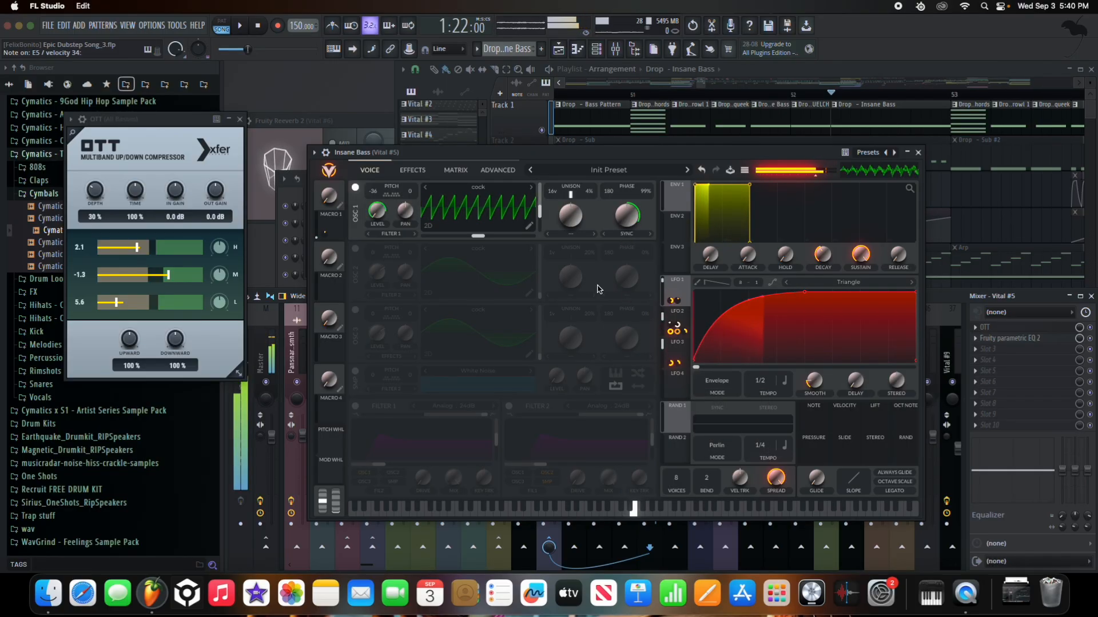
pyautogui.click(355, 371)
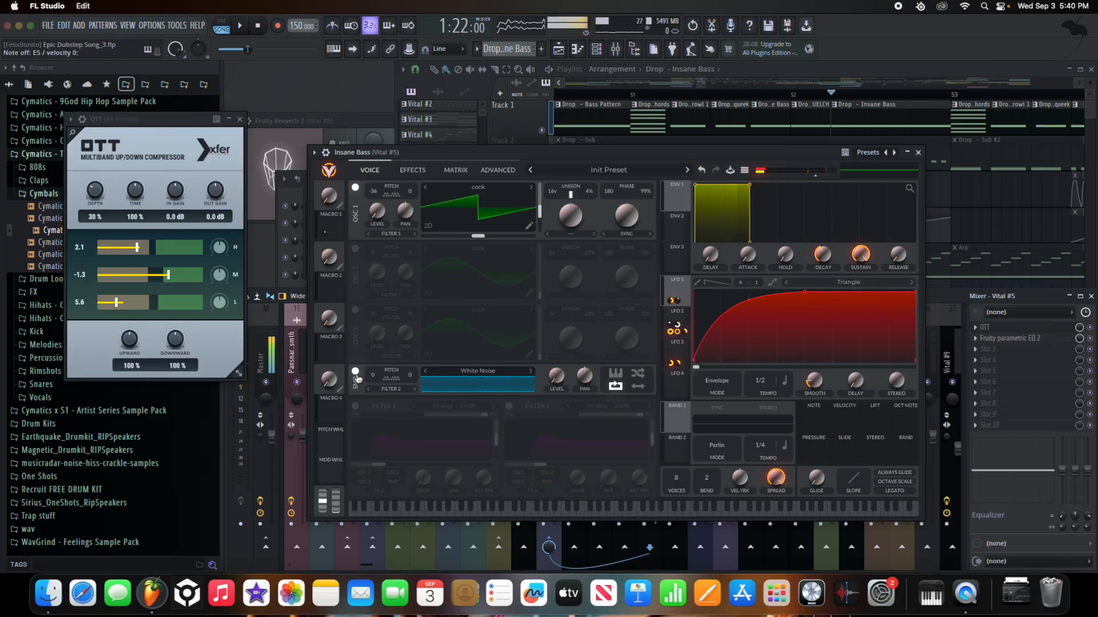
# - Review the LFO 2 and LFO 3 shapes, turn Filter 1 back on and leave Filter 2 off
pyautogui.click(678, 309)
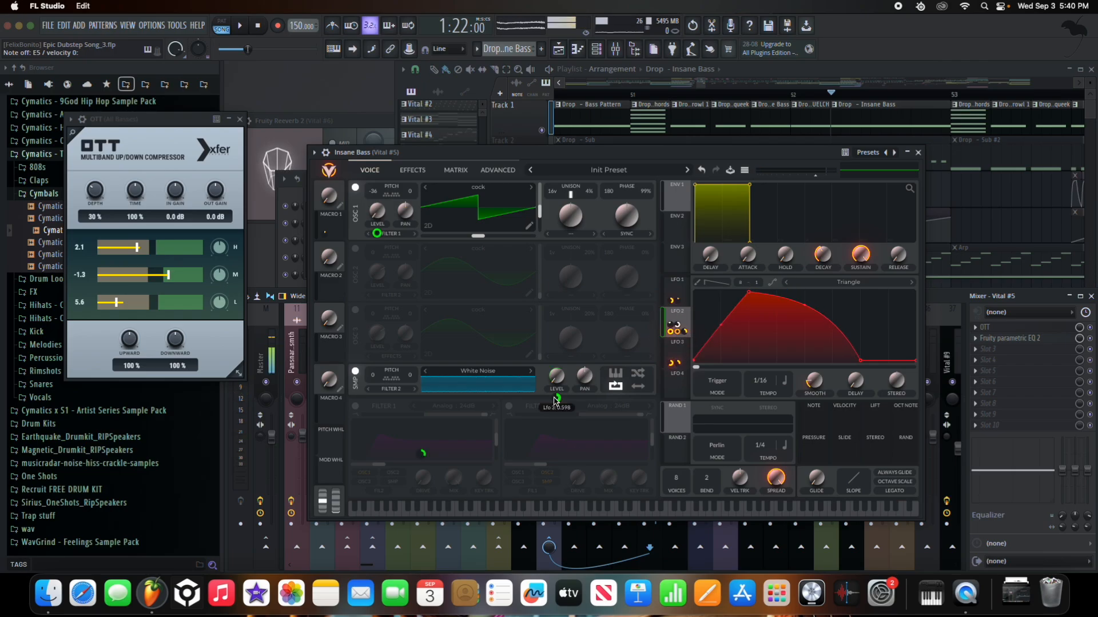
pyautogui.click(670, 350)
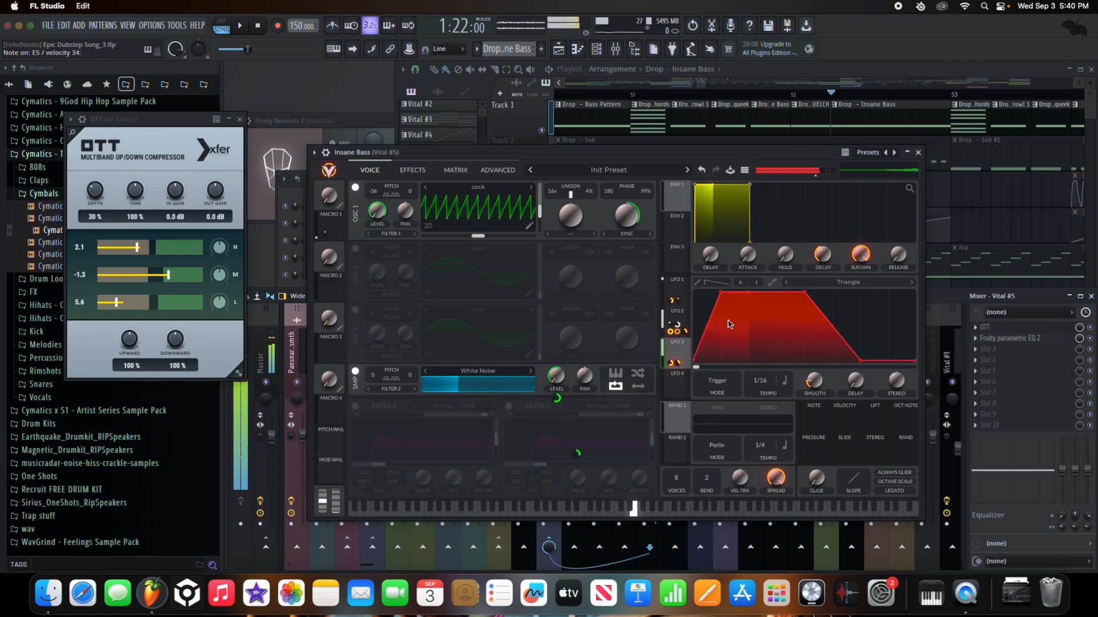
pyautogui.click(686, 318)
pyautogui.click(681, 346)
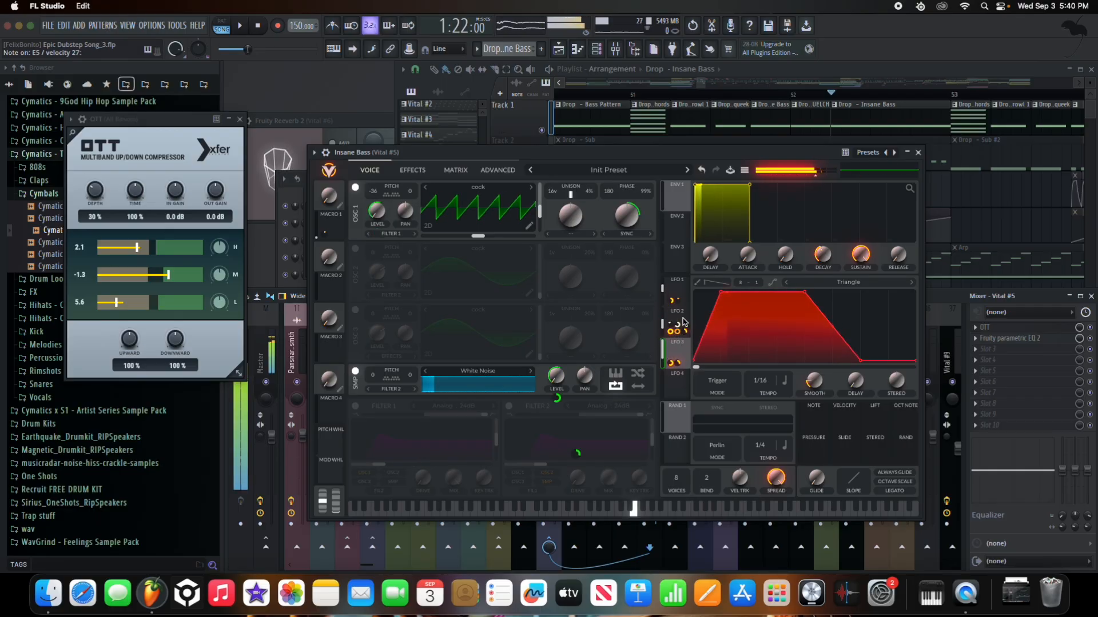
pyautogui.click(356, 406)
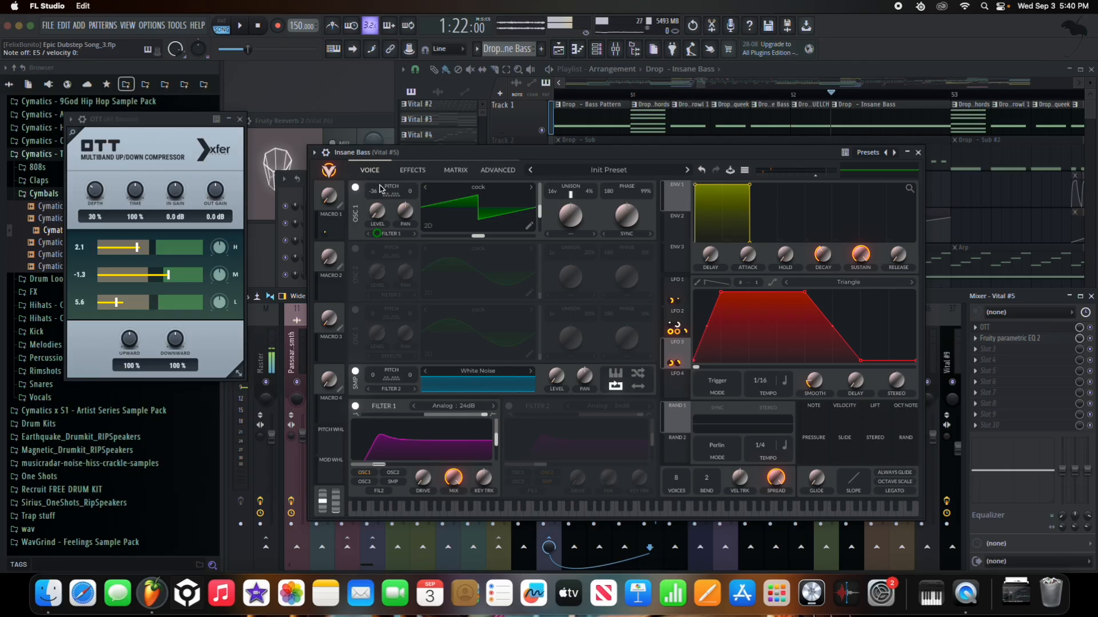
pyautogui.click(509, 407)
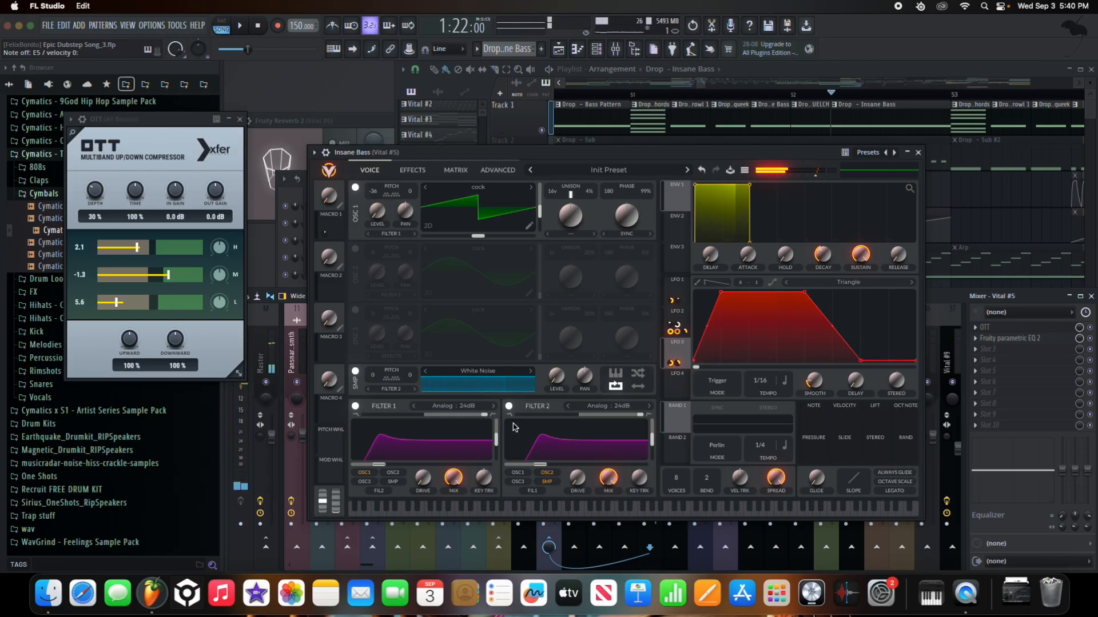
pyautogui.click(552, 474)
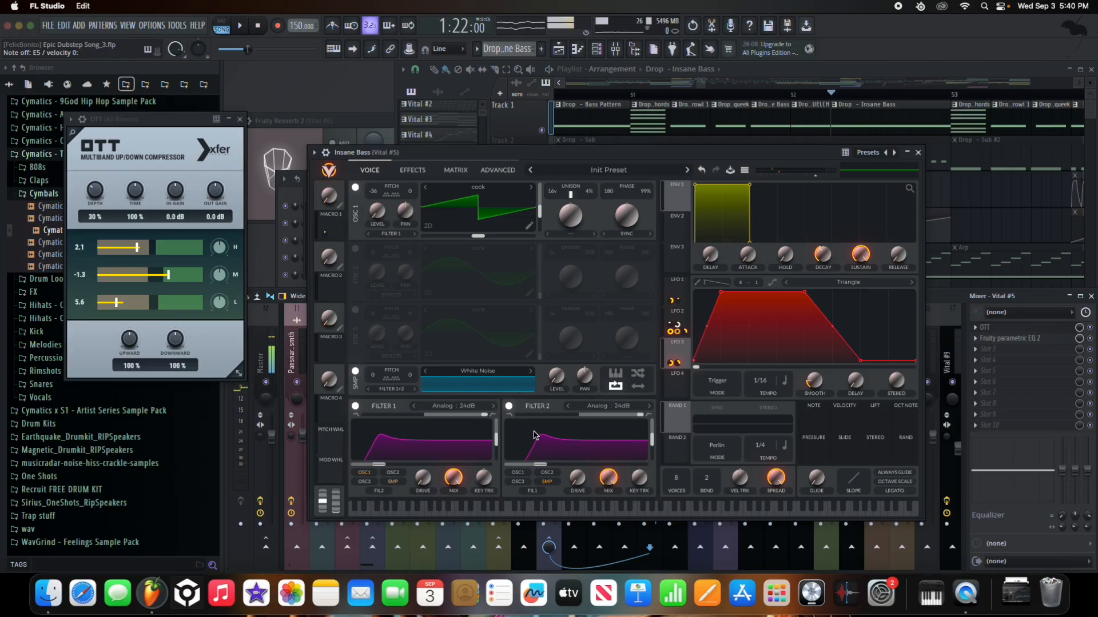
pyautogui.click(509, 408)
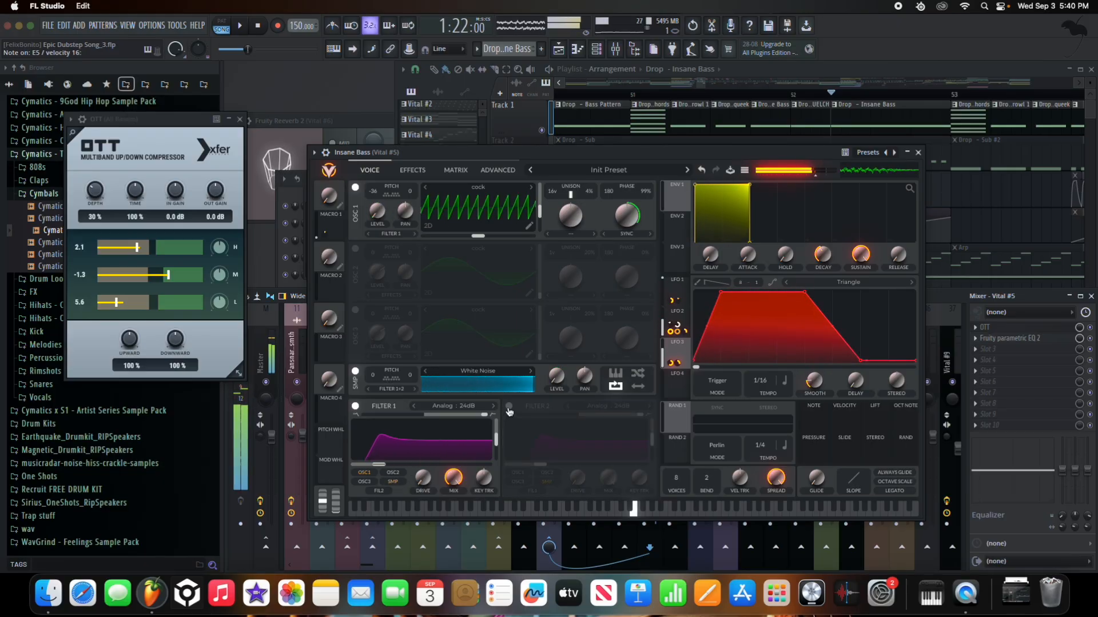
pyautogui.click(414, 173)
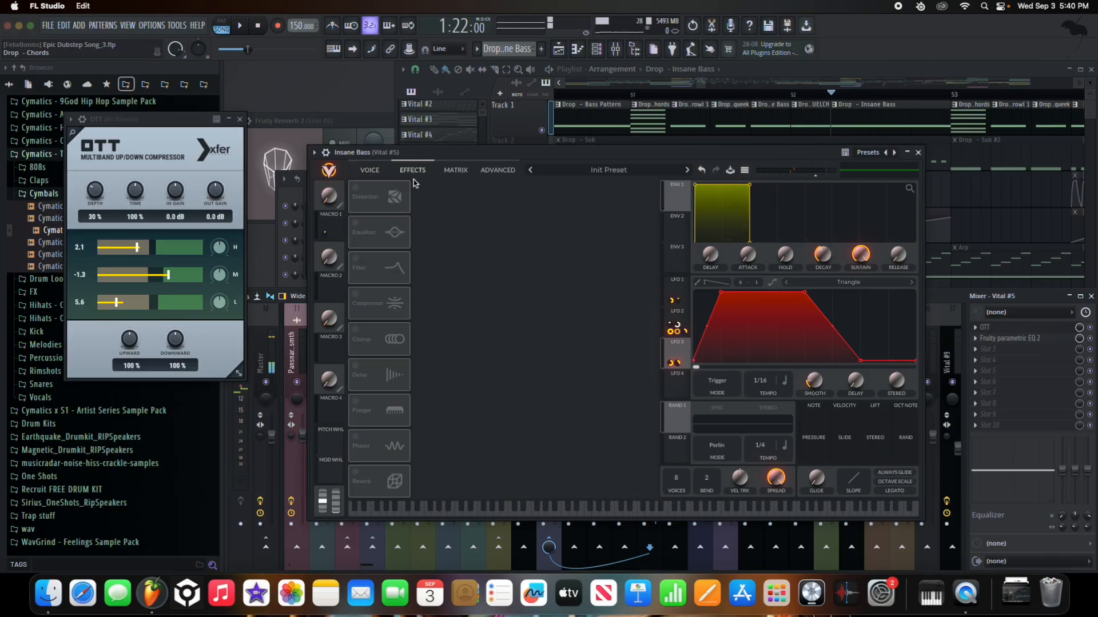
# - Re-enable Hard Clip distortion and the equalizer on its middle band, and check LFO 2's modulation
pyautogui.click(357, 187)
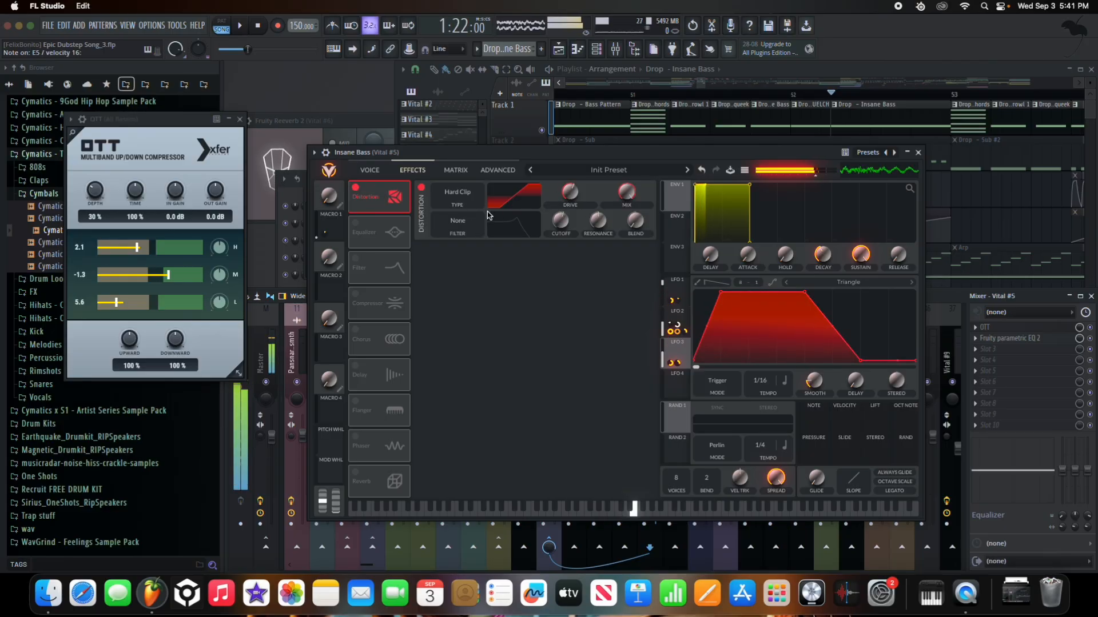
pyautogui.click(356, 222)
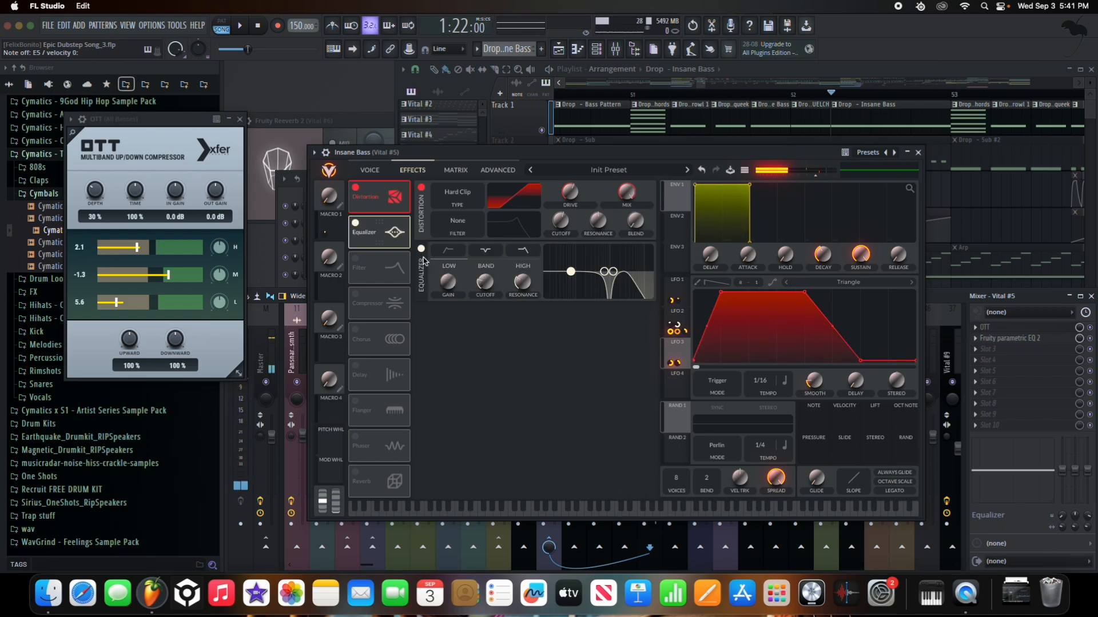
pyautogui.click(486, 266)
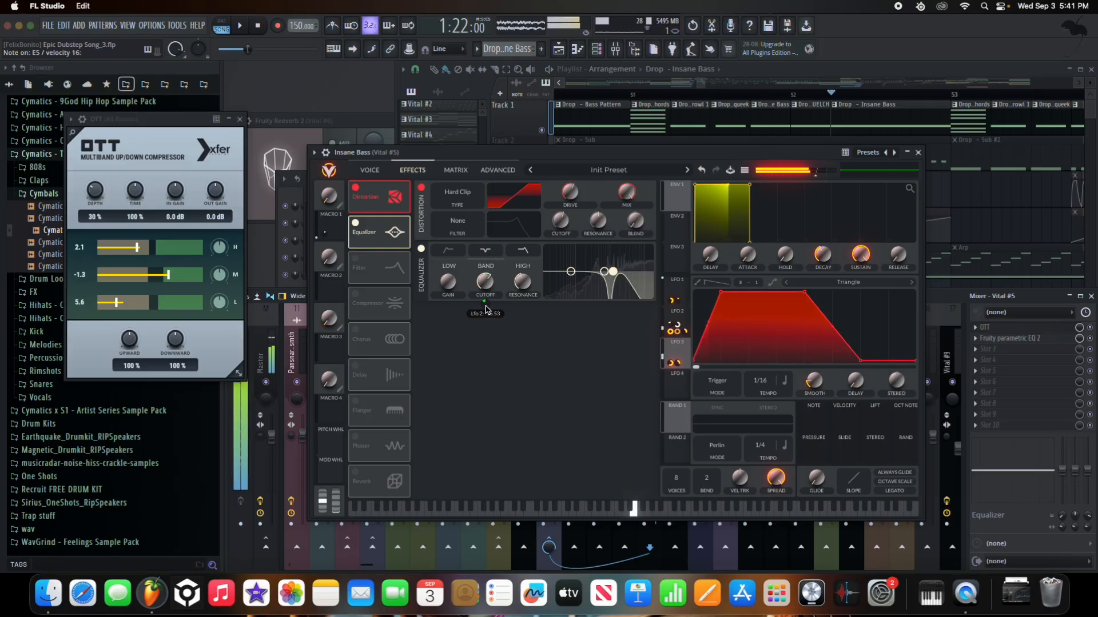
pyautogui.click(677, 321)
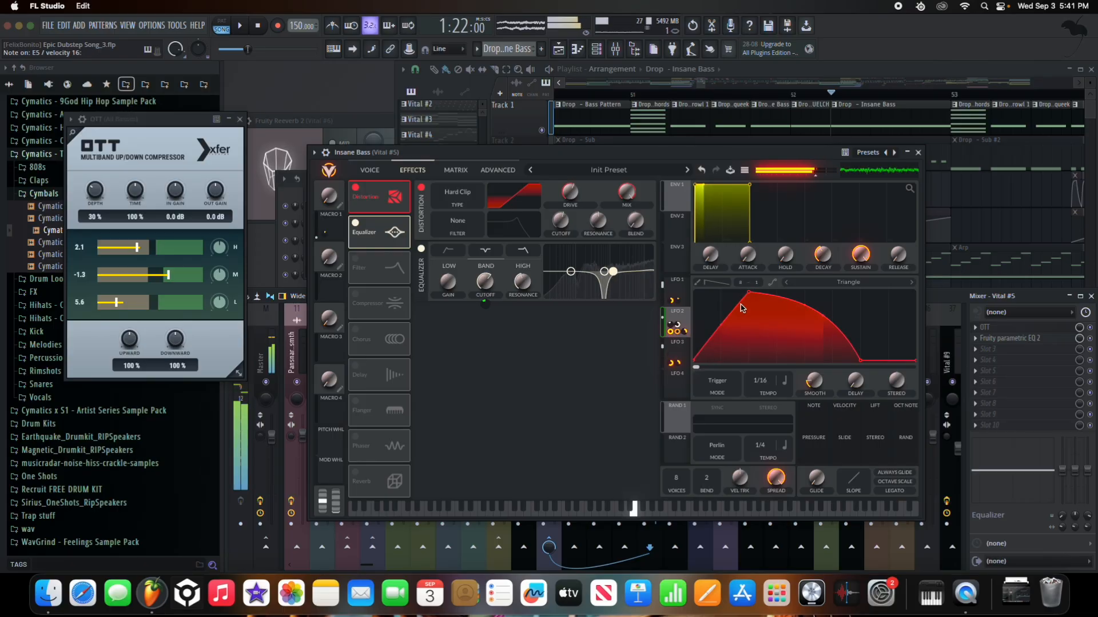
pyautogui.moveTo(485, 305)
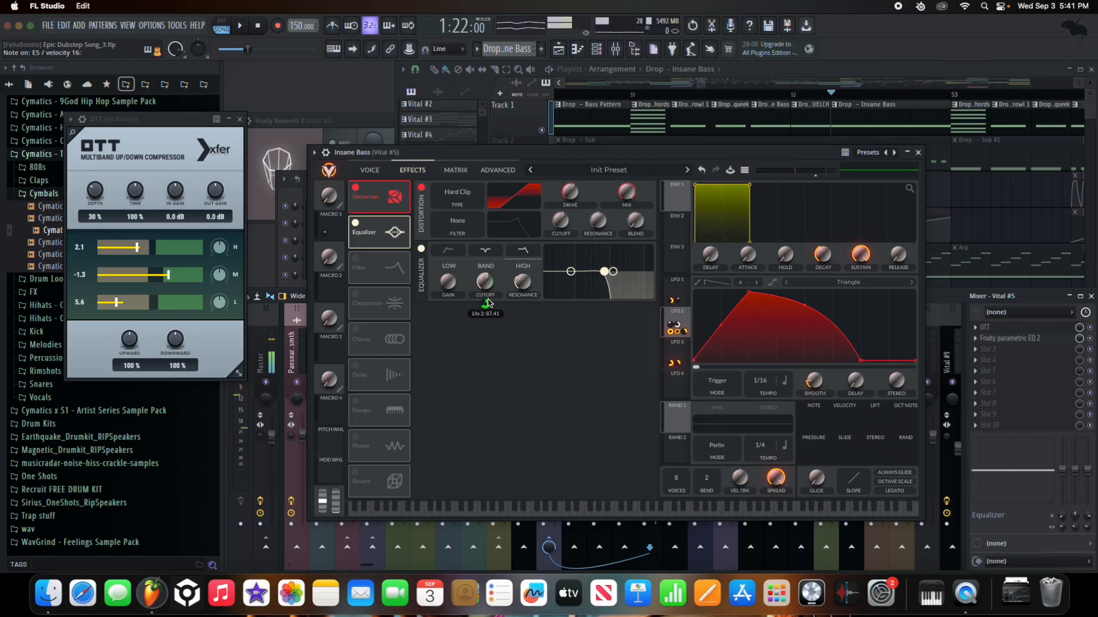
# - Enable the Low High Comb filter effect with mix at 0%, driven fully by LFO 2
pyautogui.click(354, 223)
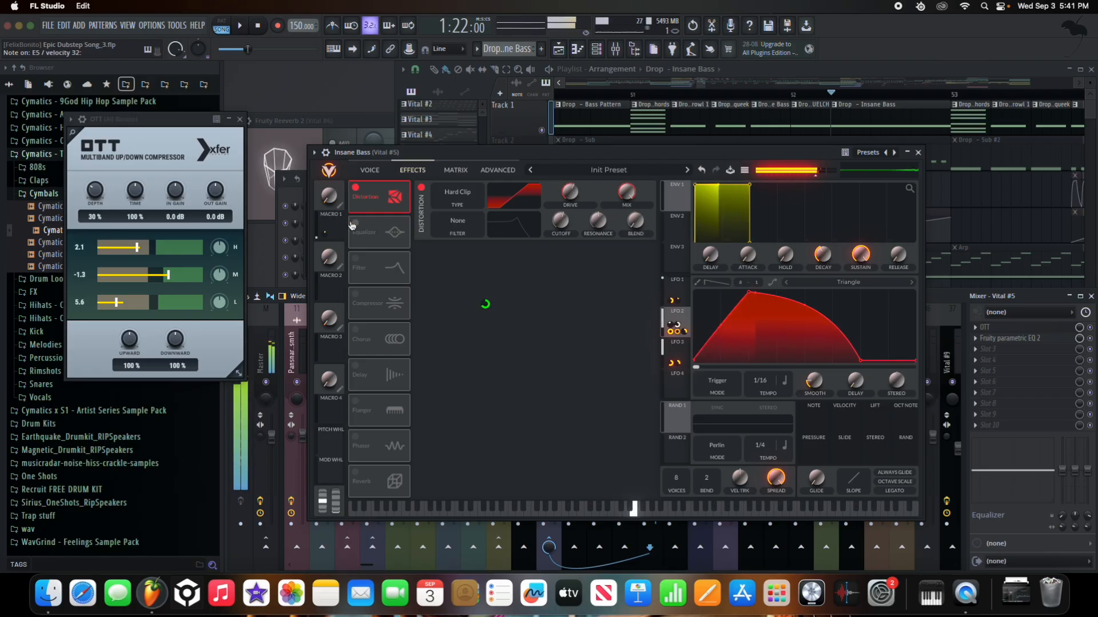
pyautogui.click(354, 222)
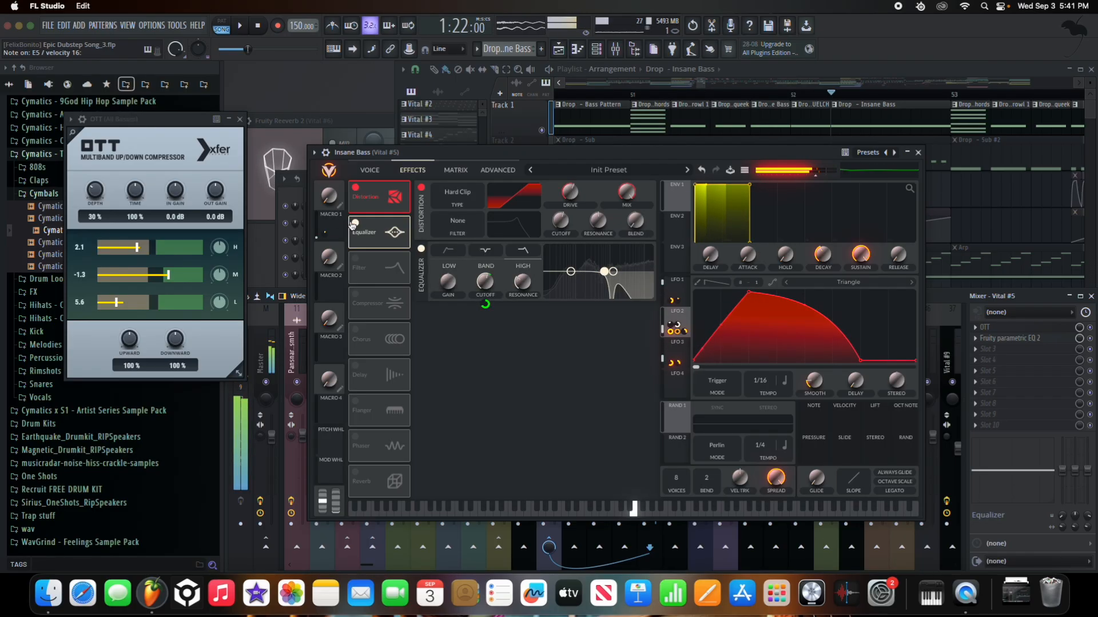
pyautogui.click(356, 262)
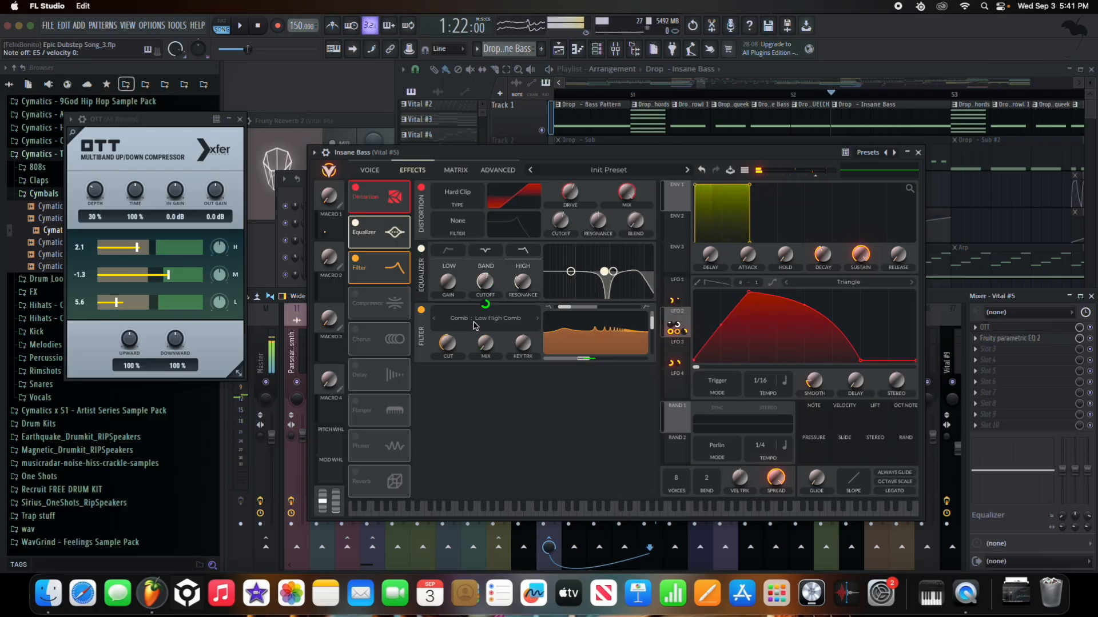
pyautogui.click(479, 320)
pyautogui.click(591, 308)
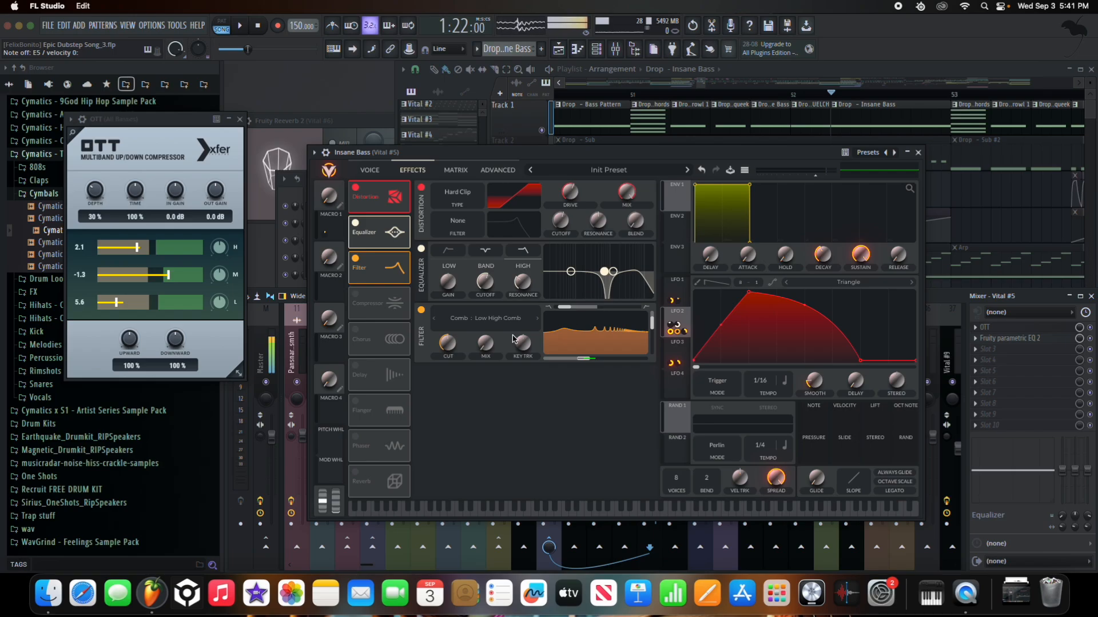
pyautogui.moveTo(454, 345)
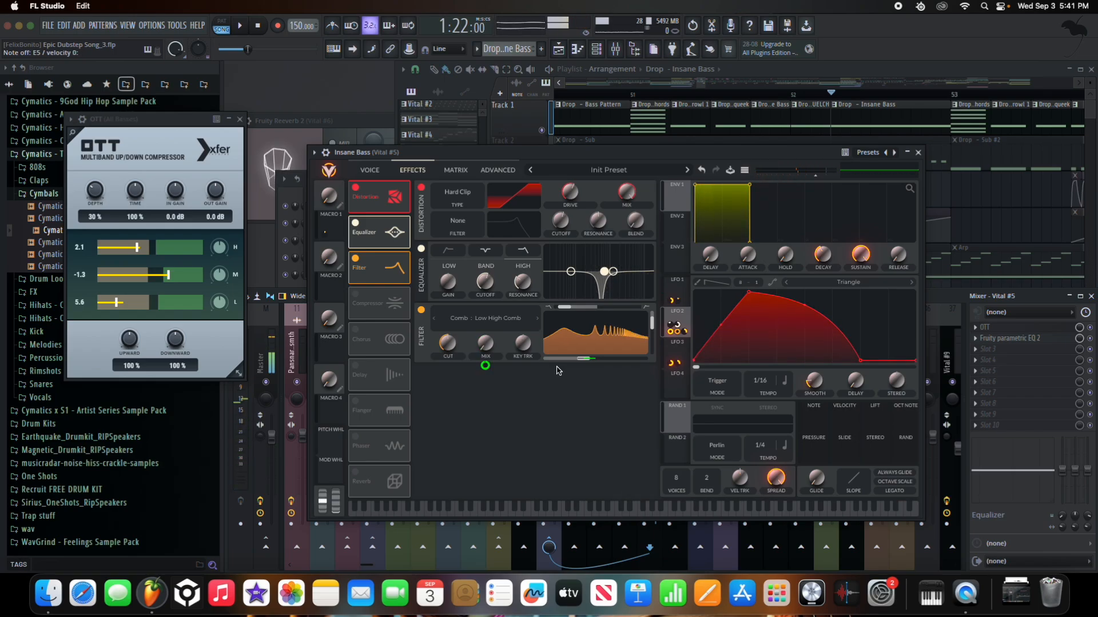
pyautogui.moveTo(597, 348)
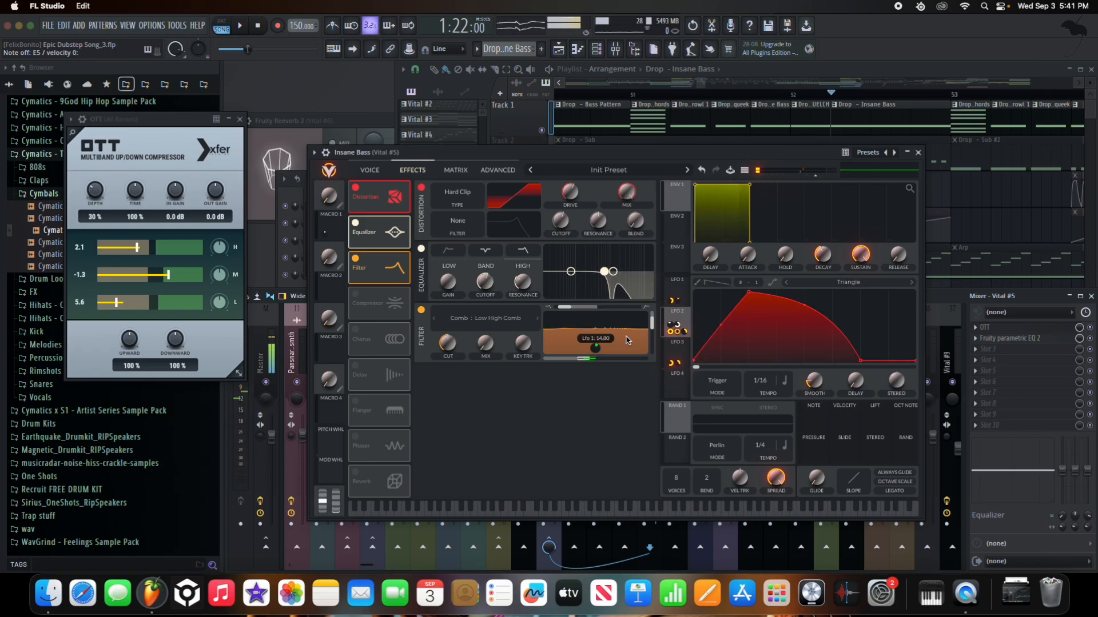
pyautogui.click(674, 295)
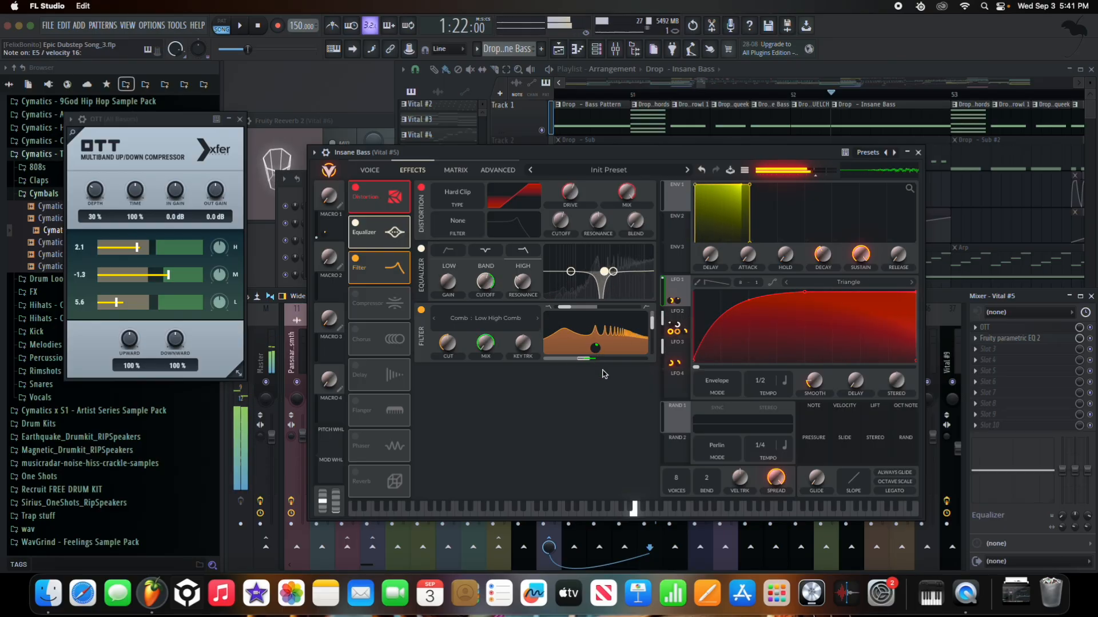
pyautogui.moveTo(485, 343); pyautogui.dragTo(483, 383)
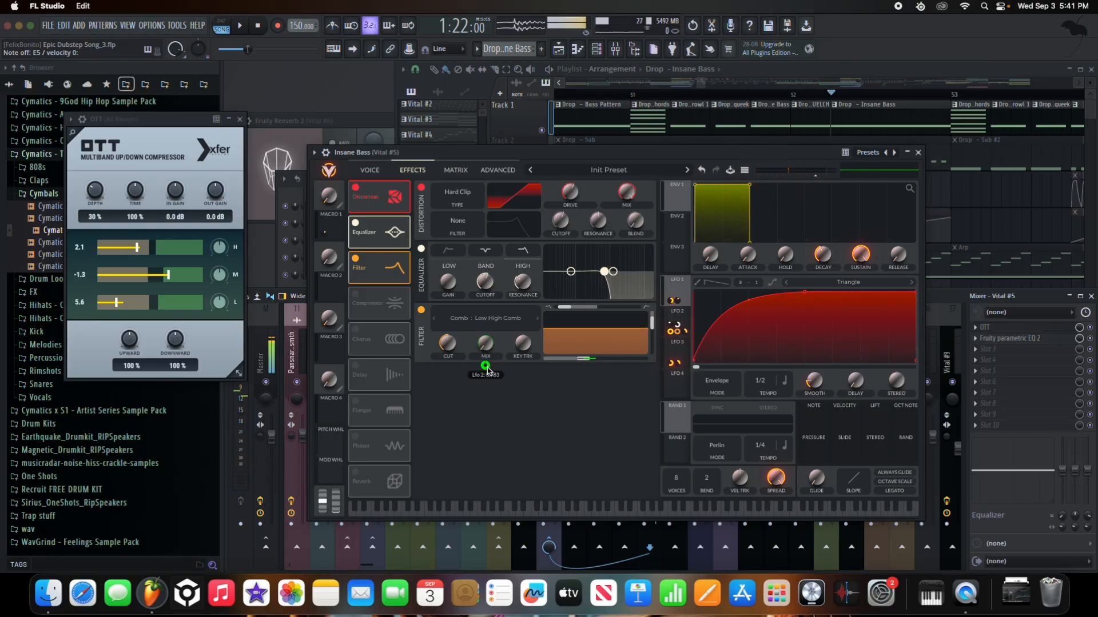
pyautogui.click(485, 366)
pyautogui.moveTo(479, 367); pyautogui.dragTo(482, 360)
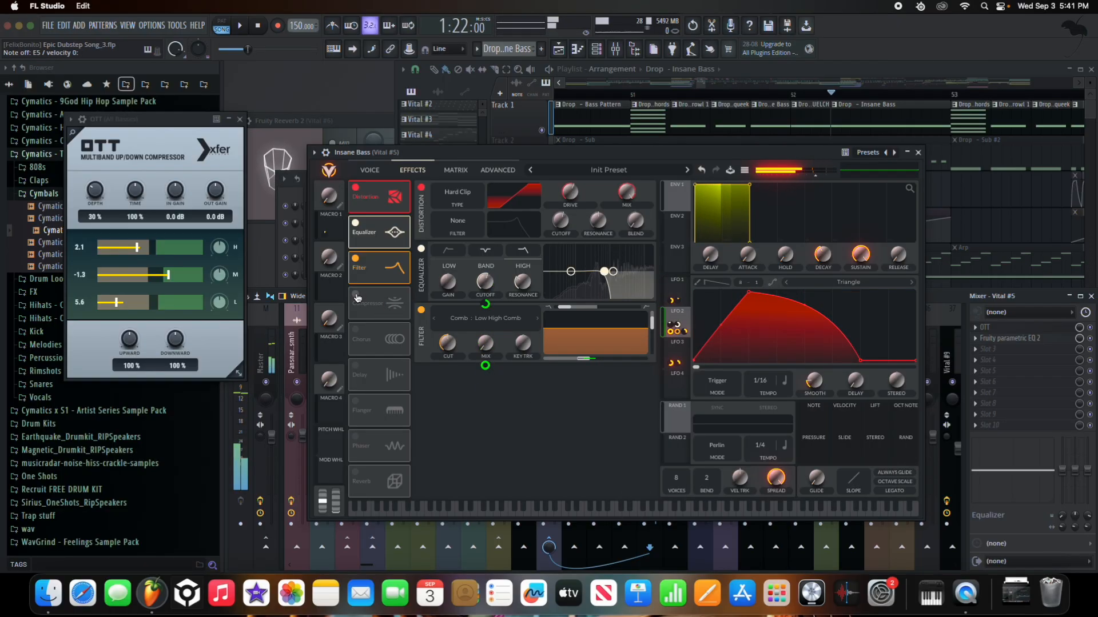
pyautogui.moveTo(654, 323)
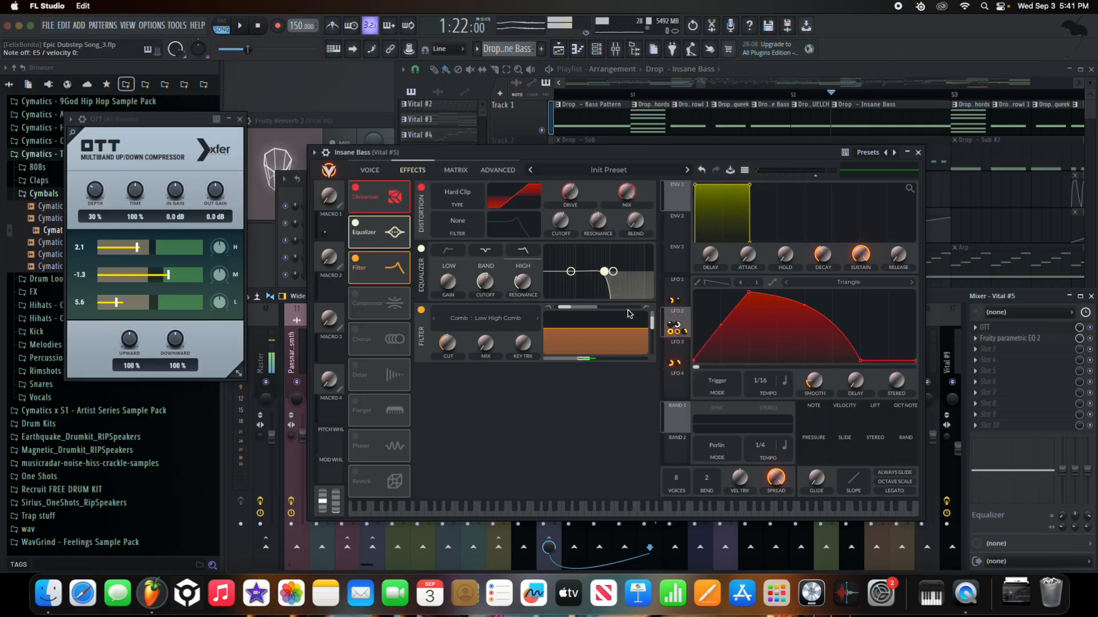
# - Enable the Compressor, Chorus and Delay effects, then move the Vital window aside
pyautogui.click(355, 296)
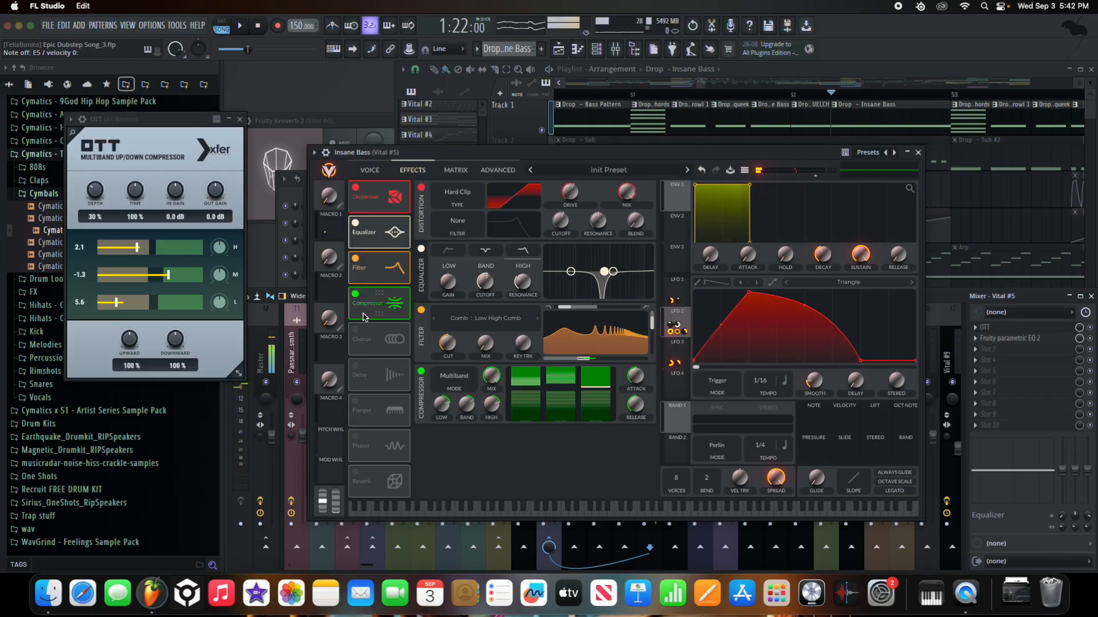
pyautogui.click(355, 330)
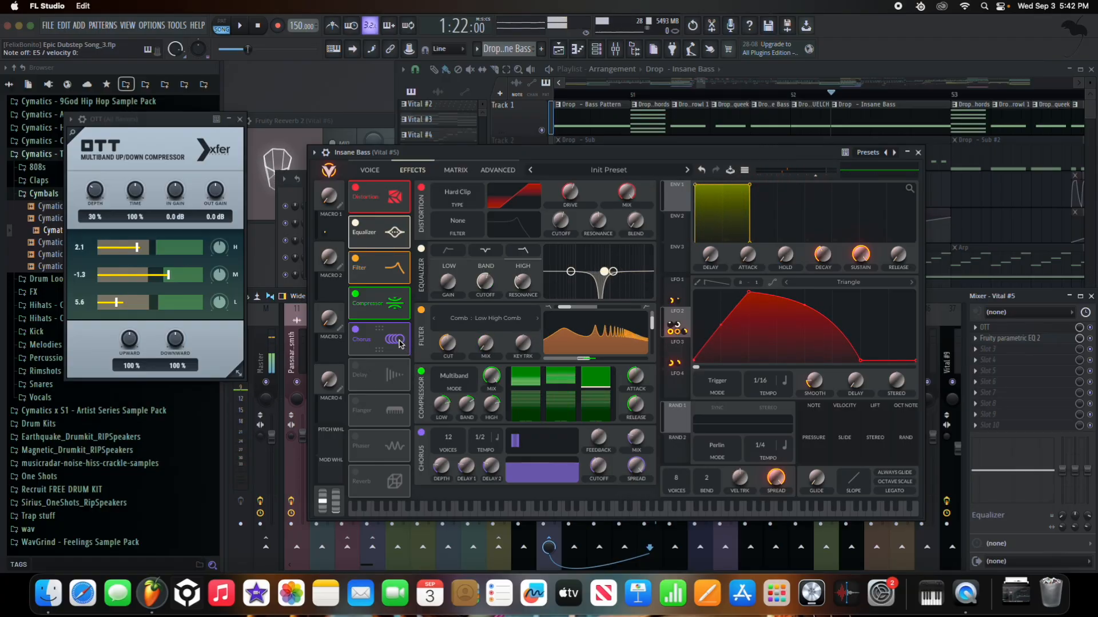
pyautogui.click(356, 366)
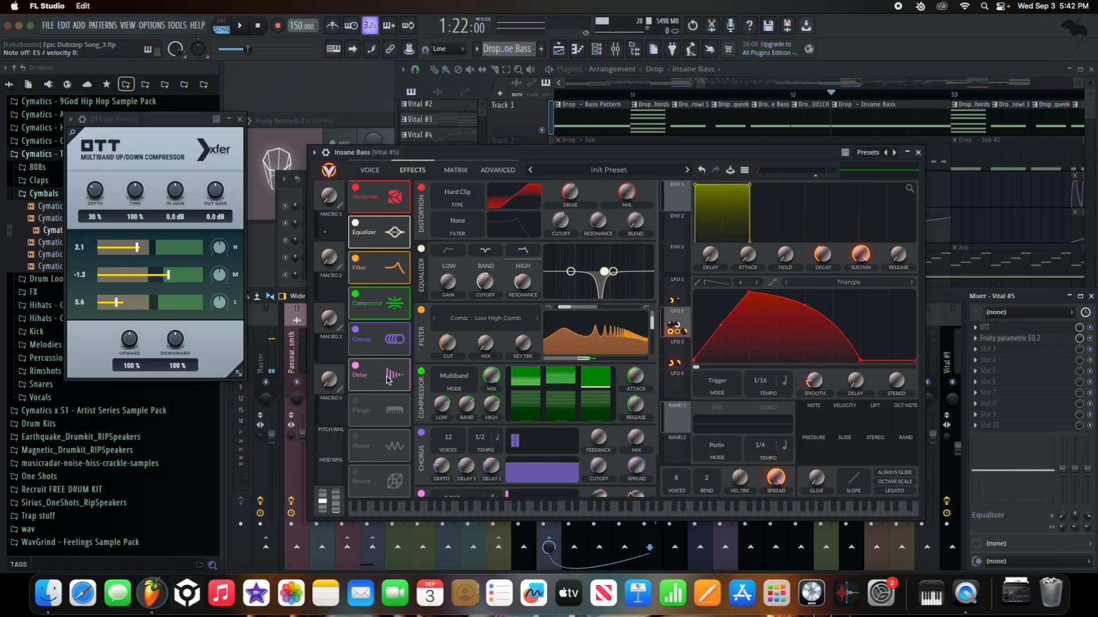
pyautogui.scroll(-2, 425, 452)
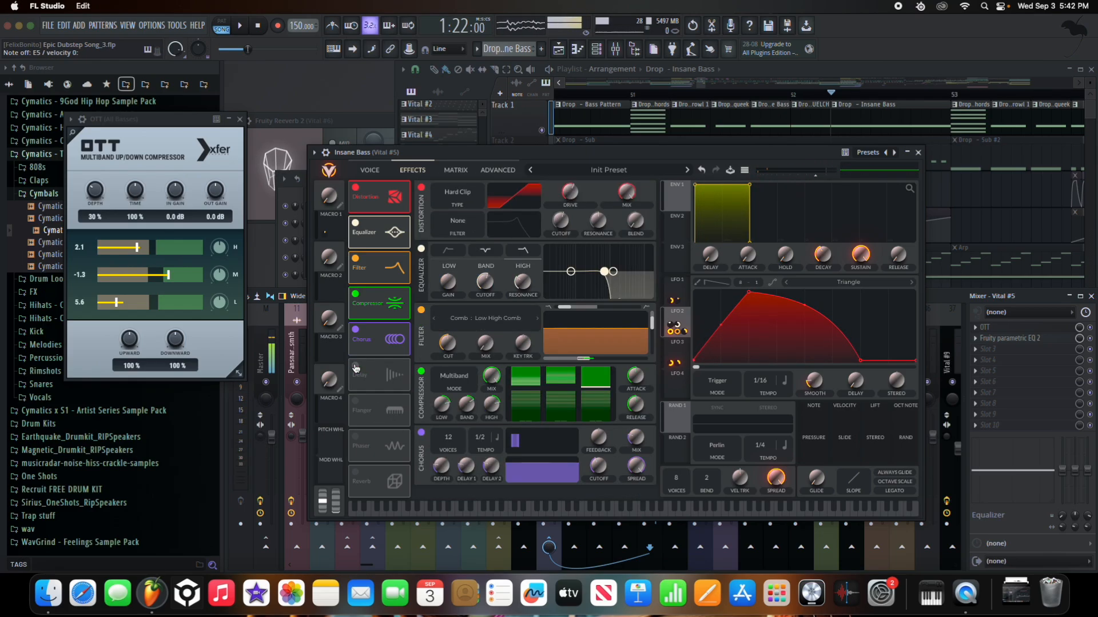
pyautogui.moveTo(448, 155); pyautogui.dragTo(72, 87)
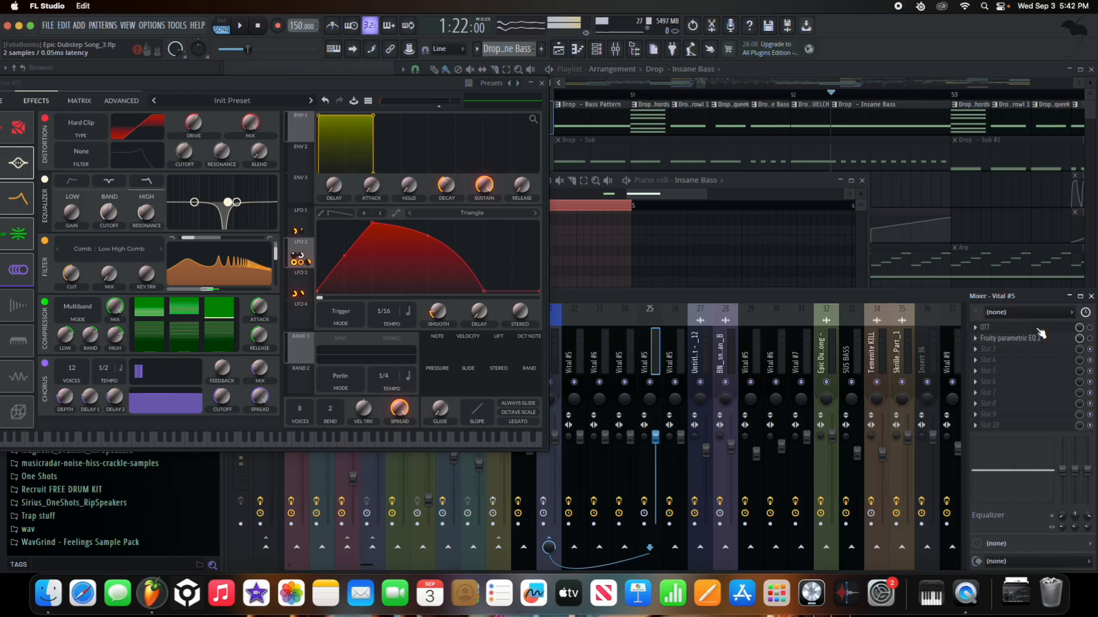
# - Close Vital, nudge band 5 up on Vital #5's Fruity parametric EQ 2, and select All Basses
pyautogui.click(1029, 332)
pyautogui.click(544, 90)
pyautogui.click(542, 85)
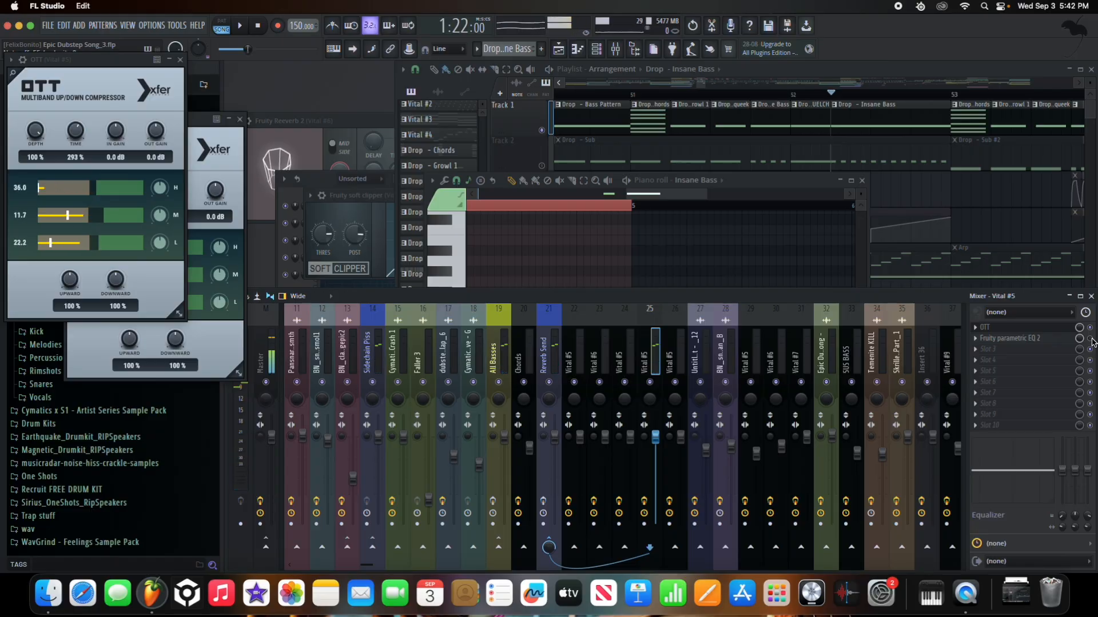
pyautogui.click(1010, 339)
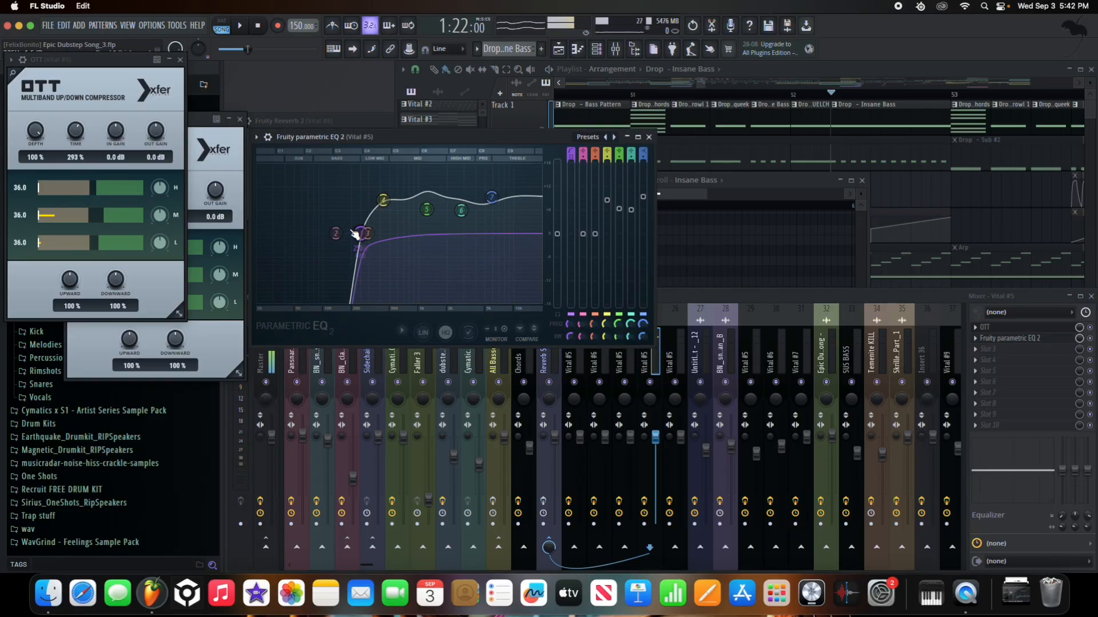
pyautogui.moveTo(428, 210); pyautogui.dragTo(427, 206)
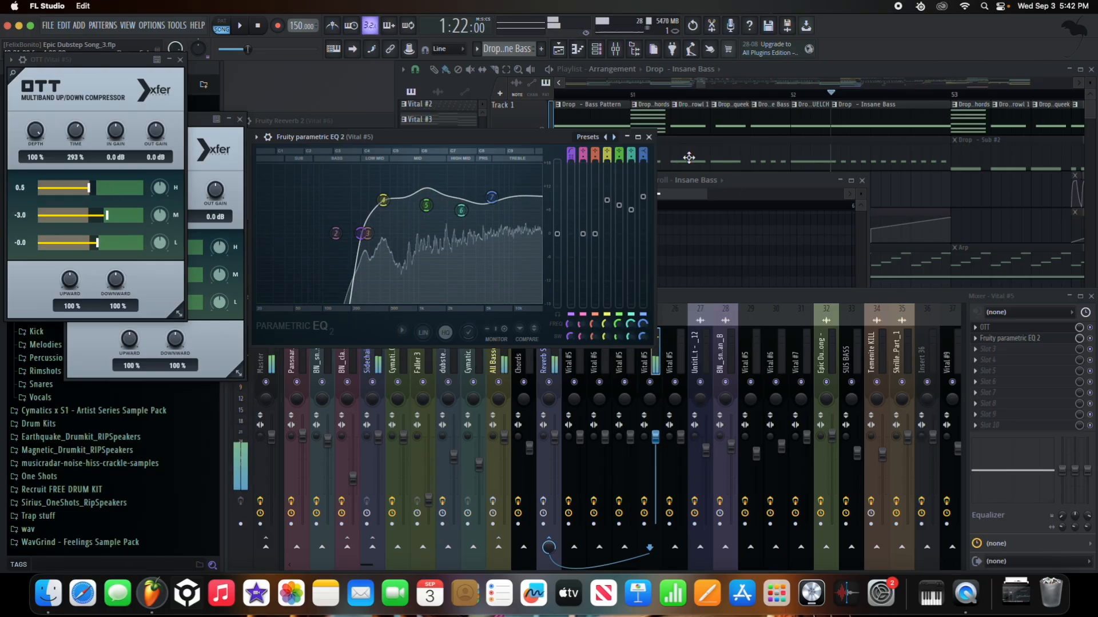
pyautogui.click(649, 137)
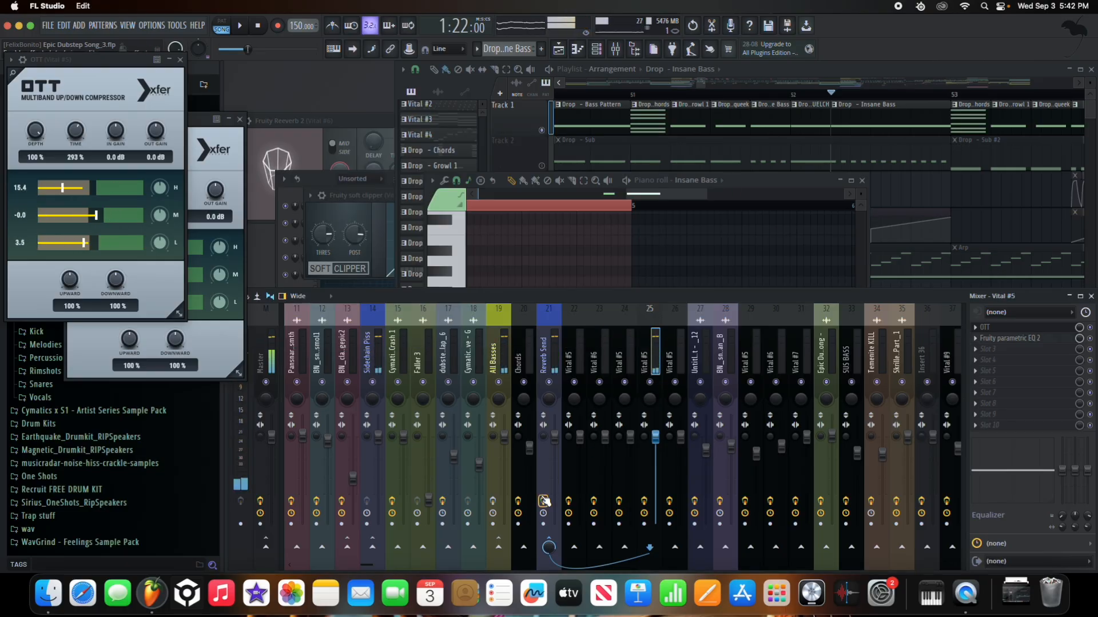
pyautogui.click(495, 502)
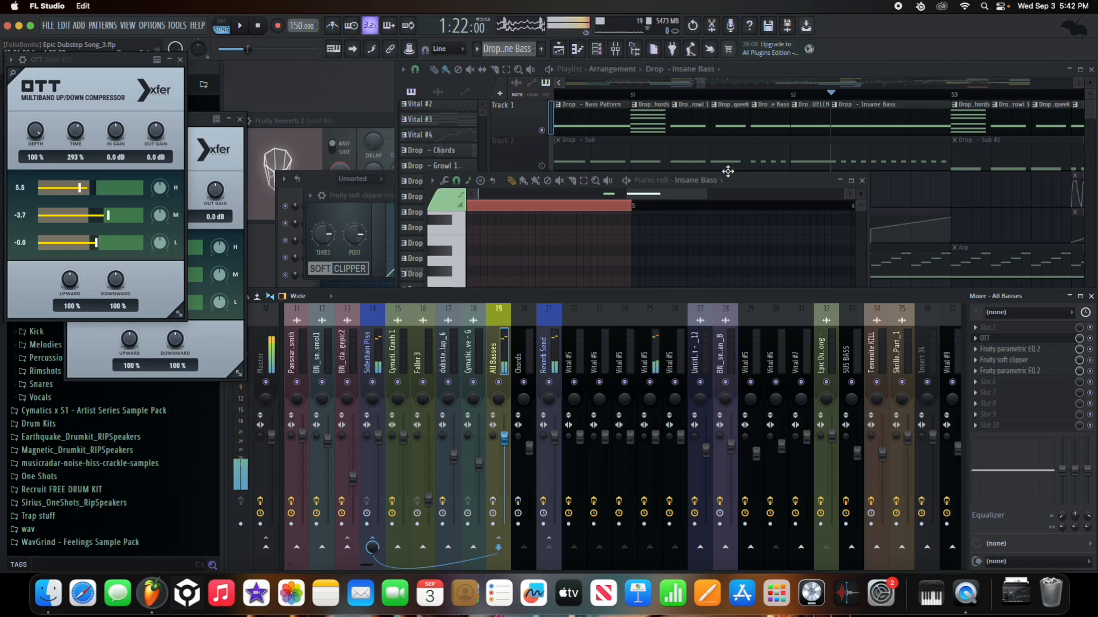
pyautogui.click(515, 157)
# - Raise Vital #5's Macro 1 to about 0.214 on the Advanced page and play the drop
pyautogui.click(541, 238)
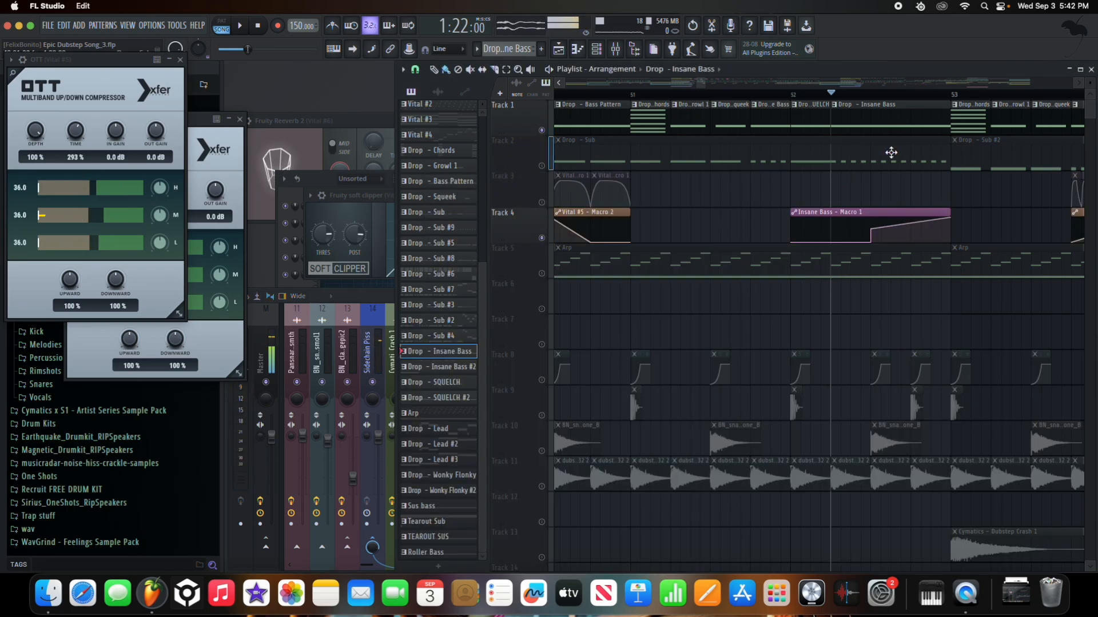
pyautogui.doubleClick(887, 121)
pyautogui.click(690, 181)
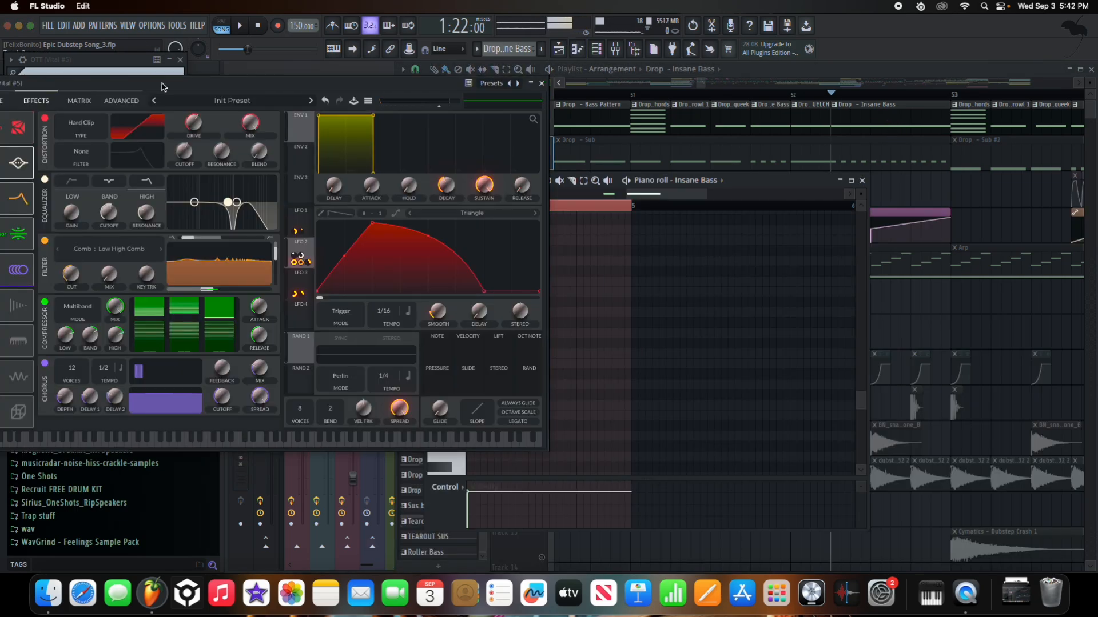
pyautogui.moveTo(164, 84); pyautogui.dragTo(562, 97)
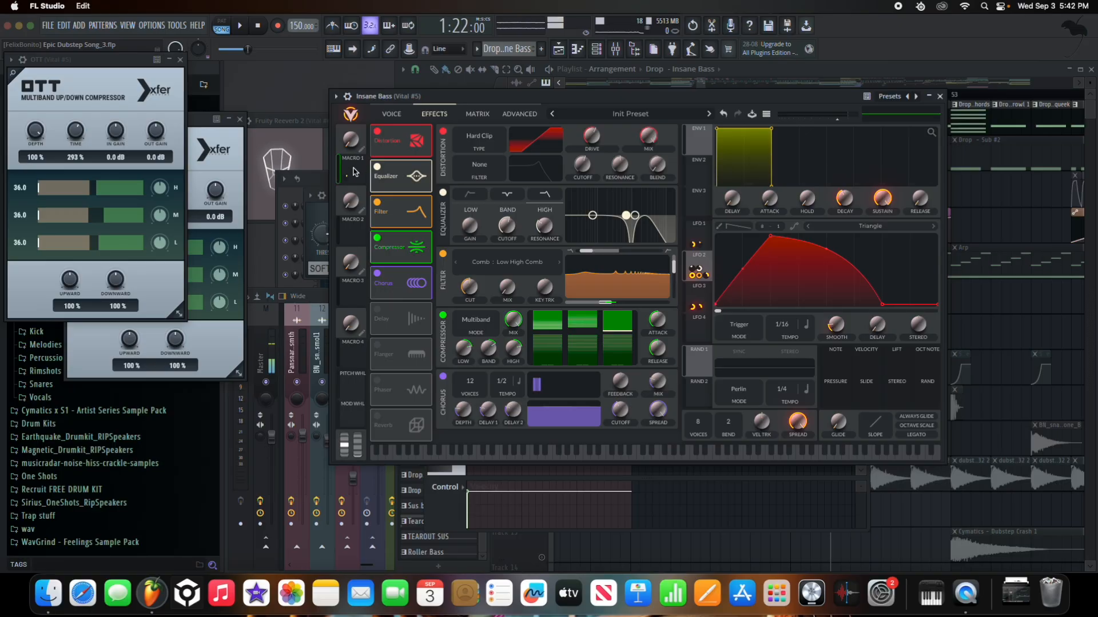
pyautogui.moveTo(349, 179)
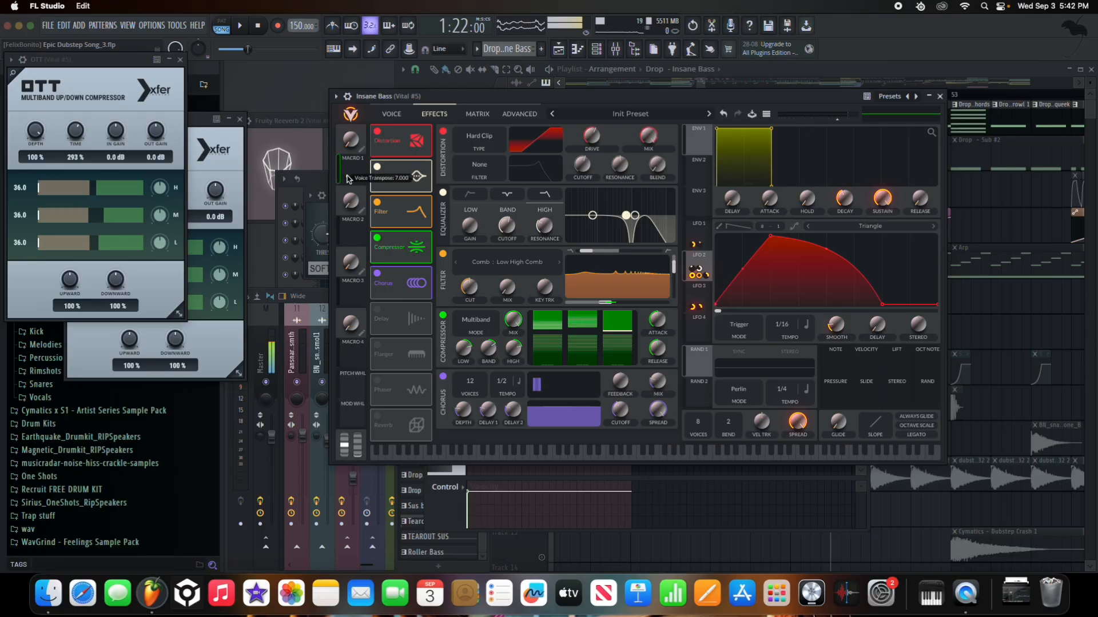
pyautogui.click(529, 115)
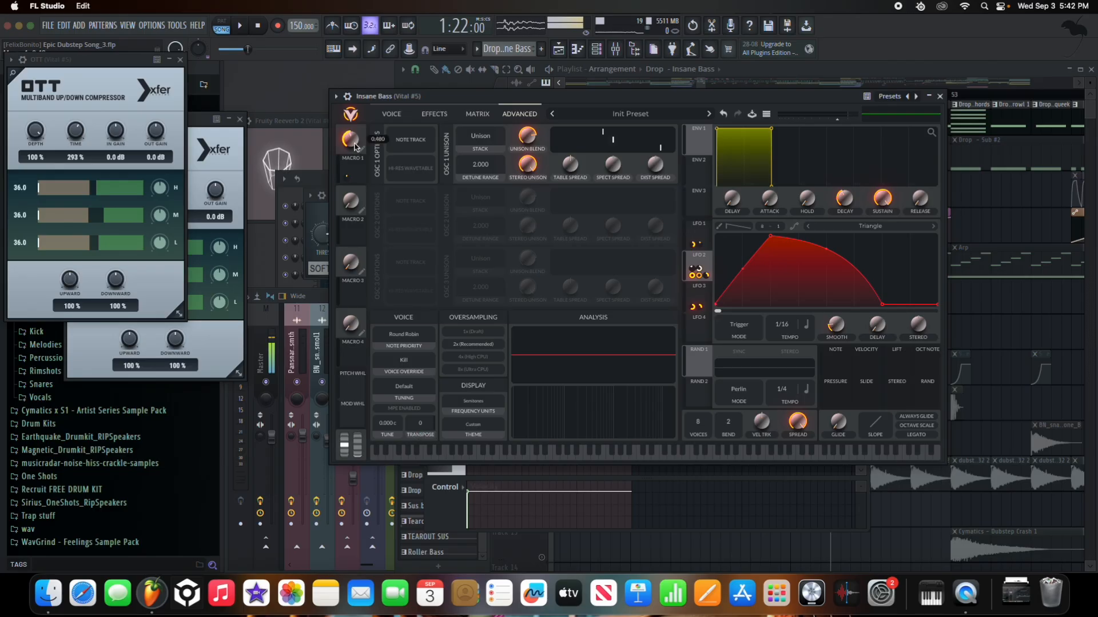
pyautogui.moveTo(351, 196); pyautogui.dragTo(380, 211)
pyautogui.press('space')
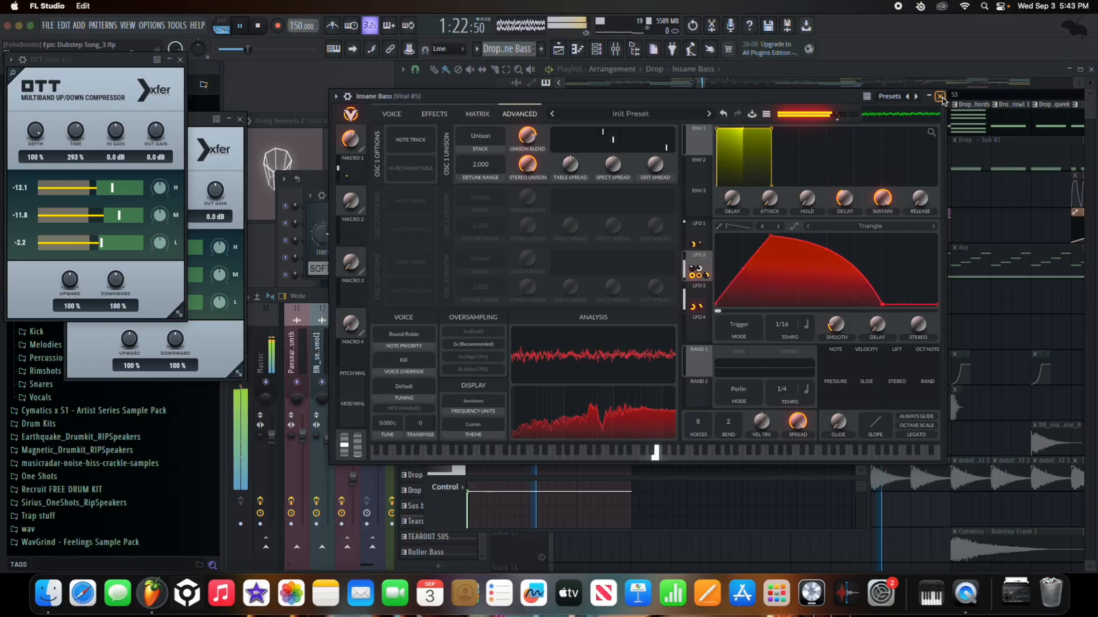
pyautogui.click(940, 96)
pyautogui.click(832, 95)
pyautogui.press('space')
pyautogui.press('space')
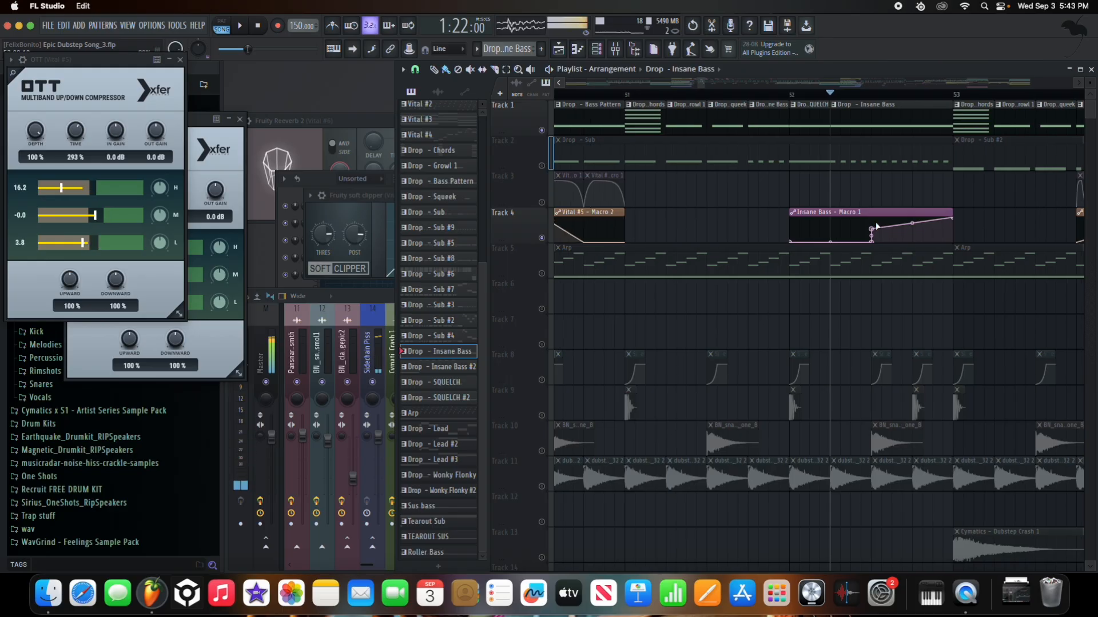
# - Unmute Track 2 and solo it from bar 52 to hear the sub alone
pyautogui.scroll(3, 875, 189)
pyautogui.press('space')
pyautogui.press('space')
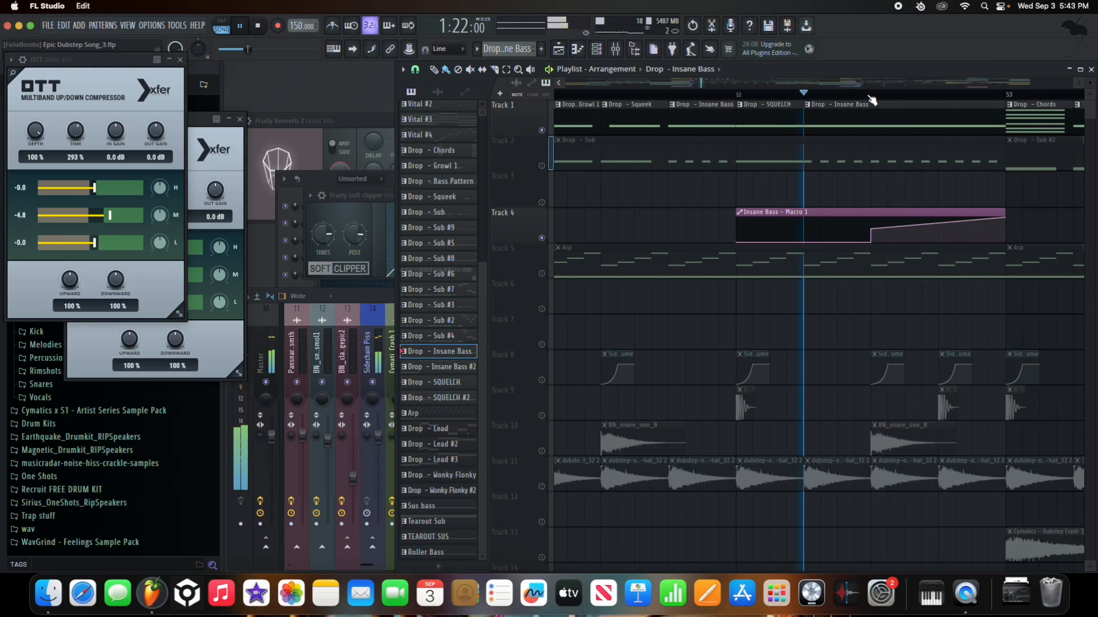
pyautogui.press('space')
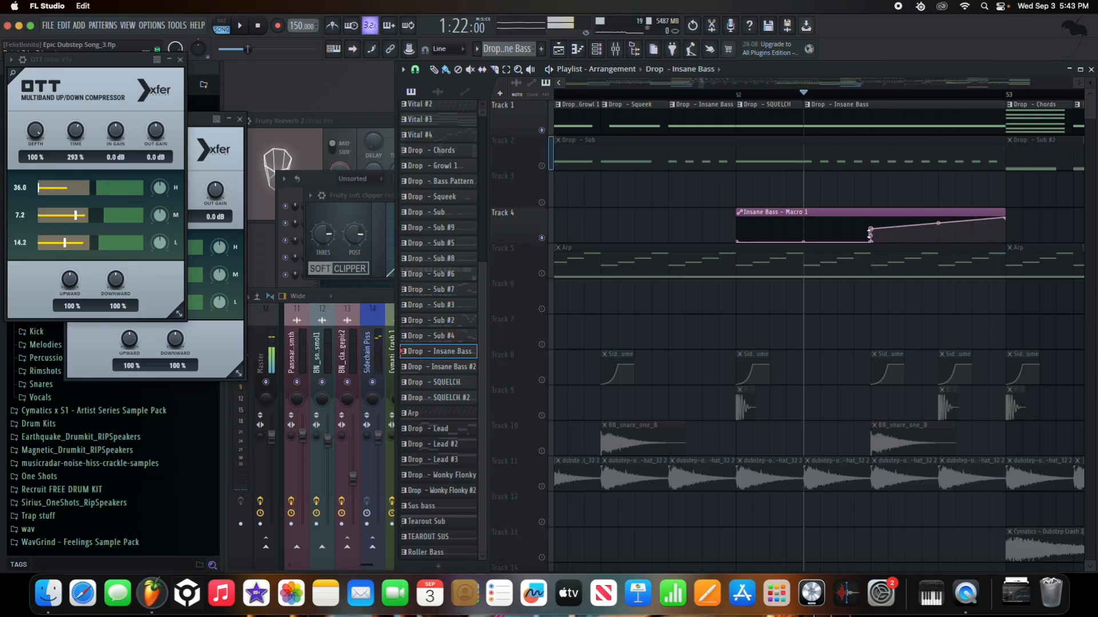
pyautogui.click(843, 210)
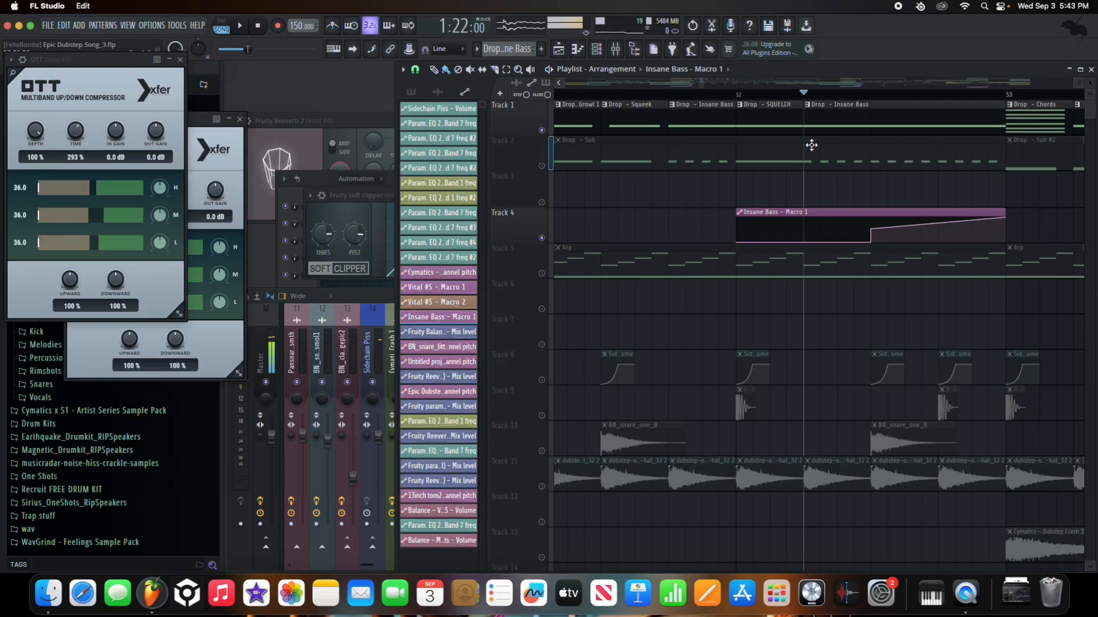
pyautogui.click(601, 52)
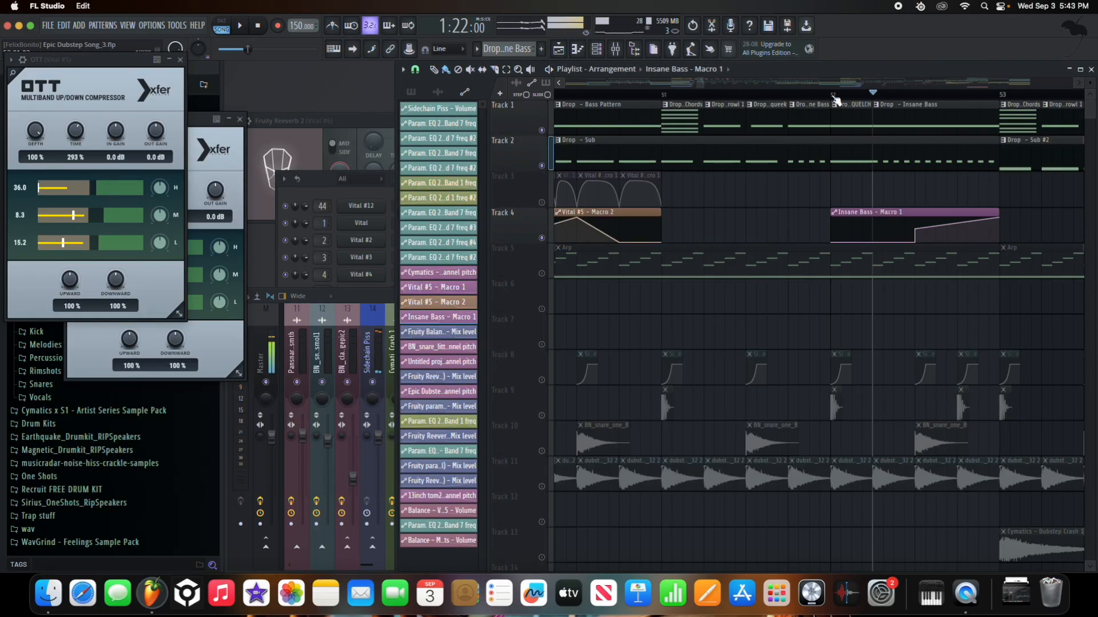
pyautogui.click(835, 96)
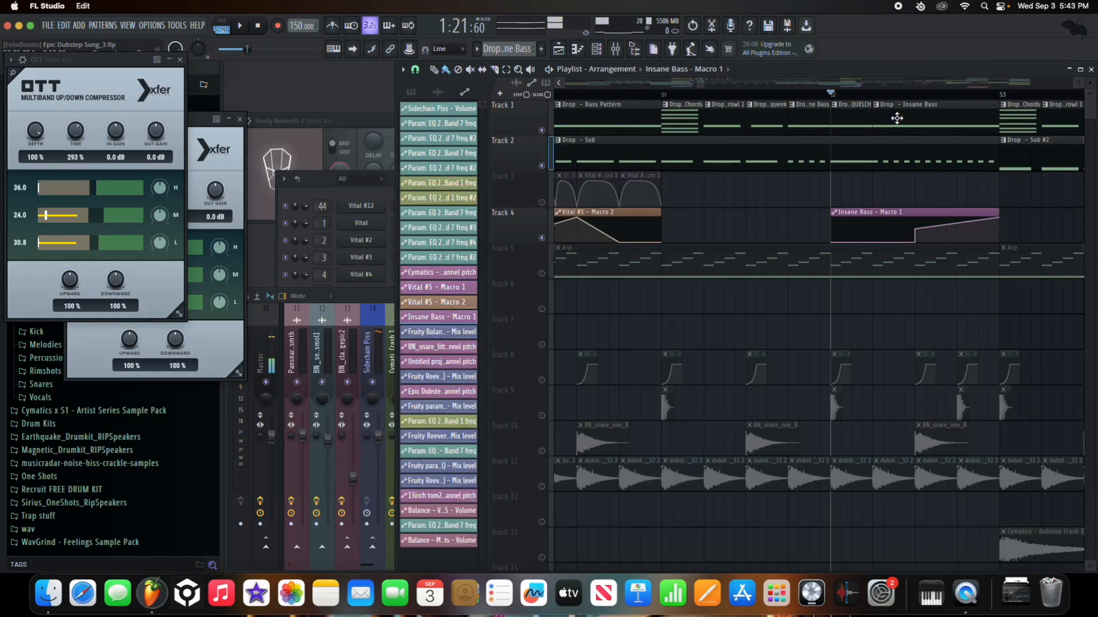
pyautogui.scroll(5, 896, 118)
pyautogui.click(832, 96)
pyautogui.scroll(-2, 609, 132)
pyautogui.rightClick(542, 166)
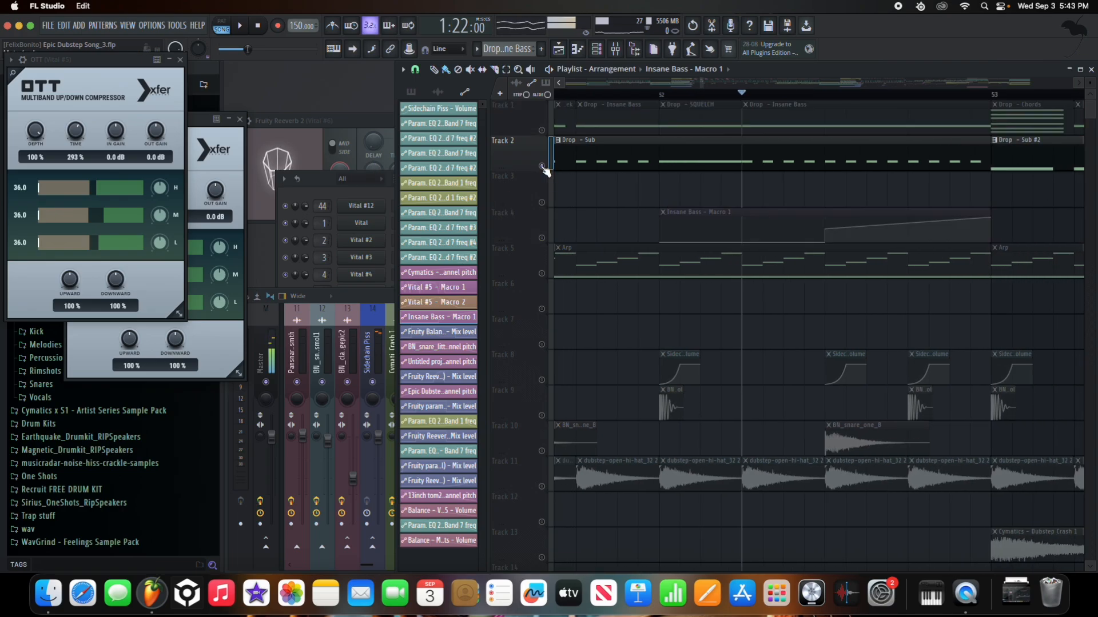
pyautogui.press('space')
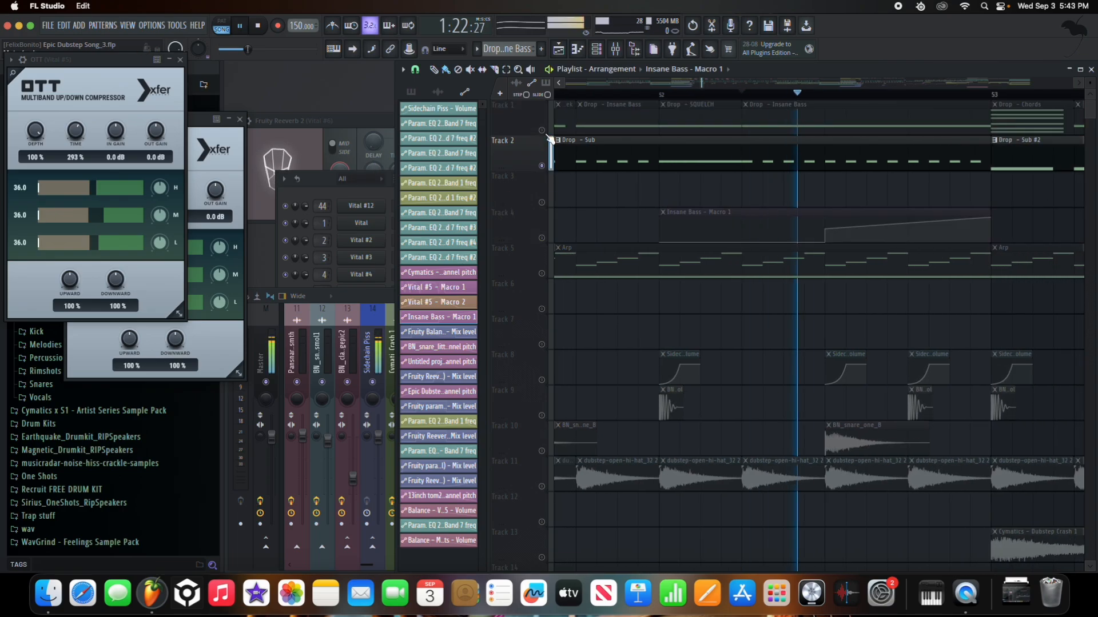
pyautogui.press('space')
# - Unmute Tracks 1 and 4, play the drop, and open the Drop - SQUELCH pattern's notes
pyautogui.click(542, 130)
pyautogui.scroll(-4, 706, 146)
pyautogui.press('space')
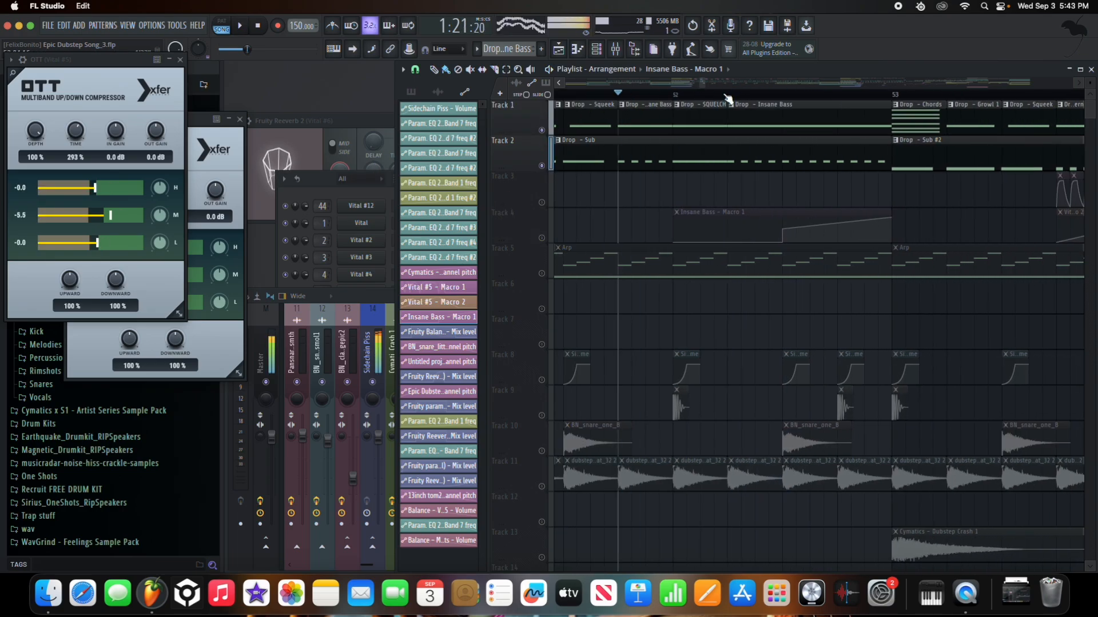
pyautogui.scroll(-3, 846, 217)
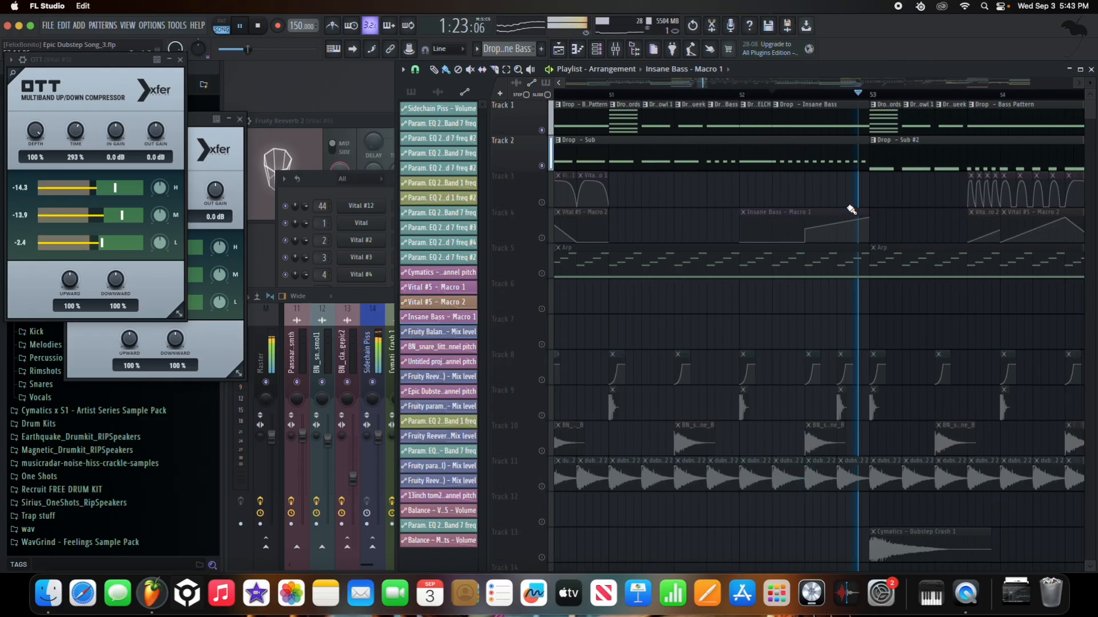
pyautogui.press('space')
pyautogui.click(541, 238)
pyautogui.scroll(-4, 743, 257)
pyautogui.press('space')
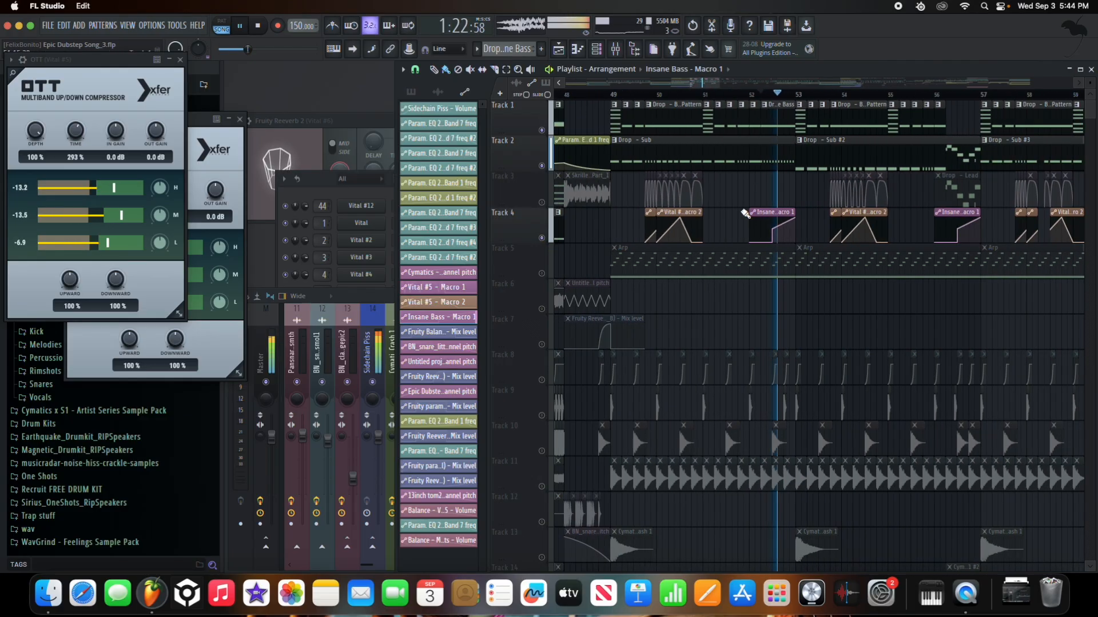
pyautogui.press('space')
pyautogui.press('space')
pyautogui.scroll(5, 815, 130)
pyautogui.doubleClick(815, 130)
pyautogui.press('space')
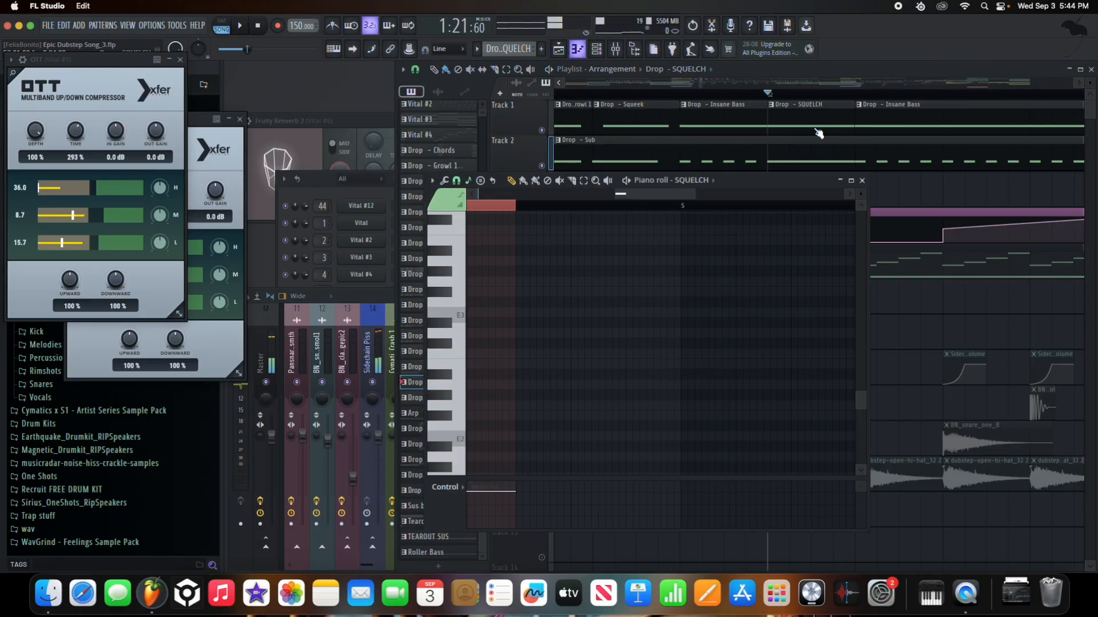
# - Open SQUELCH's Vital synth and set OSC 1's spectral warp to None
pyautogui.click(712, 181)
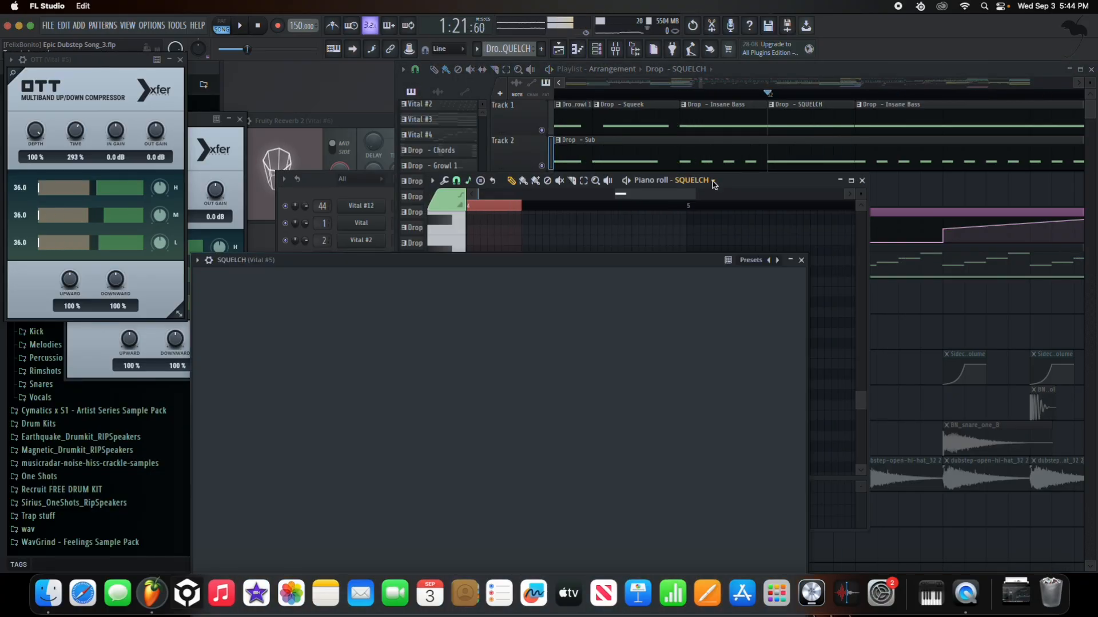
pyautogui.moveTo(507, 260); pyautogui.dragTo(570, 159)
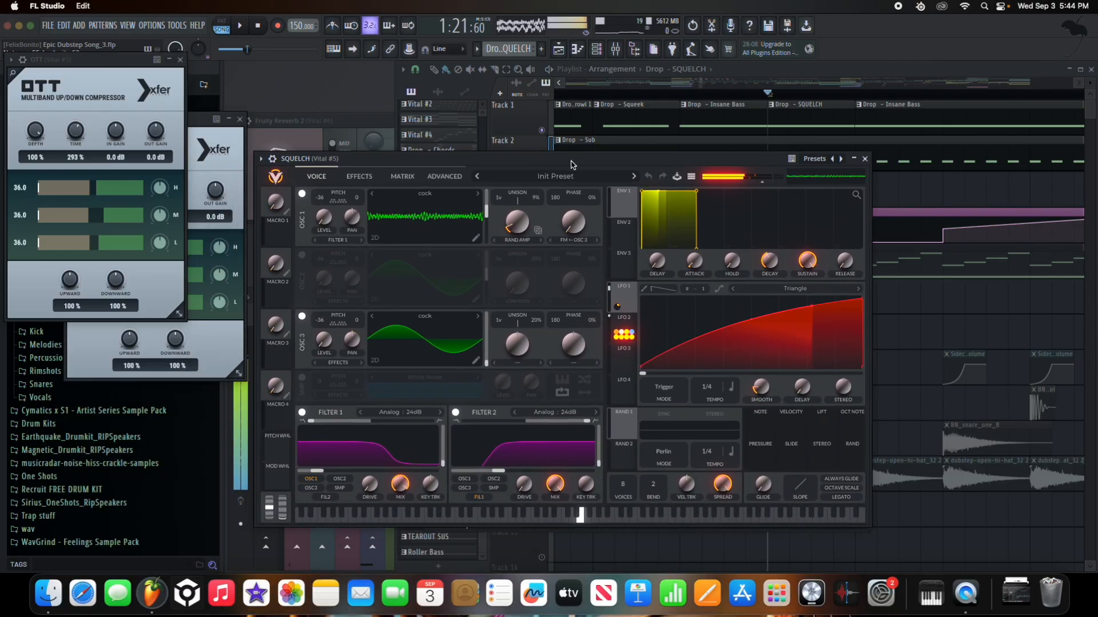
pyautogui.click(567, 238)
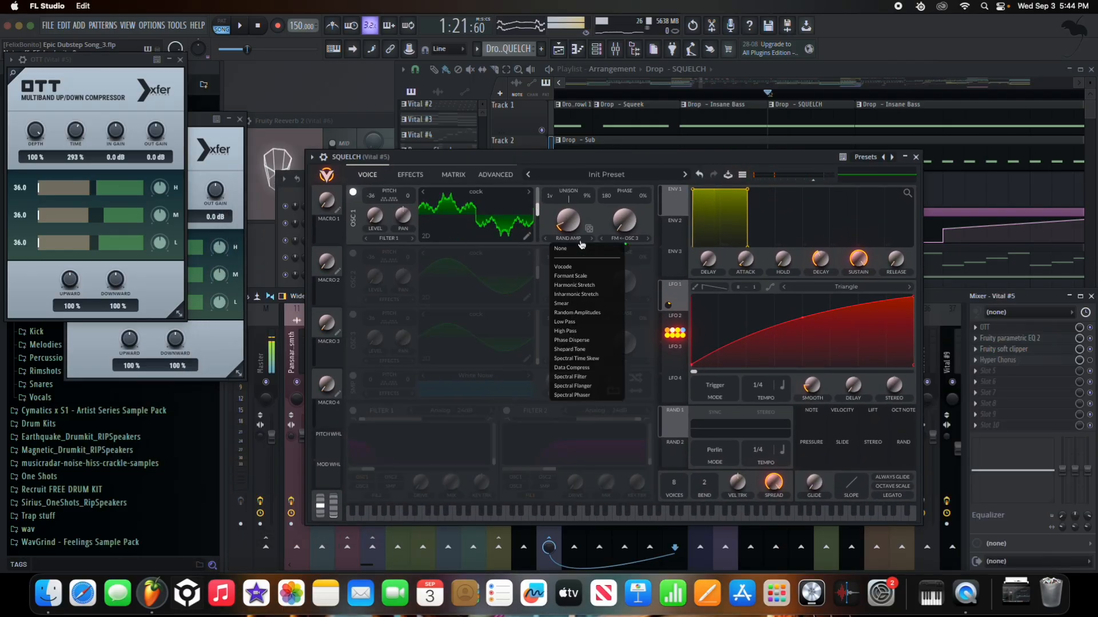
pyautogui.click(572, 252)
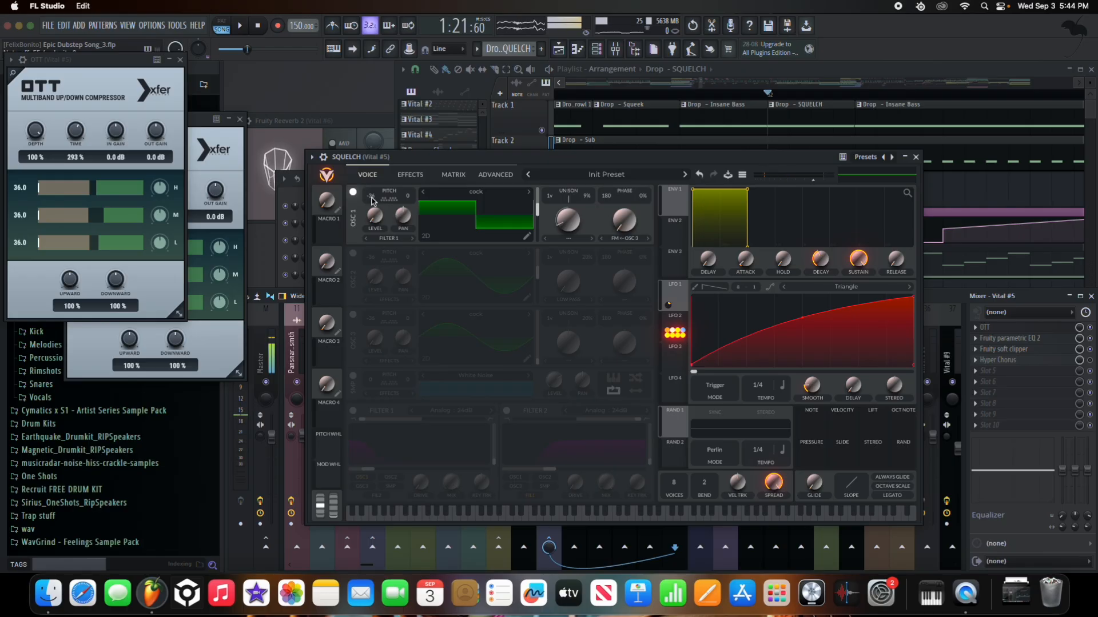
# - Display LFO 2's shape and the parameters it modulates
pyautogui.moveTo(375, 237)
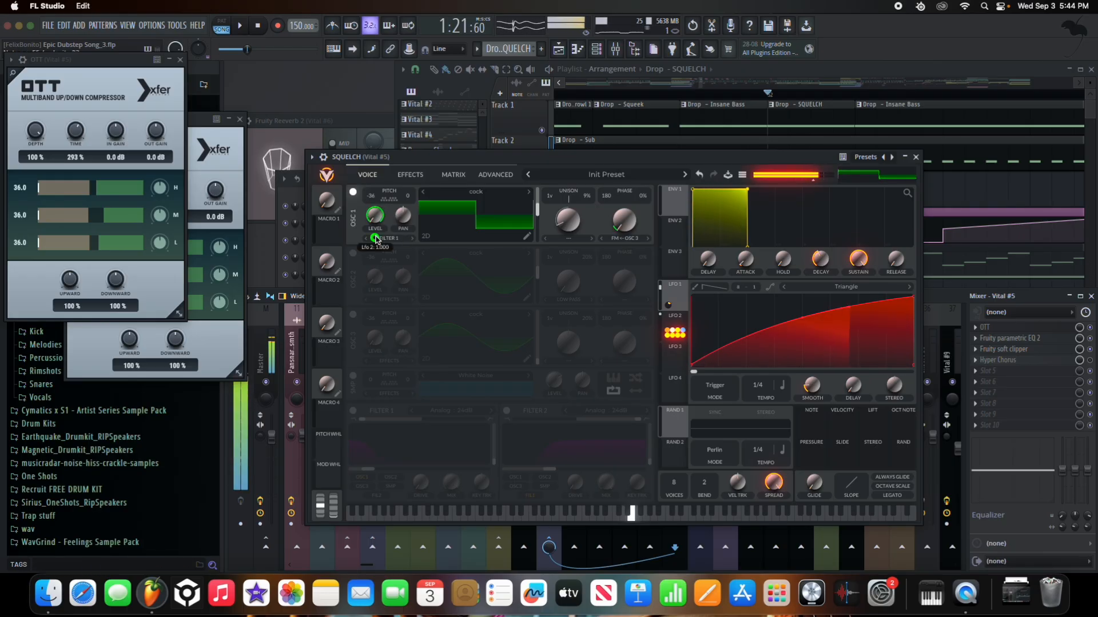
pyautogui.click(674, 316)
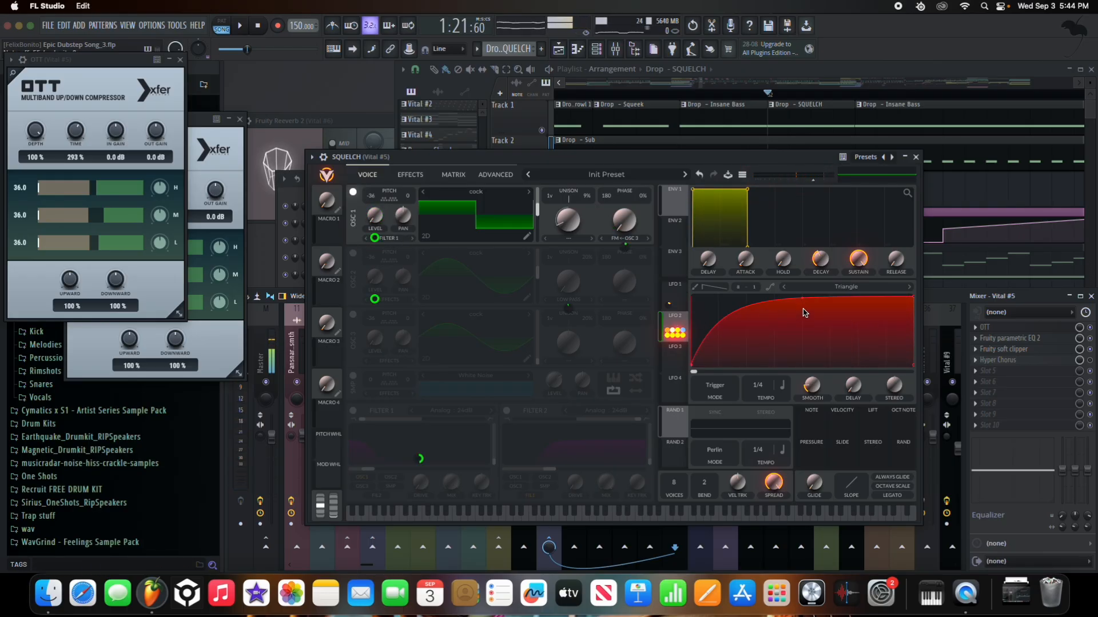
pyautogui.moveTo(376, 240)
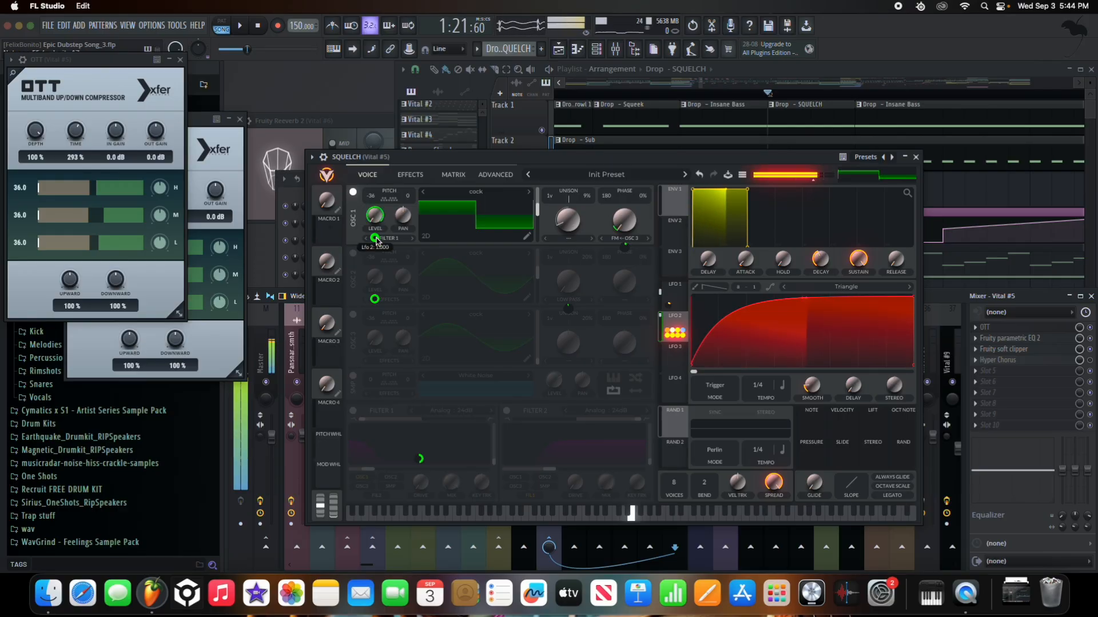
pyautogui.moveTo(625, 247)
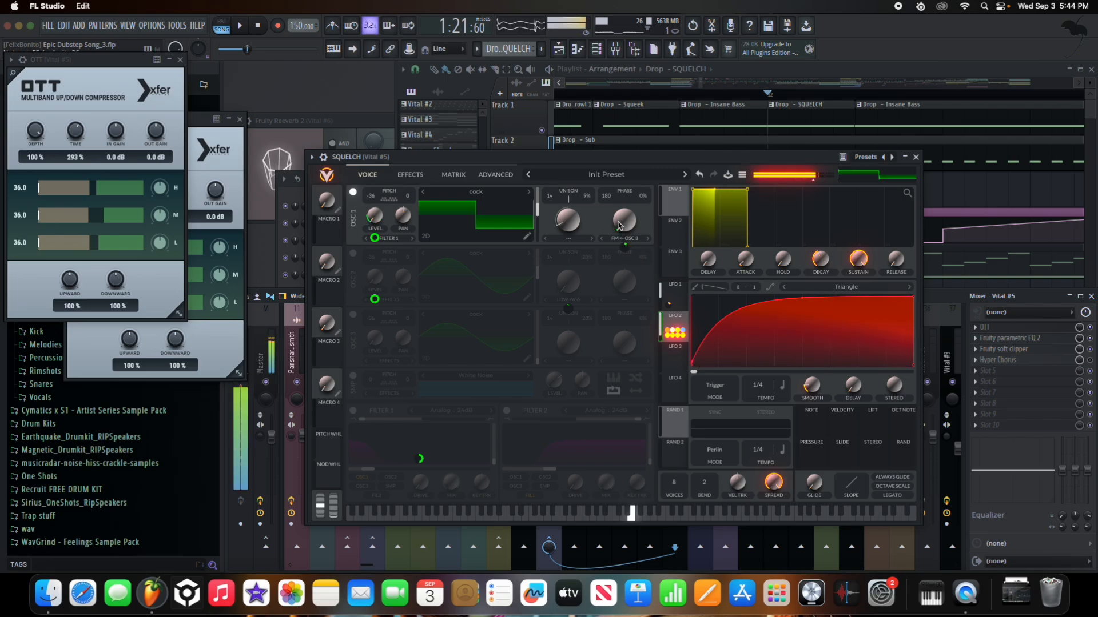
# - Set OSC 1's spectral warp to Random Amplitudes with about 10.92% morph
pyautogui.click(552, 241)
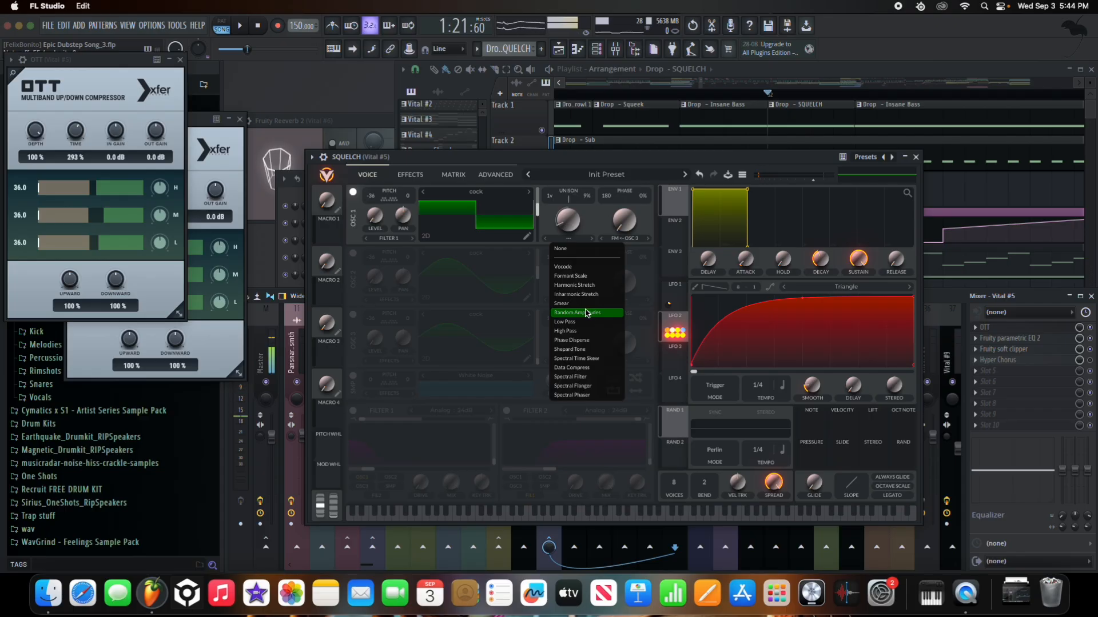
pyautogui.click(586, 313)
pyautogui.moveTo(569, 229); pyautogui.dragTo(571, 235)
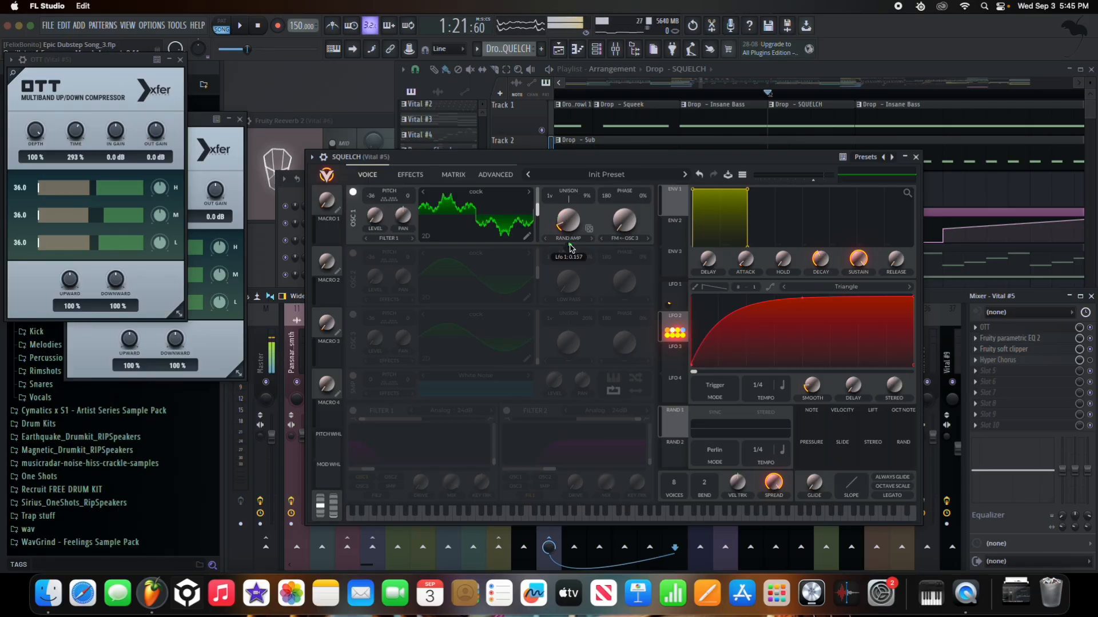
# - Compare LFO 1 and LFO 2 with a test note, and switch on OSC 3
pyautogui.click(570, 246)
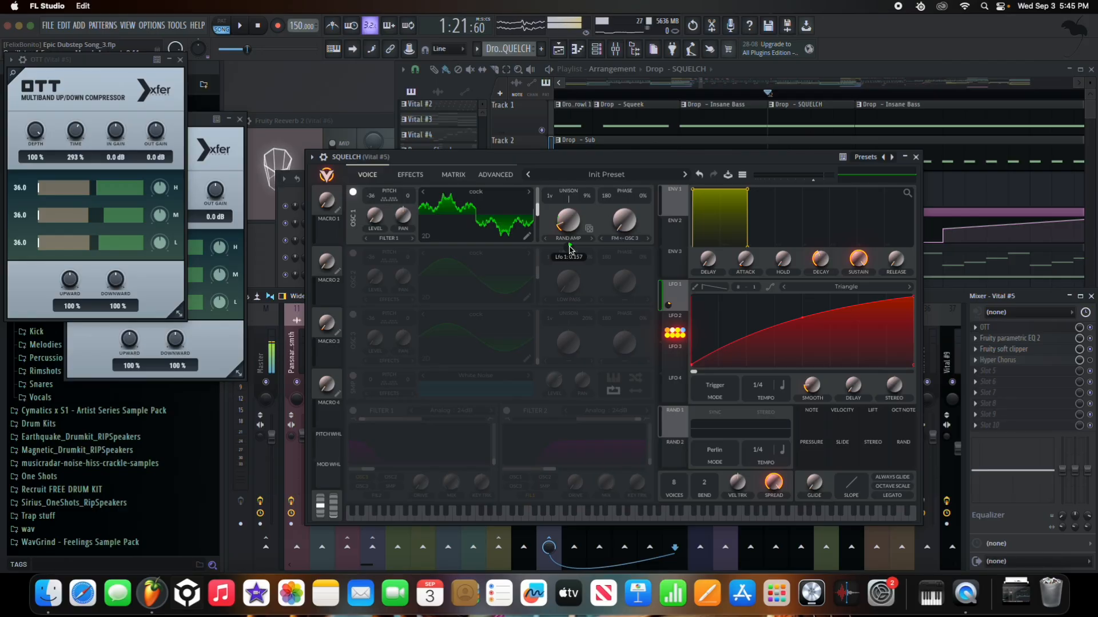
pyautogui.press('c')
pyautogui.press('c')
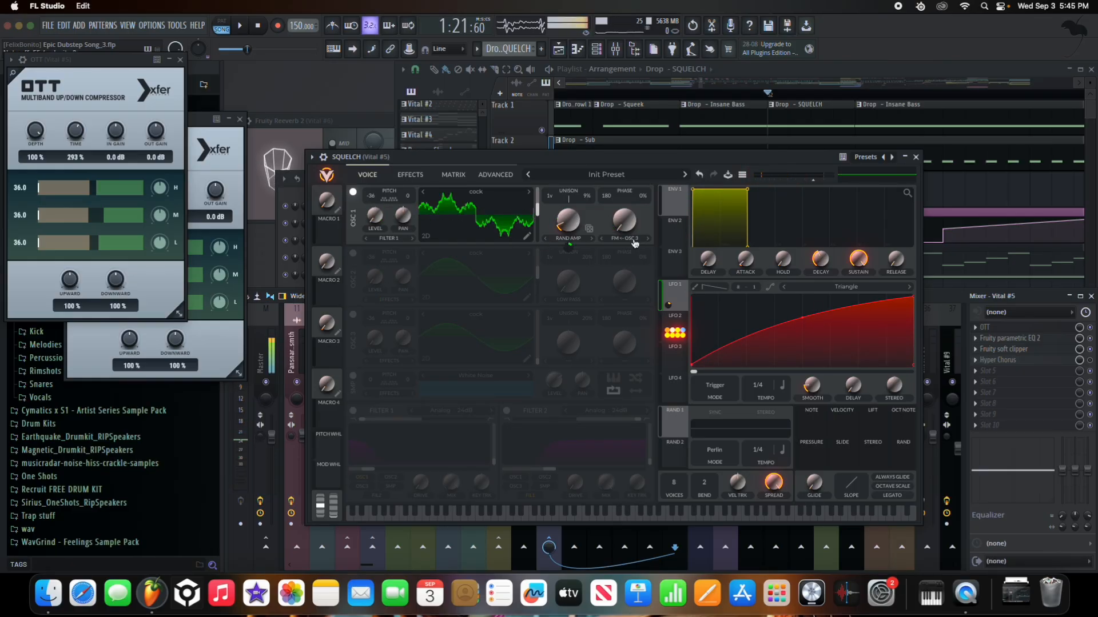
pyautogui.moveTo(626, 247)
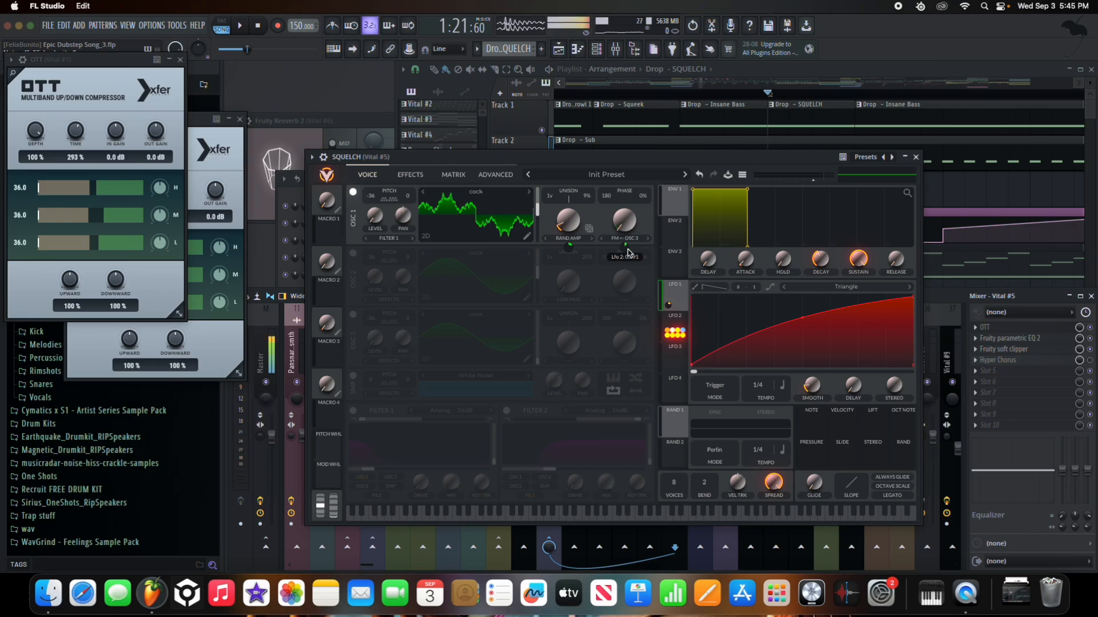
pyautogui.click(626, 247)
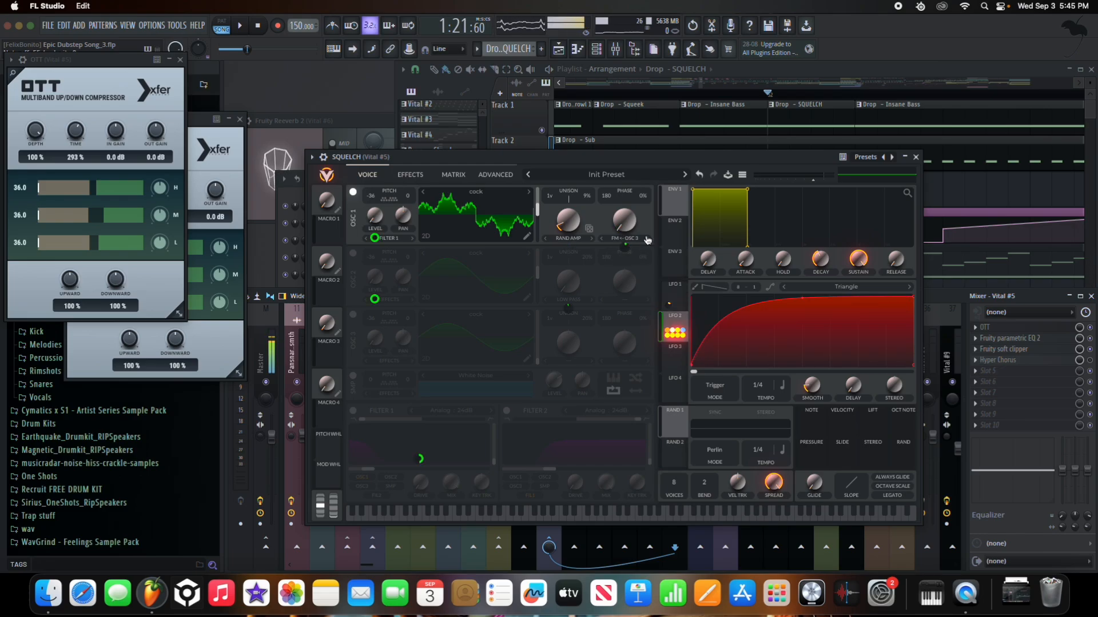
pyautogui.click(352, 315)
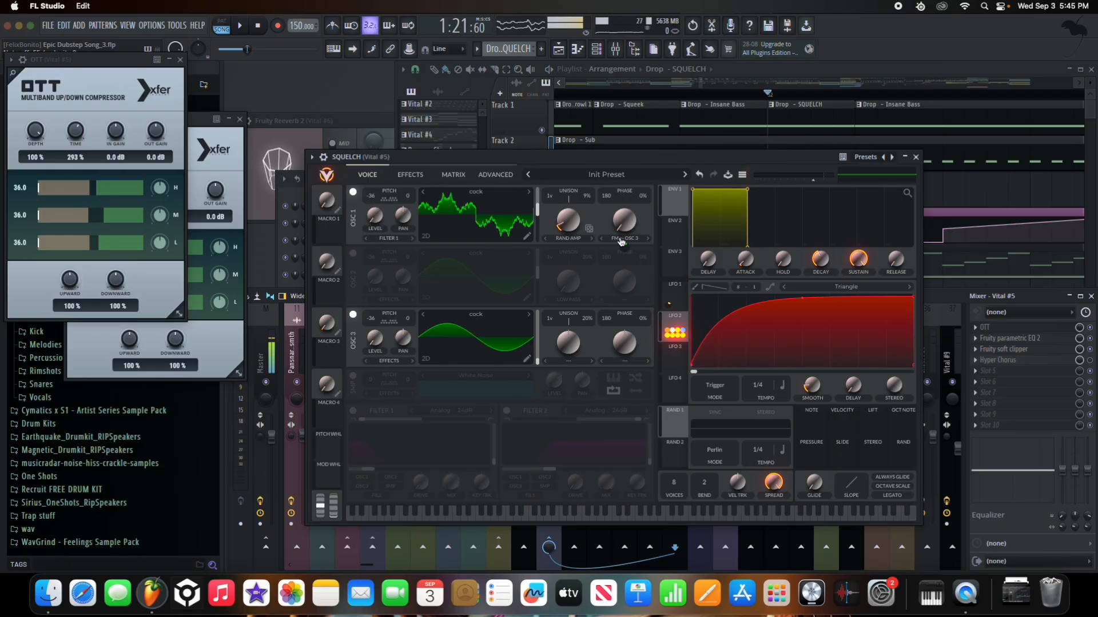
pyautogui.click(673, 293)
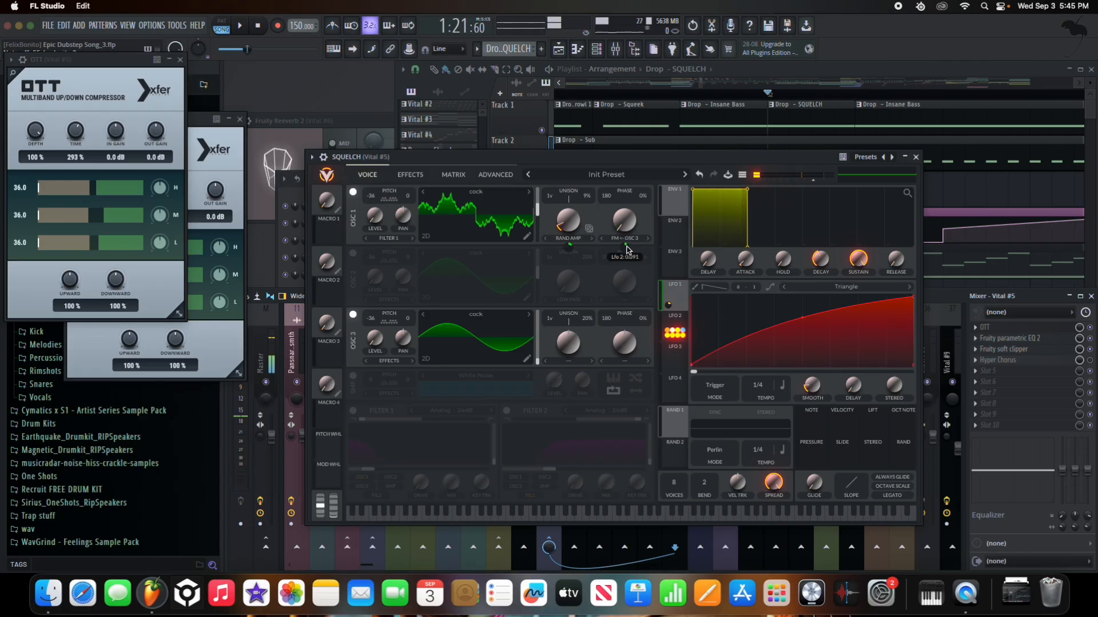
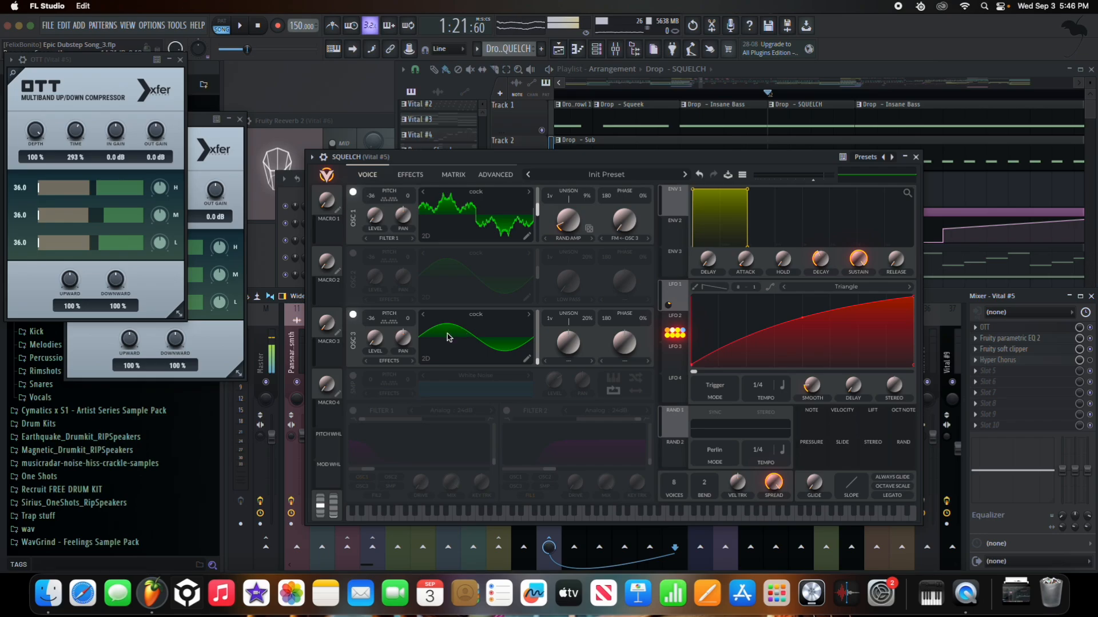
# - Enable Vital's Filter 1 as Analog 24dB, test it with a note, and set its mix near 95%
pyautogui.click(353, 413)
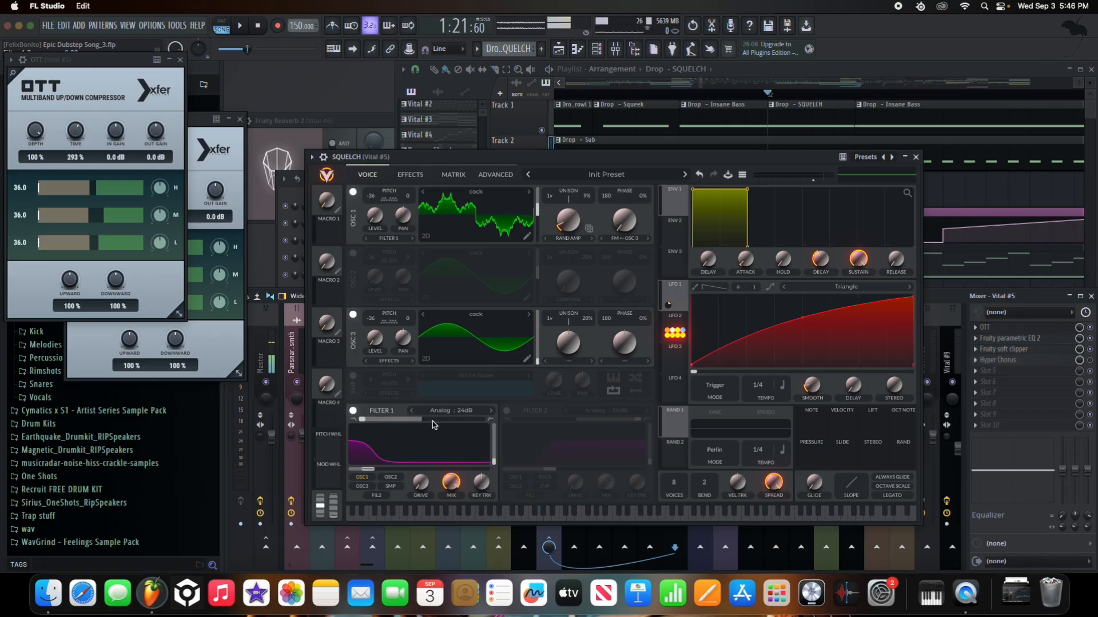
pyautogui.click(453, 416)
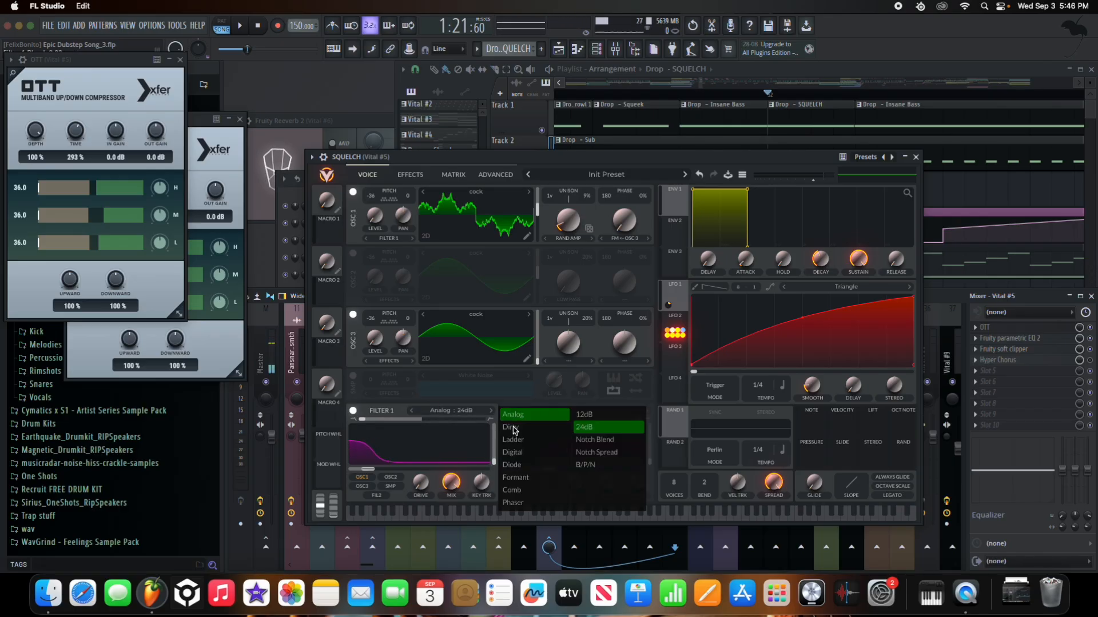
pyautogui.click(438, 418)
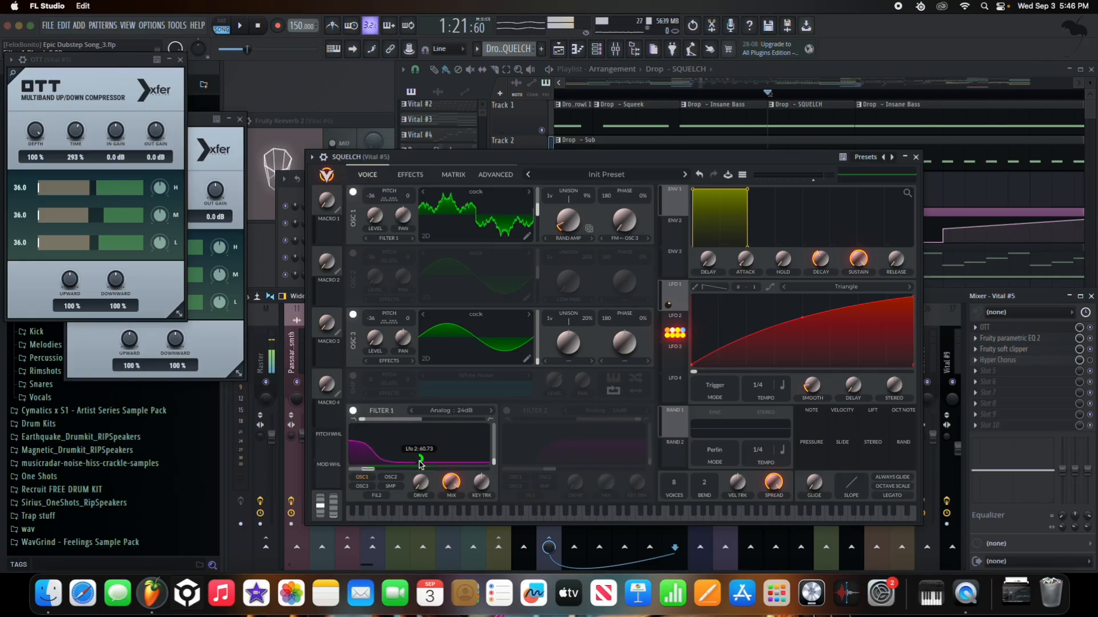
pyautogui.press('e')
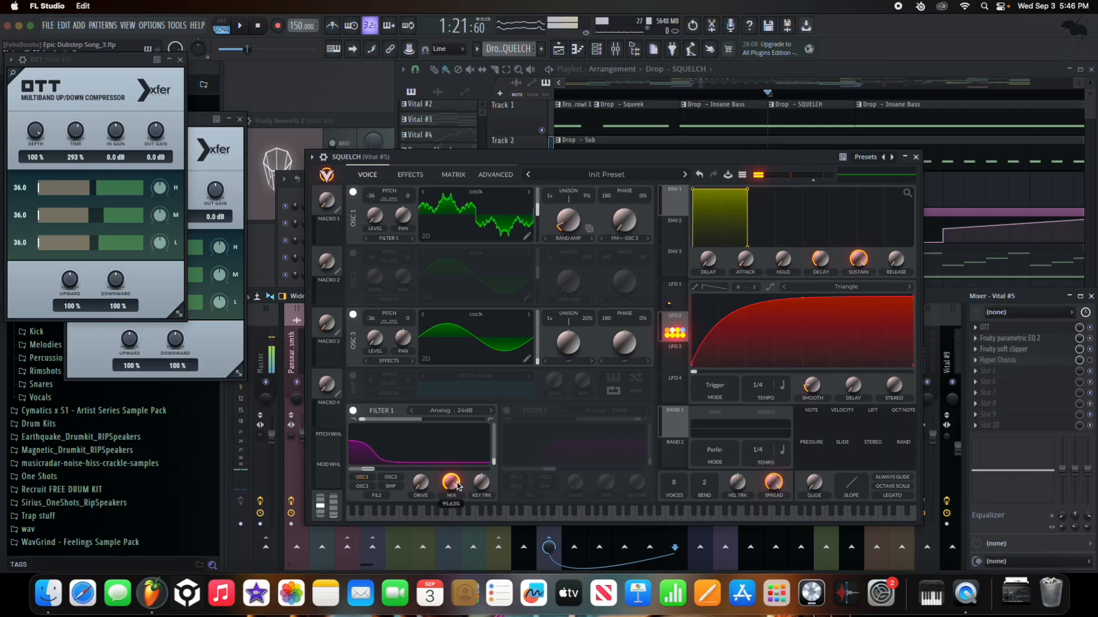
pyautogui.moveTo(452, 479); pyautogui.dragTo(451, 477)
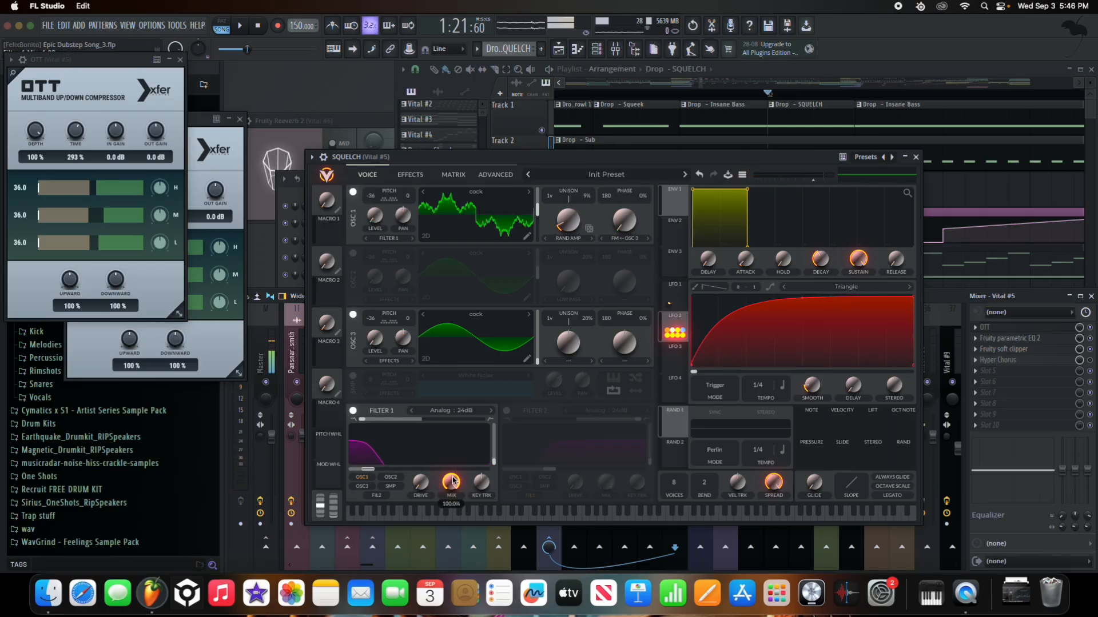
pyautogui.moveTo(451, 479); pyautogui.dragTo(454, 482)
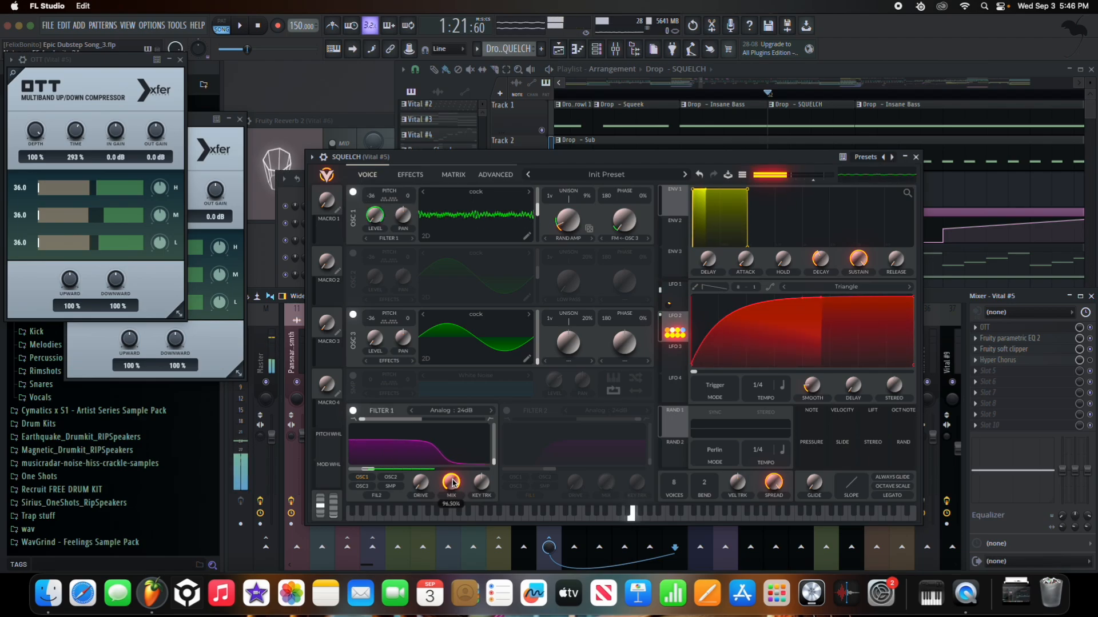
pyautogui.click(411, 176)
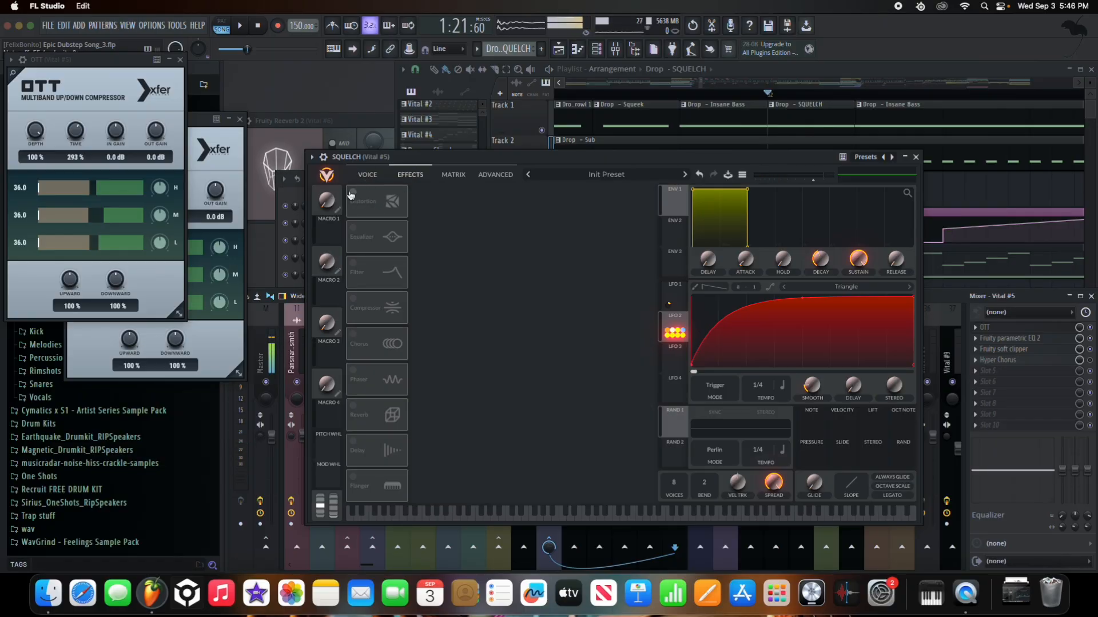
# - Reset OSC 1's phase randomization, then lower it and the OSC 1 phase value
pyautogui.click(369, 175)
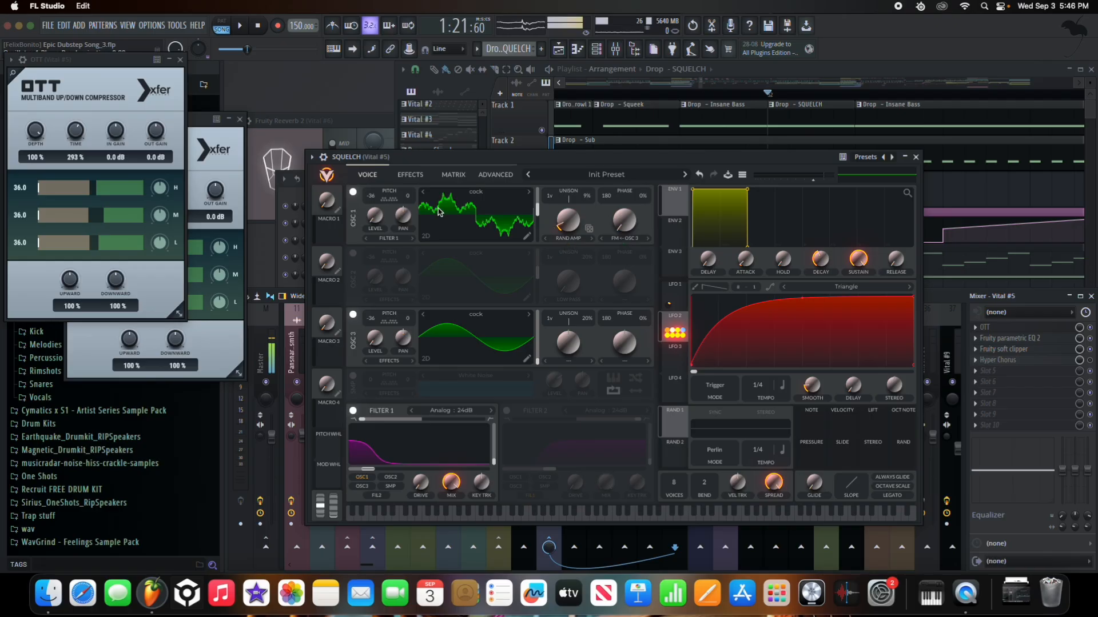
pyautogui.doubleClick(643, 199)
pyautogui.moveTo(642, 197); pyautogui.dragTo(647, 244)
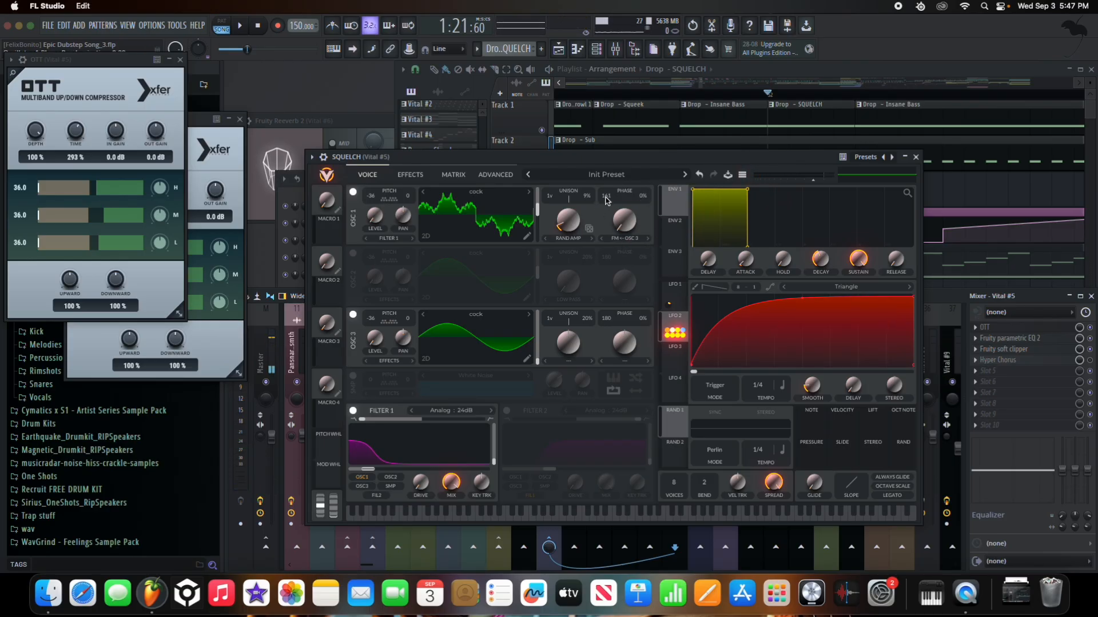
pyautogui.moveTo(607, 200); pyautogui.dragTo(608, 222)
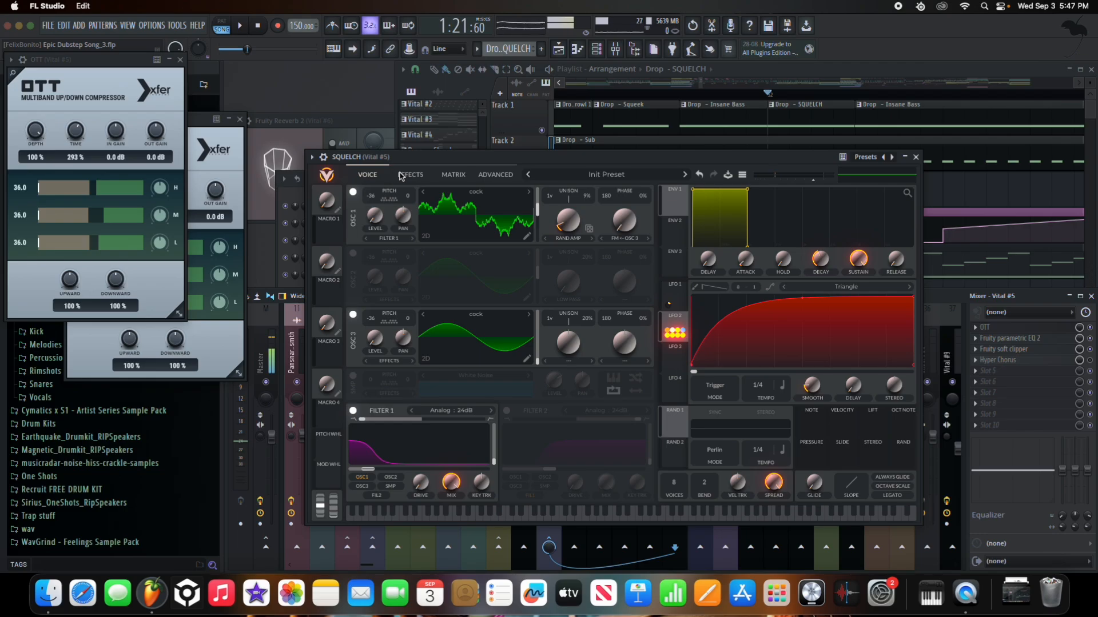
pyautogui.click(403, 175)
# - Turn on Distortion, Equalizer and Filter effects, setting the filter blend to about 1.699
pyautogui.click(354, 194)
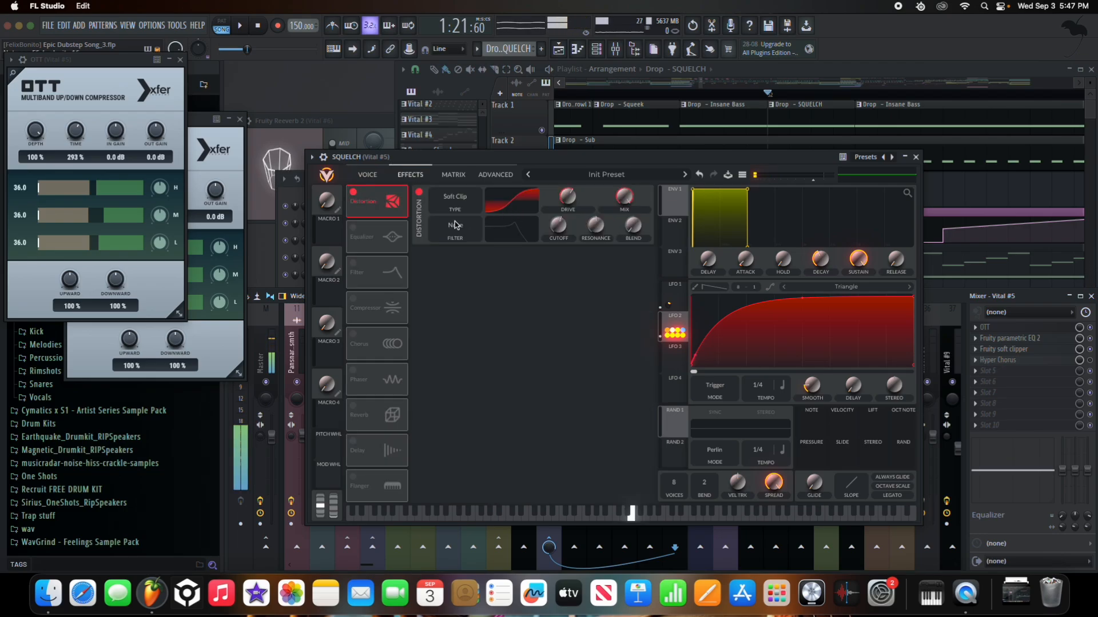
pyautogui.click(353, 227)
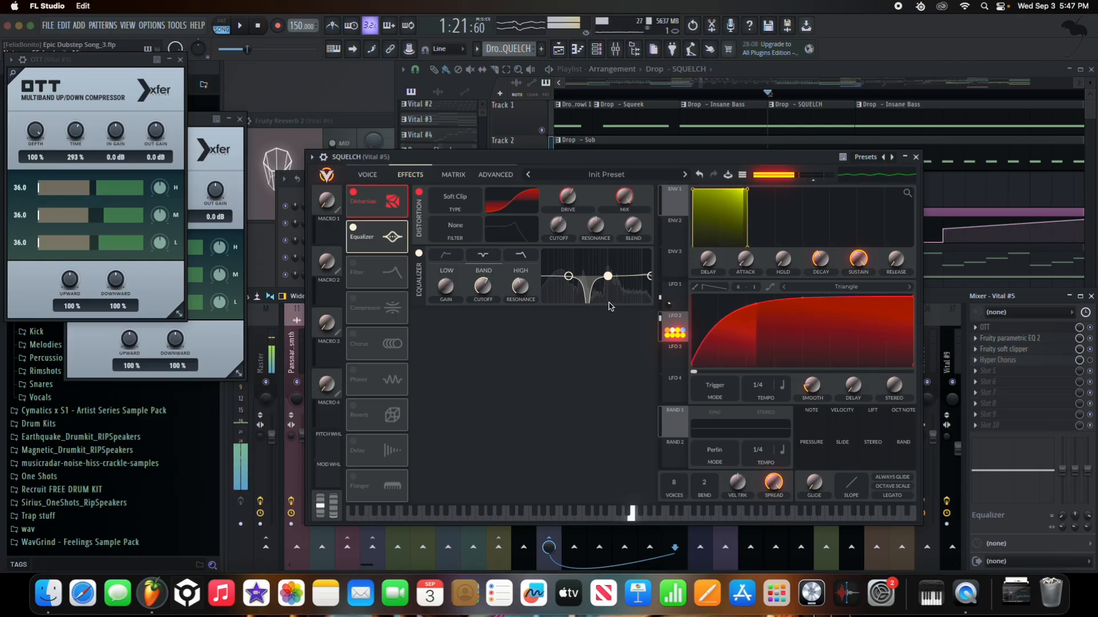
pyautogui.moveTo(485, 311)
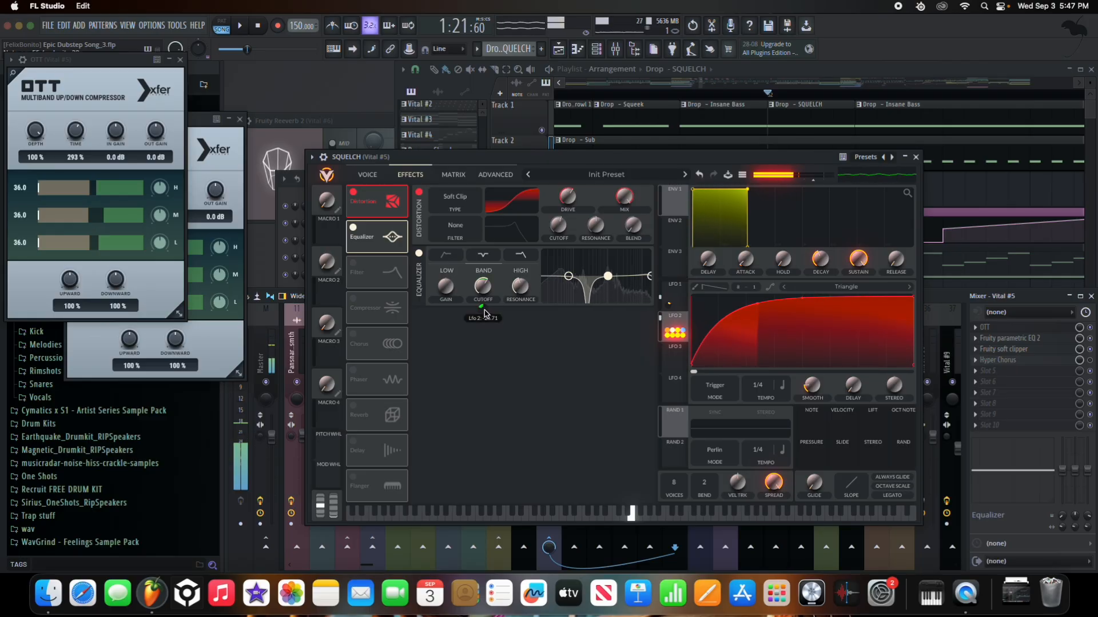
pyautogui.click(352, 263)
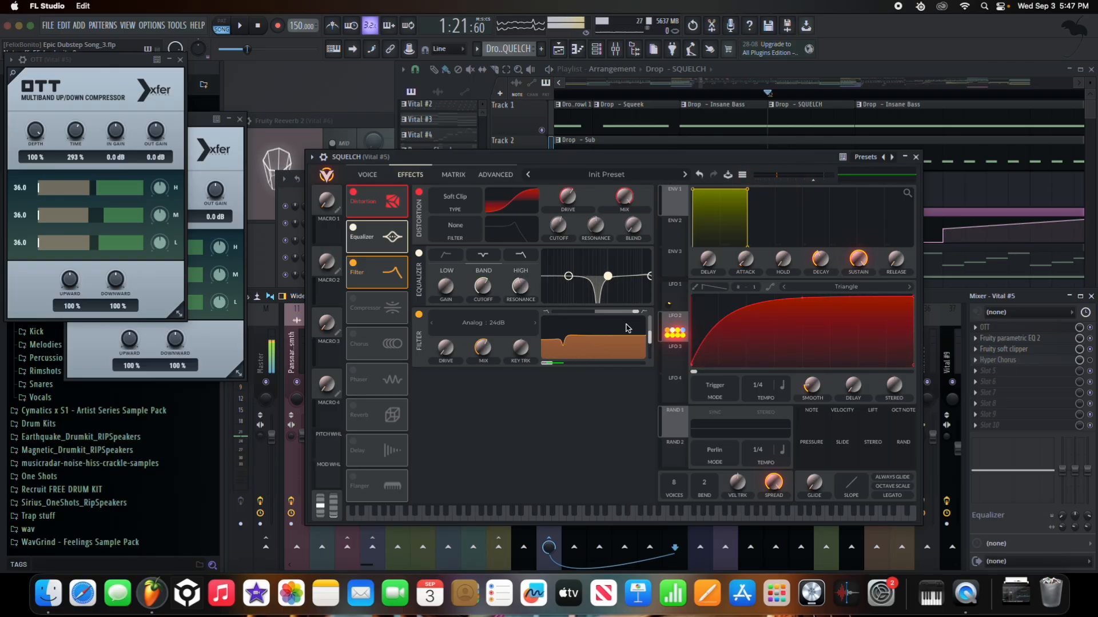
pyautogui.moveTo(626, 312); pyautogui.dragTo(628, 311)
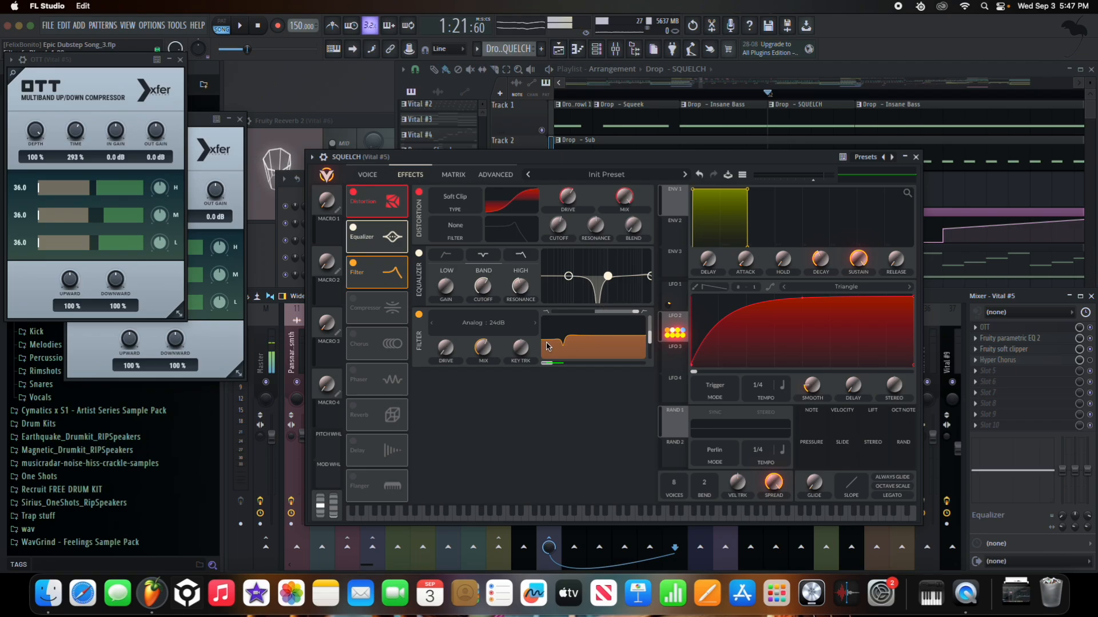
# - Add the multiband Compressor, Chorus and Phaser, then move the SQUELCH window up and left
pyautogui.click(351, 304)
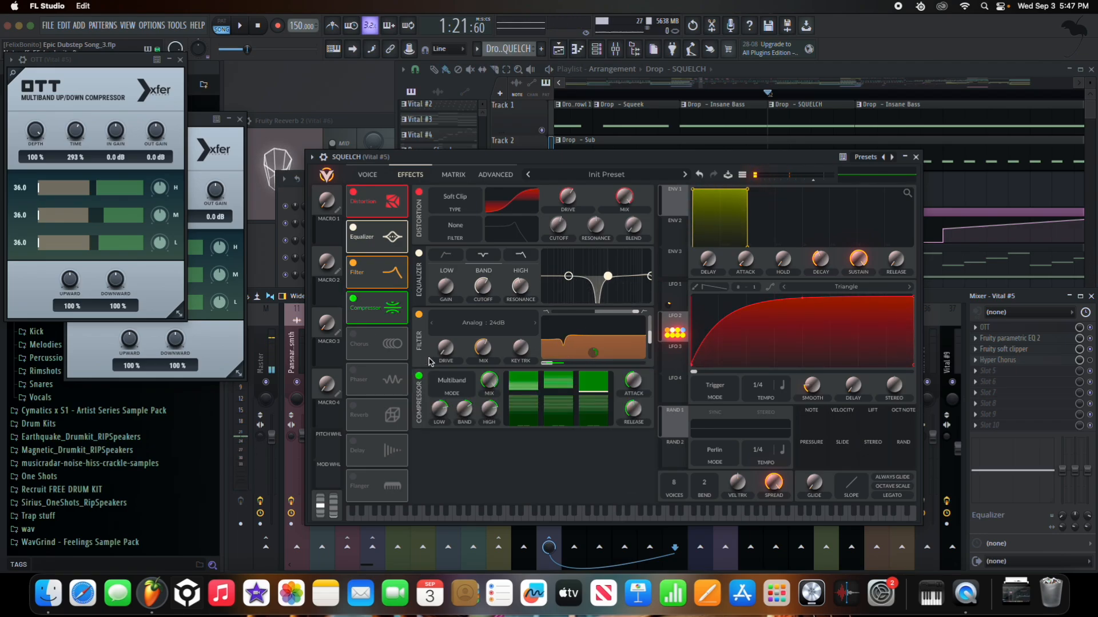
pyautogui.click(353, 337)
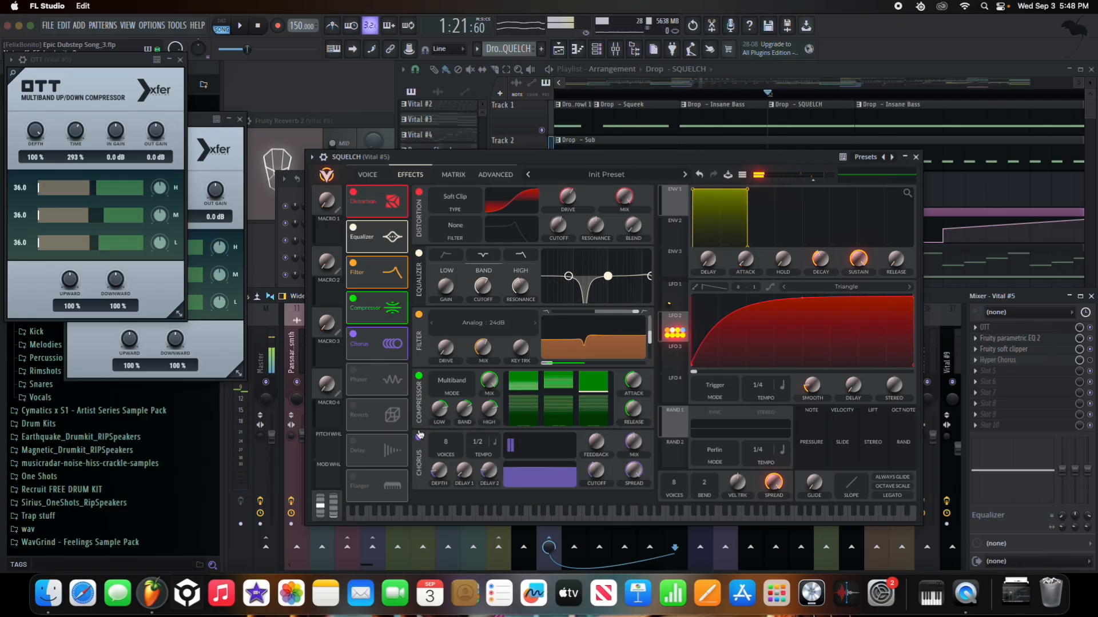
pyautogui.click(358, 373)
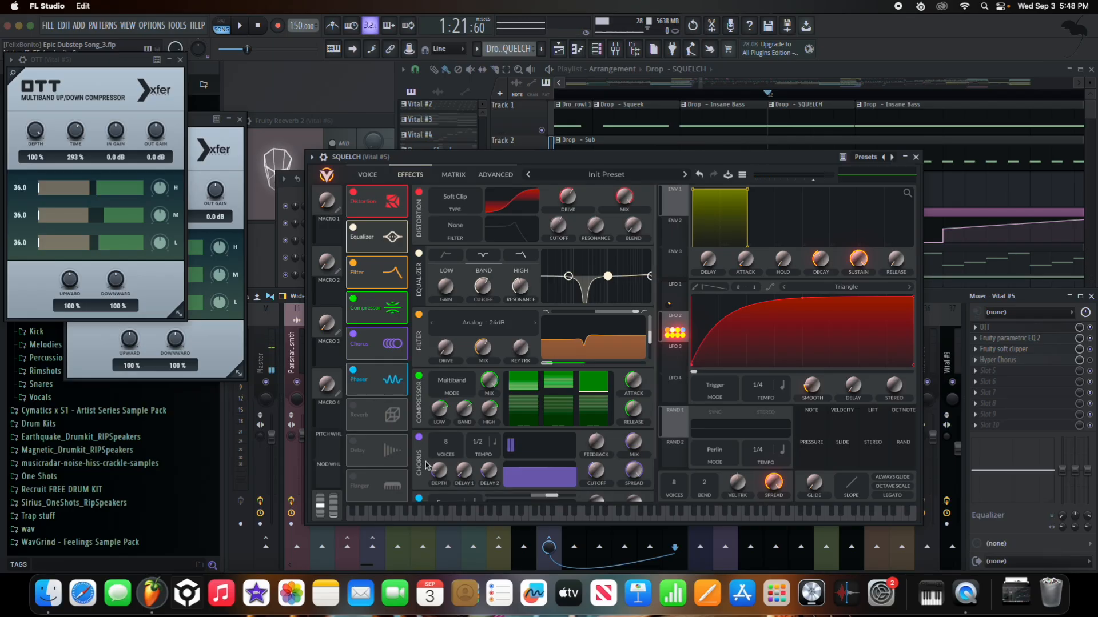
pyautogui.scroll(-2, 417, 476)
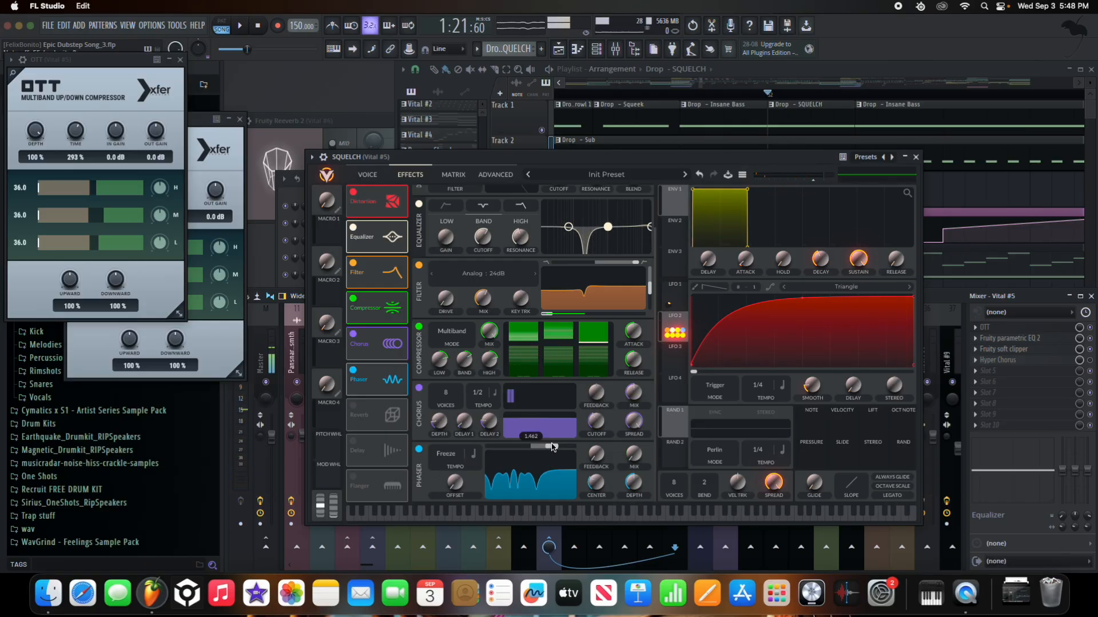
pyautogui.moveTo(636, 476)
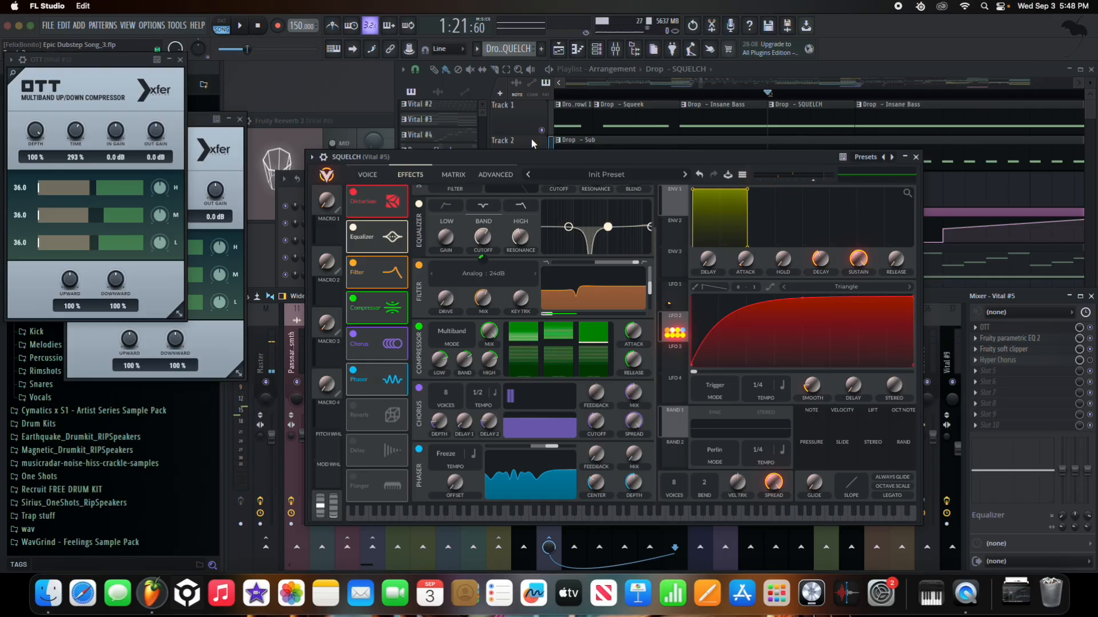
pyautogui.moveTo(573, 157); pyautogui.dragTo(253, 94)
# - Close SQUELCH, review OTT and Parametric EQ 2 on insert 26, and toggle the Reverb Send effects
pyautogui.click(595, 93)
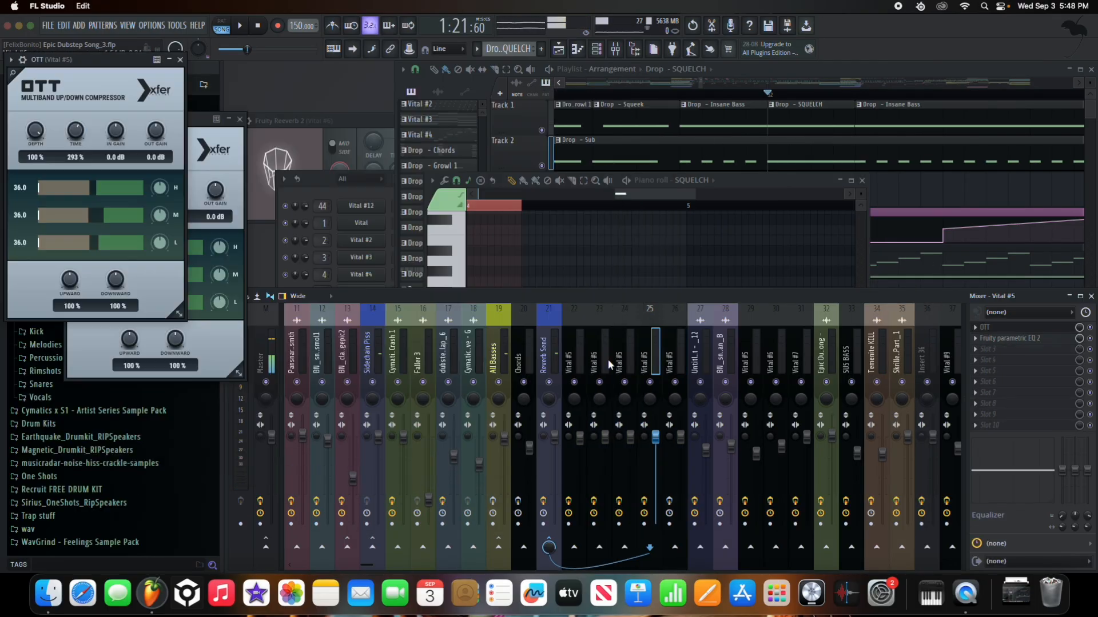
pyautogui.click(672, 362)
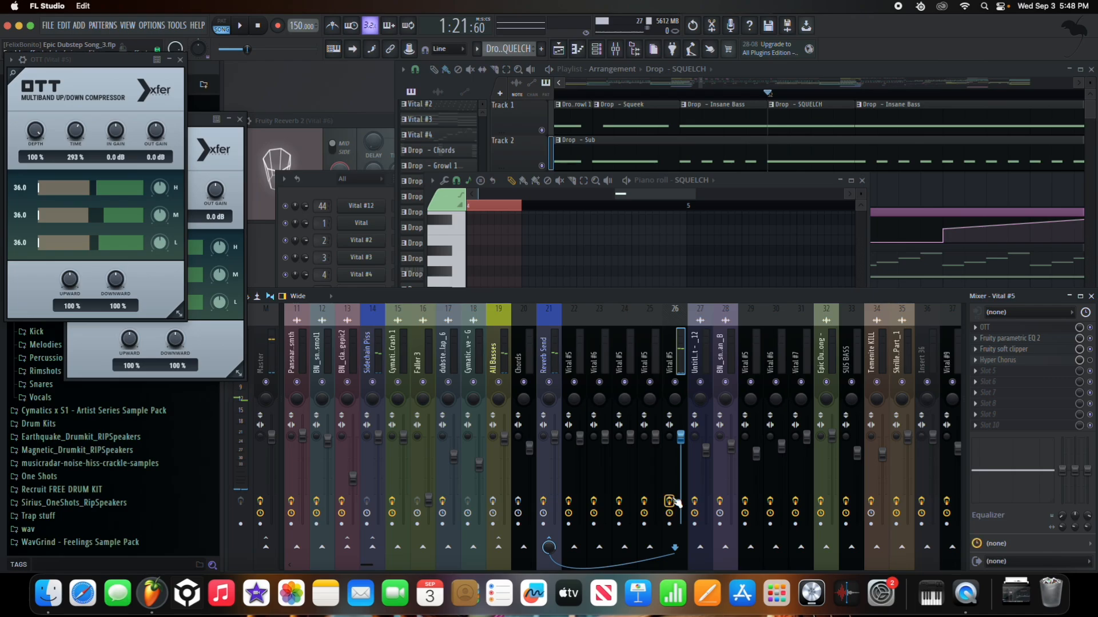
pyautogui.click(1063, 331)
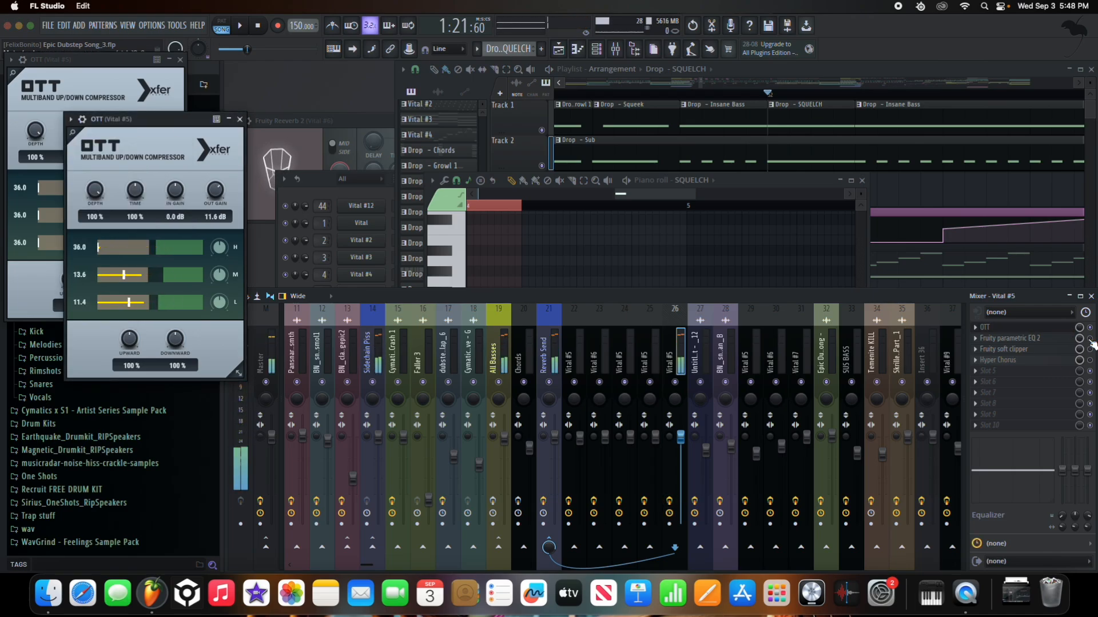
pyautogui.click(1038, 338)
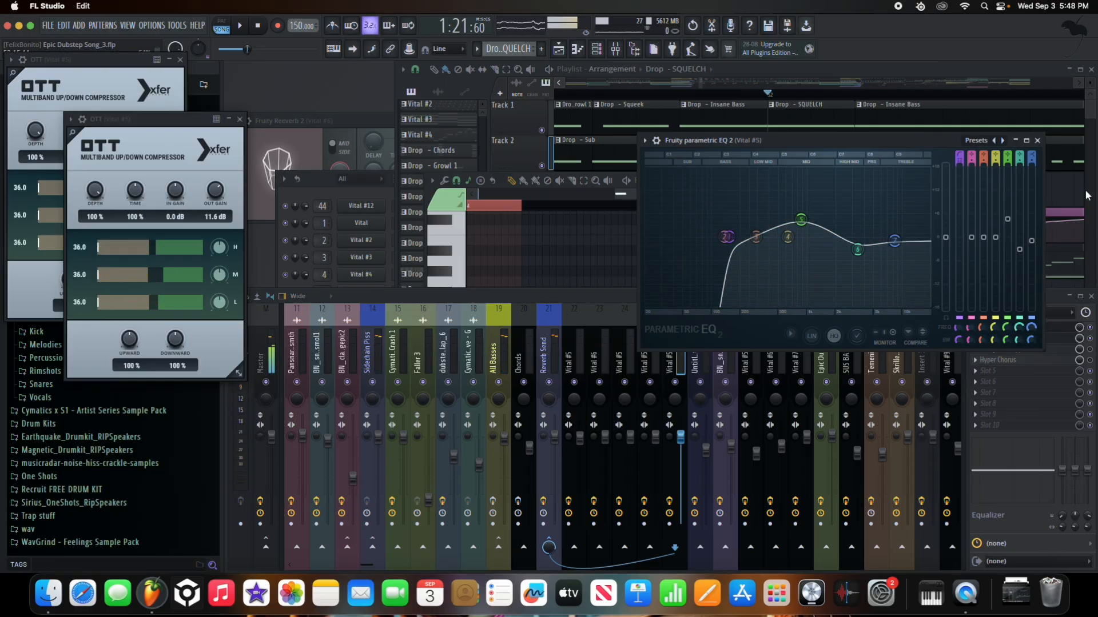
pyautogui.click(1037, 141)
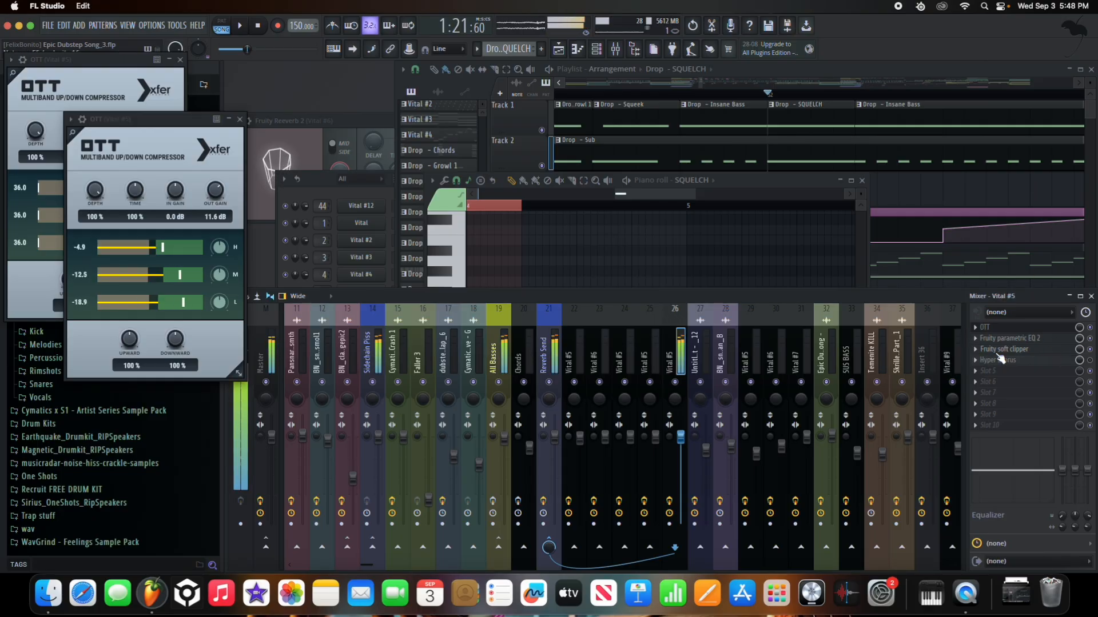
pyautogui.click(550, 501)
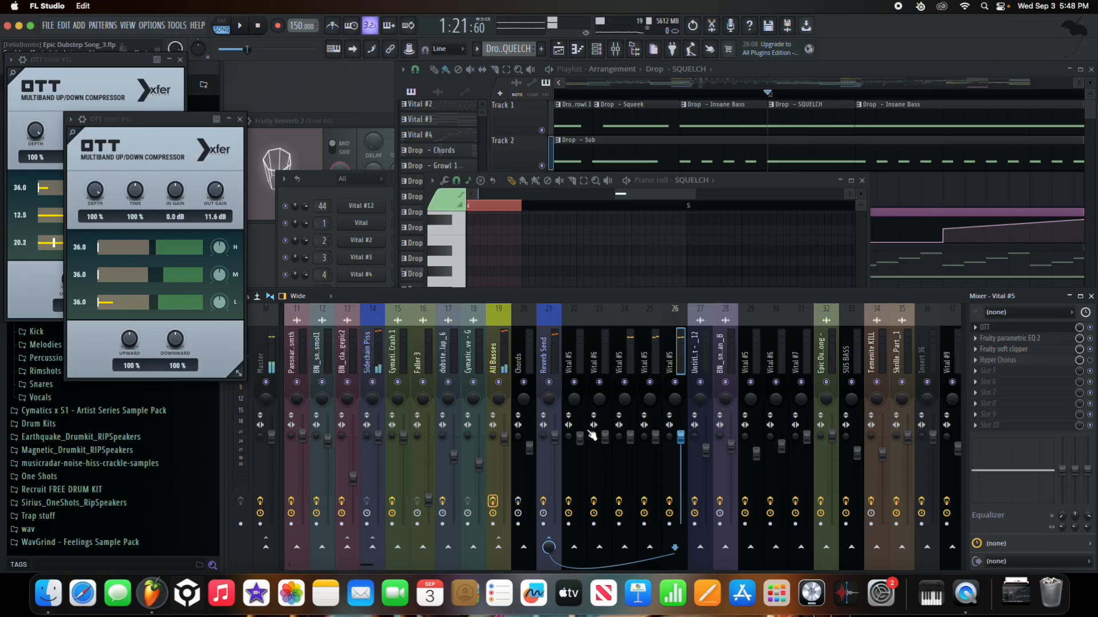
pyautogui.click(550, 142)
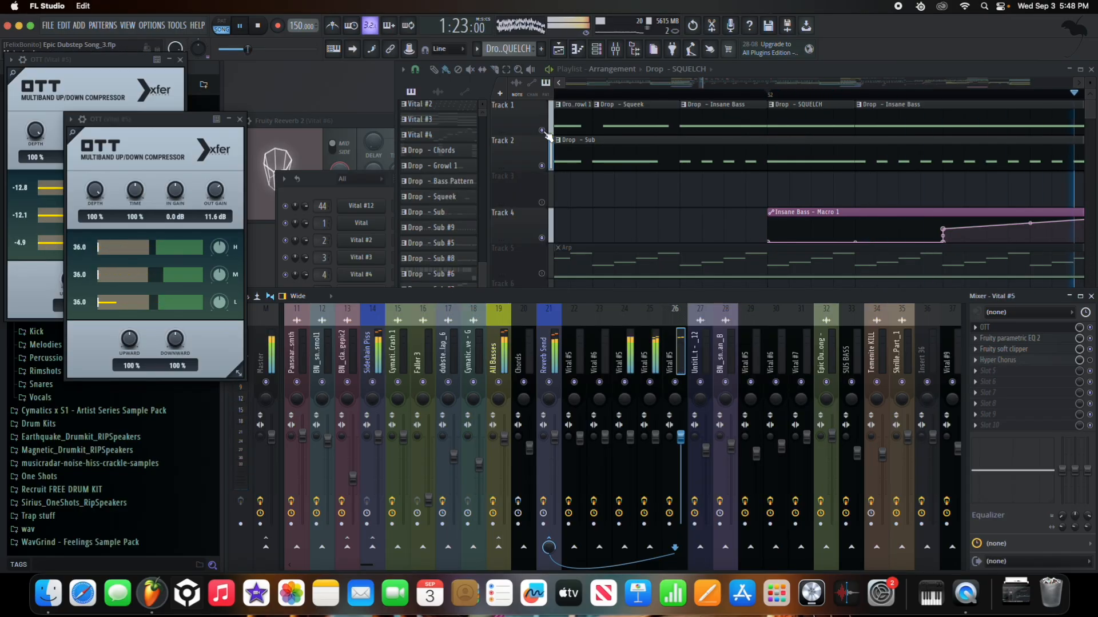
# - Play through the drop, stop, and place the song position near bar 56
pyautogui.click(545, 137)
pyautogui.scroll(-5, 759, 206)
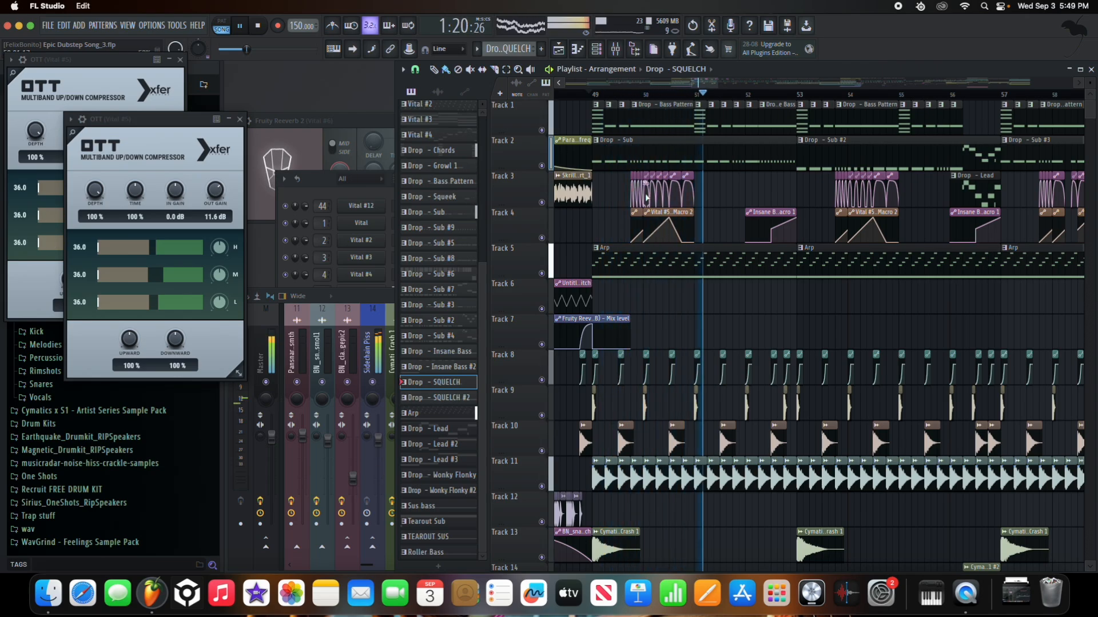
pyautogui.scroll(4, 815, 320)
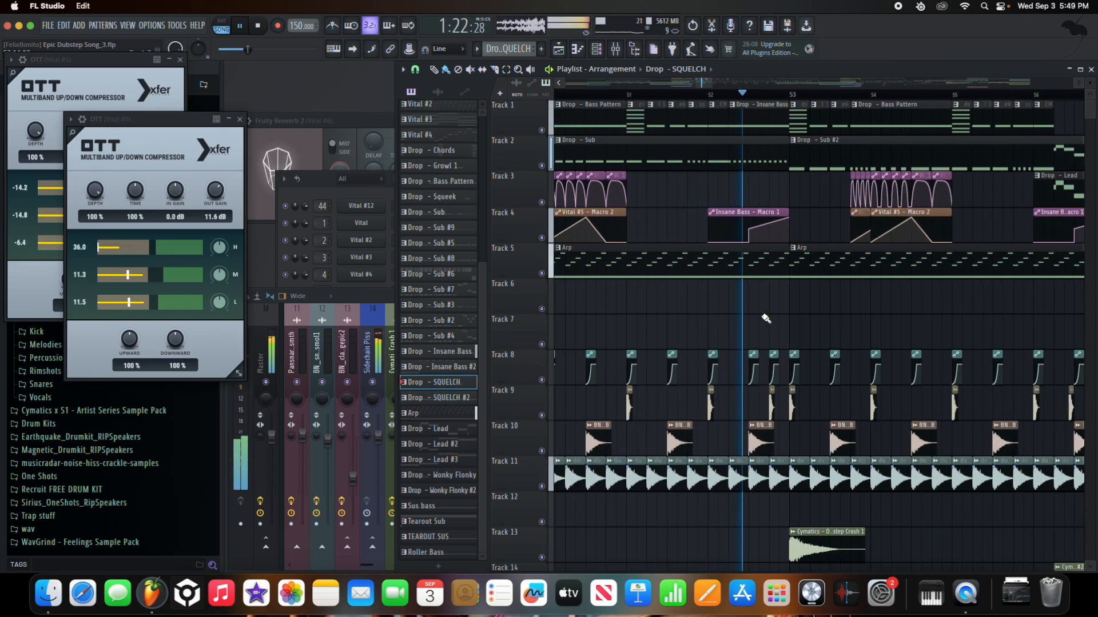
pyautogui.scroll(-4, 737, 312)
pyautogui.scroll(5, 863, 272)
pyautogui.scroll(-2, 700, 267)
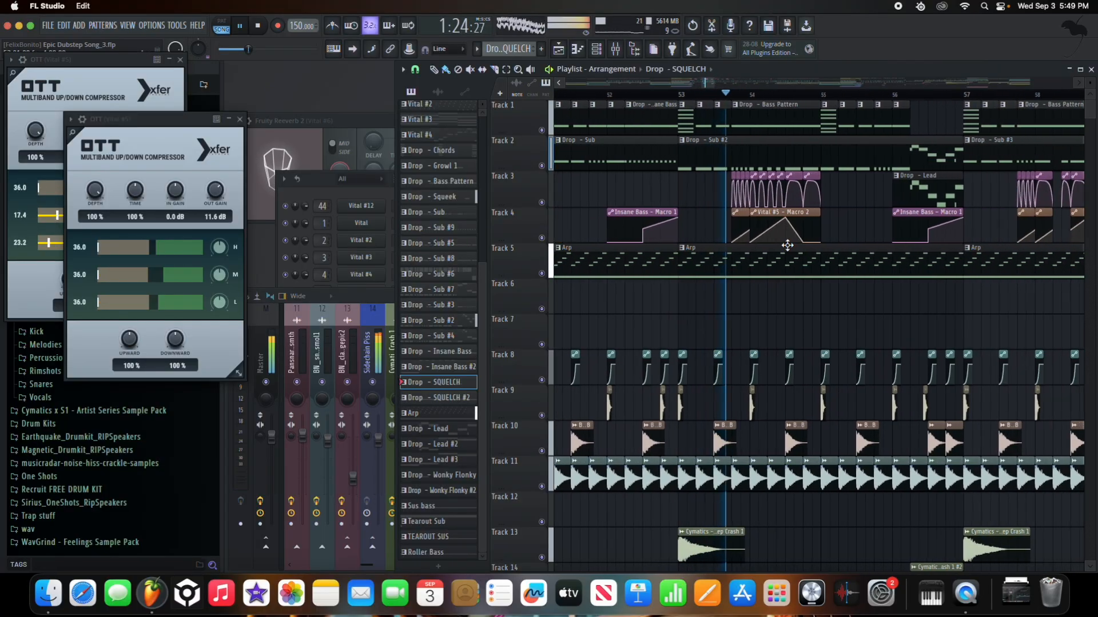
pyautogui.scroll(2, 686, 274)
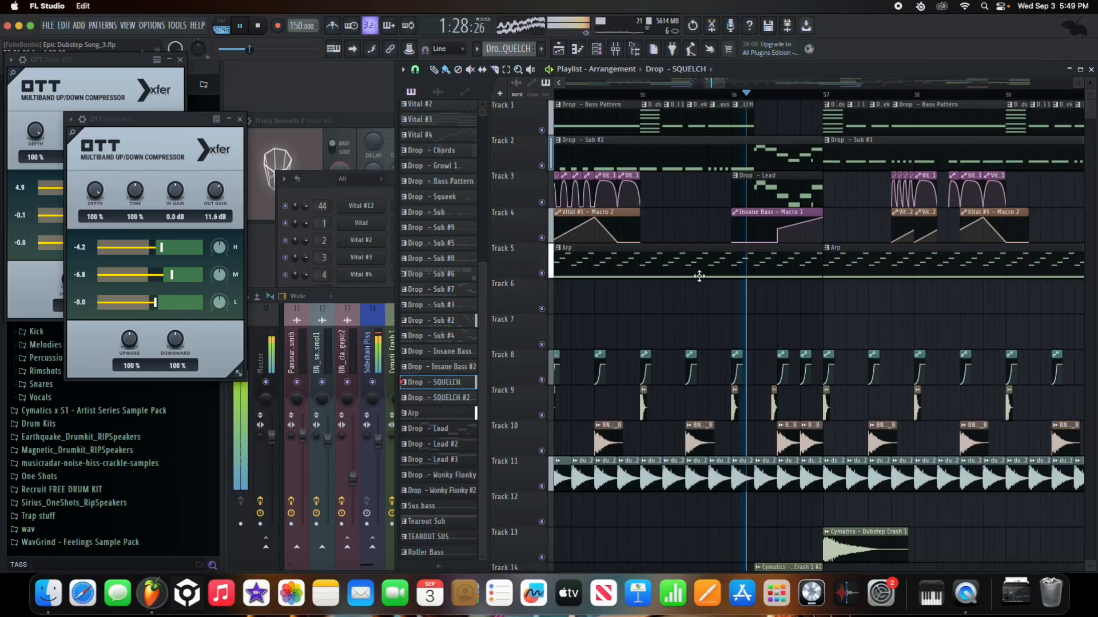
pyautogui.press('space')
pyautogui.hscroll(-3, 646, 88)
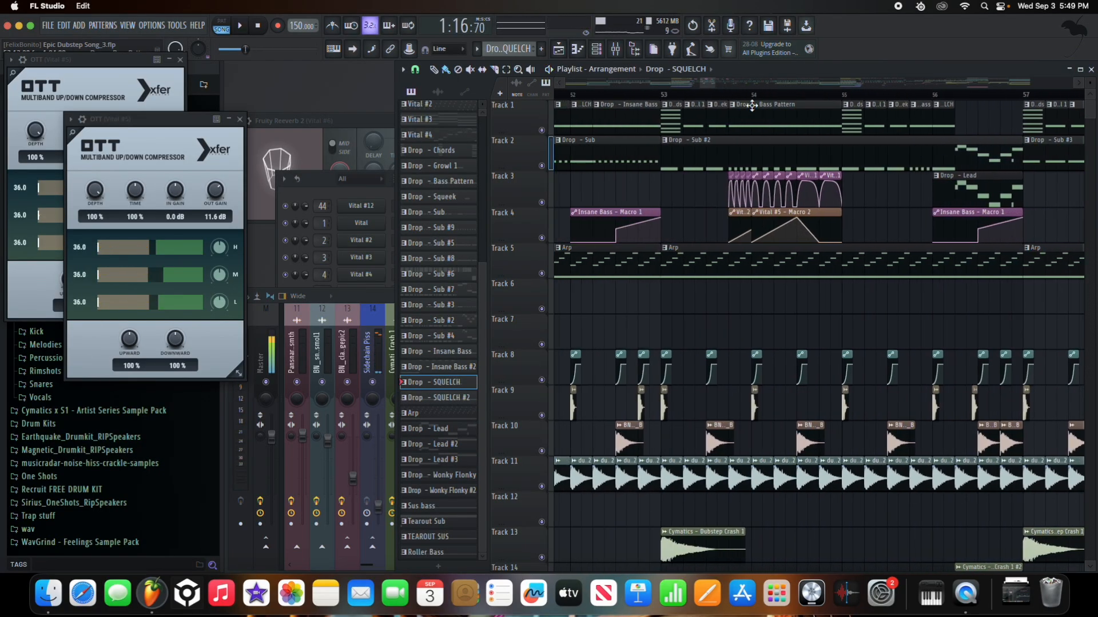
pyautogui.scroll(-3, 762, 105)
pyautogui.scroll(3, 825, 102)
pyautogui.scroll(3, 824, 102)
pyautogui.click(825, 93)
# - Solo the Track 2 sub bass and audition it from bar 55
pyautogui.rightClick(539, 137)
pyautogui.click(435, 181)
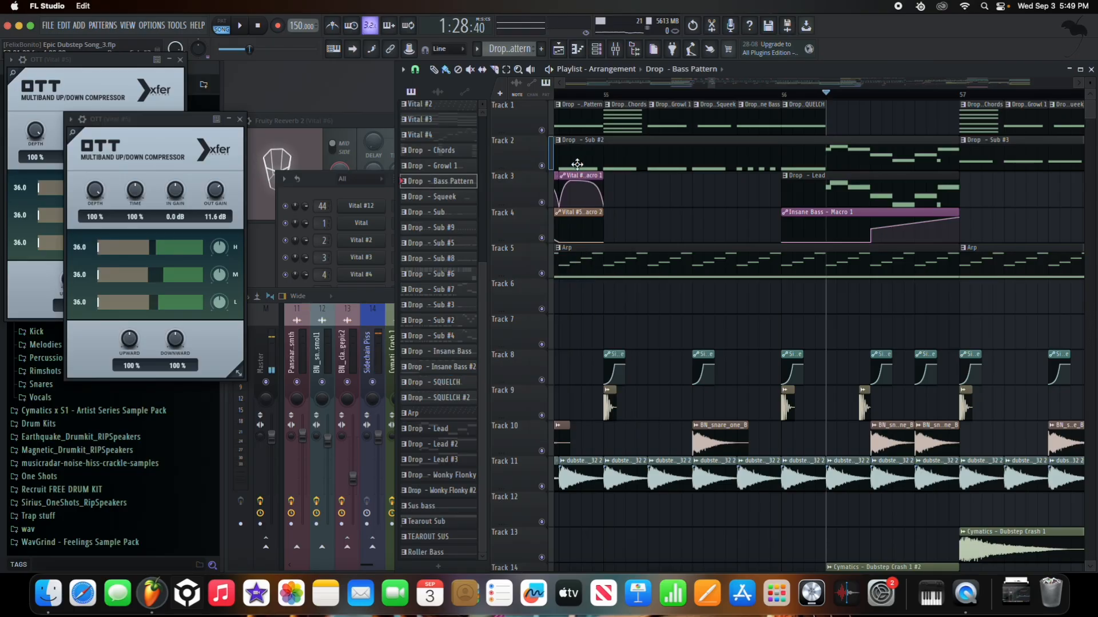
pyautogui.rightClick(542, 166)
pyautogui.press('space')
pyautogui.press('space')
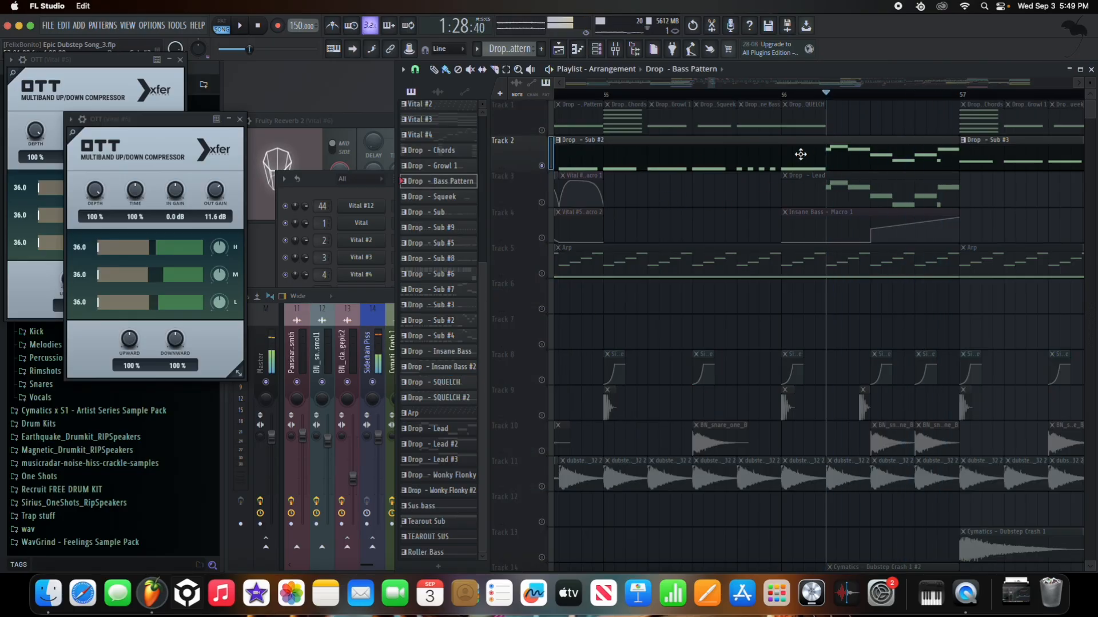
pyautogui.scroll(1, 798, 150)
pyautogui.moveTo(758, 96); pyautogui.dragTo(598, 96)
pyautogui.press('space')
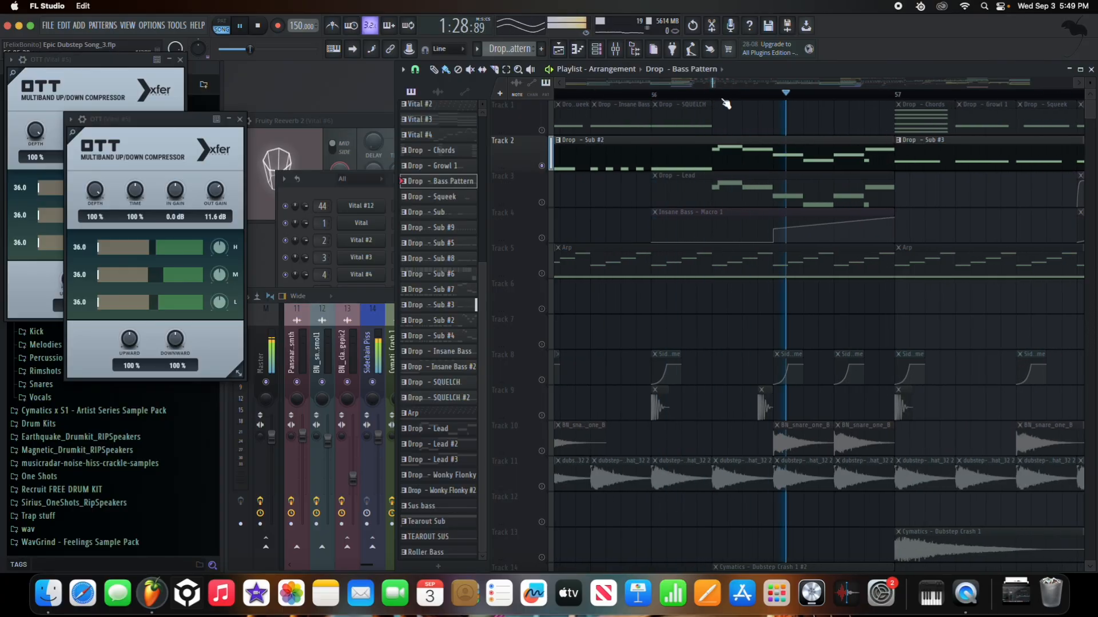
pyautogui.press('space')
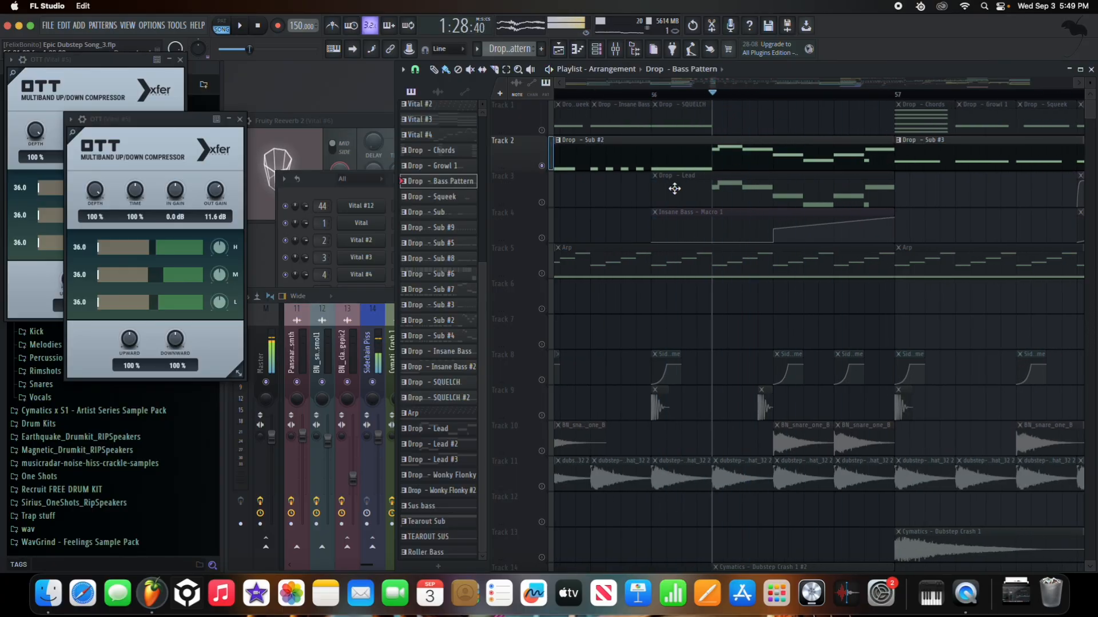
pyautogui.rightClick(537, 197)
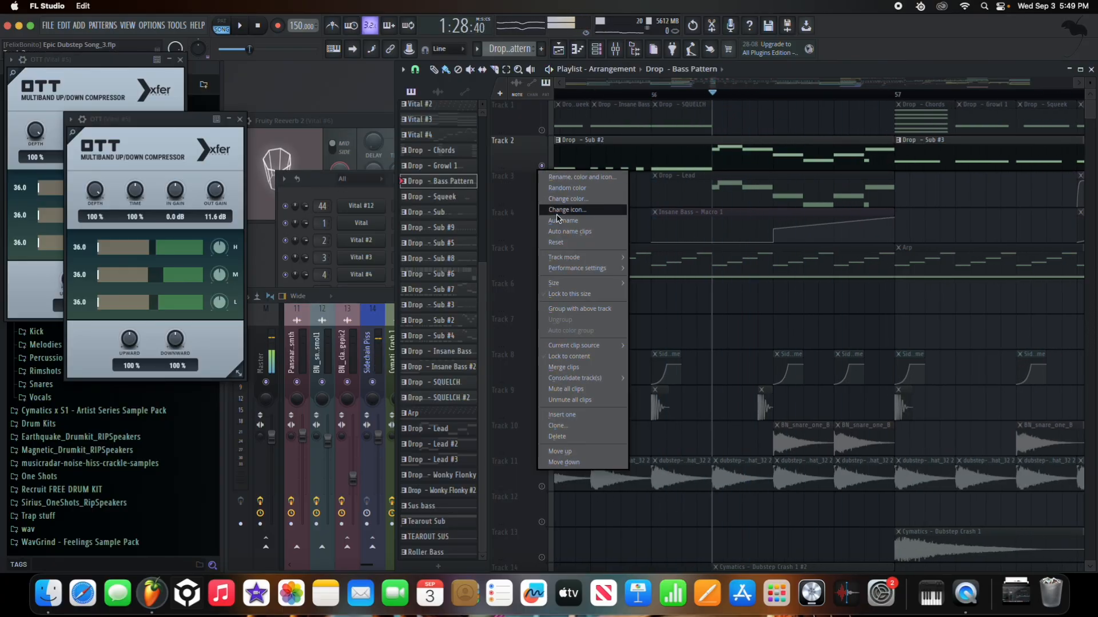
# - Solo Track 3 and open the Drop - Lead clip's Vital #6 synth
pyautogui.rightClick(542, 203)
pyautogui.doubleClick(703, 192)
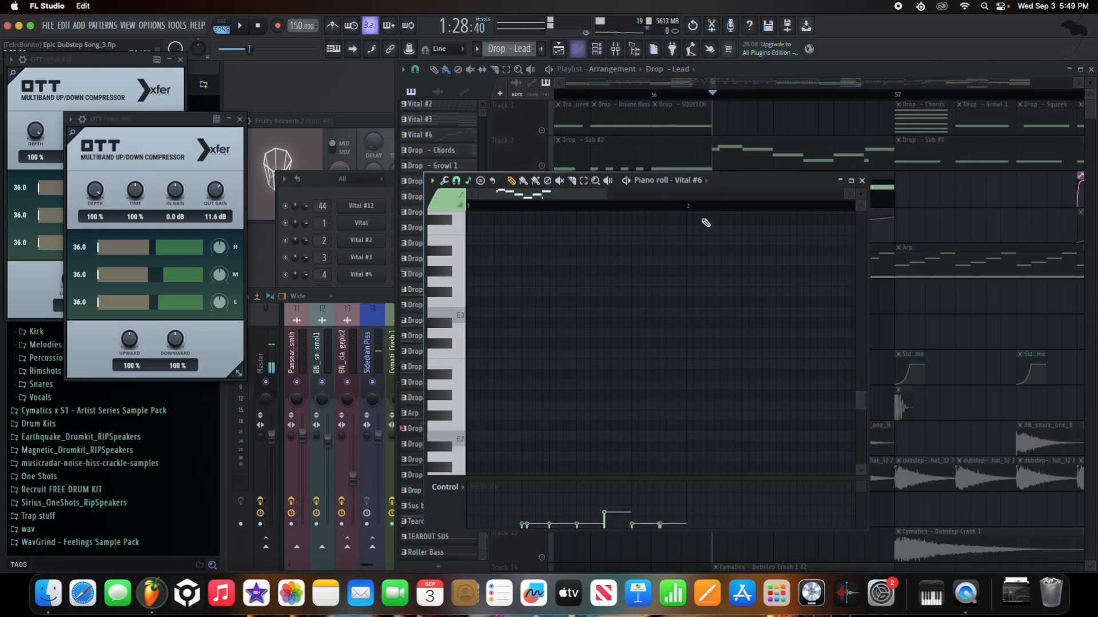
pyautogui.click(706, 181)
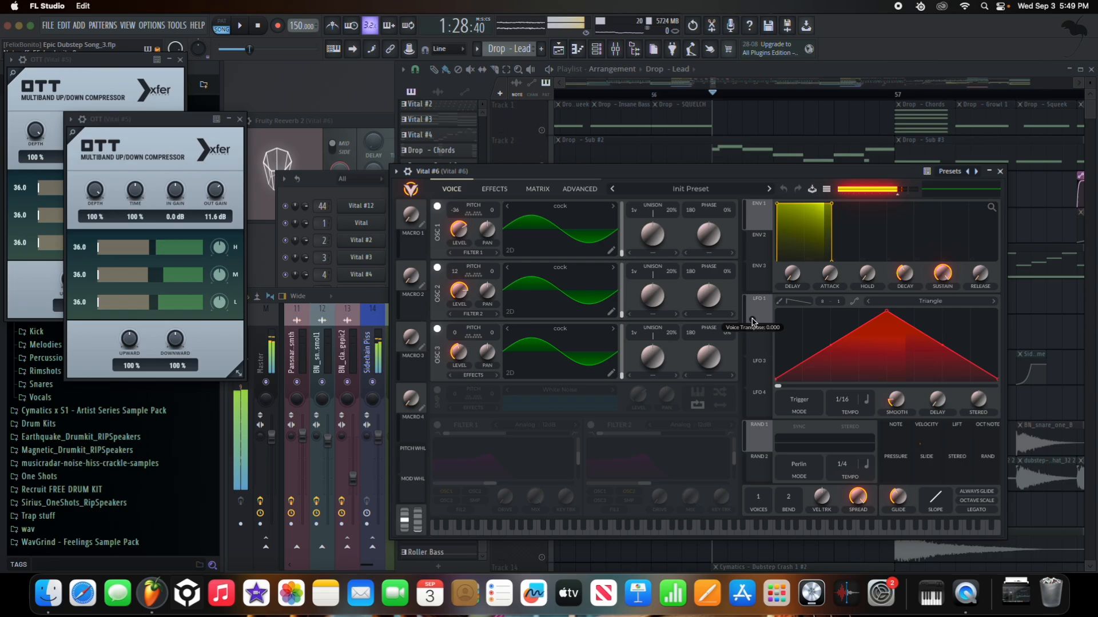
pyautogui.press('space')
pyautogui.press('space')
pyautogui.moveTo(566, 172); pyautogui.dragTo(476, 257)
pyautogui.click(864, 181)
pyautogui.moveTo(738, 259); pyautogui.dragTo(544, 76)
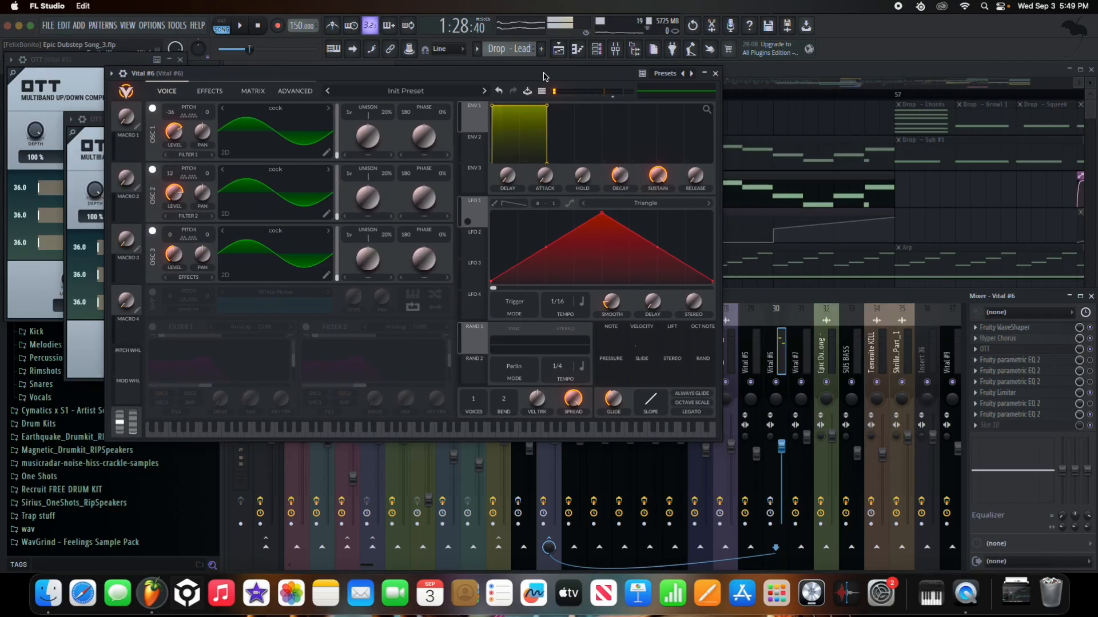
pyautogui.click(544, 504)
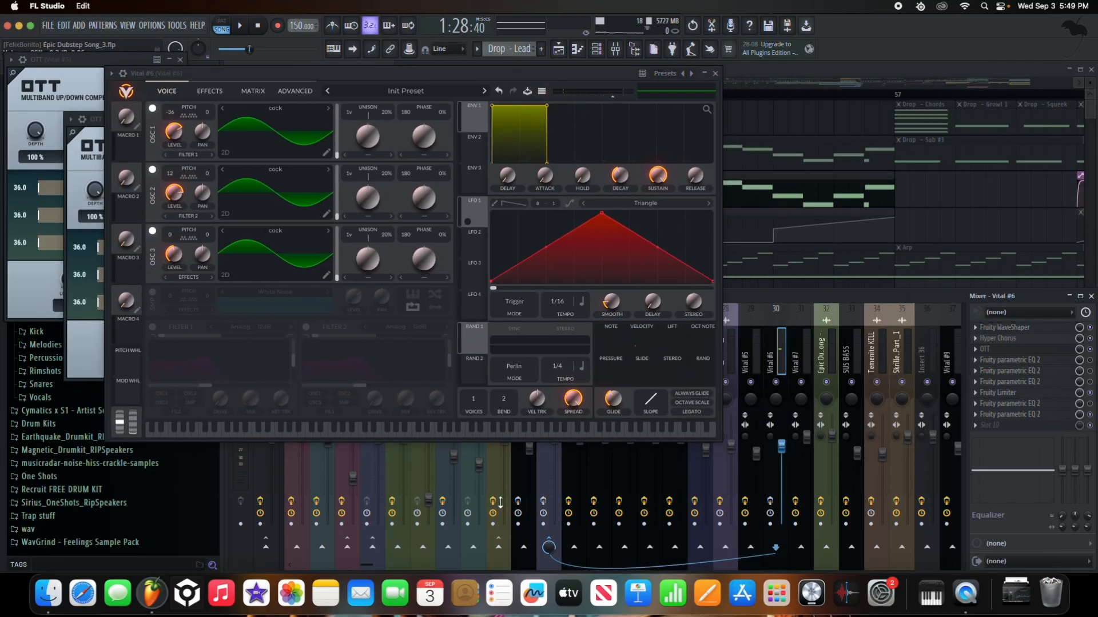
# - Audition the lead, then close Vital #6 and select its mixer channel
pyautogui.press('space')
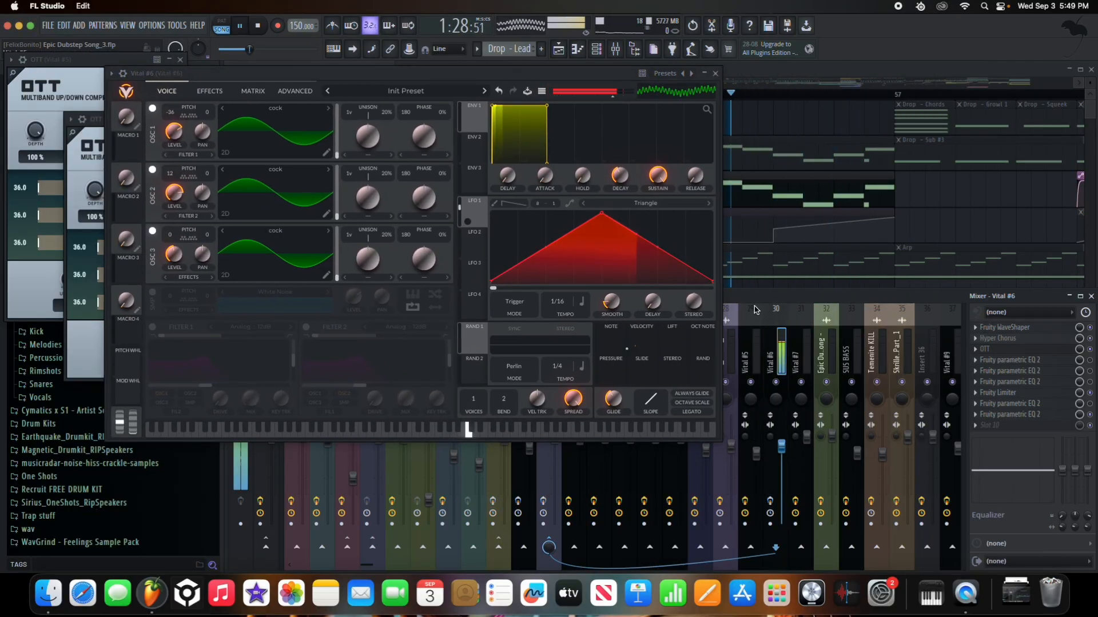
pyautogui.scroll(-4, 895, 348)
pyautogui.press('space')
pyautogui.press('space')
pyautogui.scroll(-6, 869, 351)
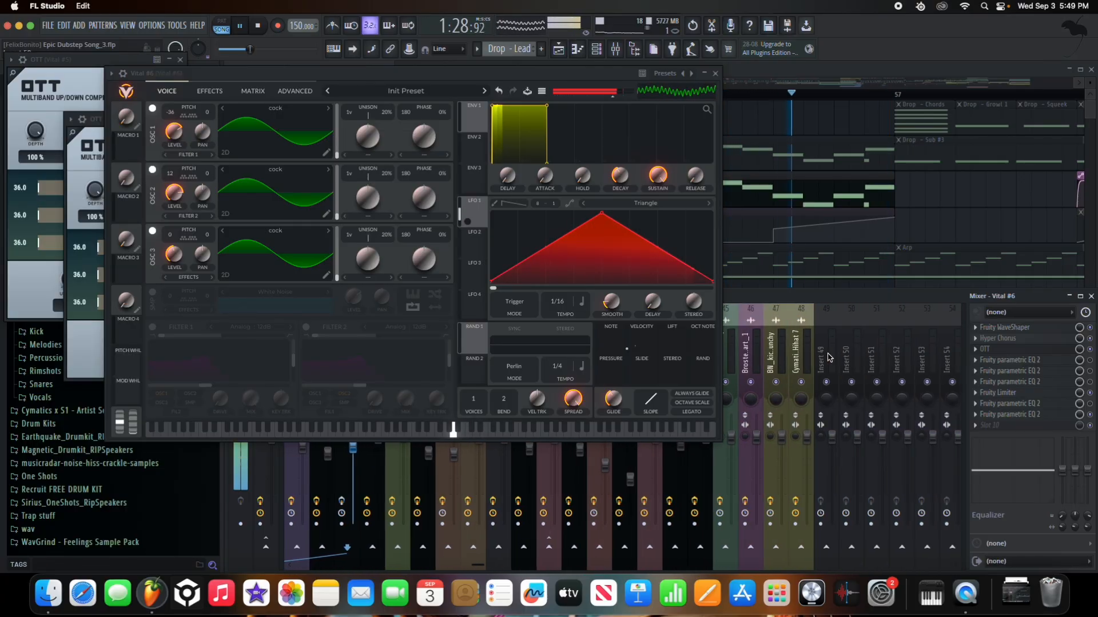
pyautogui.press('space')
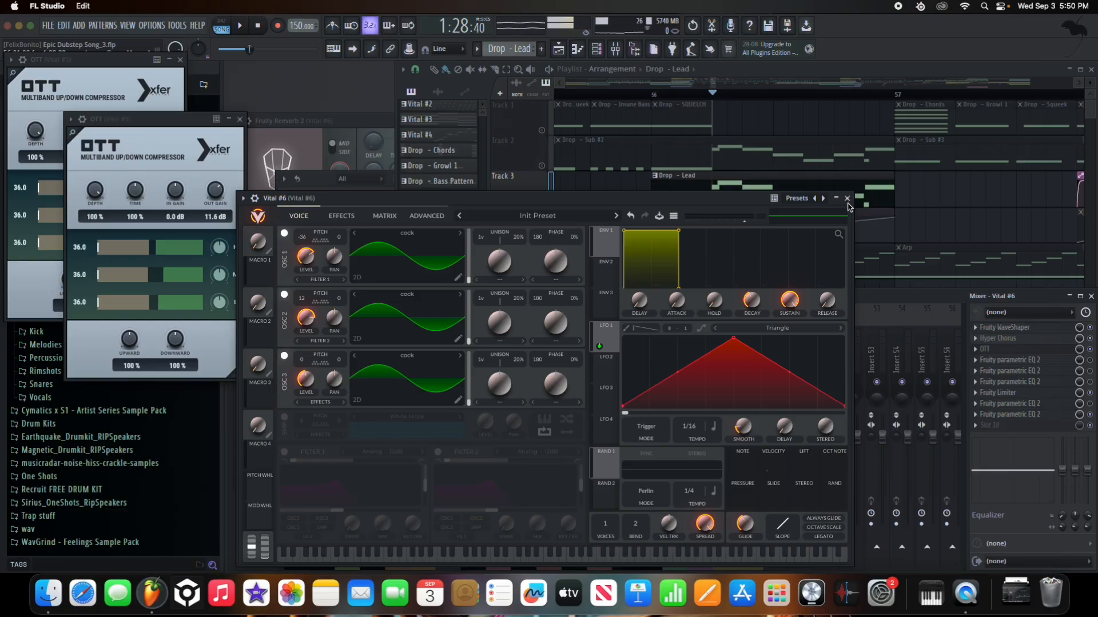
pyautogui.press('space')
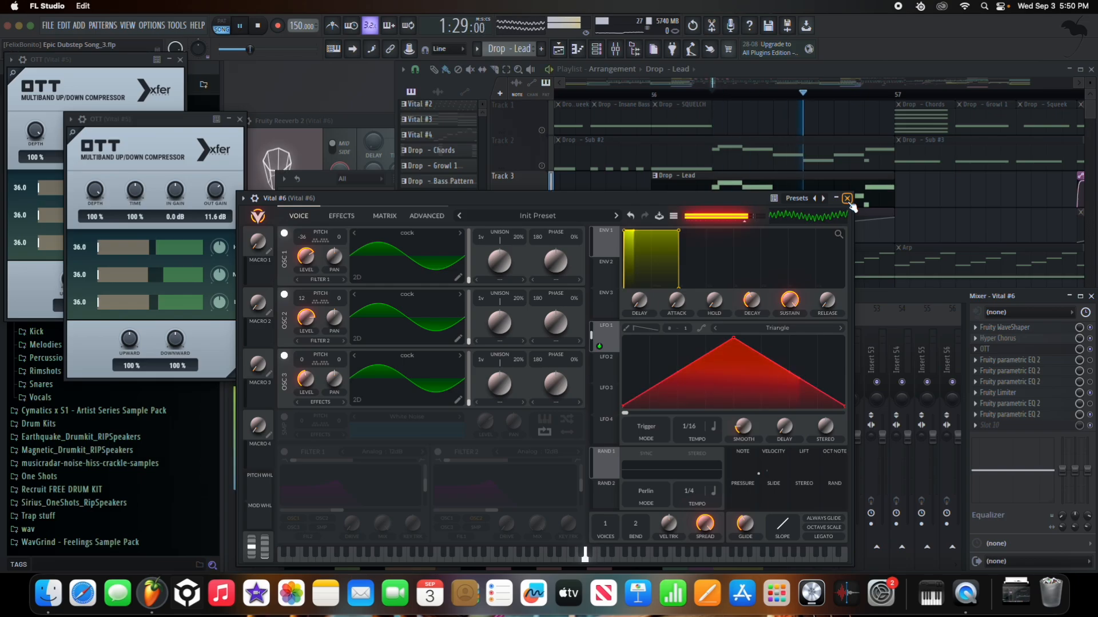
pyautogui.click(847, 199)
pyautogui.click(421, 357)
pyautogui.click(408, 354)
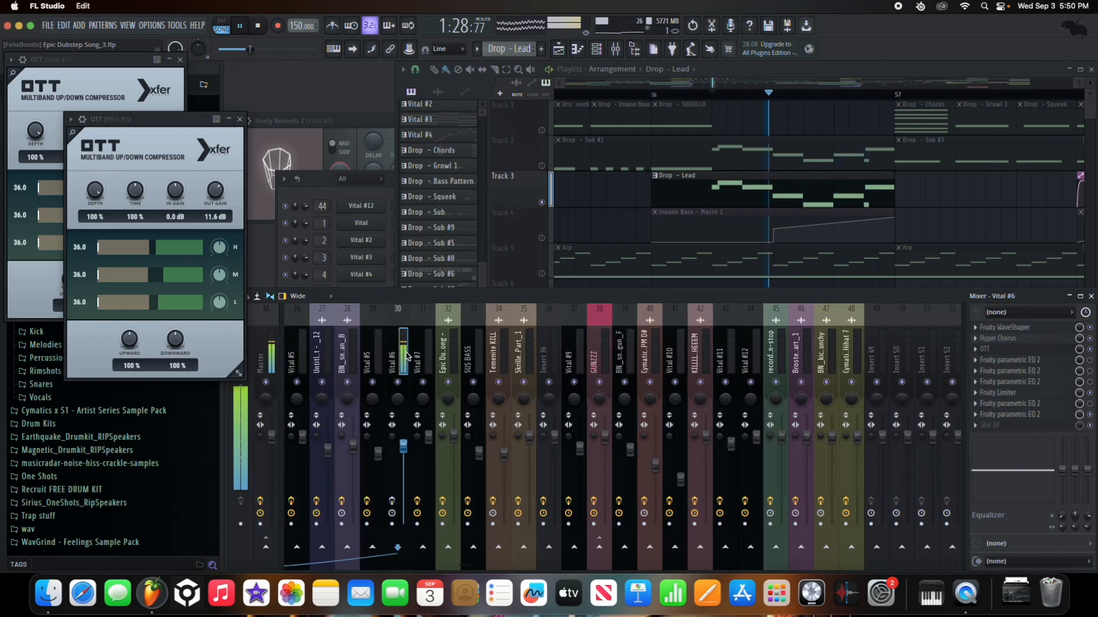
# - Open Vital #6's Fruity WaveShaper and OTT, bend the curve into a steep diagonal, and audition it
pyautogui.press('space')
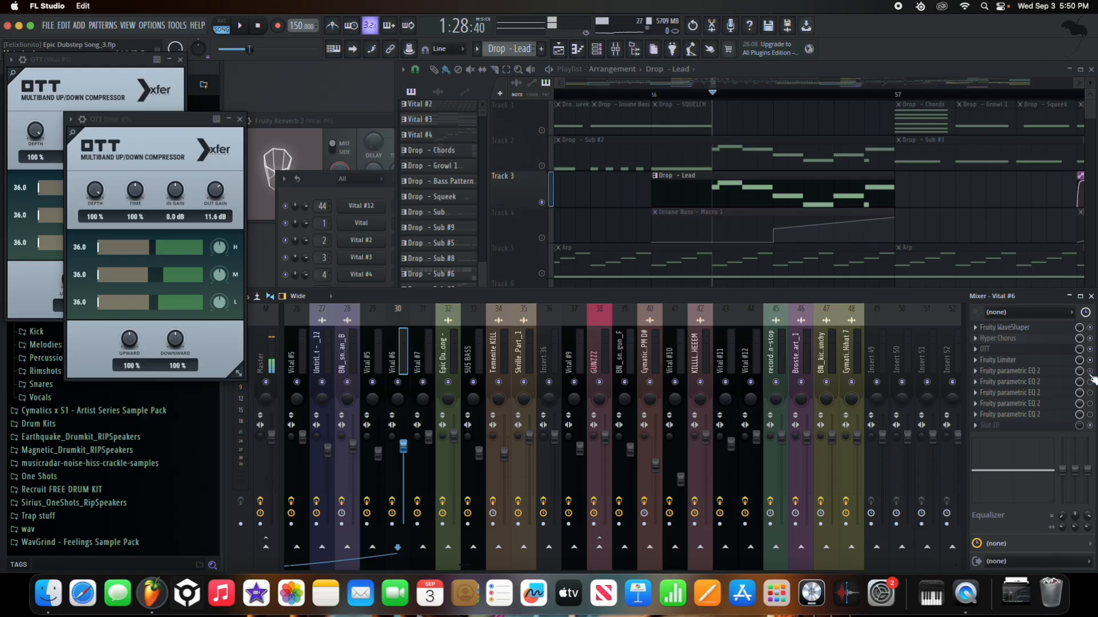
pyautogui.click(1059, 331)
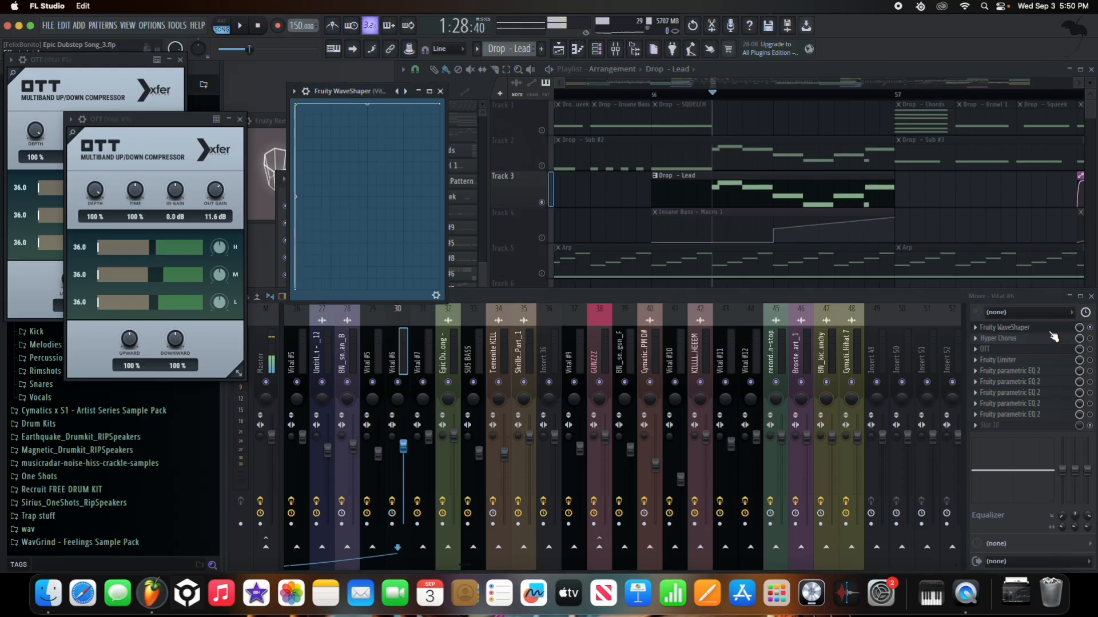
pyautogui.click(1091, 350)
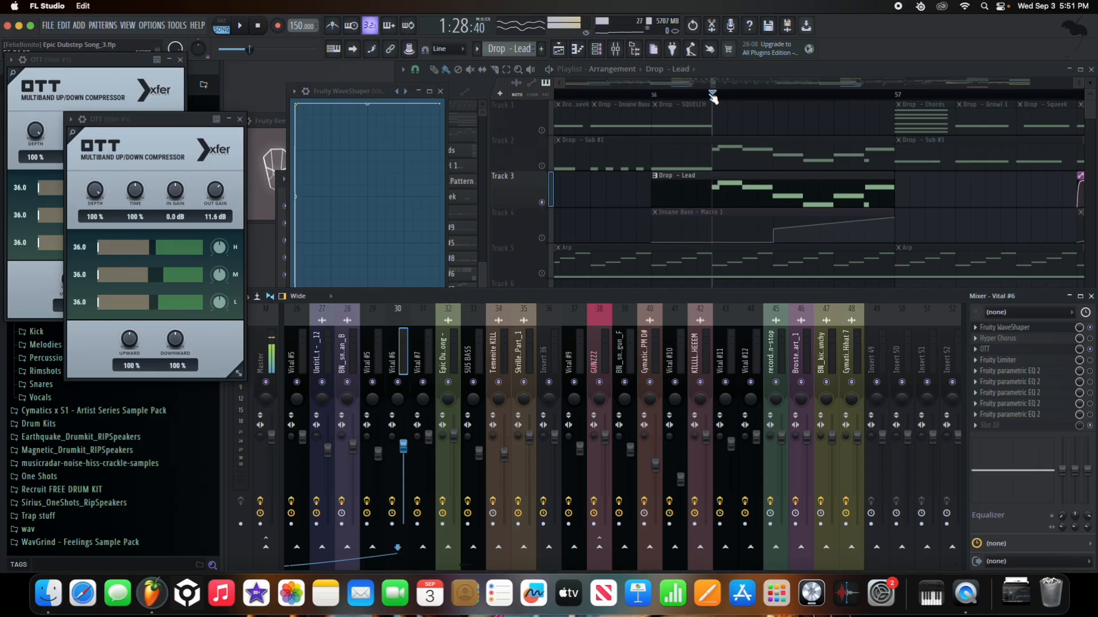
pyautogui.click(338, 138)
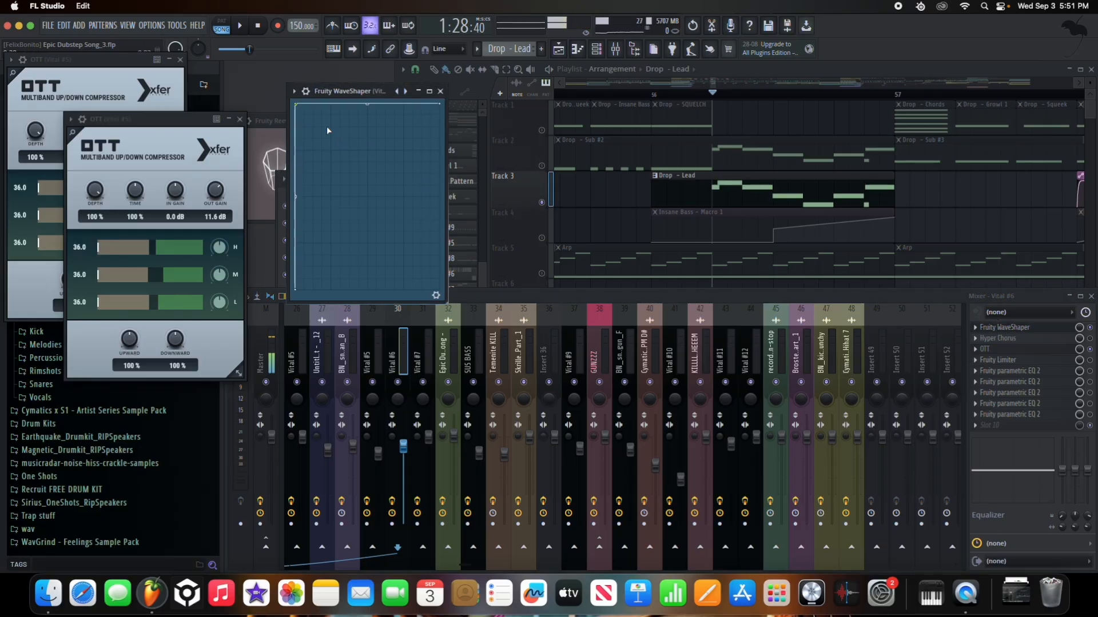
pyautogui.moveTo(298, 104); pyautogui.dragTo(280, 84)
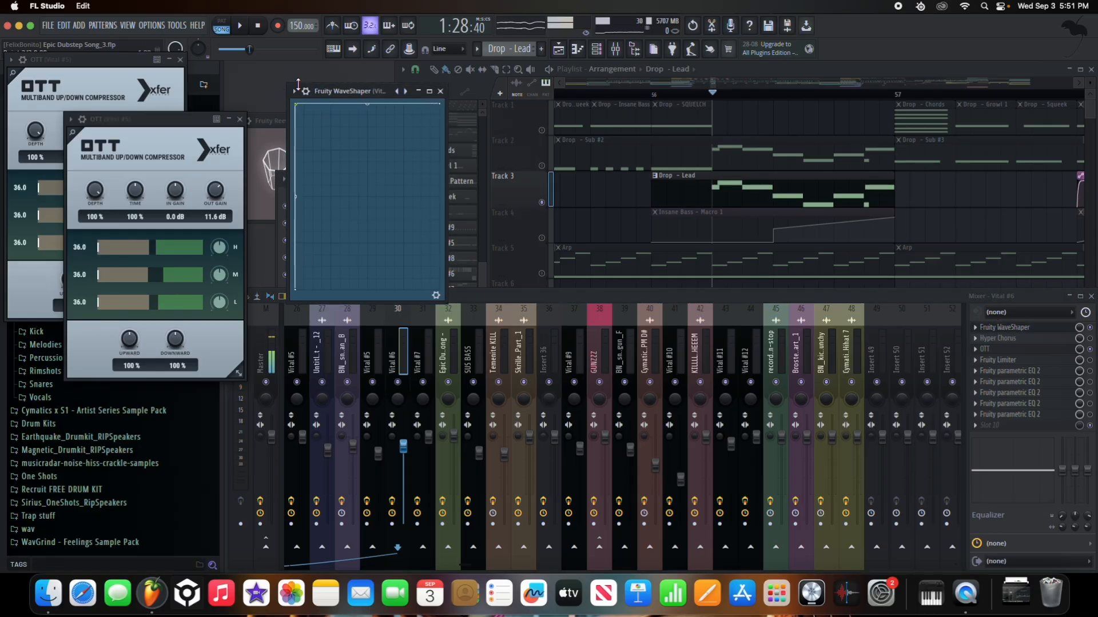
pyautogui.press('space')
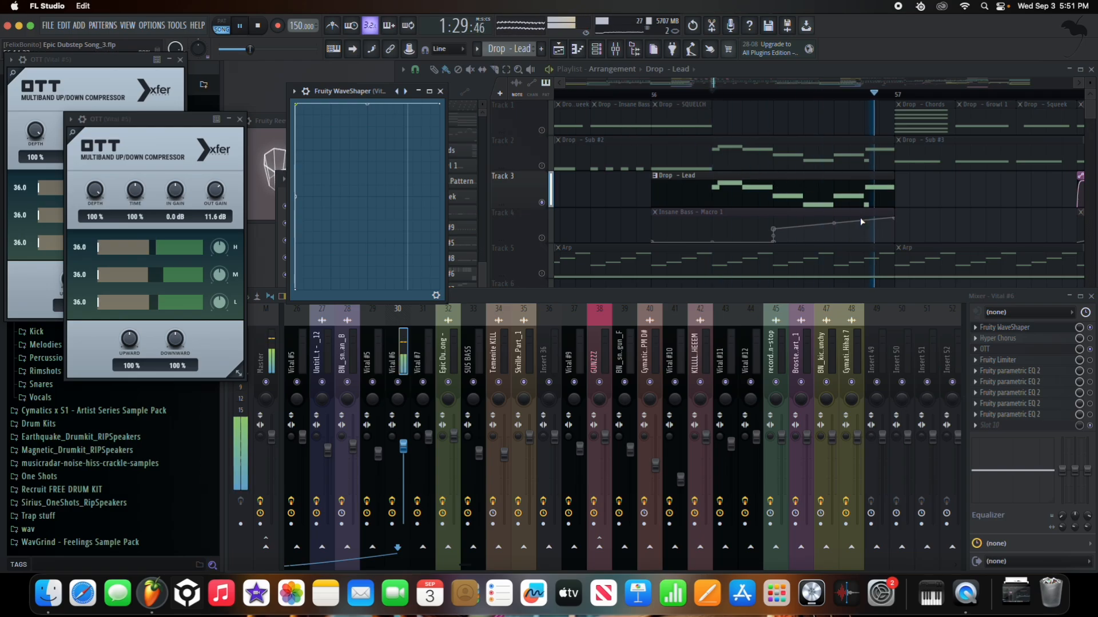
pyautogui.moveTo(295, 105)
pyautogui.mouseDown()
pyautogui.moveTo(347, 102)
pyautogui.moveTo(295, 104)
pyautogui.mouseUp()
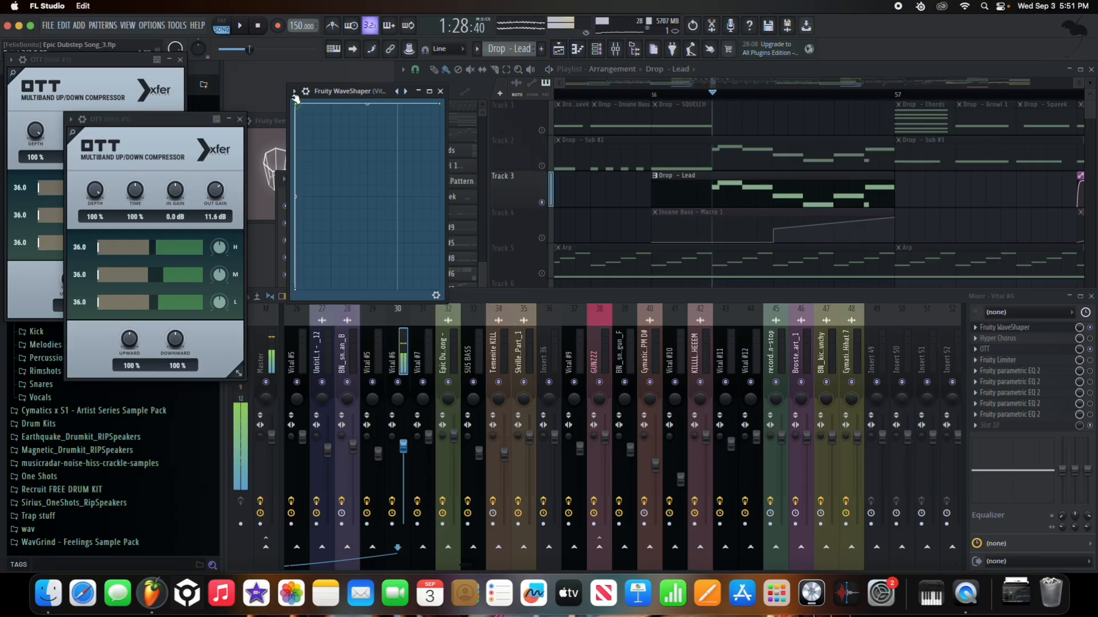
pyautogui.press('space')
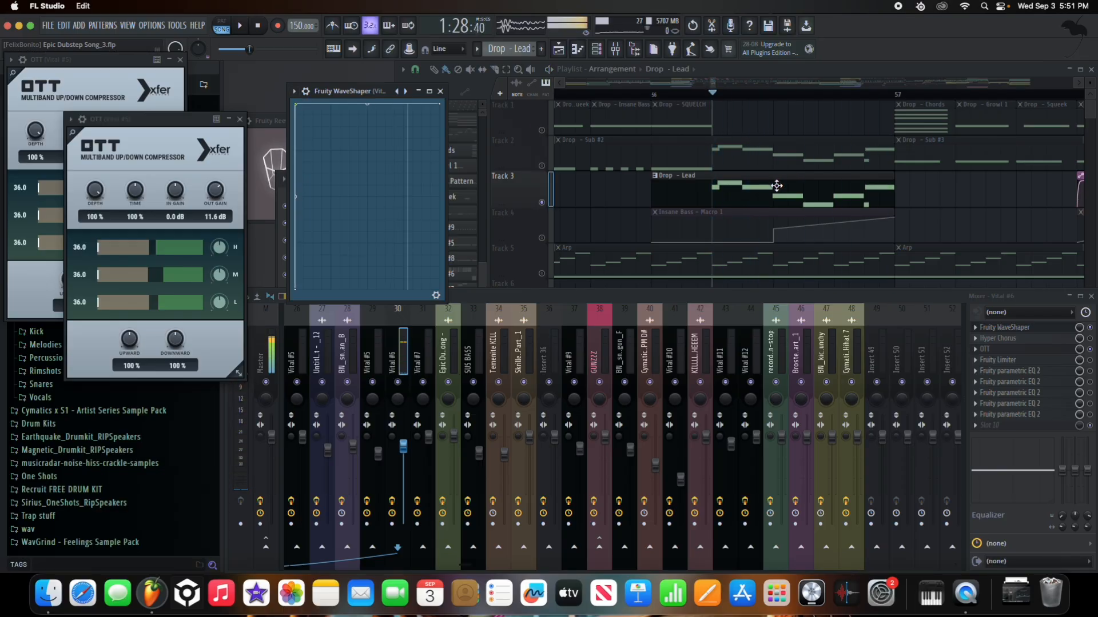
# - Check Vital #6's effects section from the Drop - Lead clip, then close the synth and piano roll
pyautogui.doubleClick(776, 186)
pyautogui.click(689, 181)
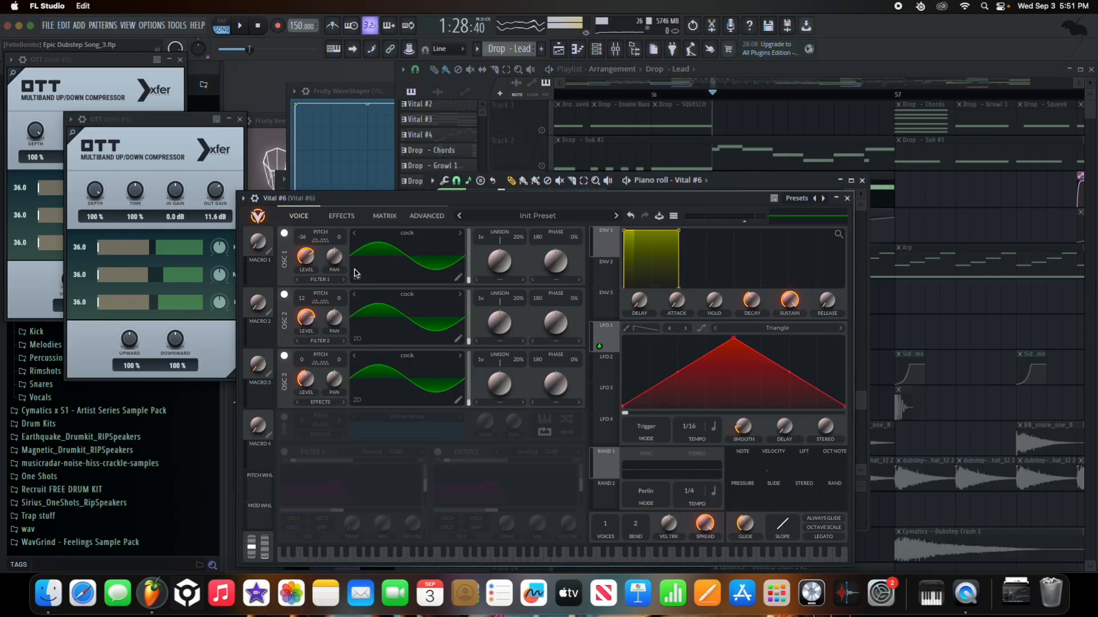
pyautogui.click(342, 216)
pyautogui.click(851, 199)
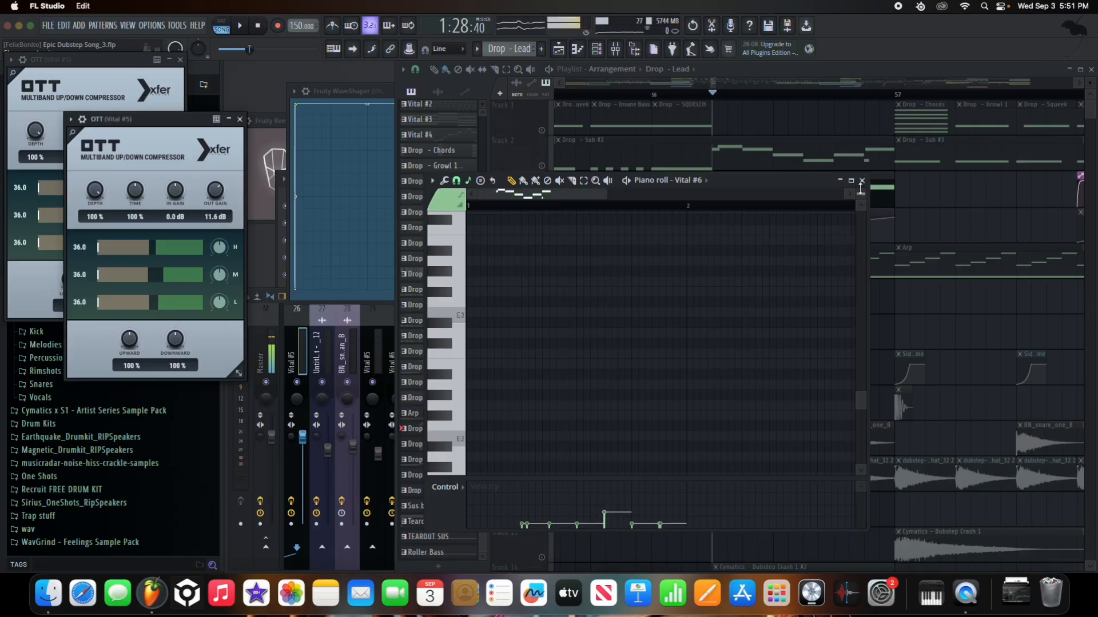
pyautogui.click(862, 181)
# - Play the drop from around 1:28:40, then show the mixer with the Vital #6 insert selected
pyautogui.click(535, 131)
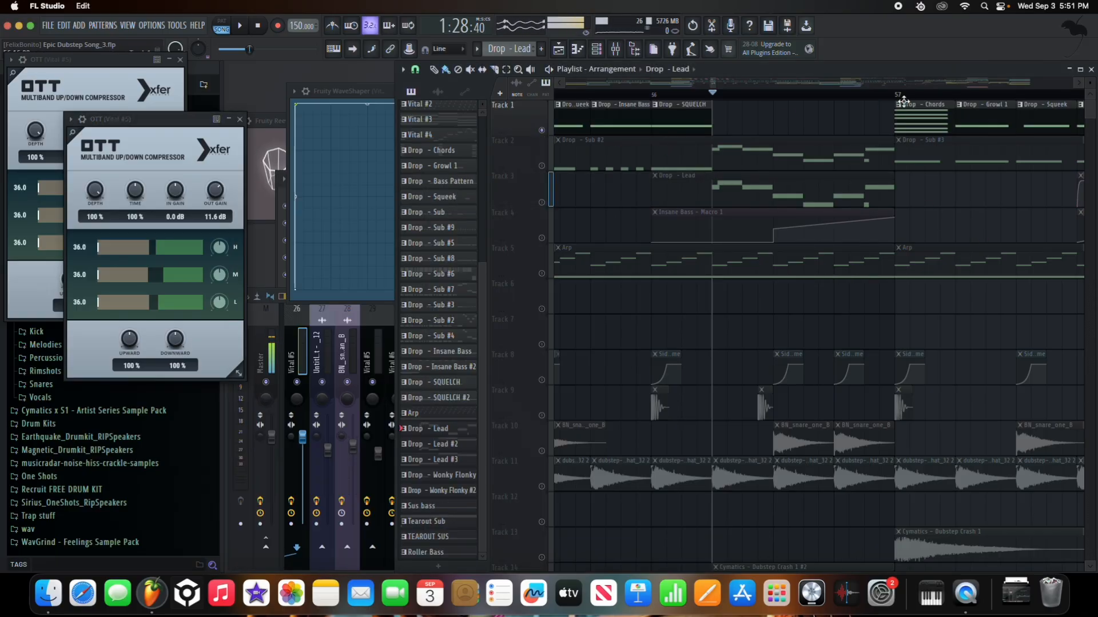
pyautogui.click(1027, 95)
pyautogui.press('space')
pyautogui.press('space')
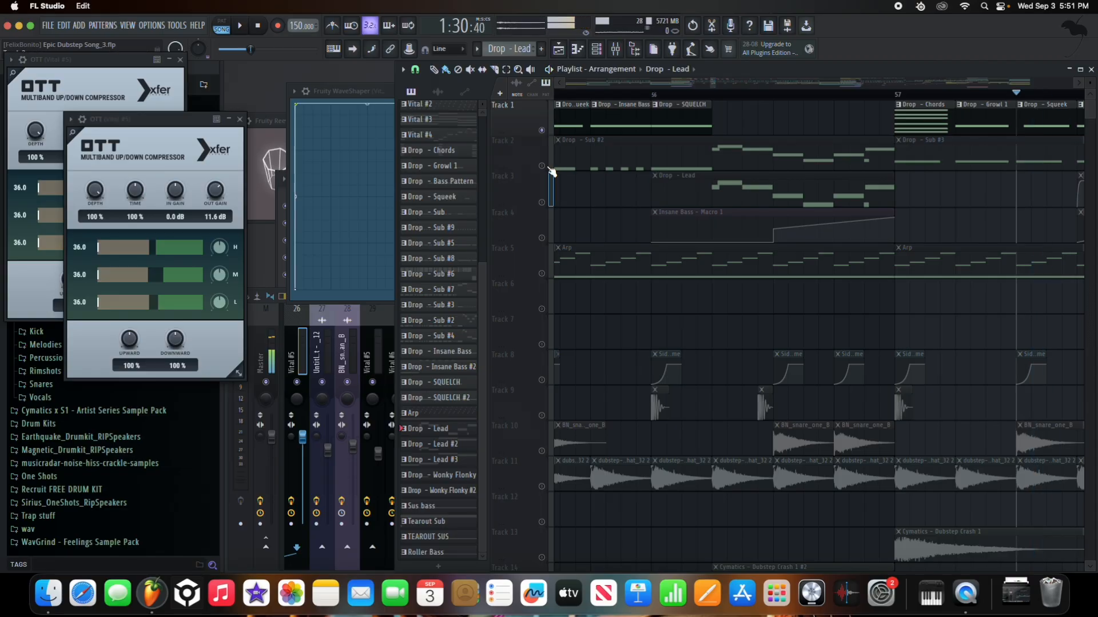
pyautogui.click(547, 169)
pyautogui.click(711, 97)
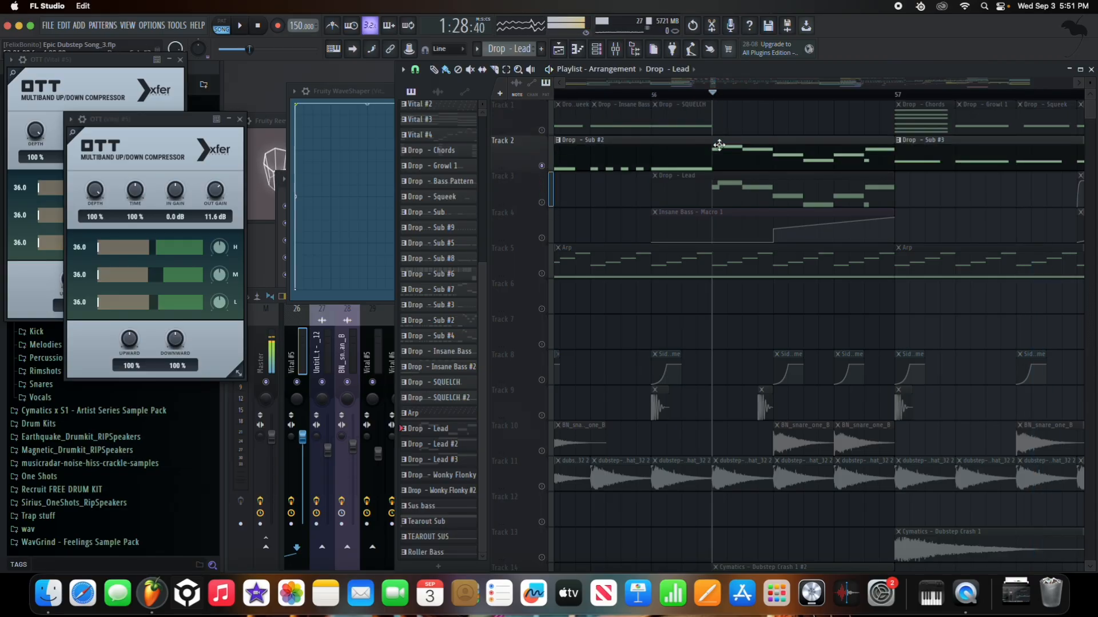
pyautogui.click(547, 203)
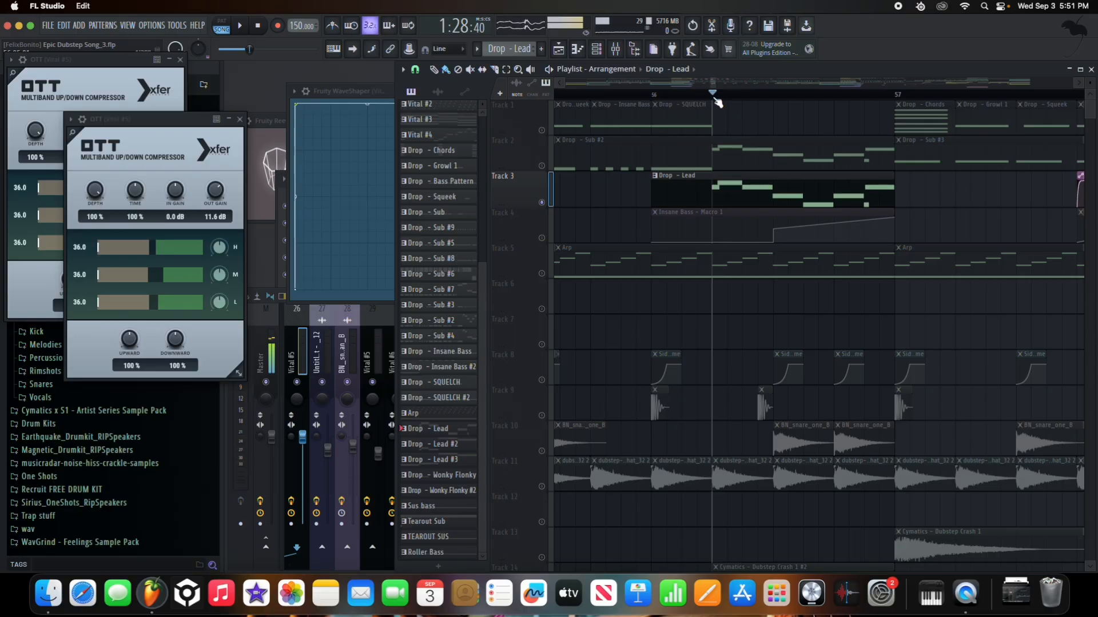
pyautogui.press('space')
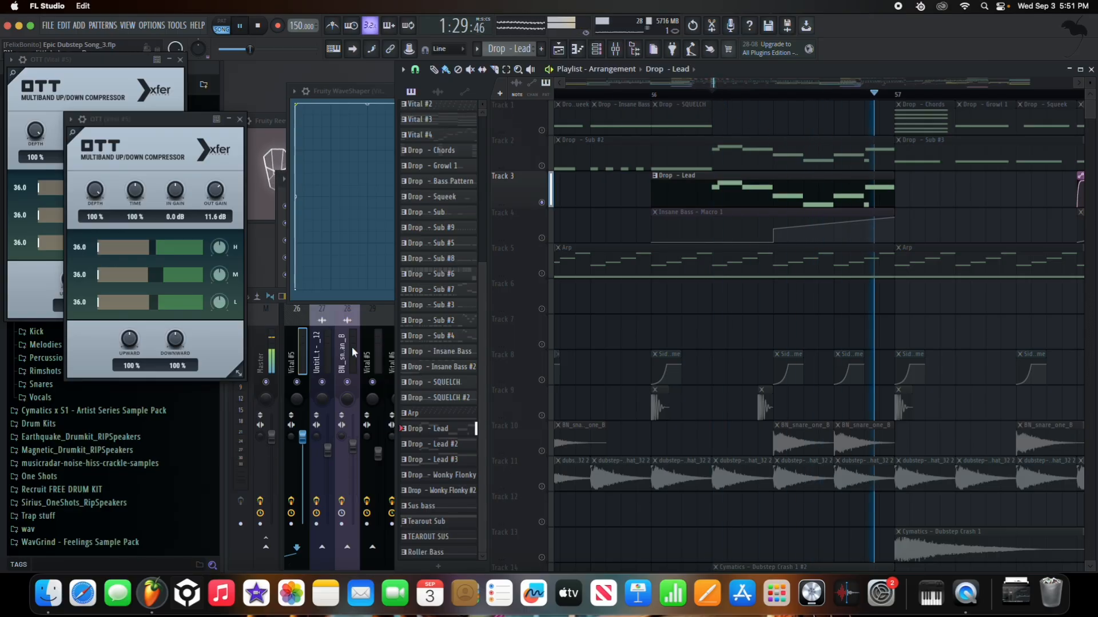
pyautogui.press('F9')
pyautogui.click(400, 353)
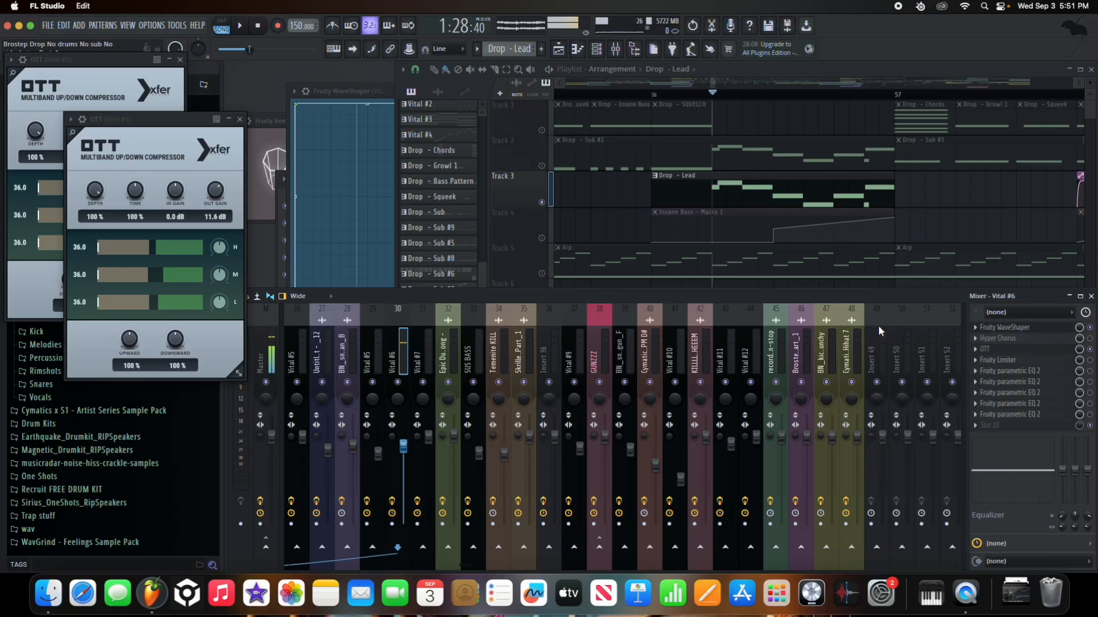
# - Audition Vital #6's Hyper Chorus, Fruity Limiter and Parametric EQ, then close the Limiter and Chorus
pyautogui.click(1037, 340)
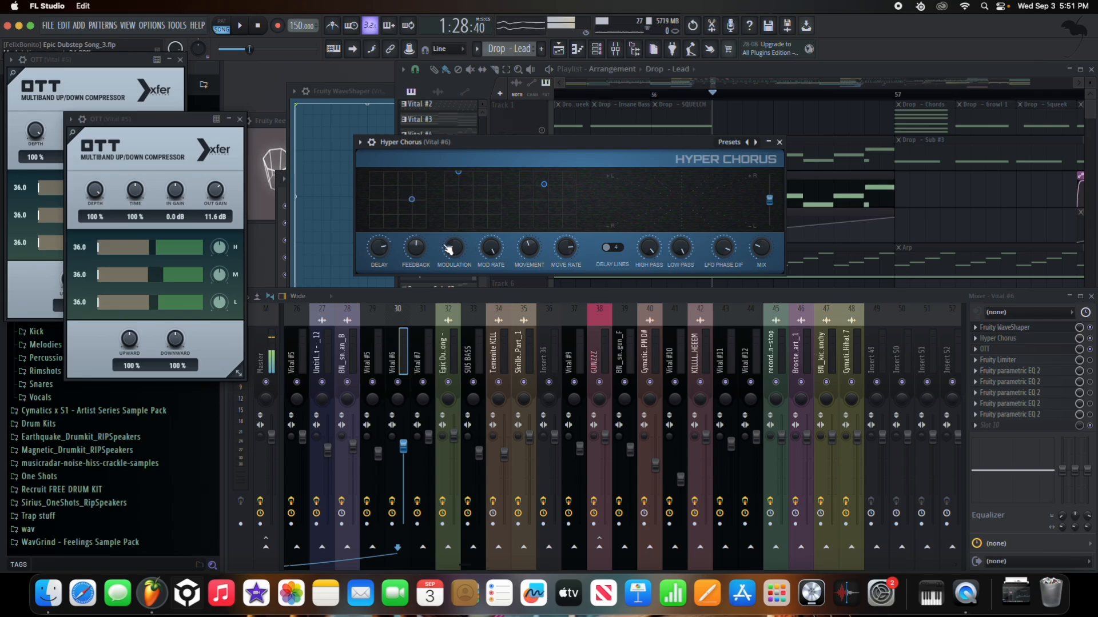
pyautogui.press('space')
pyautogui.click(1055, 361)
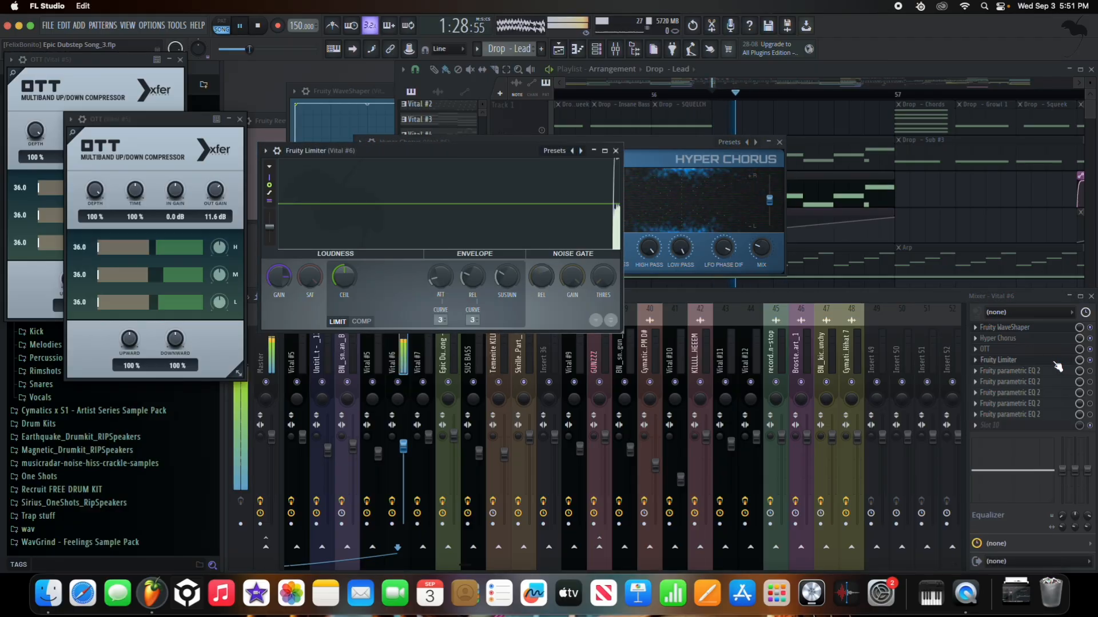
pyautogui.press('space')
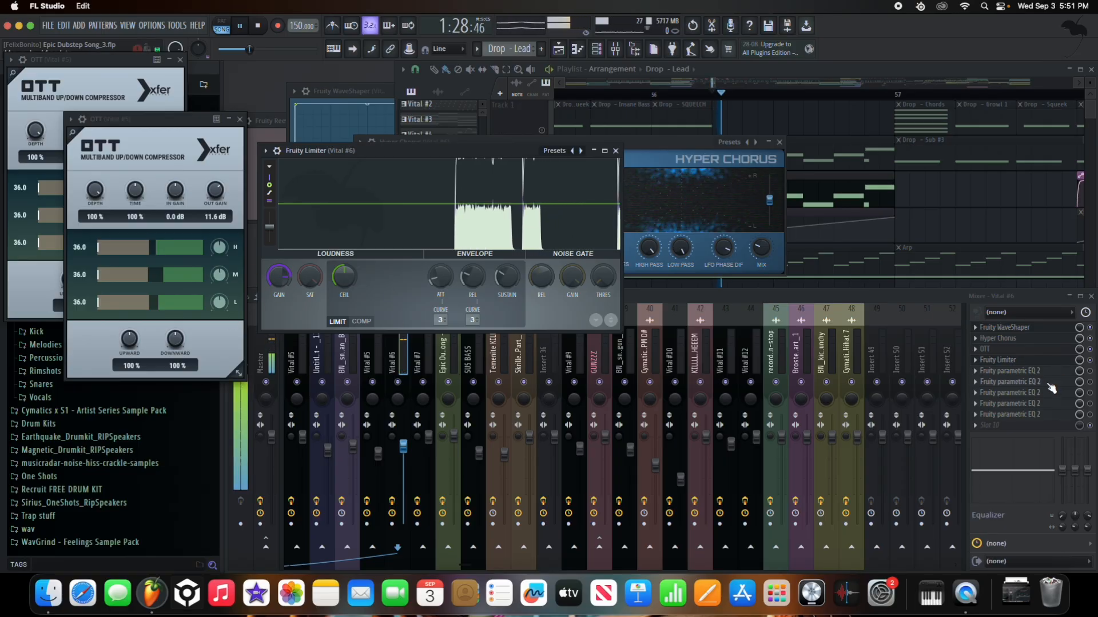
pyautogui.click(1036, 382)
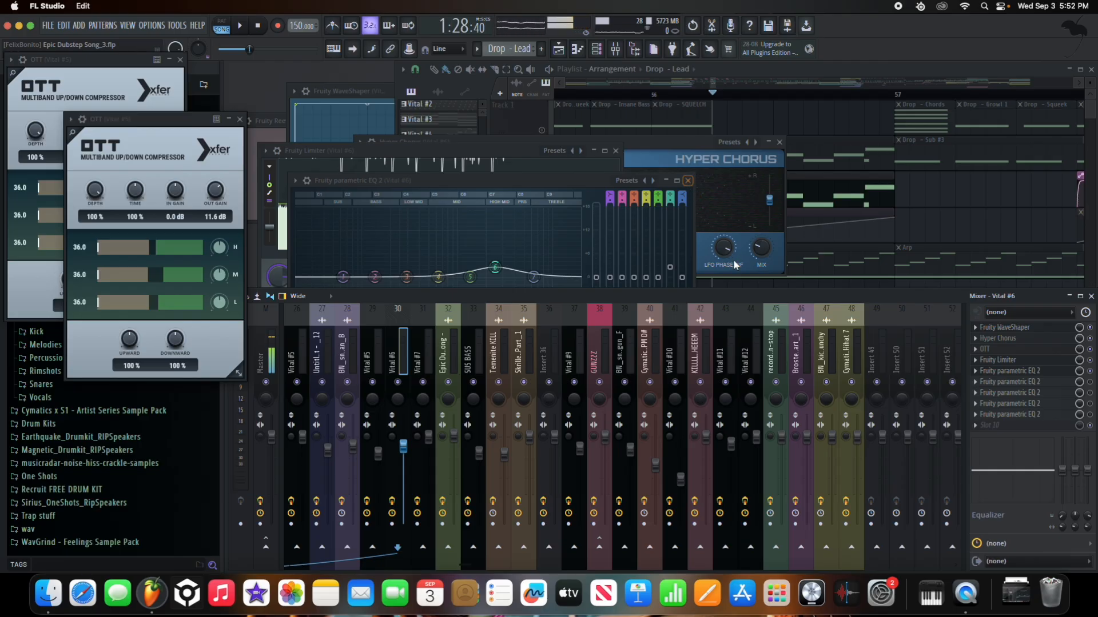
pyautogui.press('space')
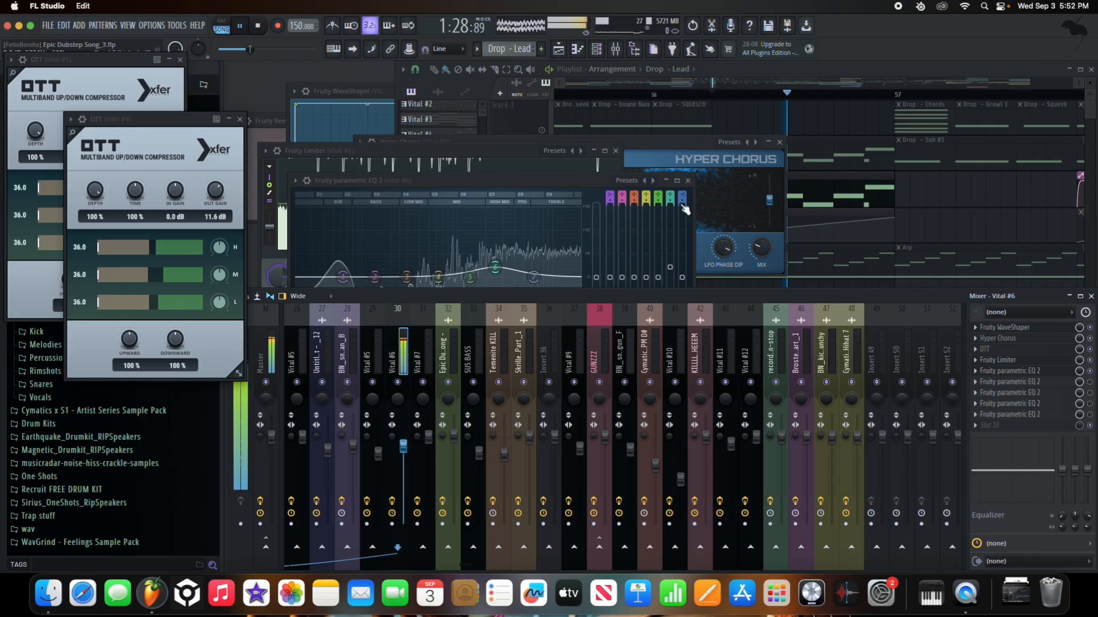
pyautogui.press('space')
pyautogui.click(616, 151)
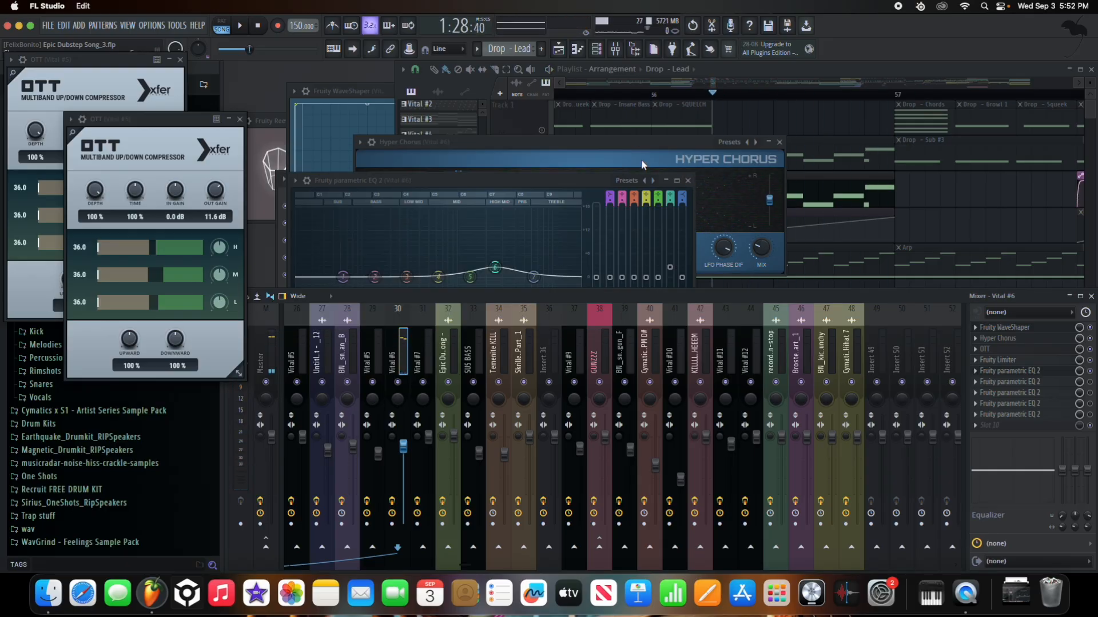
pyautogui.press('space')
pyautogui.click(780, 143)
pyautogui.press('space')
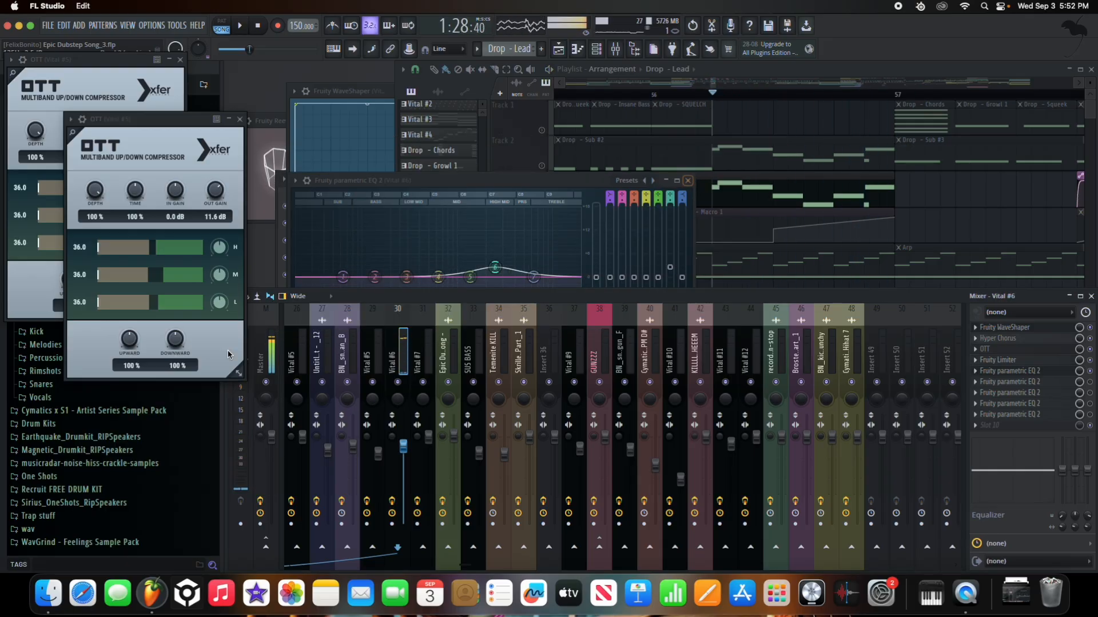
# - Raise the Parametric EQ 2 low cut to about 290 Hz and play the drop from the playlist
pyautogui.scroll(5, 445, 356)
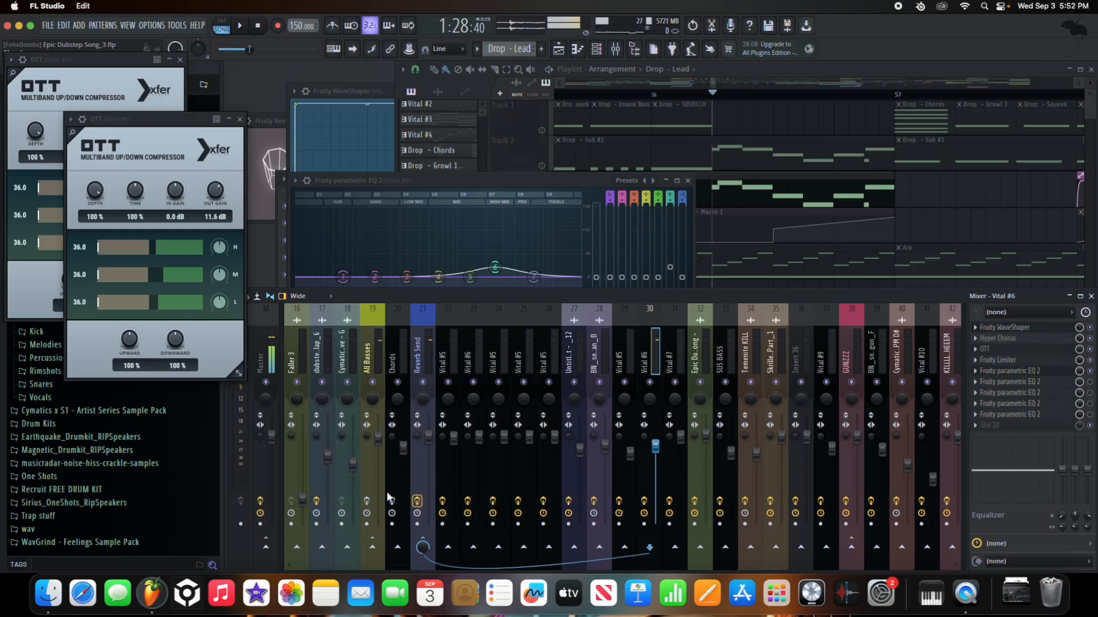
pyautogui.press('space')
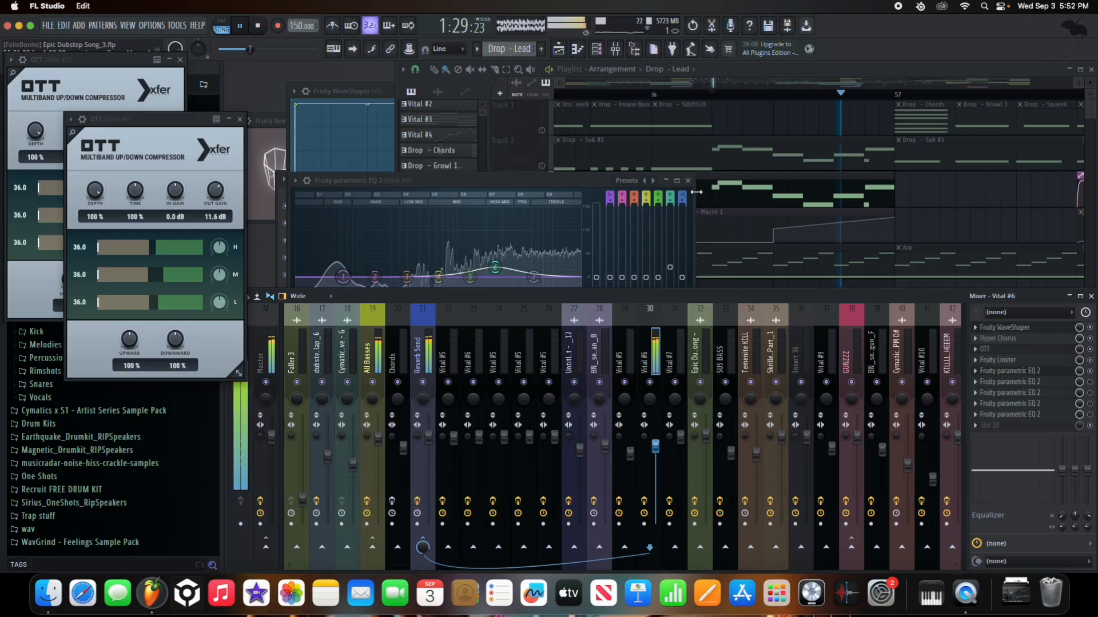
pyautogui.press('space')
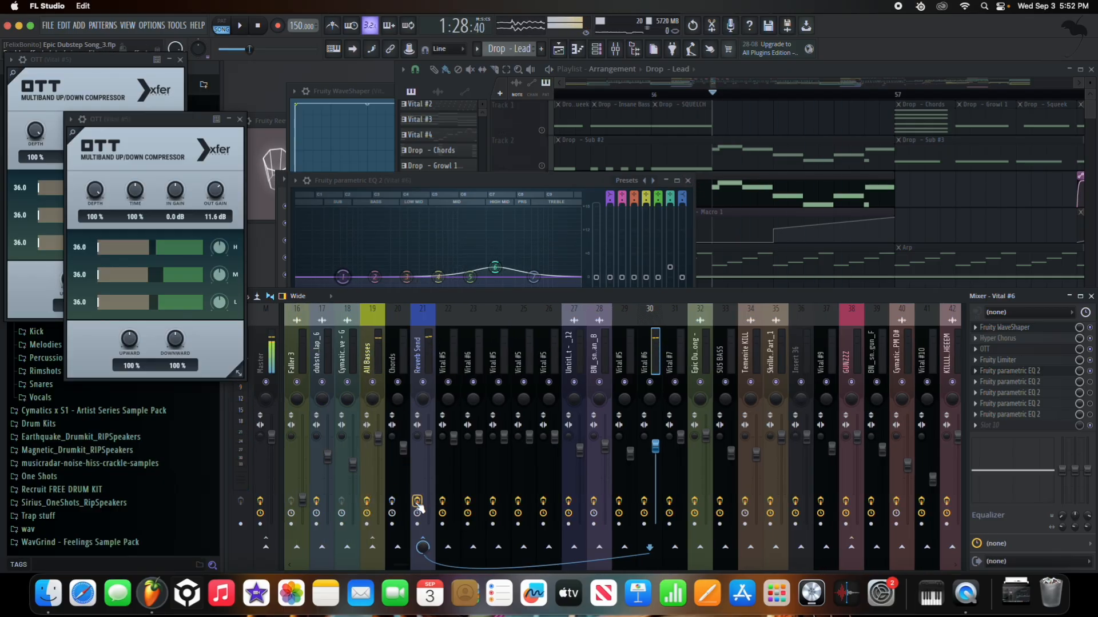
pyautogui.press('space')
pyautogui.press('space')
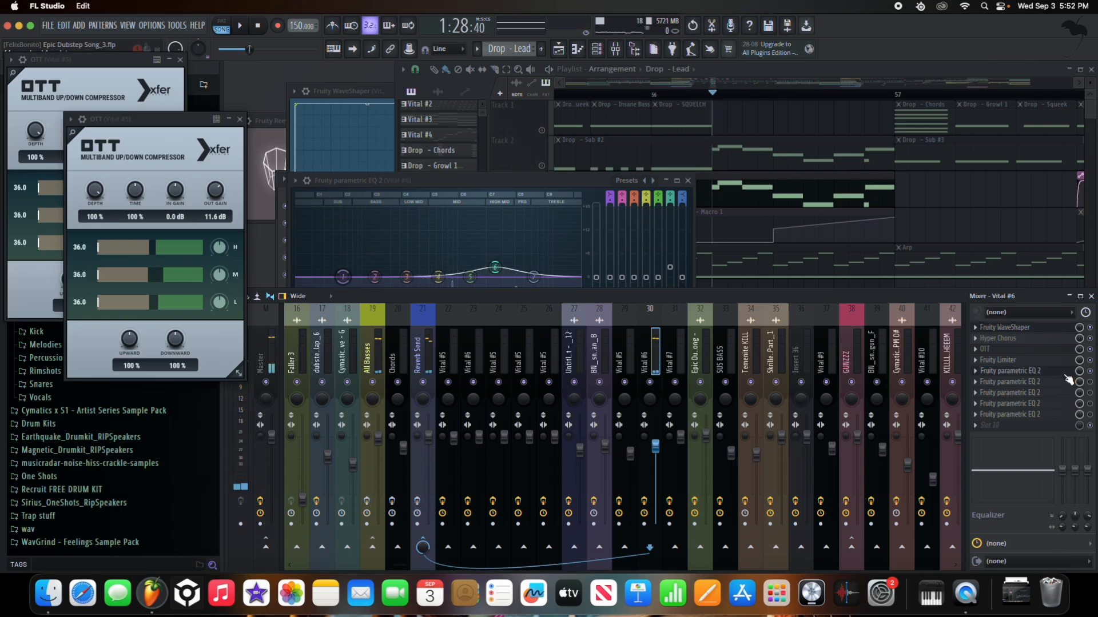
pyautogui.click(1060, 385)
pyautogui.click(1054, 372)
pyautogui.click(1054, 372)
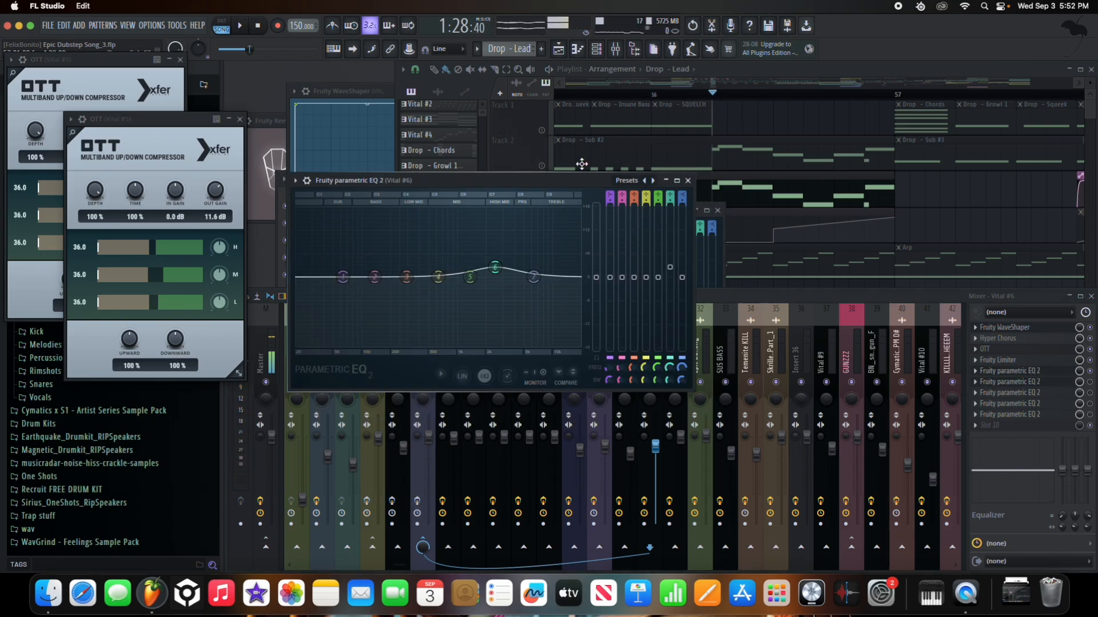
pyautogui.press('space')
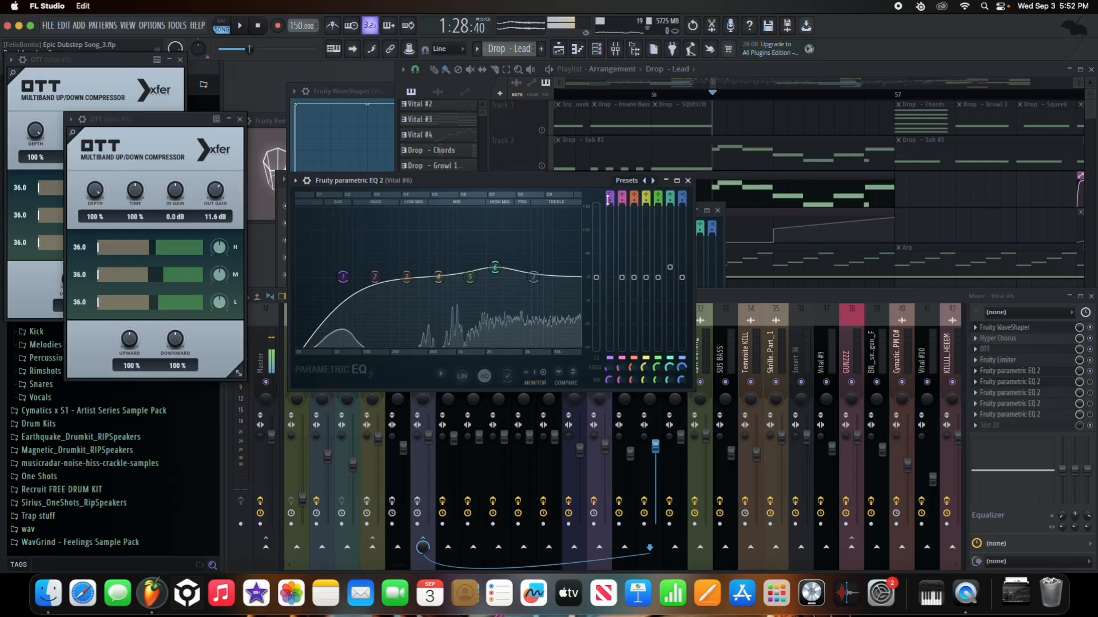
pyautogui.moveTo(351, 289); pyautogui.dragTo(423, 288)
pyautogui.click(688, 180)
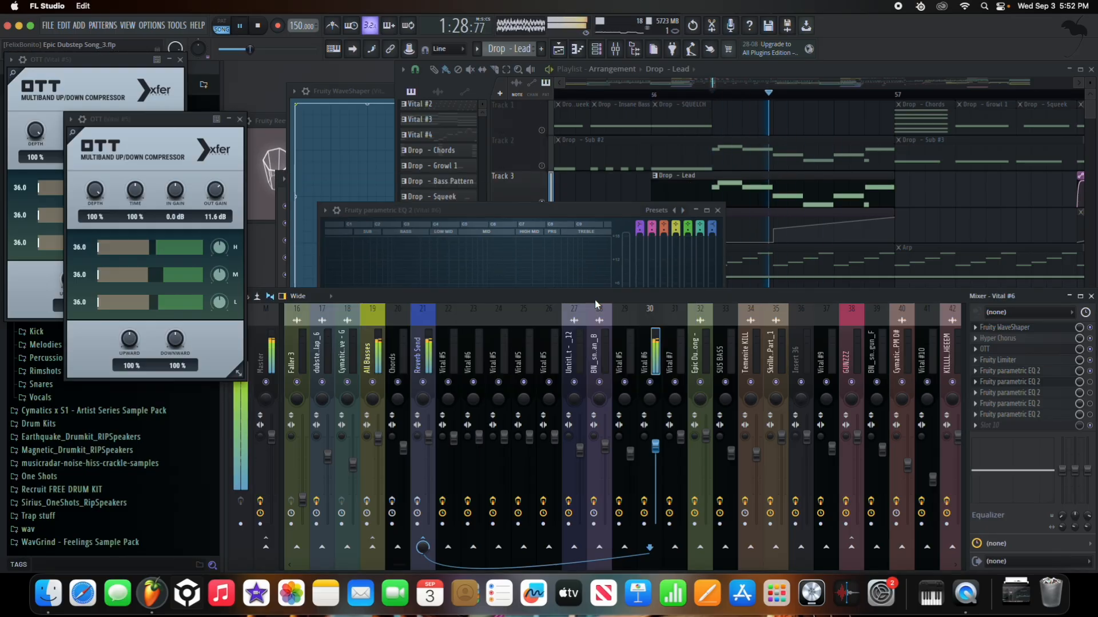
pyautogui.press('space')
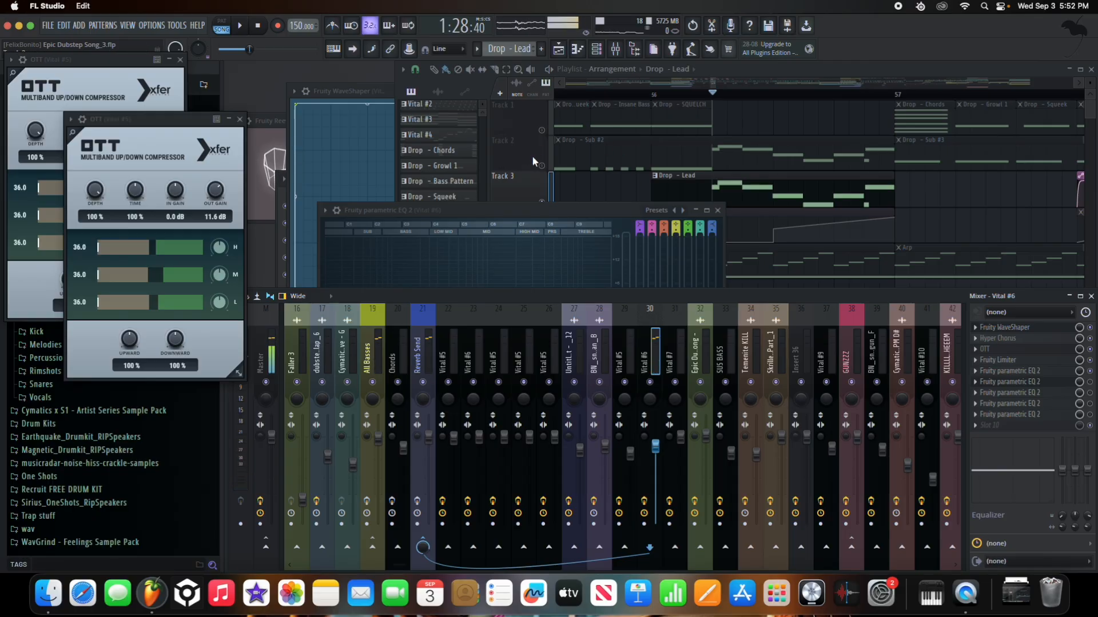
pyautogui.click(546, 169)
pyautogui.press('space')
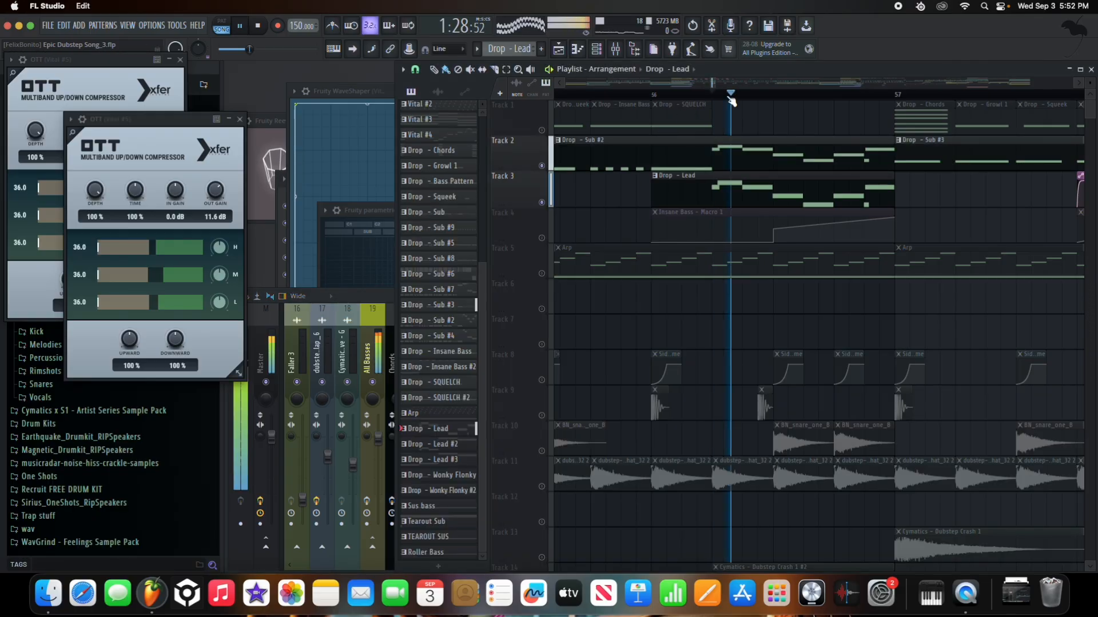
# - Unmute all tracks and open the Drop - Lead's Vital #6 synth to hear it
pyautogui.press('space')
pyautogui.rightClick(541, 202)
pyautogui.doubleClick(747, 198)
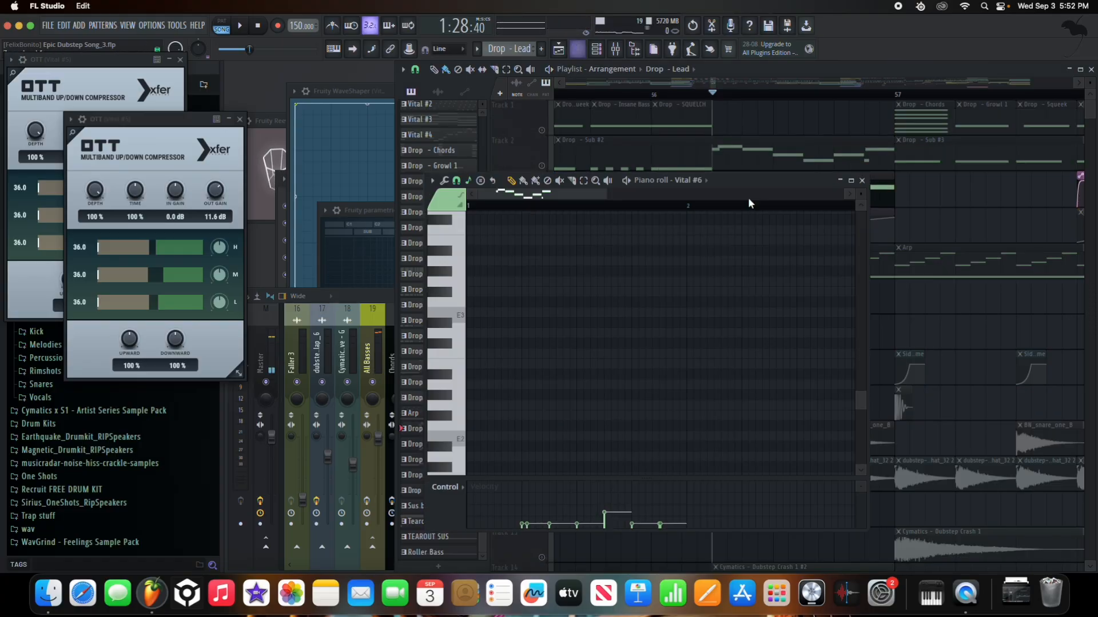
pyautogui.rightClick(700, 182)
pyautogui.moveTo(660, 203); pyautogui.dragTo(669, 147)
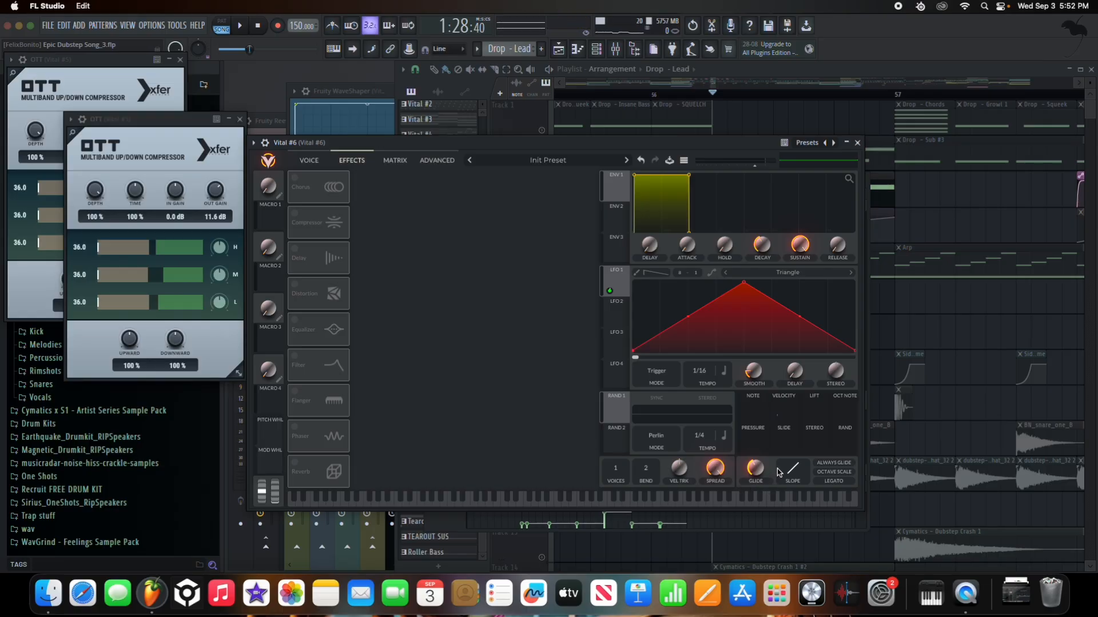
pyautogui.press('space')
pyautogui.press('space')
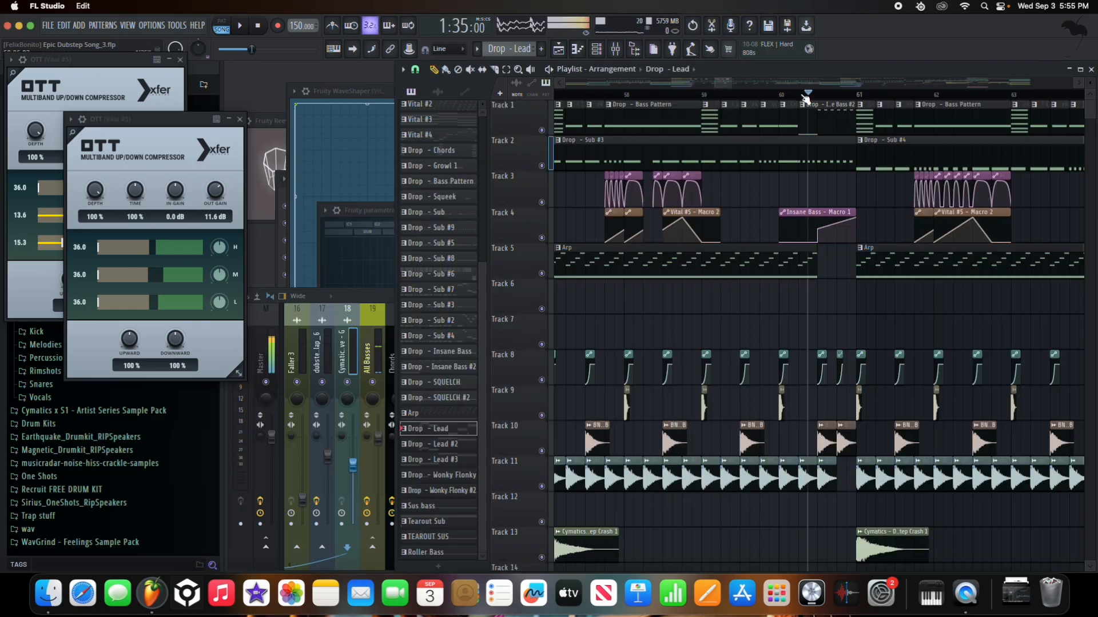
# - Solo Track 1 and open the Insane Bass #2 pattern's notes in the piano roll
pyautogui.scroll(2, 811, 98)
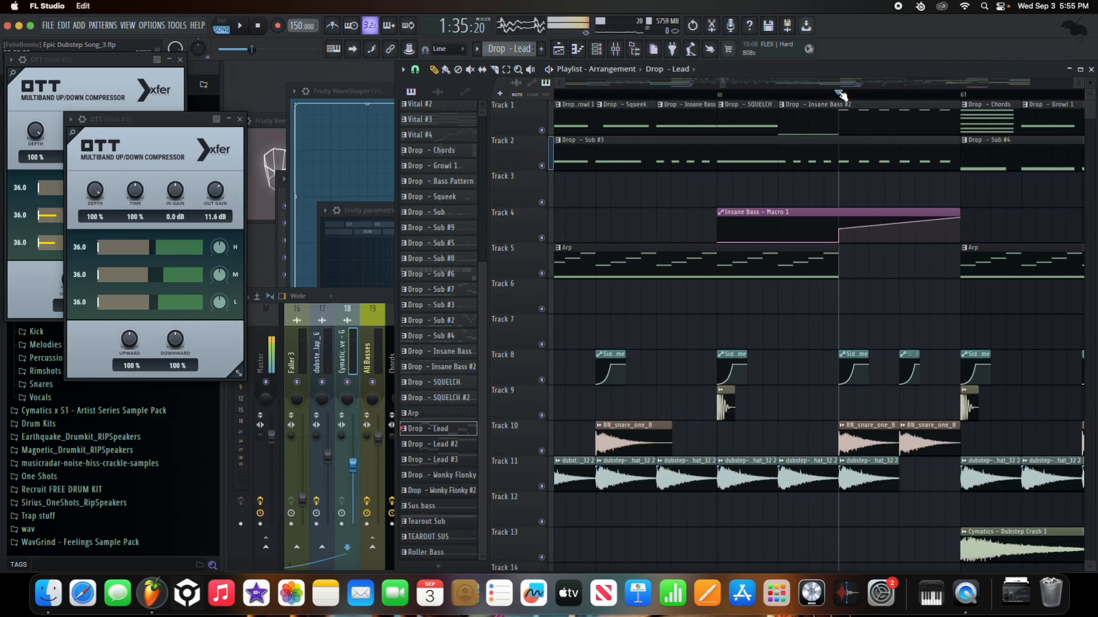
pyautogui.rightClick(543, 131)
pyautogui.doubleClick(813, 113)
pyautogui.scroll(5, 594, 295)
pyautogui.scroll(4, 544, 275)
pyautogui.scroll(2, 524, 294)
# - Select the six bass notes and transpose them up octaves to E8
pyautogui.press('space')
pyautogui.press('space')
pyautogui.press('space')
pyautogui.press('space')
pyautogui.moveTo(710, 326); pyautogui.dragTo(368, 273)
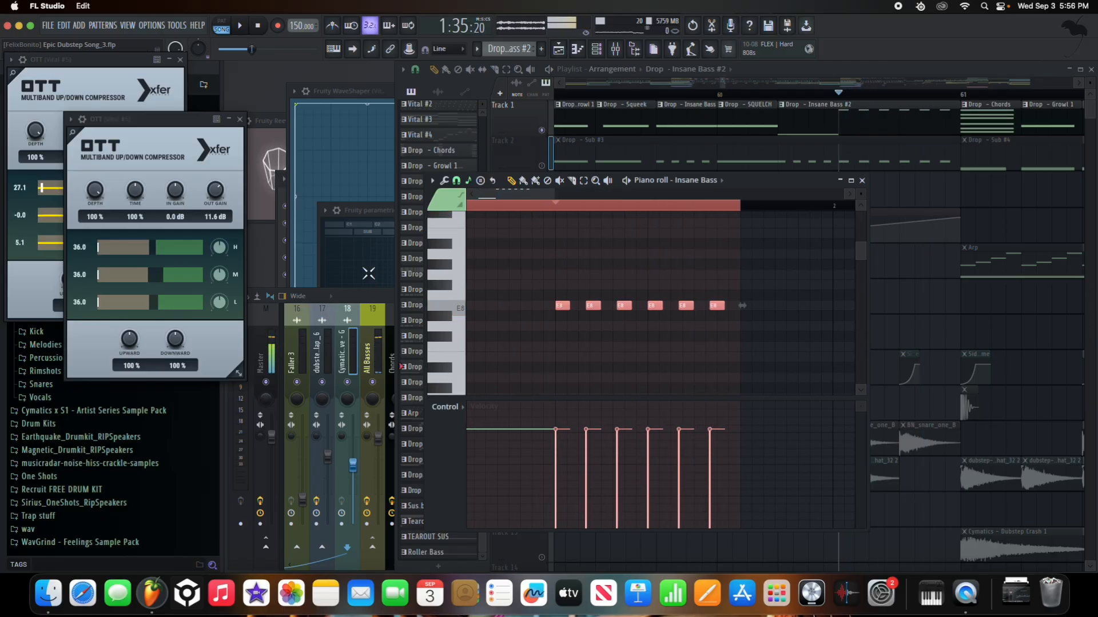
pyautogui.scroll(-8, 640, 303)
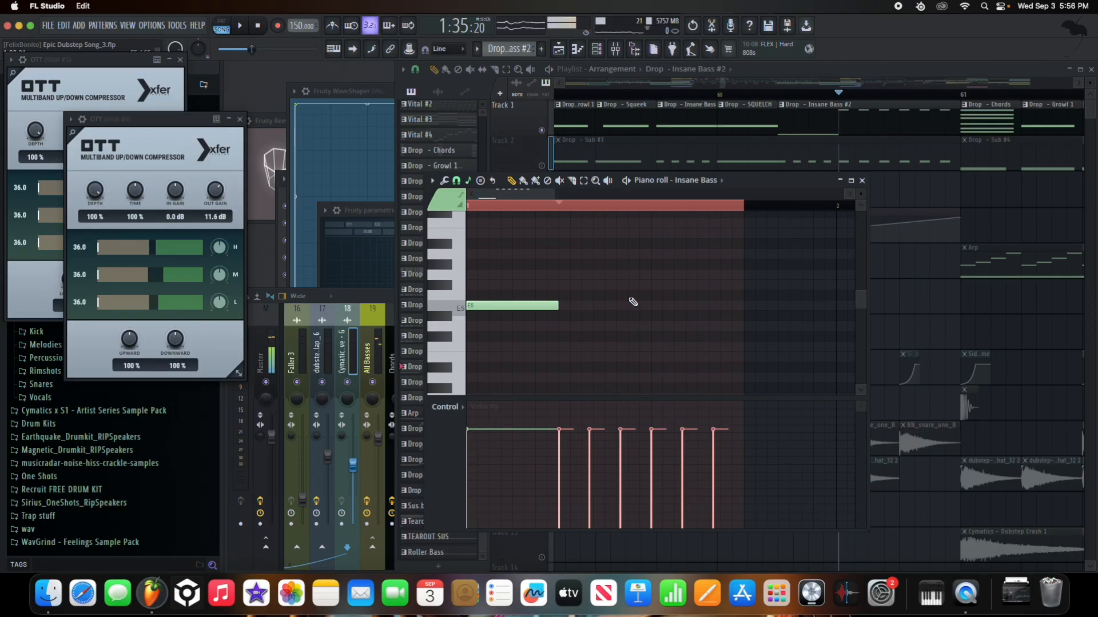
pyautogui.hotkey('ctrl', 'Down')
pyautogui.hotkey('ctrl', 'Down')
pyautogui.hotkey('ctrl', 'Down')
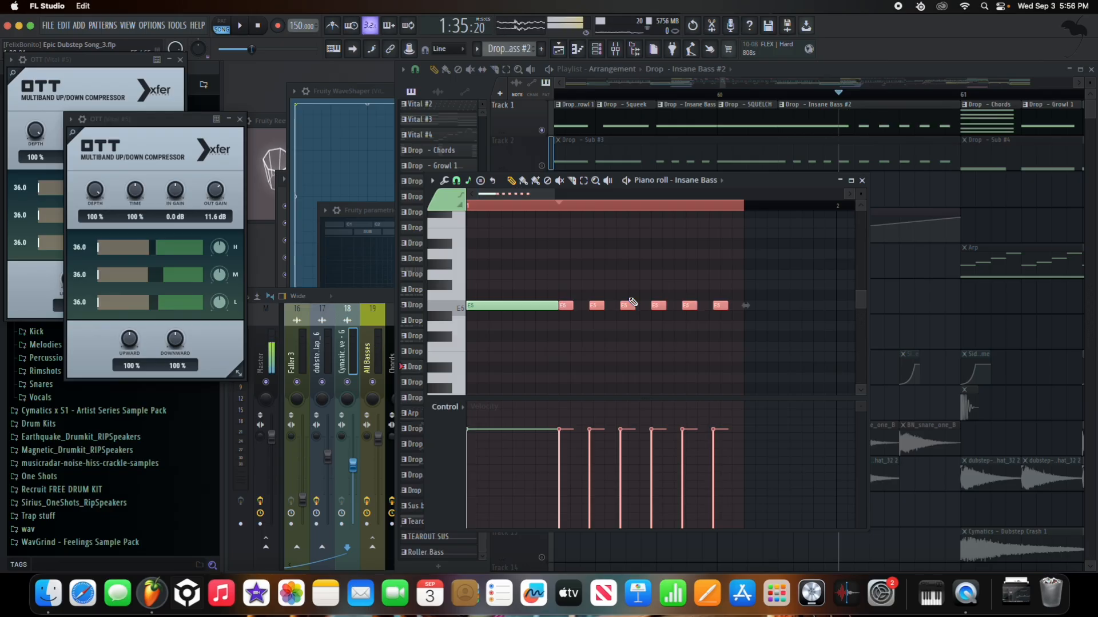
pyautogui.hotkey('ctrl', 'Up')
pyautogui.hotkey('ctrl', 'Up')
pyautogui.hotkey('ctrl', 'Up')
pyautogui.scroll(8, 633, 302)
pyautogui.press('space')
pyautogui.press('space')
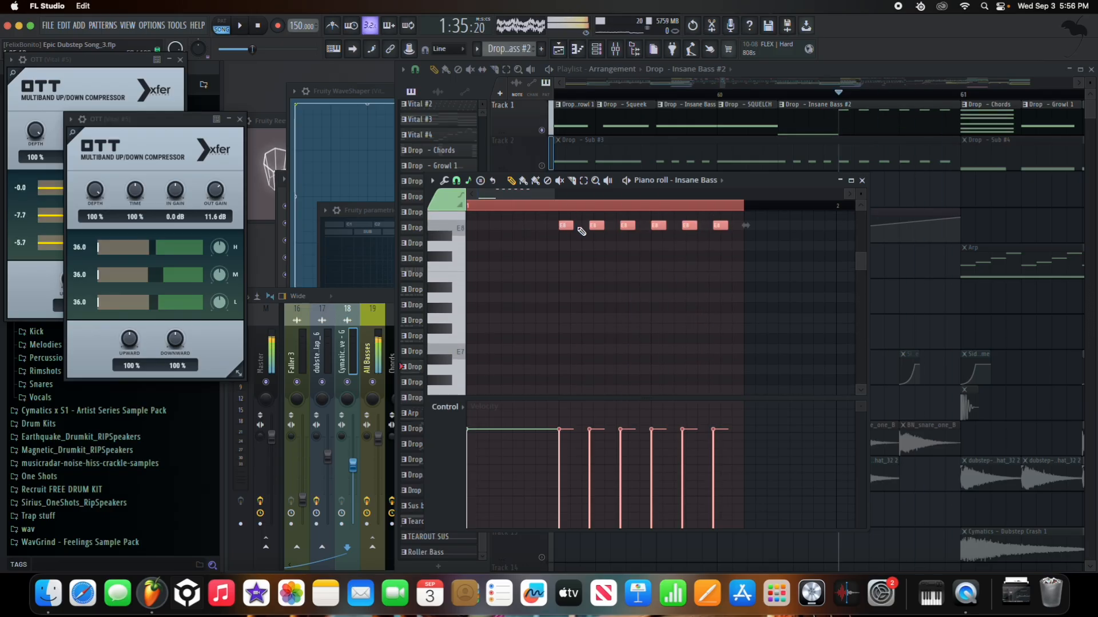
# - Deselect the raised notes and play the Insane Bass pattern to audition it
pyautogui.scroll(1, 596, 252)
pyautogui.click(604, 234)
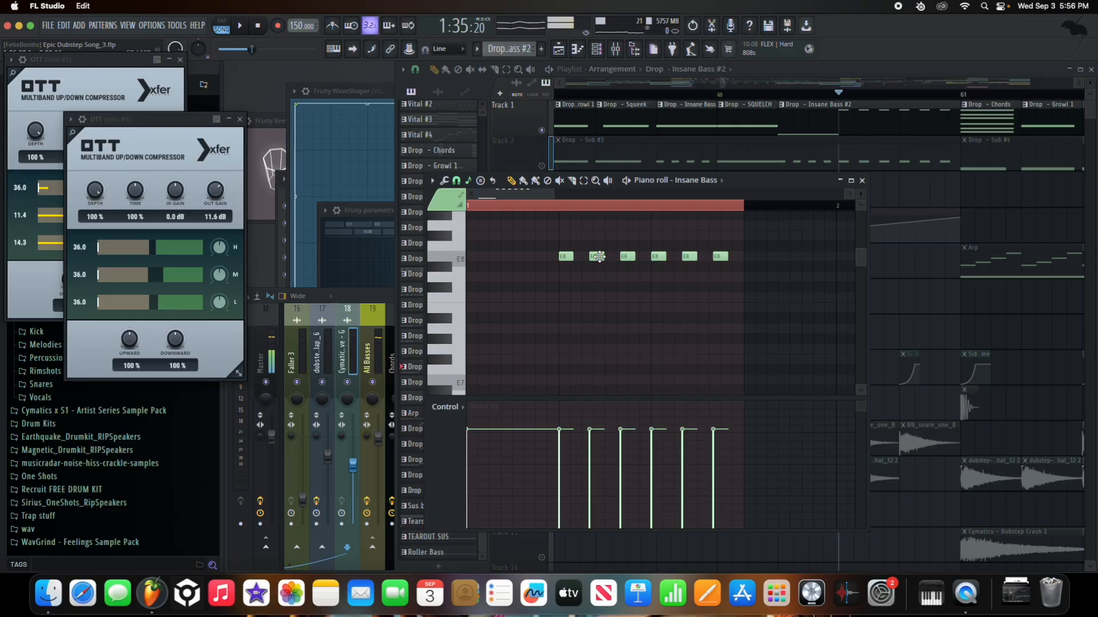
pyautogui.press('space')
# - Back in the Playlist, unmute the Insane Bass – Macro 1 automation on Track 4 and stop playback
pyautogui.press('space')
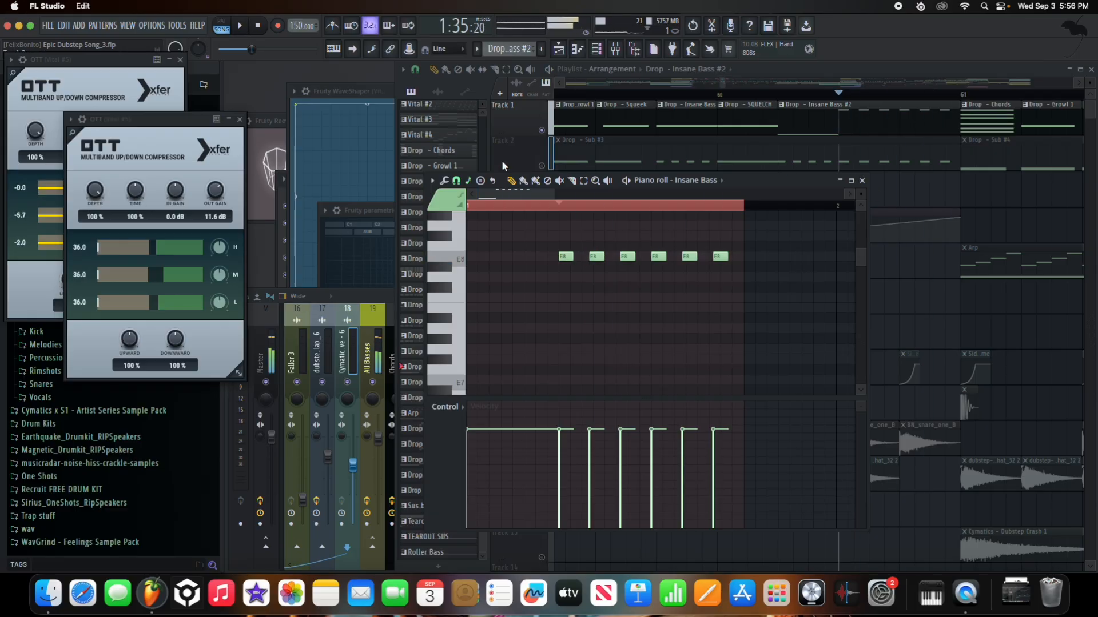
pyautogui.click(525, 161)
pyautogui.click(542, 237)
pyautogui.press('space')
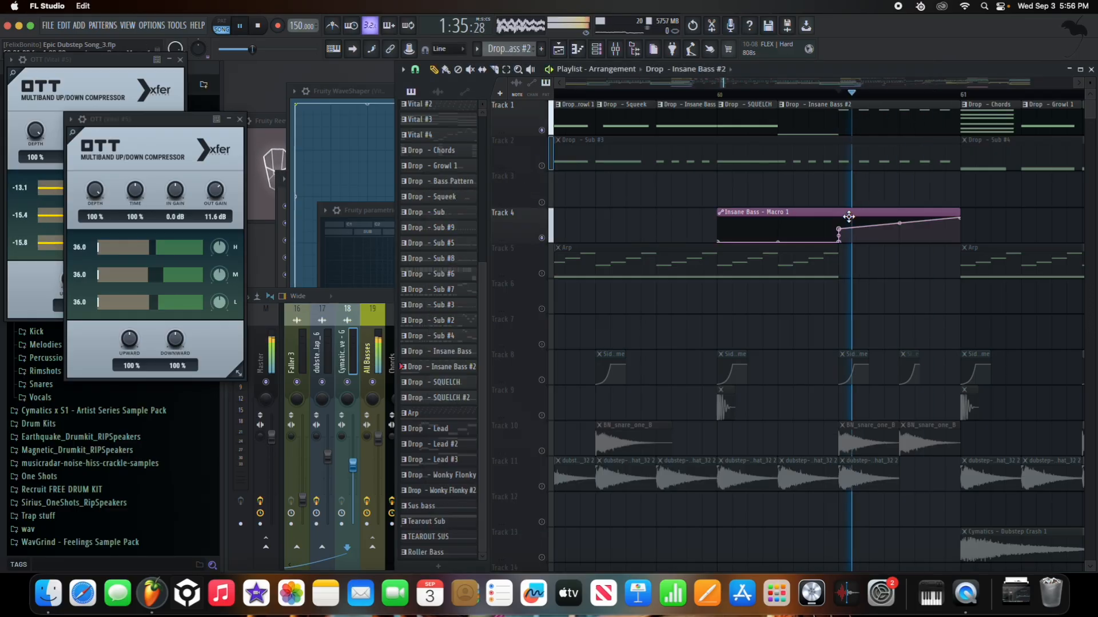
# - Replay from just before bar 61 and select the Insane Bass – Macro 1 automation clip
pyautogui.click(833, 95)
pyautogui.click(794, 95)
pyautogui.click(784, 94)
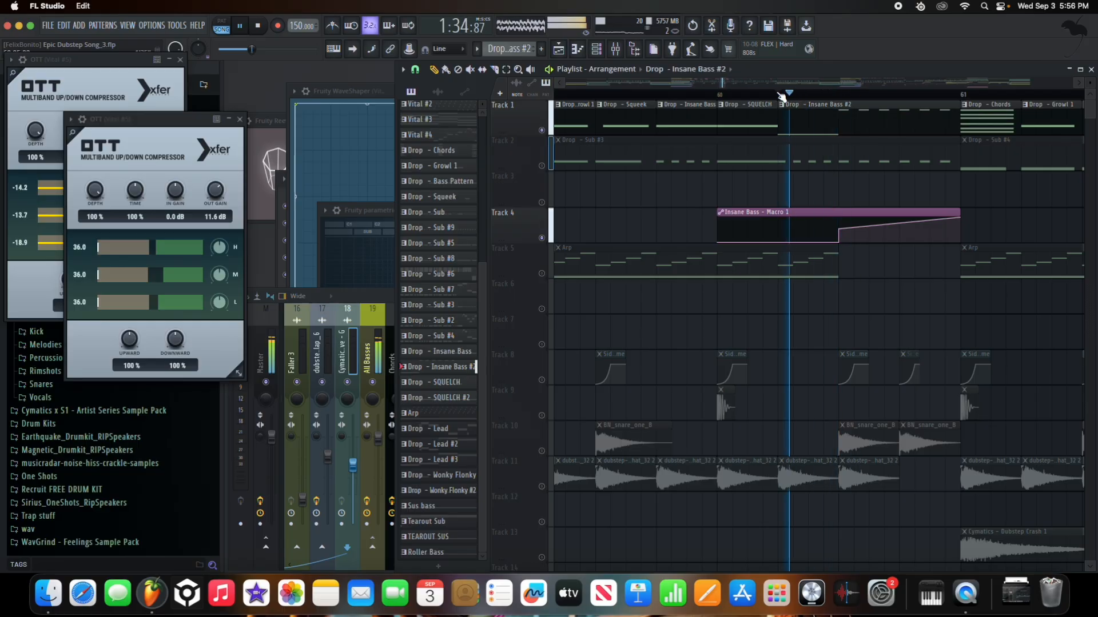
pyautogui.press('space')
pyautogui.press('space')
pyautogui.press('space')
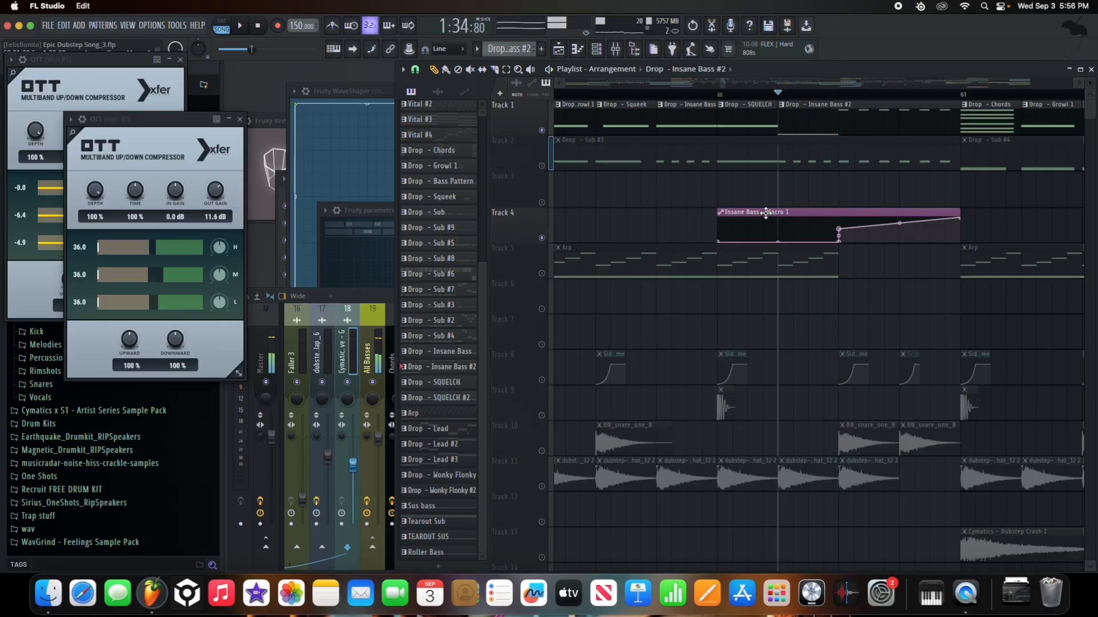
pyautogui.click(766, 214)
pyautogui.press('space')
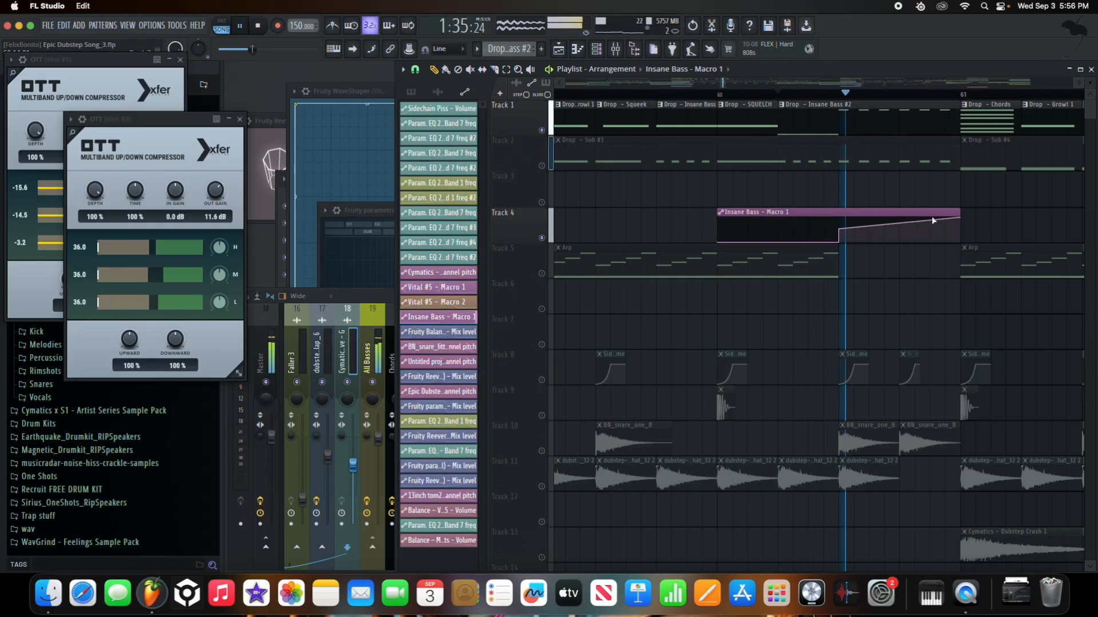
# - Unmute the Drop - Sub track on Track 2 and audition the drop from another position
pyautogui.press('space')
pyautogui.click(541, 166)
pyautogui.press('space')
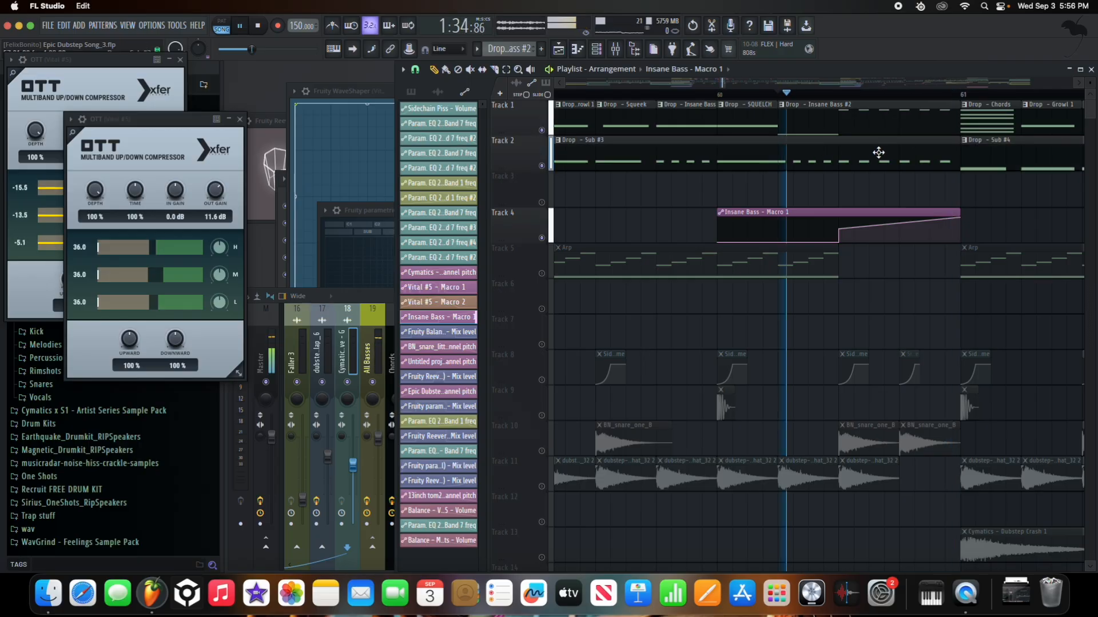
pyautogui.scroll(3, 877, 150)
pyautogui.press('space')
pyautogui.click(815, 95)
pyautogui.press('space')
pyautogui.scroll(-5, 698, 211)
# - Play from later in the drop while briefly opening and closing the Insane Bass notes
pyautogui.press('space')
pyautogui.press('space')
pyautogui.click(704, 96)
pyautogui.doubleClick(707, 105)
pyautogui.press('space')
pyautogui.press('space')
pyautogui.click(862, 180)
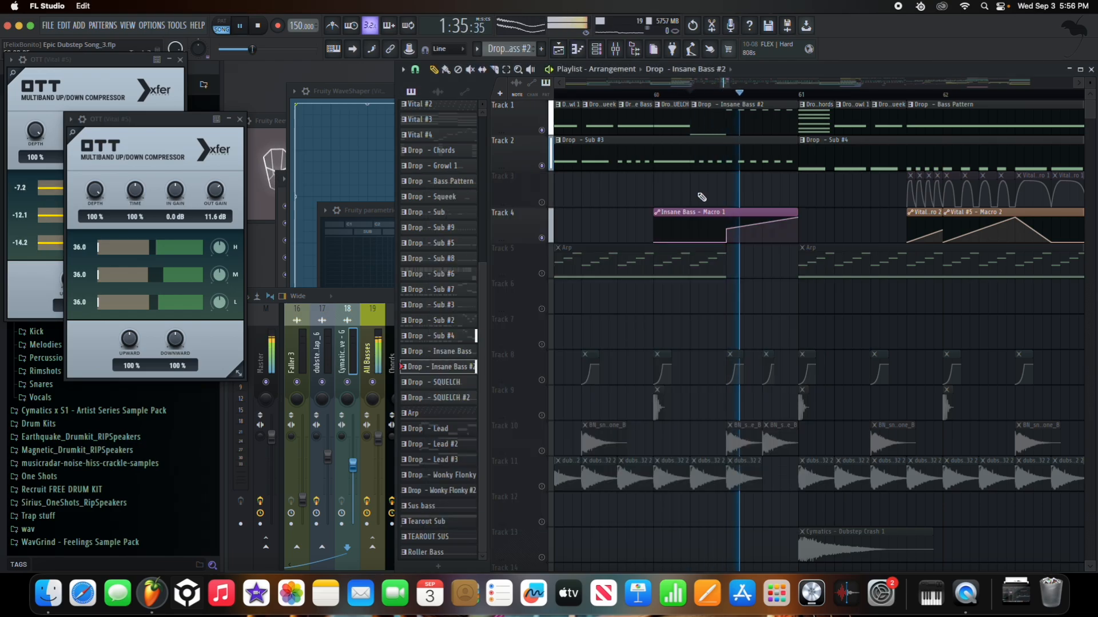
pyautogui.scroll(-5, 703, 203)
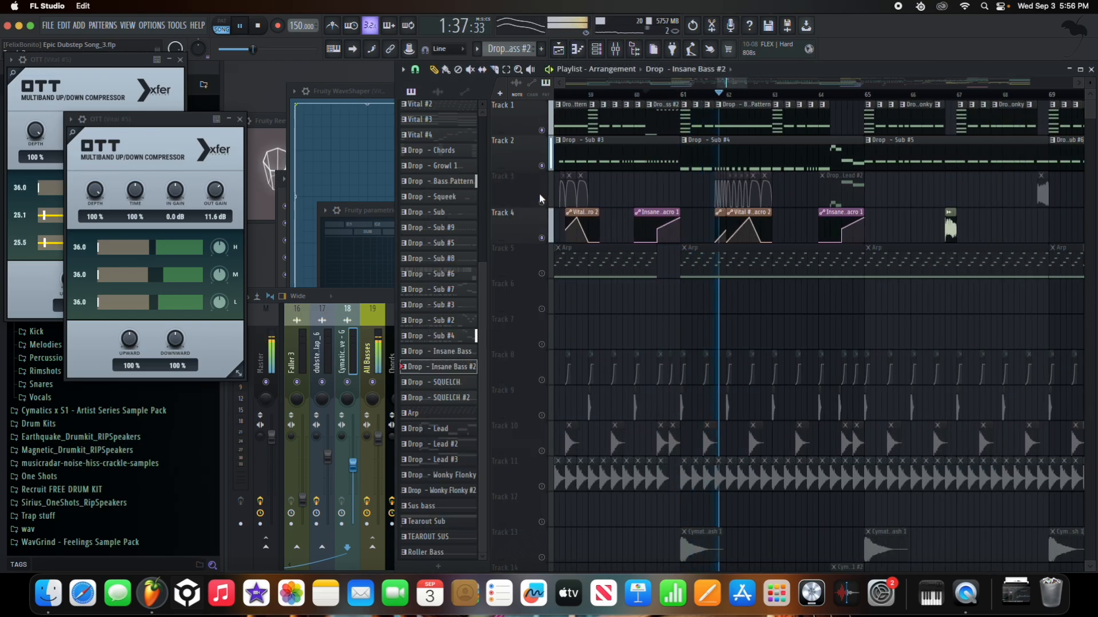
pyautogui.scroll(-4, 951, 225)
pyautogui.press('space')
pyautogui.rightClick(541, 203)
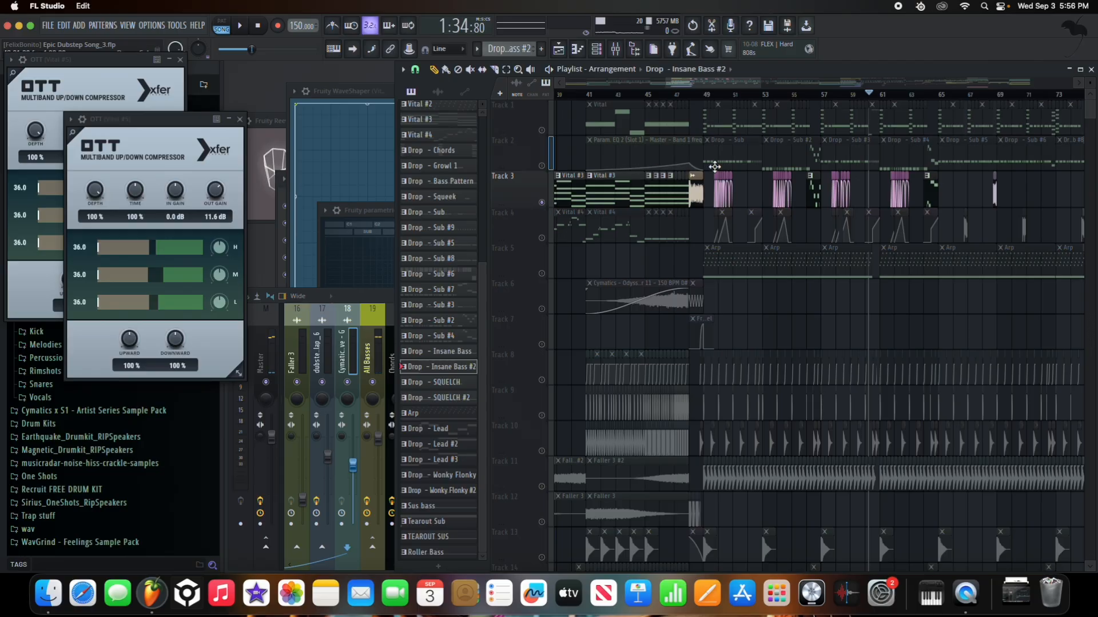
pyautogui.rightClick(541, 203)
pyautogui.scroll(5, 795, 108)
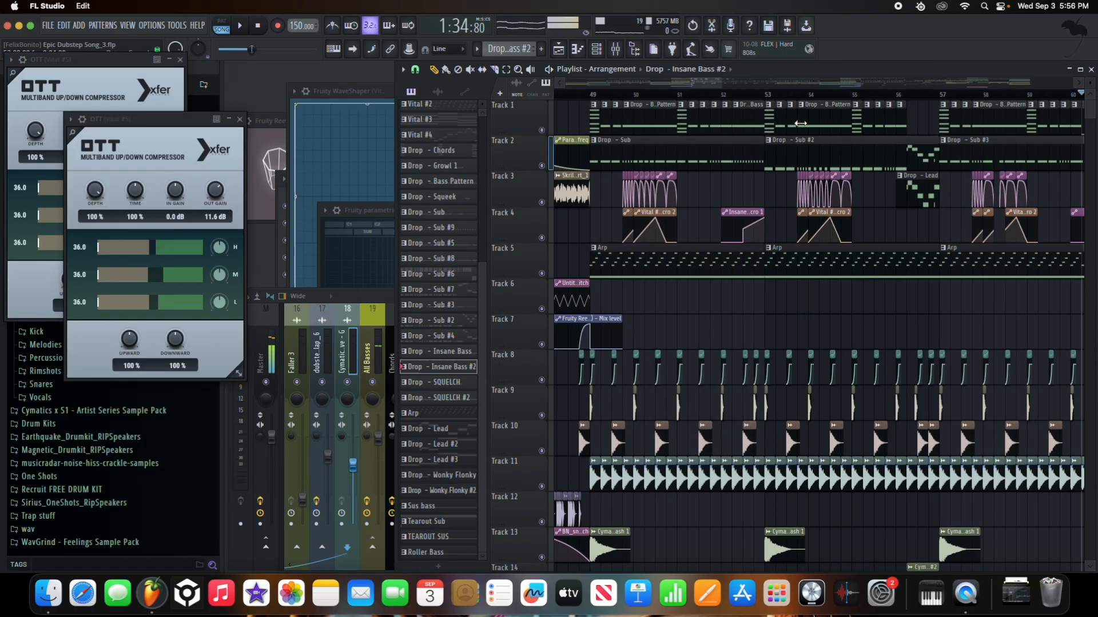
pyautogui.click(795, 96)
pyautogui.press('space')
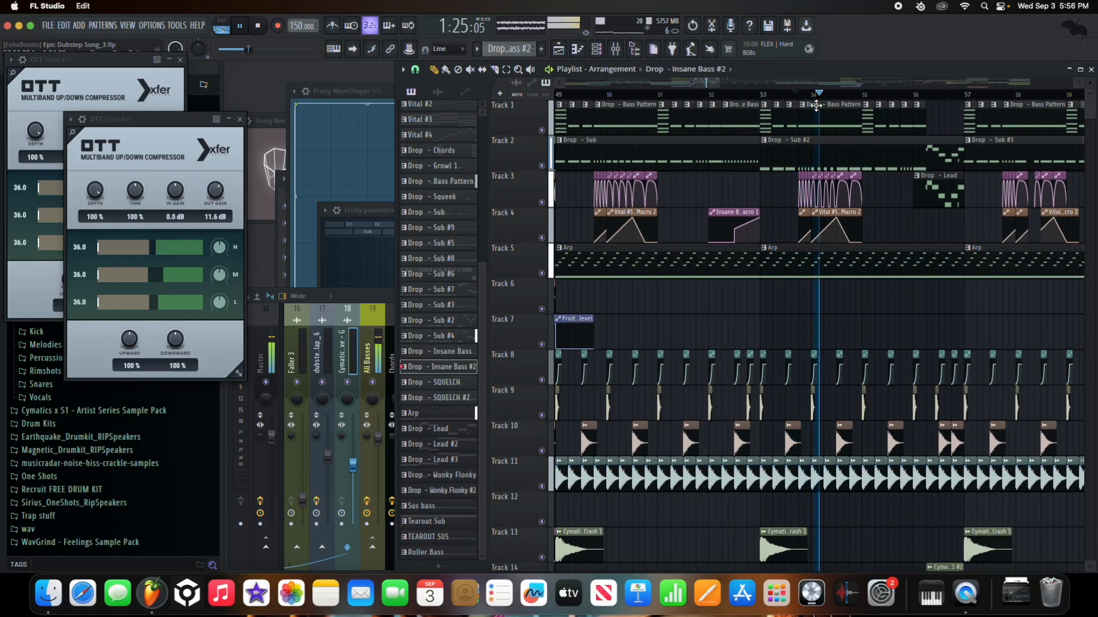
pyautogui.click(799, 96)
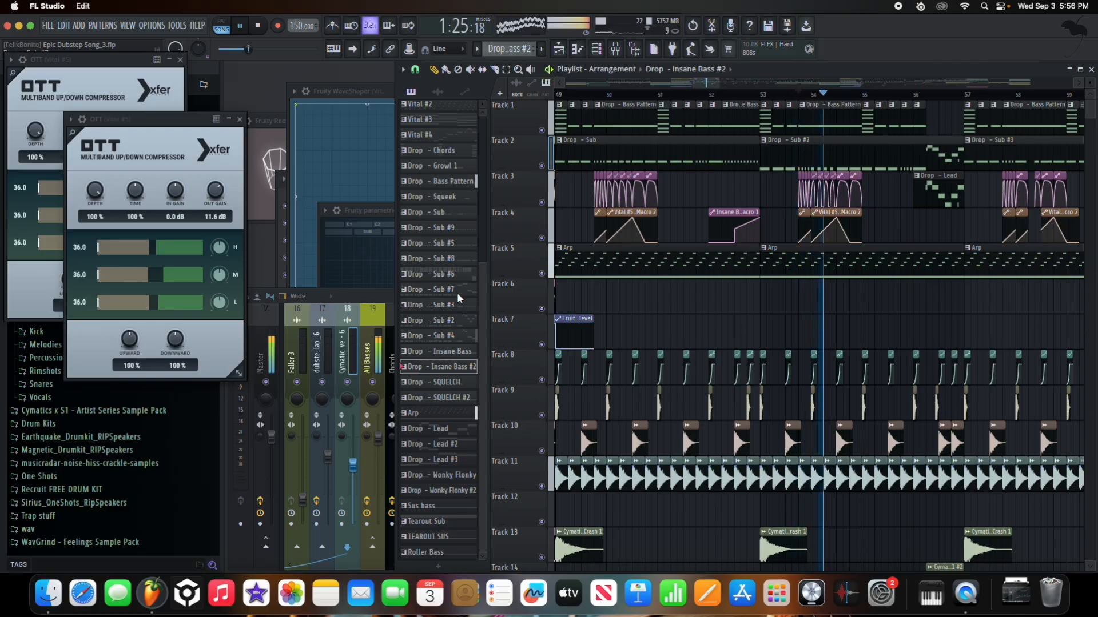
pyautogui.press('space')
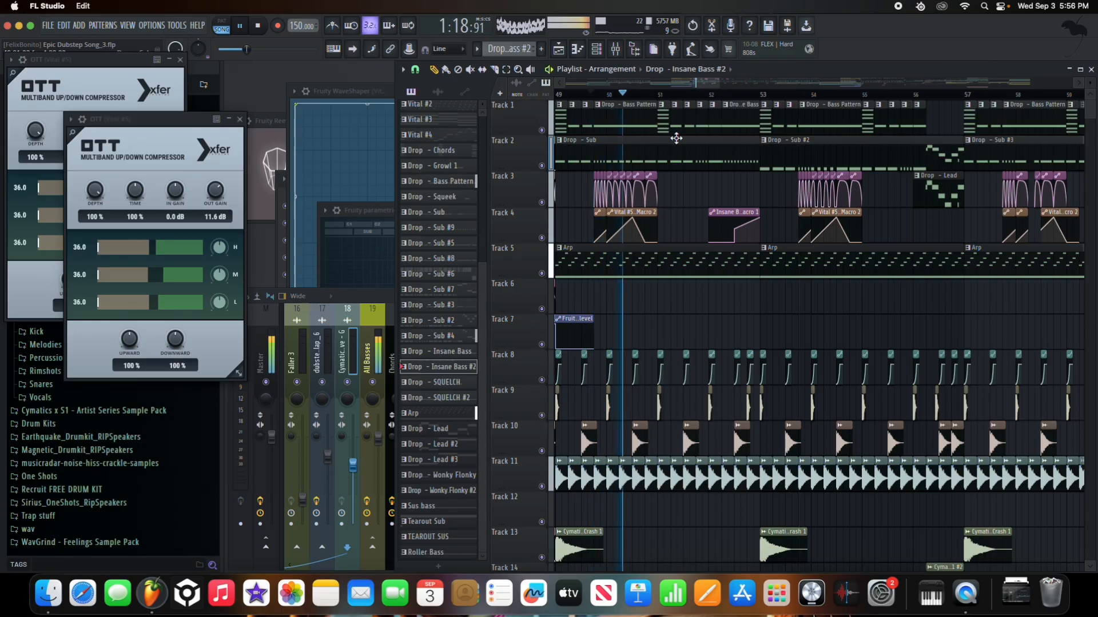
pyautogui.click(812, 96)
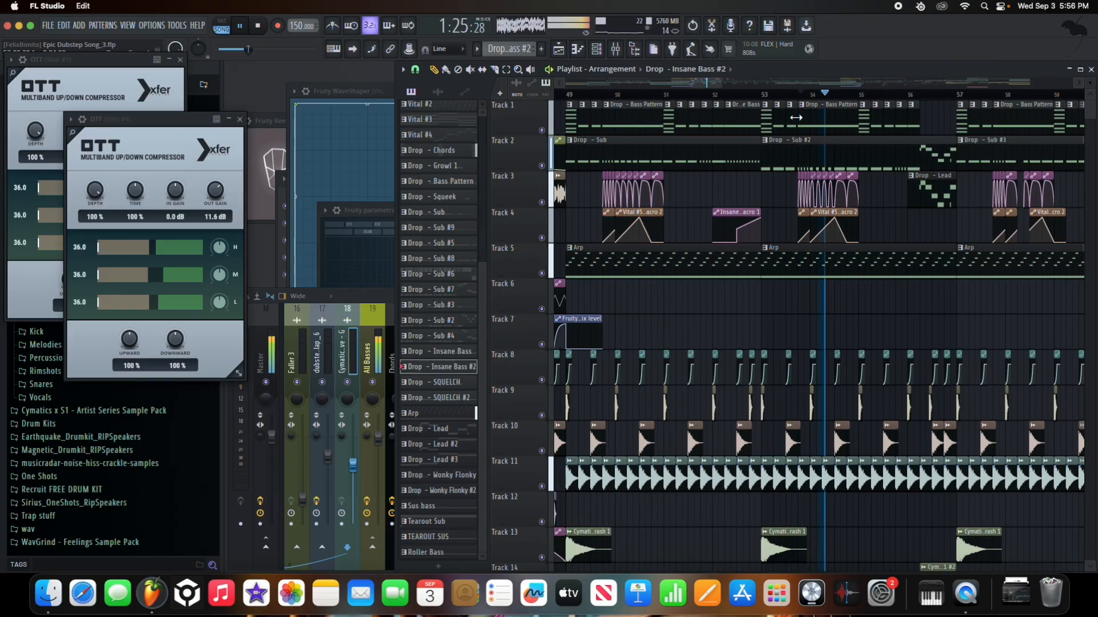
pyautogui.press('space')
pyautogui.click(908, 95)
pyautogui.scroll(5, 960, 165)
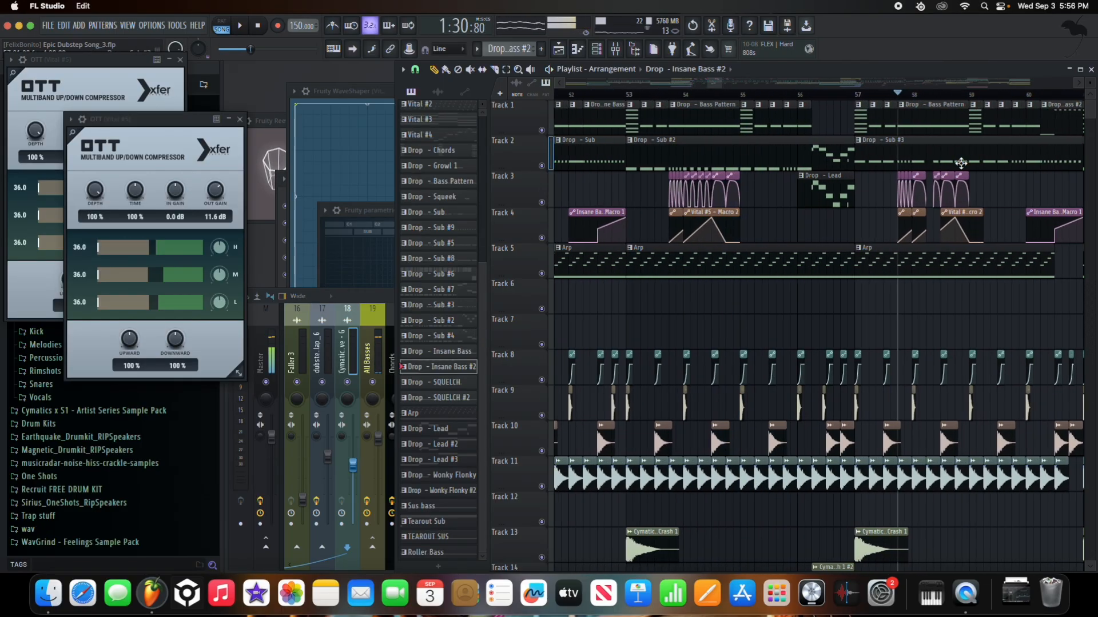
pyautogui.press('space')
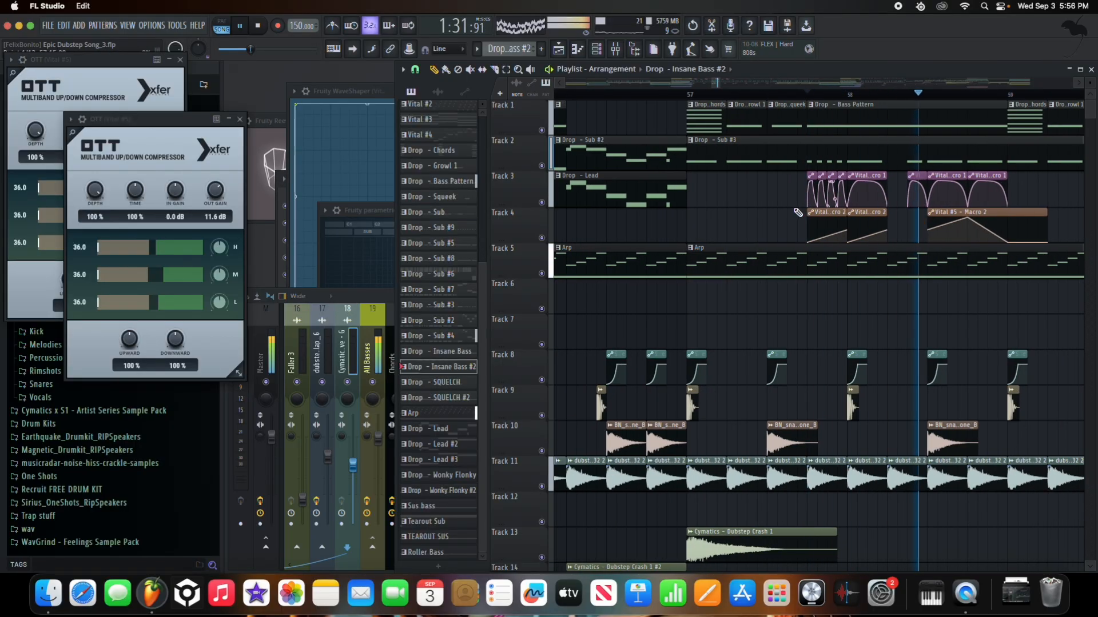
pyautogui.scroll(-6, 915, 188)
pyautogui.scroll(3, 913, 188)
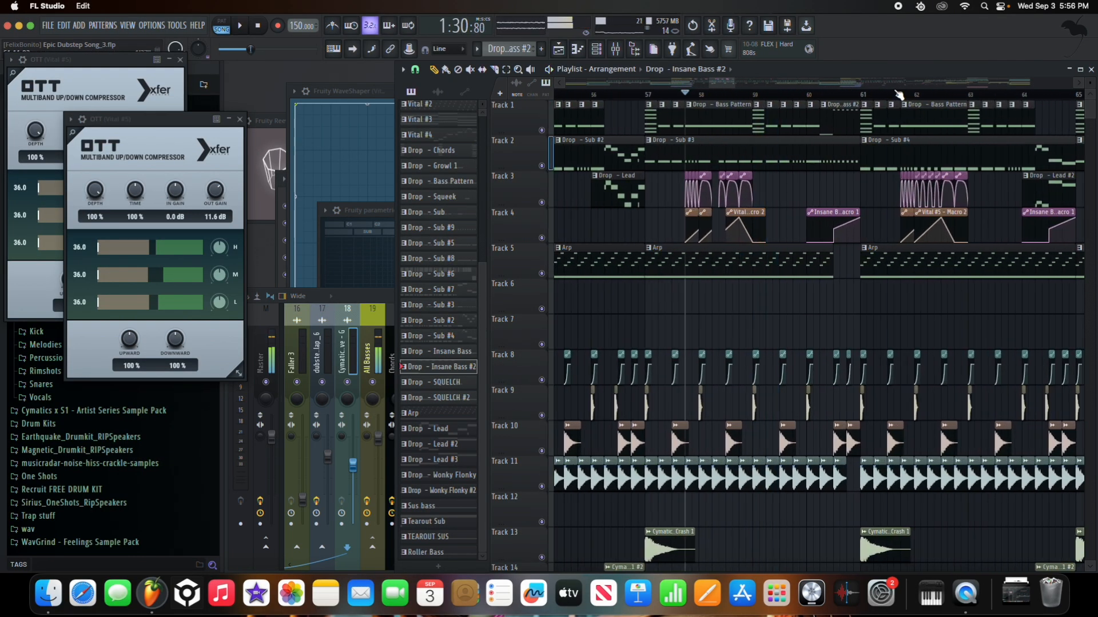
pyautogui.click(899, 95)
pyautogui.scroll(-5, 942, 155)
pyautogui.scroll(3, 915, 192)
pyautogui.scroll(4, 911, 198)
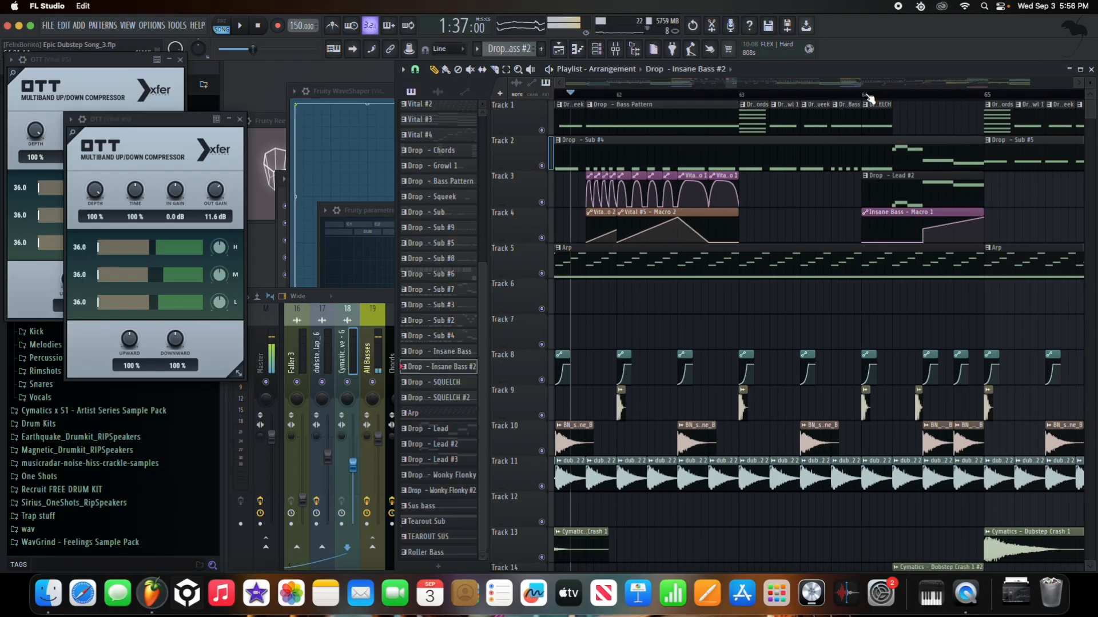
pyautogui.scroll(-7, 915, 150)
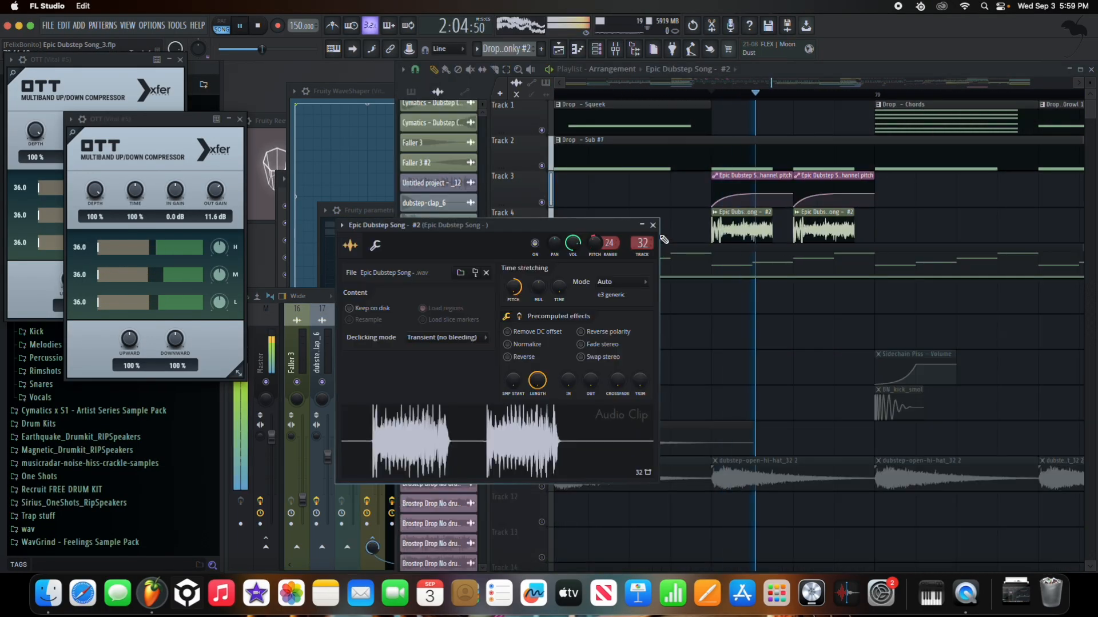
pyautogui.click(652, 224)
pyautogui.scroll(-4, 803, 251)
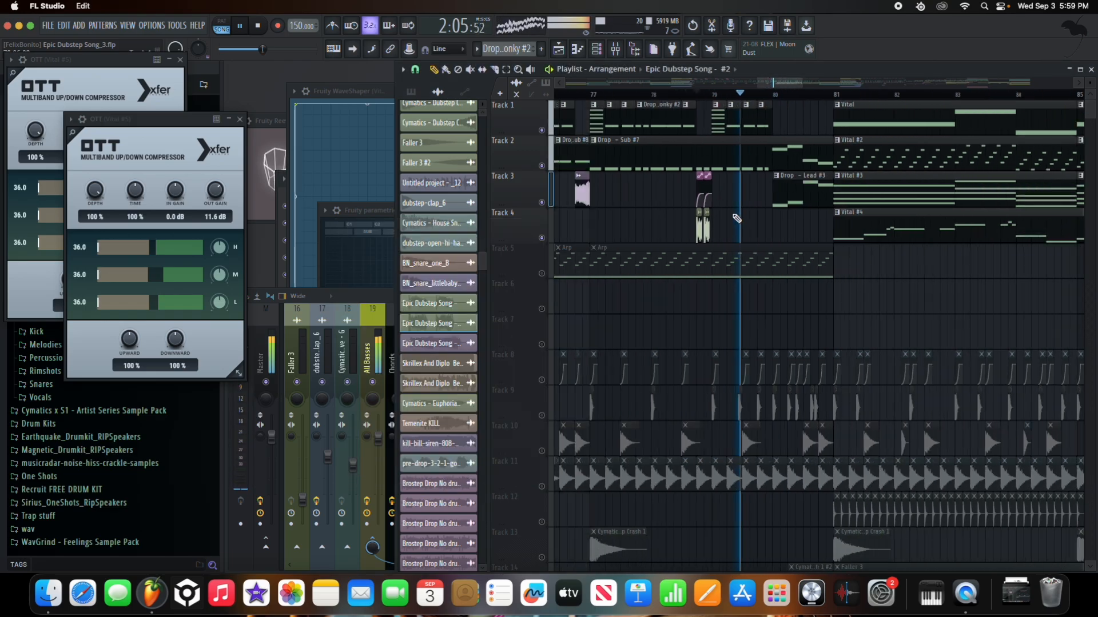
# - Unmute every muted track via Track 4's mute light, open the Mixer, and stop playback
pyautogui.scroll(-4, 803, 251)
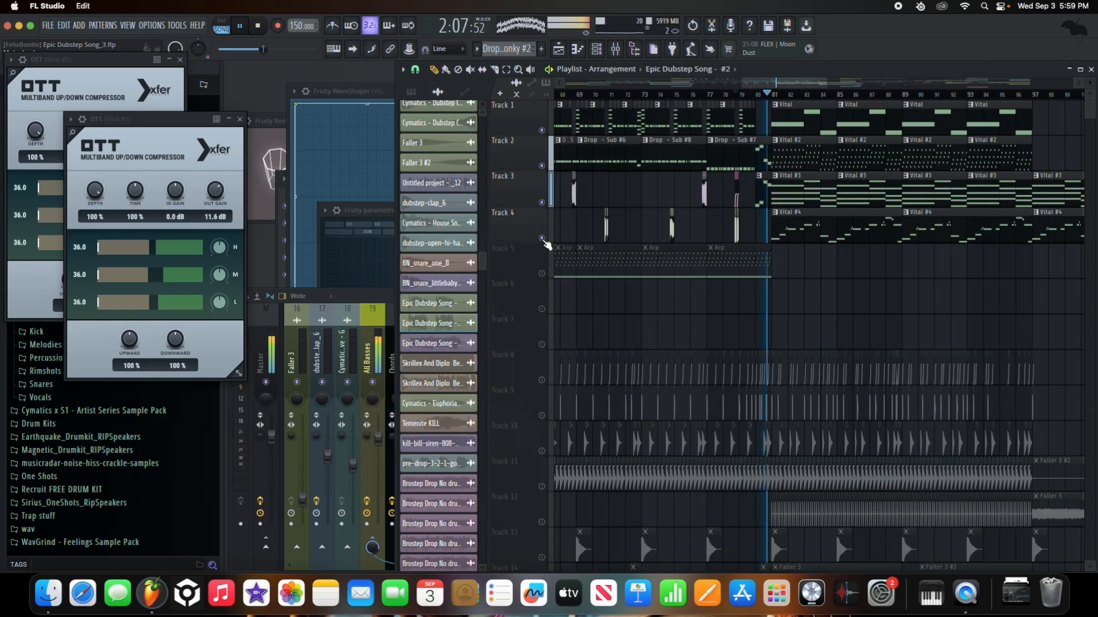
pyautogui.rightClick(542, 239)
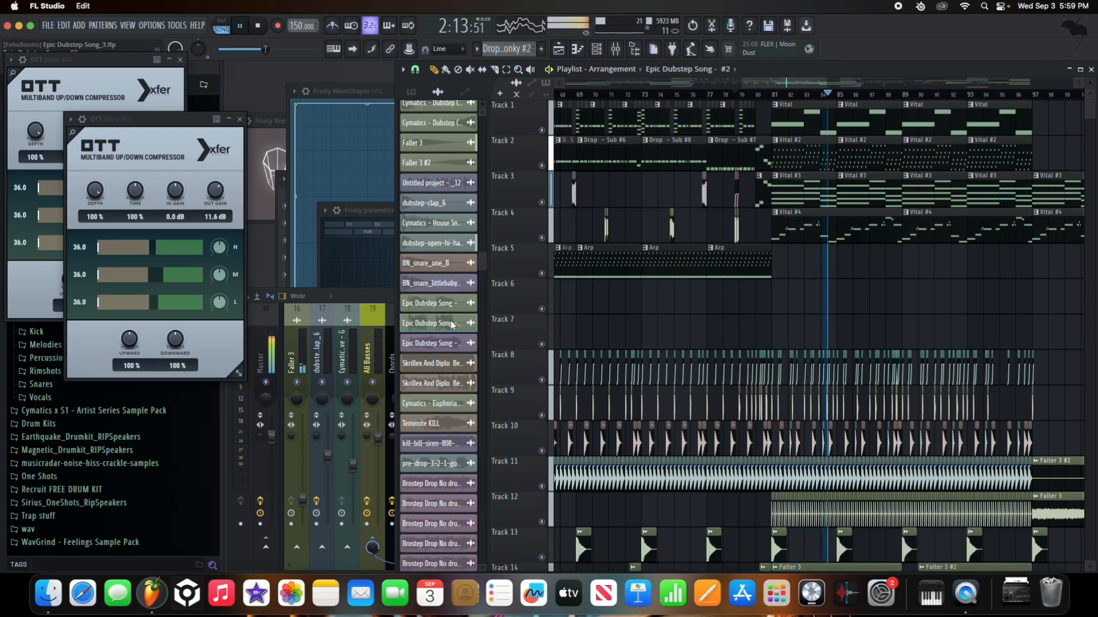
pyautogui.click(383, 307)
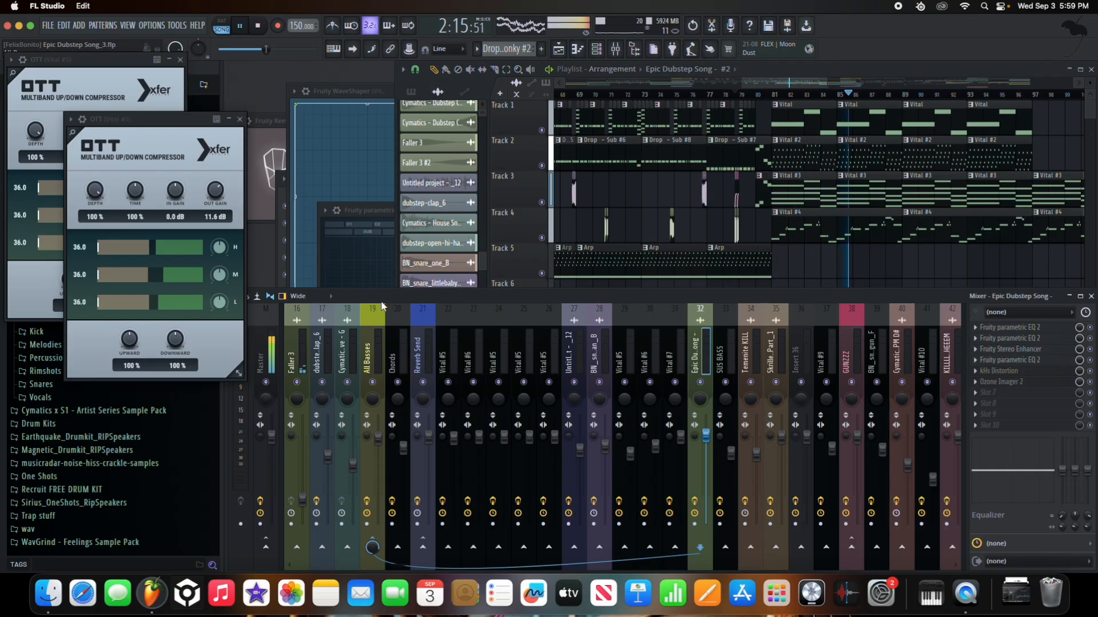
pyautogui.press('space')
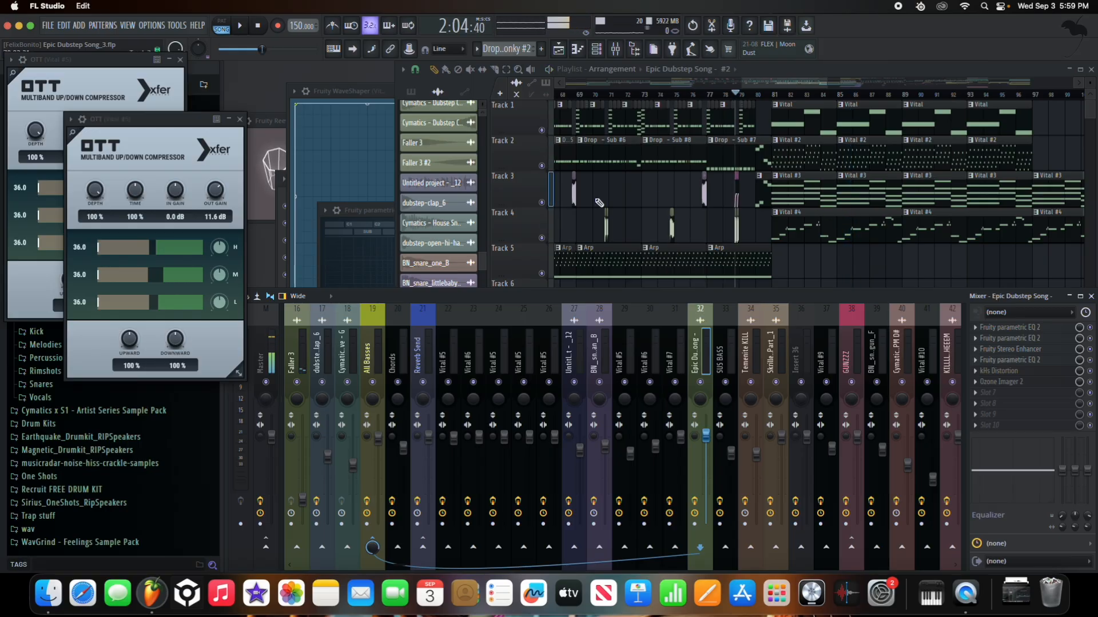